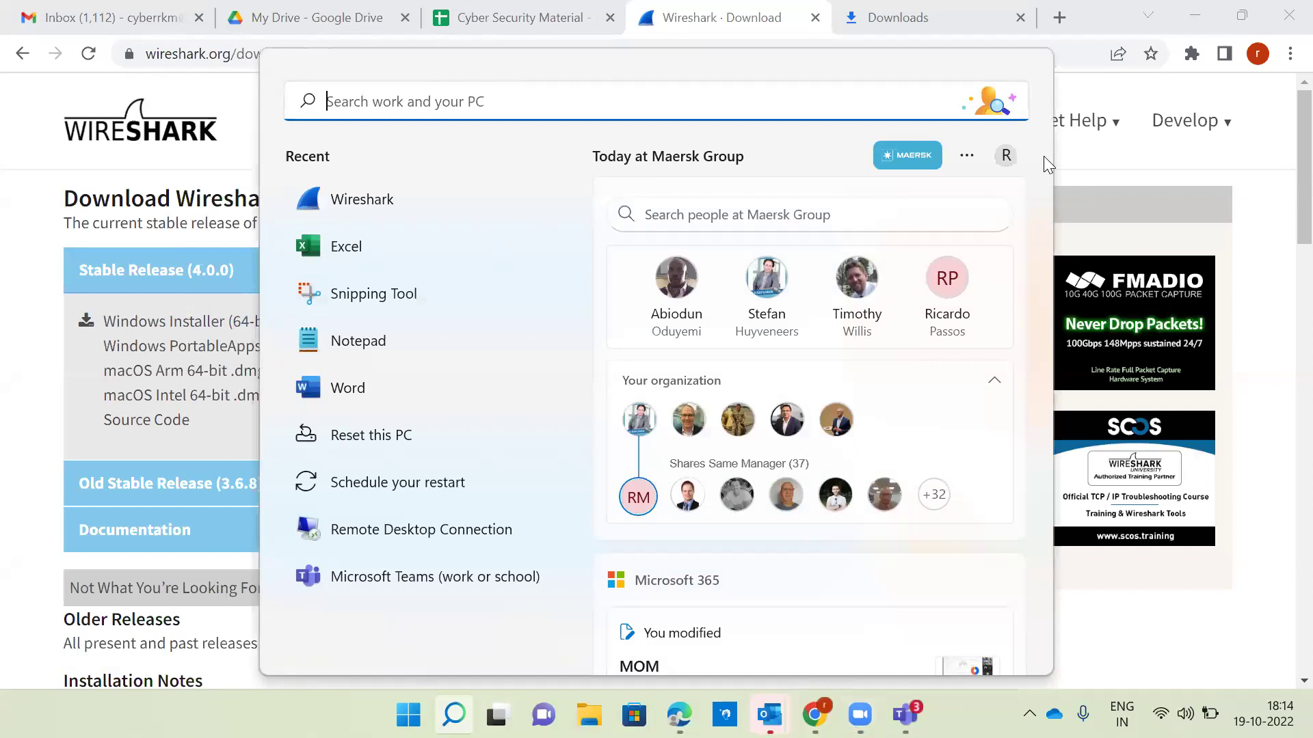
Step: Launch Wireshark on the PC and open its list of file commands
{"action": "type", "text": "wire"}
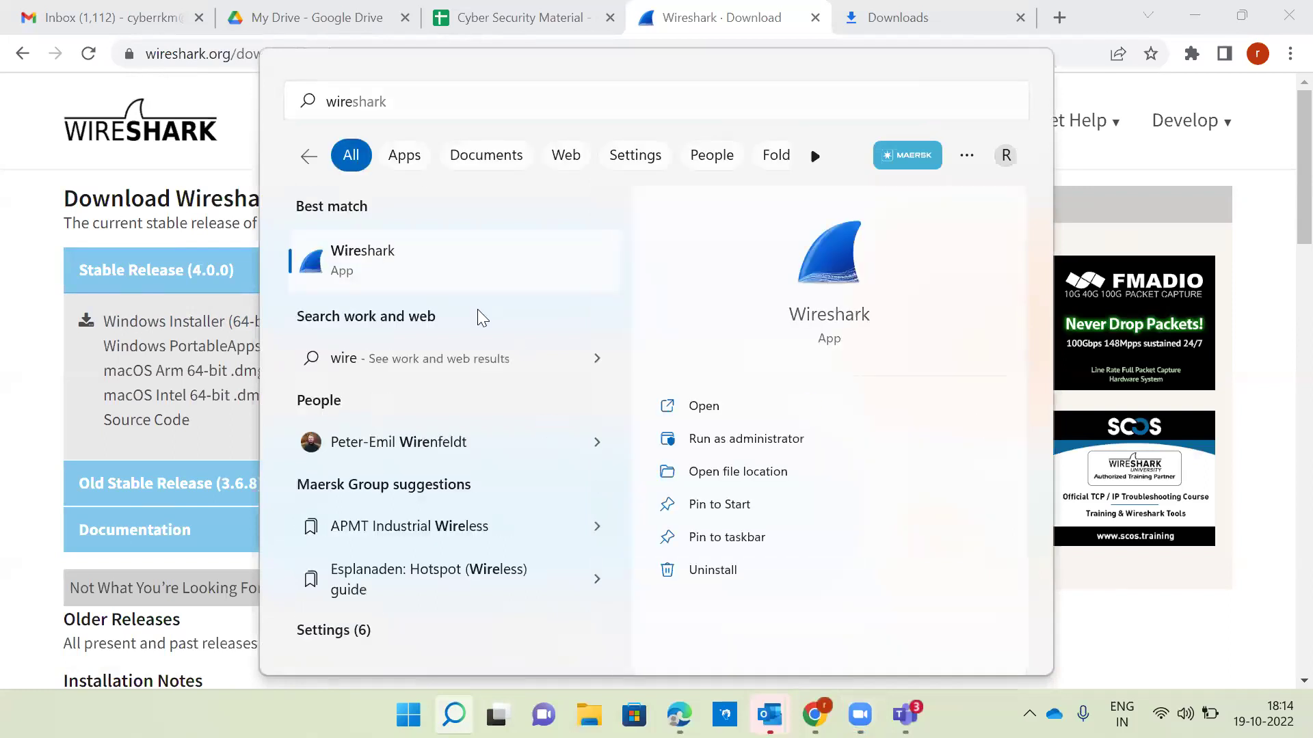
{"action": "key", "text": "Return"}
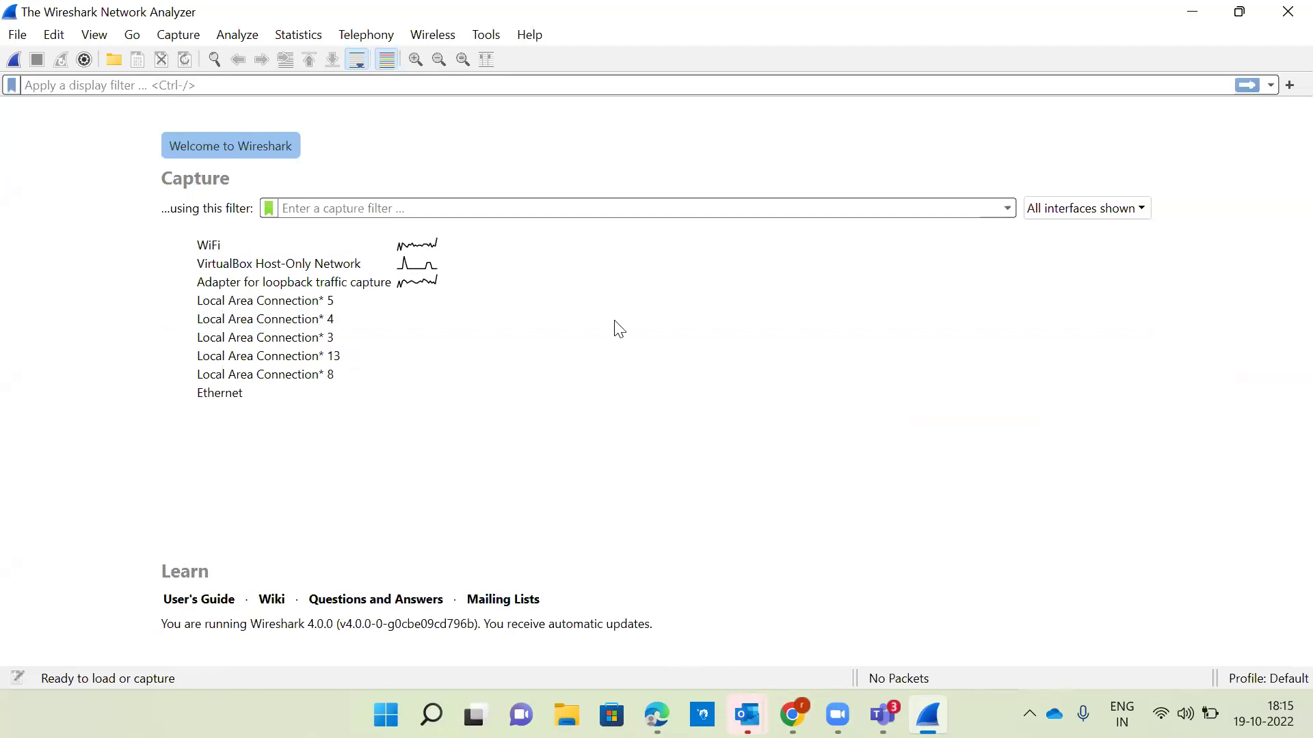
{"action": "mouse_move", "coordinate": [618, 372]}
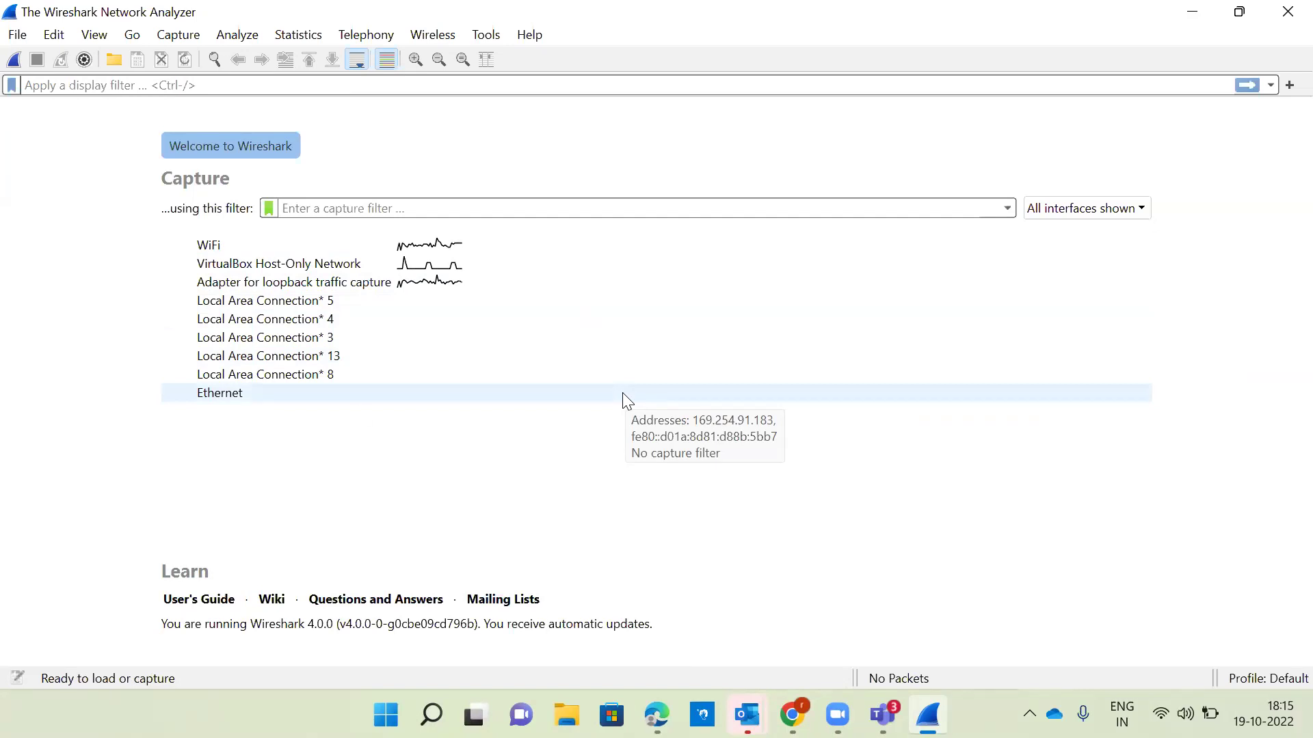
{"action": "left_click", "coordinate": [19, 36]}
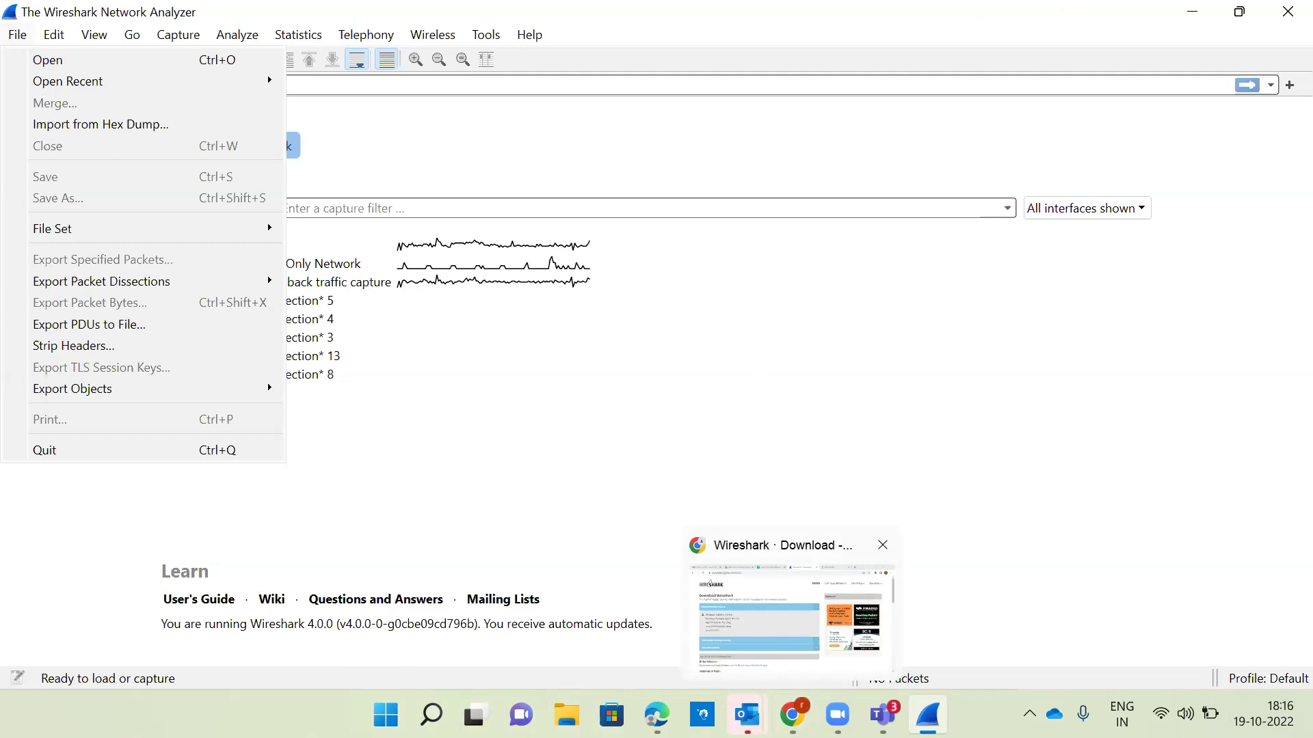
Step: Switch to Chrome, search for "fortigate firewall demo" in a new tab, and open the FortiGate demo login page
{"action": "key", "text": "alt+Tab"}
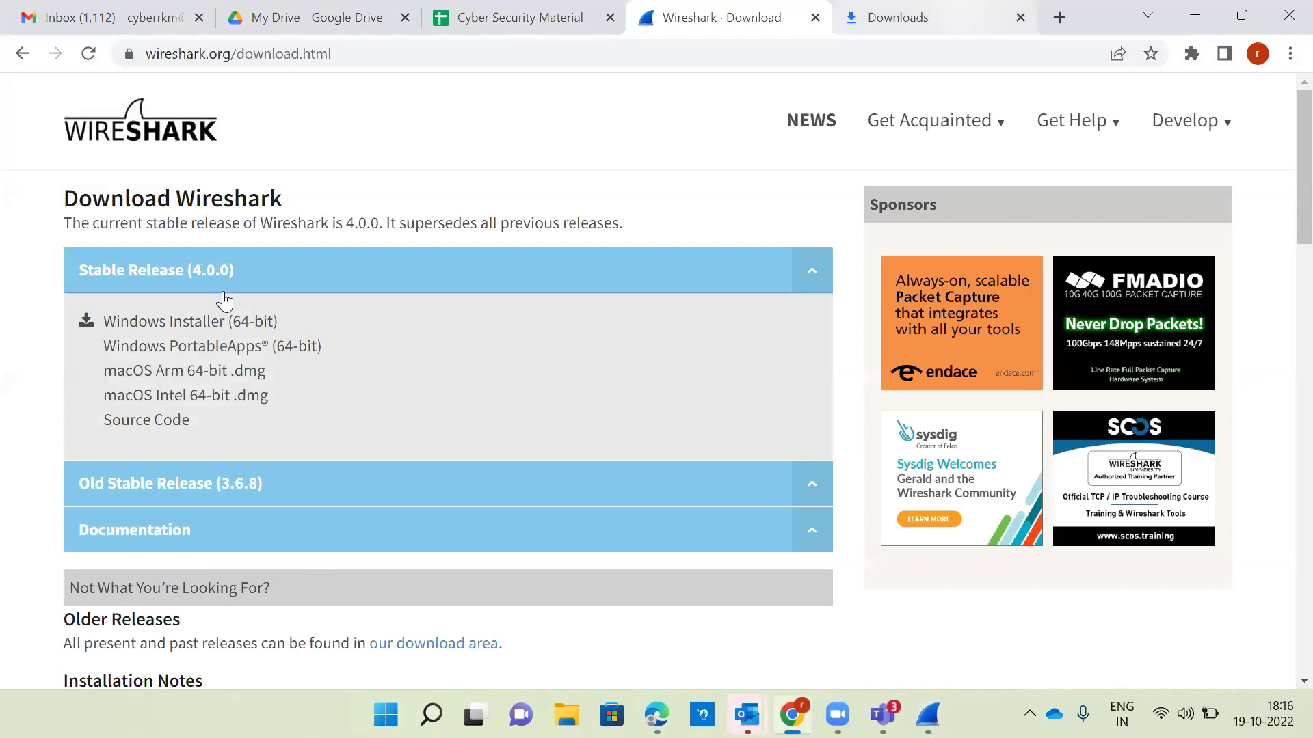
{"action": "key", "text": "ctrl+t"}
{"action": "type", "text": "fortigate firewall dem"}
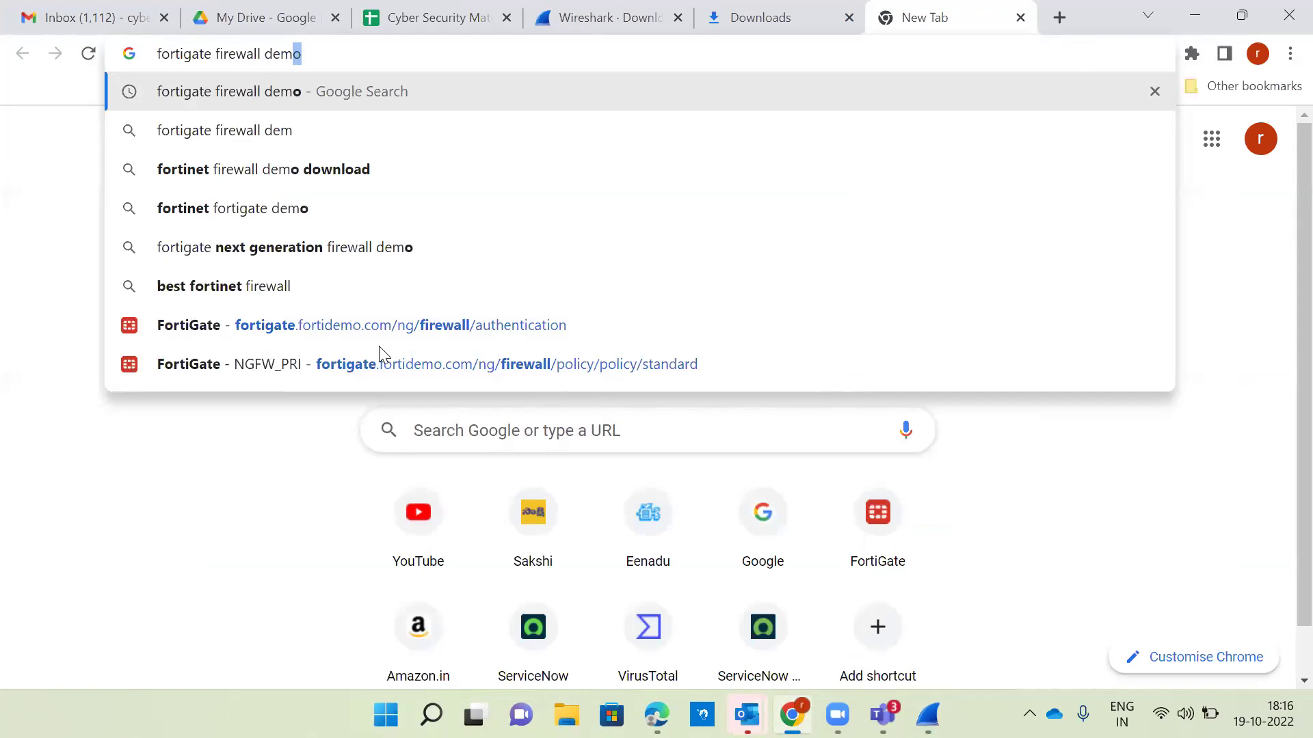
{"action": "key", "text": "Return"}
{"action": "left_click", "coordinate": [182, 299]}
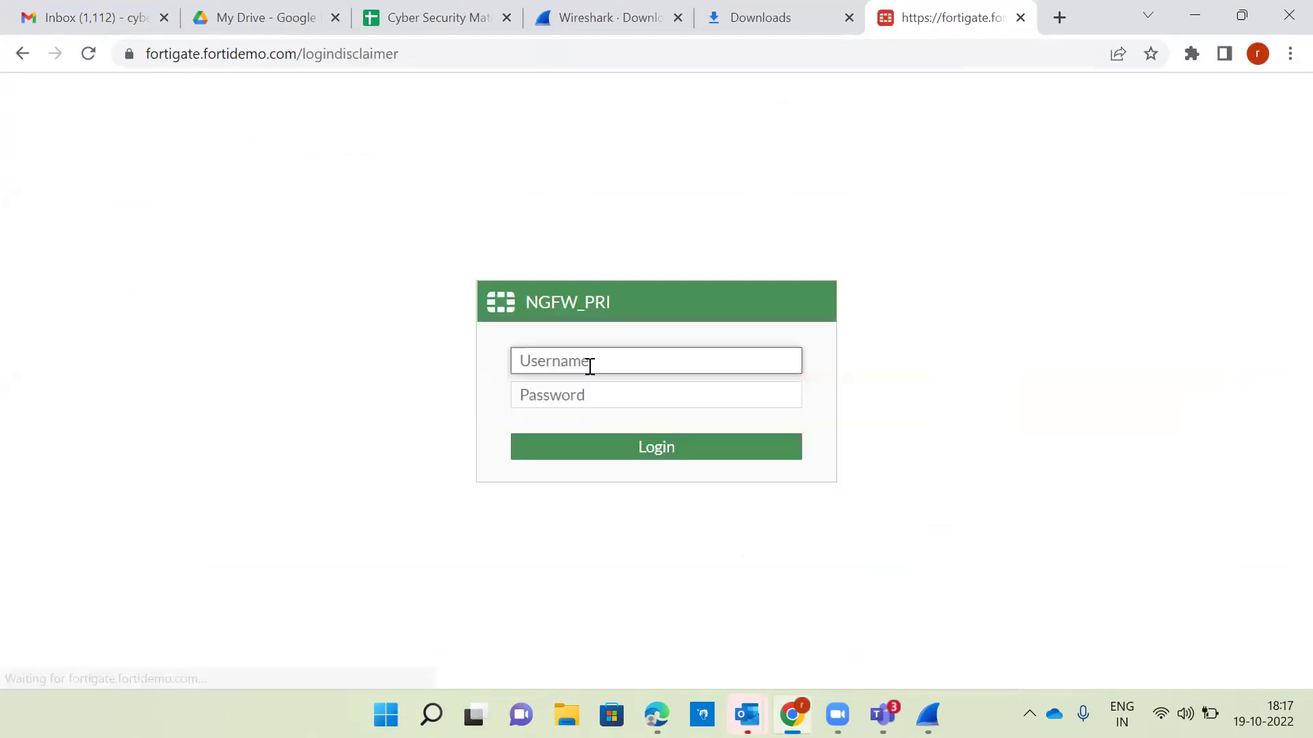
Step: Log in to the FortiGate demo with username demo and the account password, dismissing the password warning and continuing read-only
{"action": "type", "text": "demo"}
{"action": "key", "text": "Tab"}
{"action": "type", "text": "demo"}
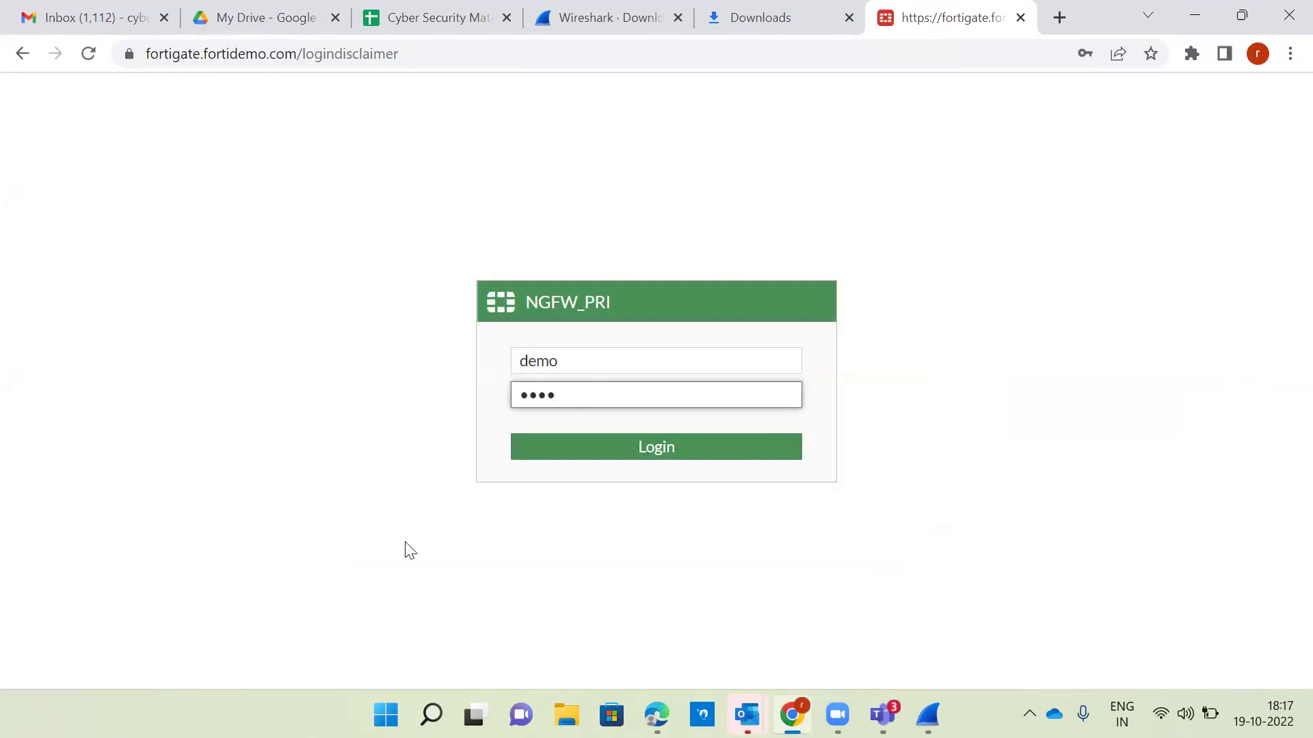
{"action": "left_click", "coordinate": [665, 446]}
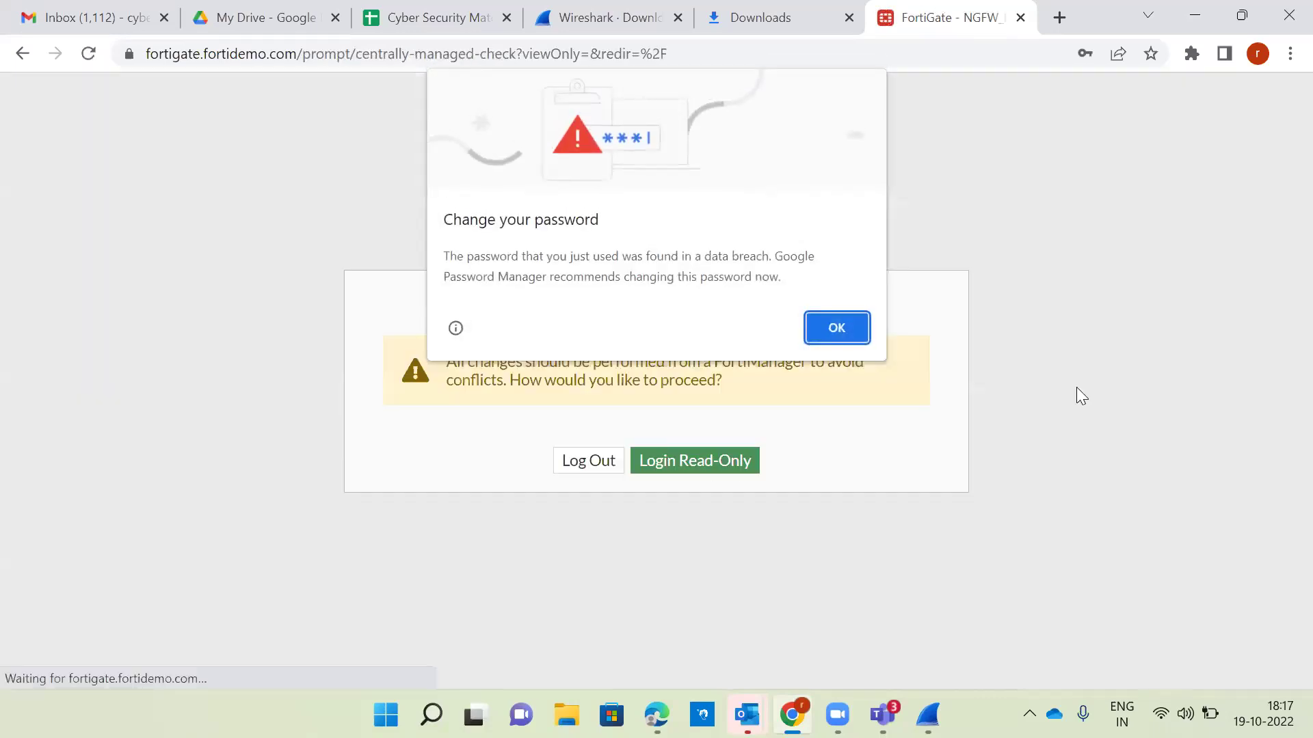
{"action": "left_click", "coordinate": [837, 327]}
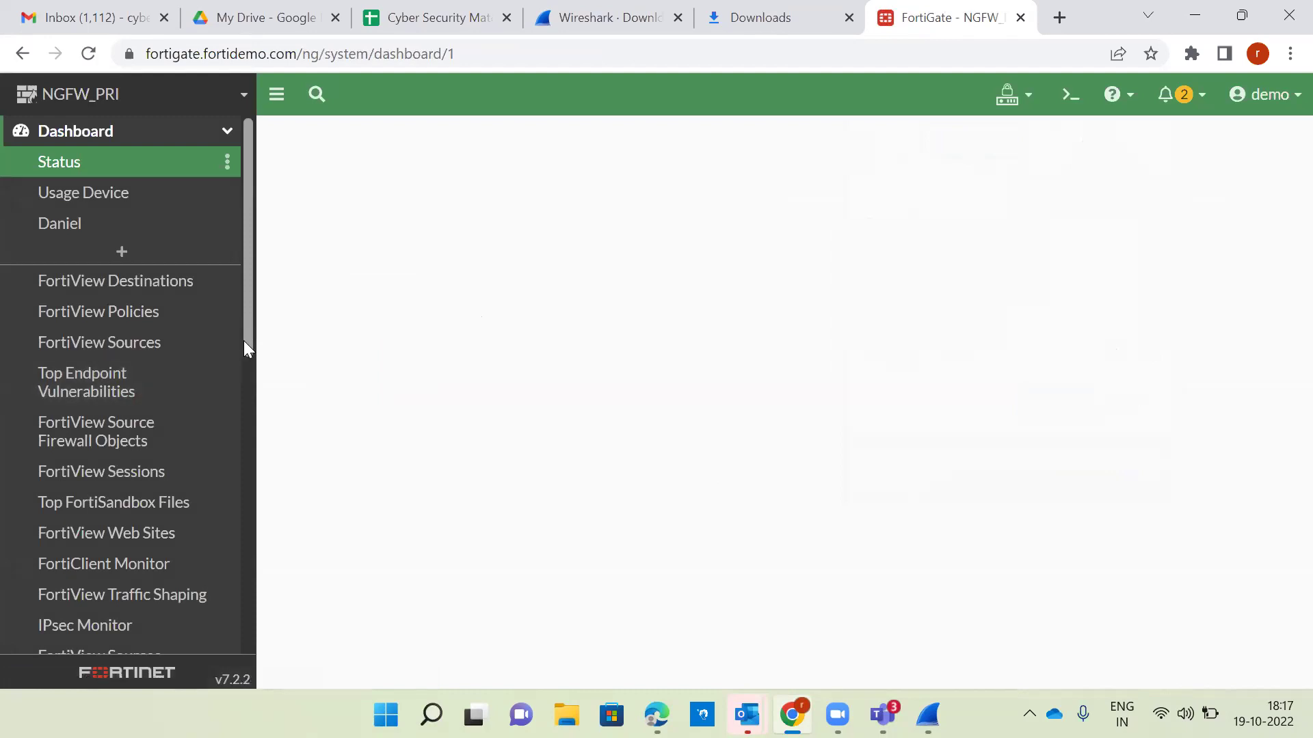
Step: Try to open the Forward Traffic log under Log & Report
{"action": "scroll", "coordinate": [248, 603], "scroll_direction": "down", "scroll_amount": 4}
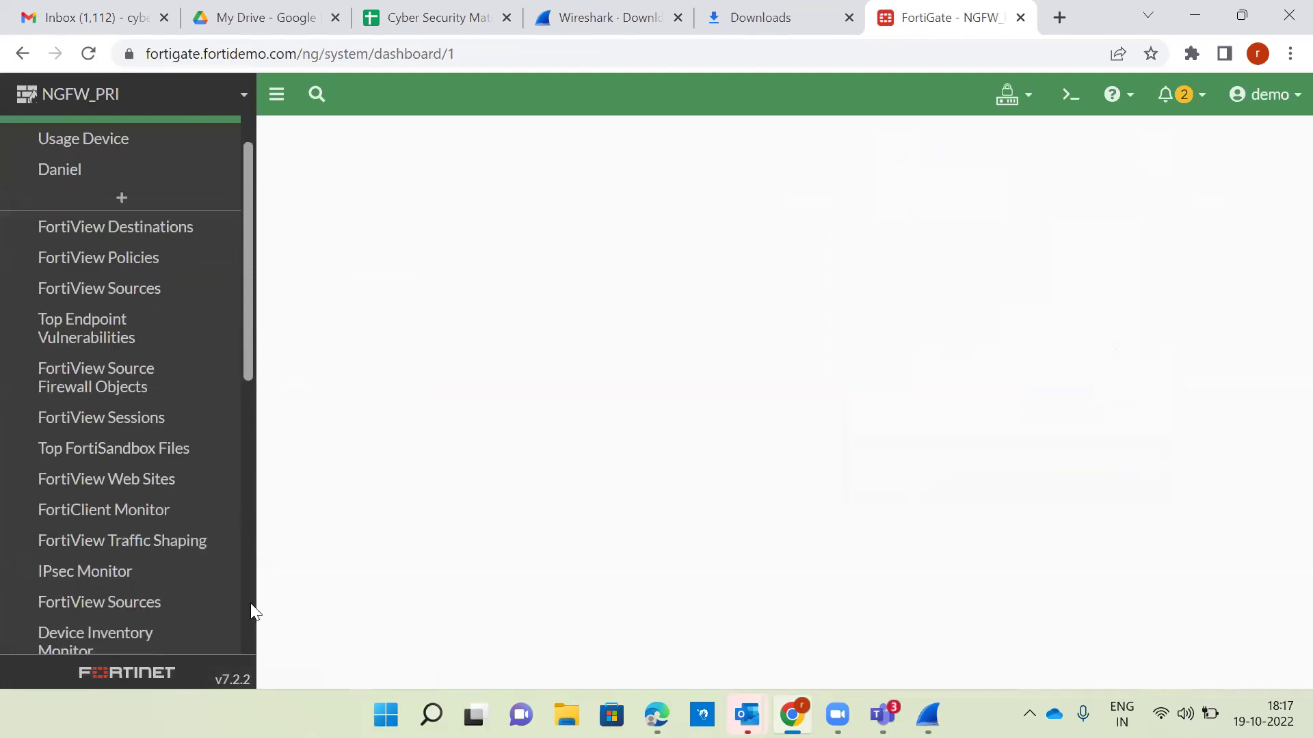
{"action": "scroll", "coordinate": [234, 437], "scroll_direction": "down", "scroll_amount": 2}
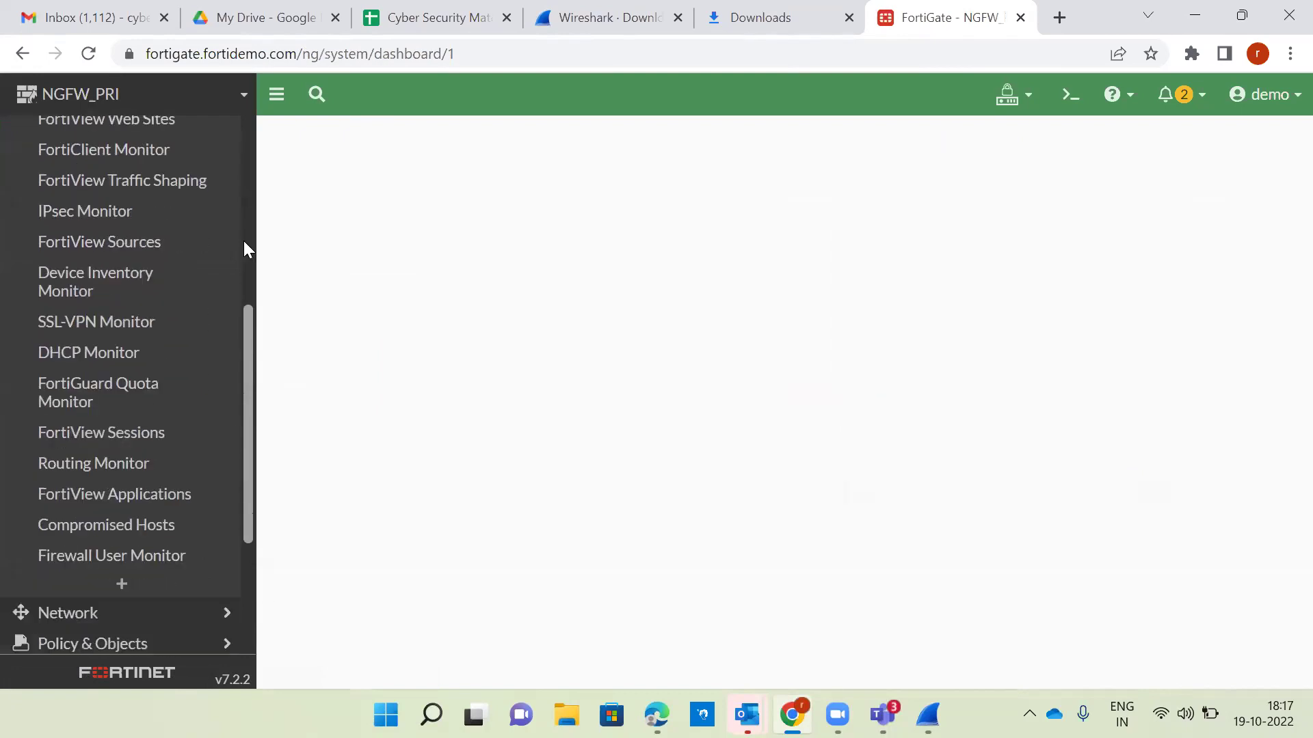
{"action": "scroll", "coordinate": [243, 246], "scroll_direction": "down", "scroll_amount": 3}
{"action": "scroll", "coordinate": [240, 187], "scroll_direction": "up", "scroll_amount": 1}
{"action": "scroll", "coordinate": [235, 149], "scroll_direction": "up", "scroll_amount": 7}
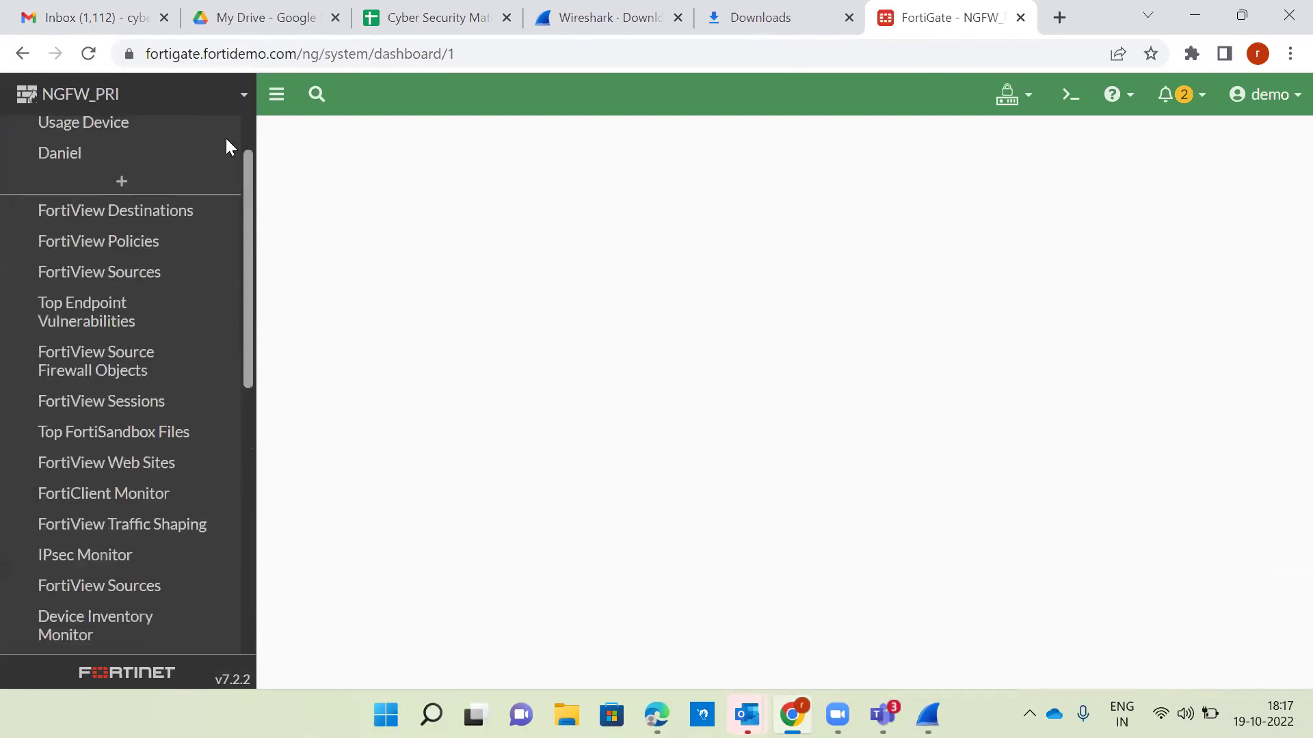
{"action": "scroll", "coordinate": [225, 147], "scroll_direction": "up", "scroll_amount": 1}
{"action": "left_click", "coordinate": [120, 431]}
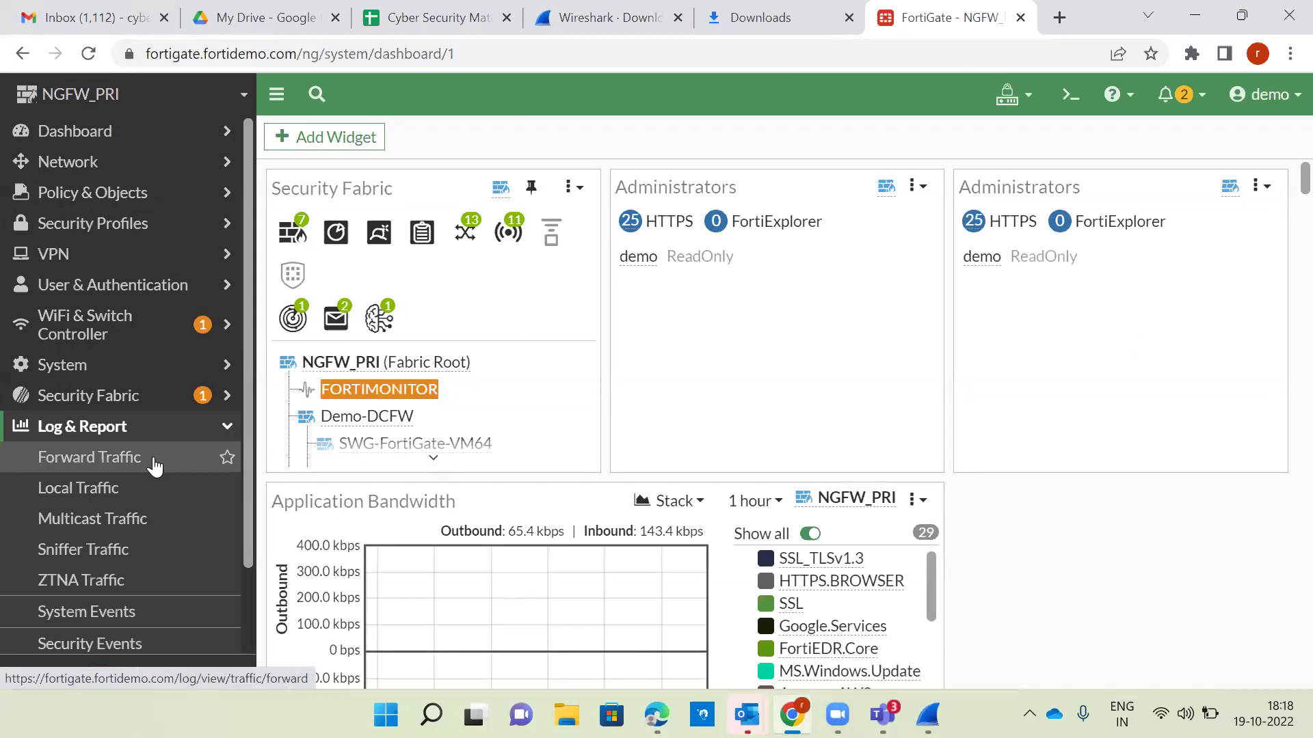
{"action": "left_click", "coordinate": [117, 465]}
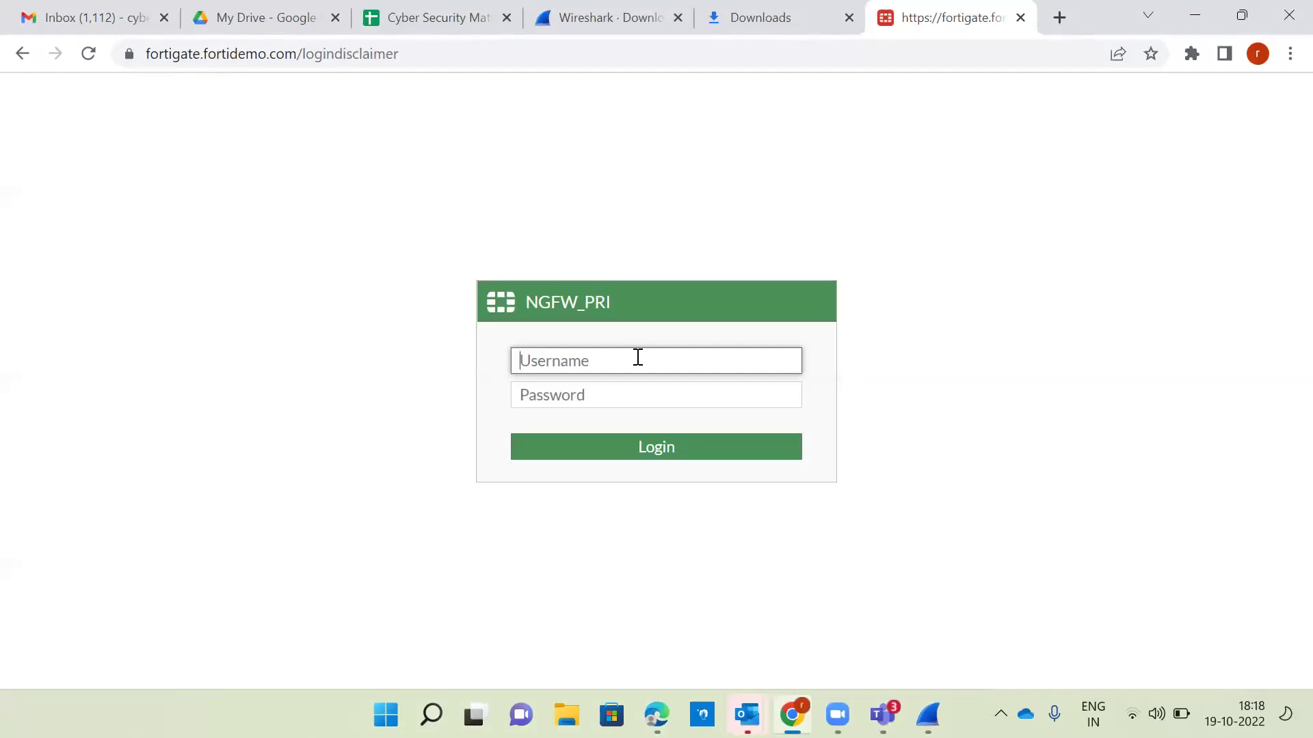
Step: Log back in to the firewall demo with username demo and its password, in read-only mode
{"action": "type", "text": "demo"}
{"action": "key", "text": "Tab"}
{"action": "type", "text": "demo"}
{"action": "left_click", "coordinate": [669, 451]}
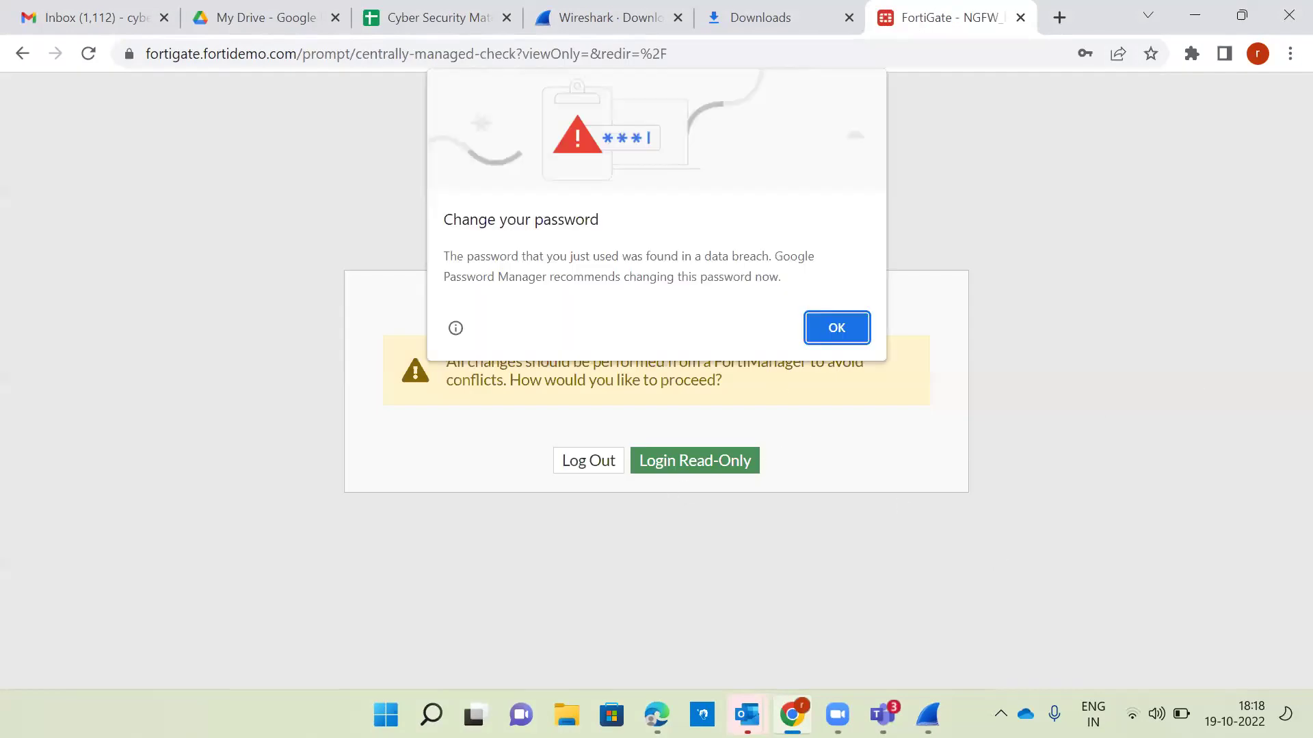
{"action": "key", "text": "Return"}
{"action": "key", "text": "Return"}
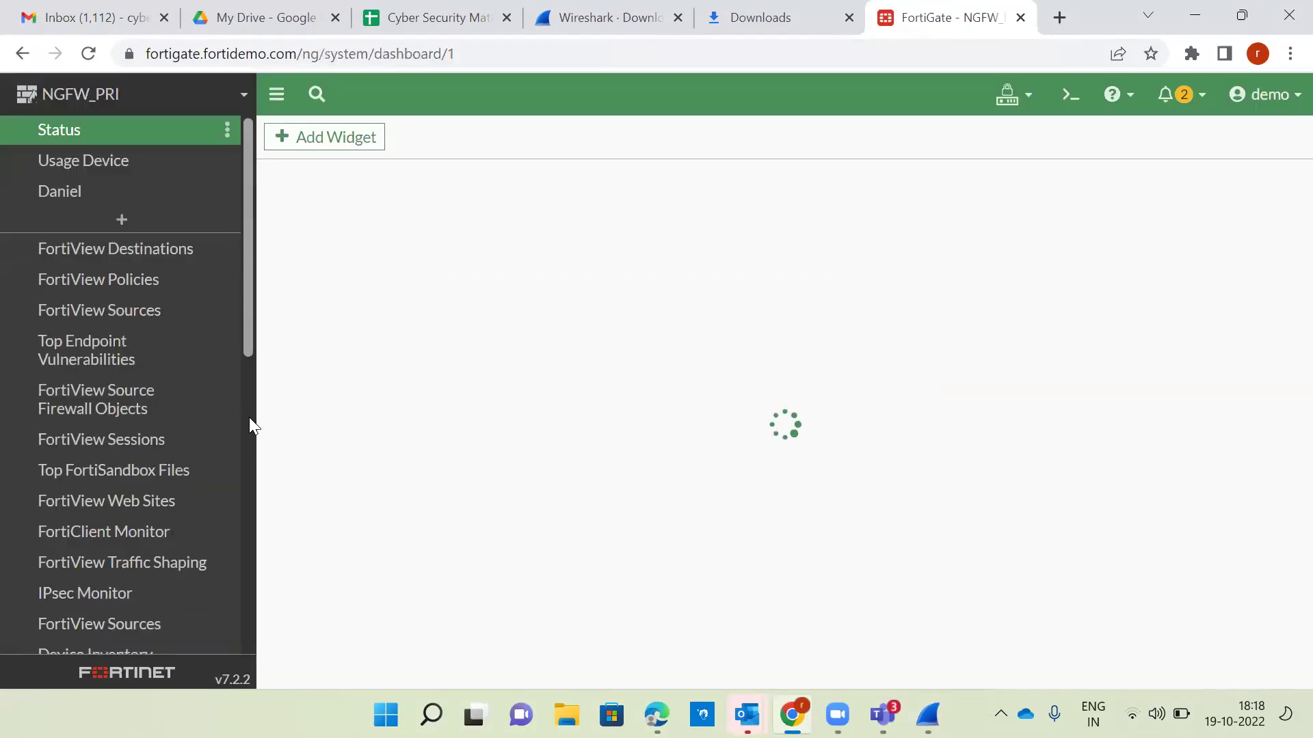
Step: Expand the Log & Report section and open the Forward Traffic log
{"action": "scroll", "coordinate": [249, 417], "scroll_direction": "down", "scroll_amount": 4}
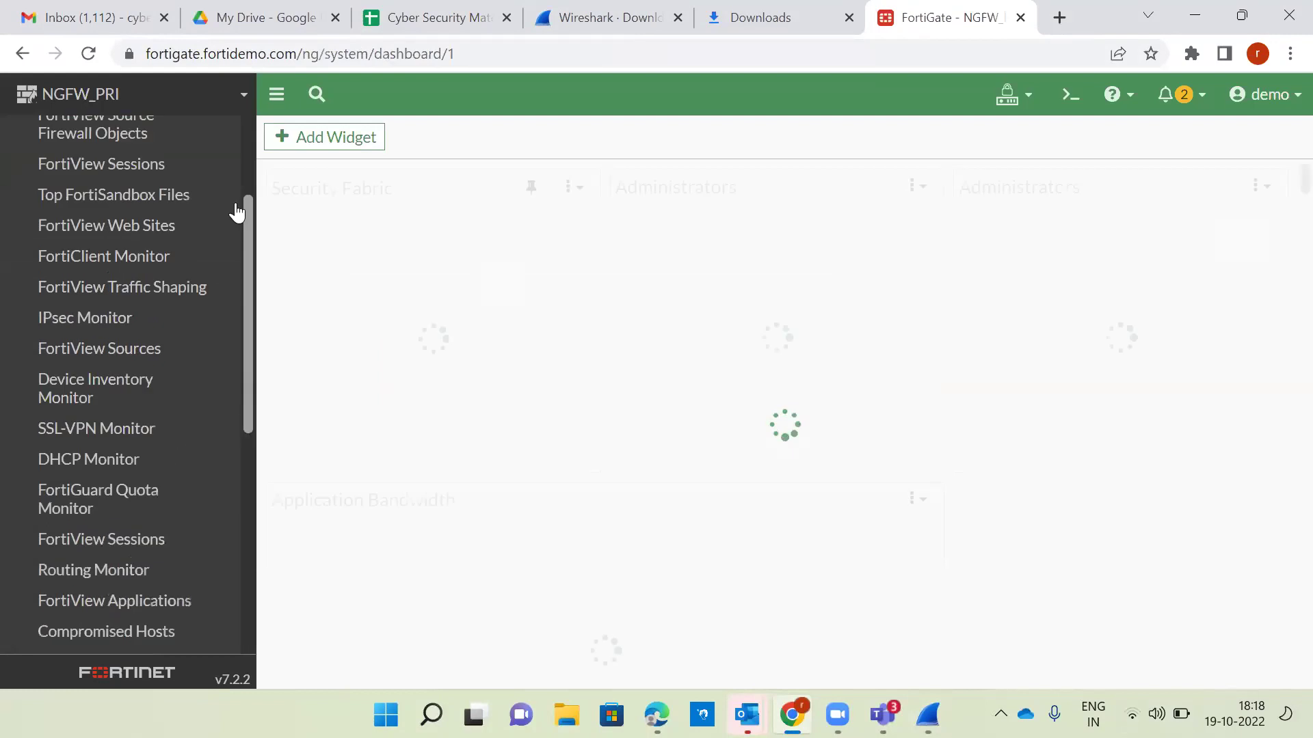
{"action": "scroll", "coordinate": [202, 268], "scroll_direction": "down", "scroll_amount": 5}
{"action": "scroll", "coordinate": [199, 281], "scroll_direction": "up", "scroll_amount": 9}
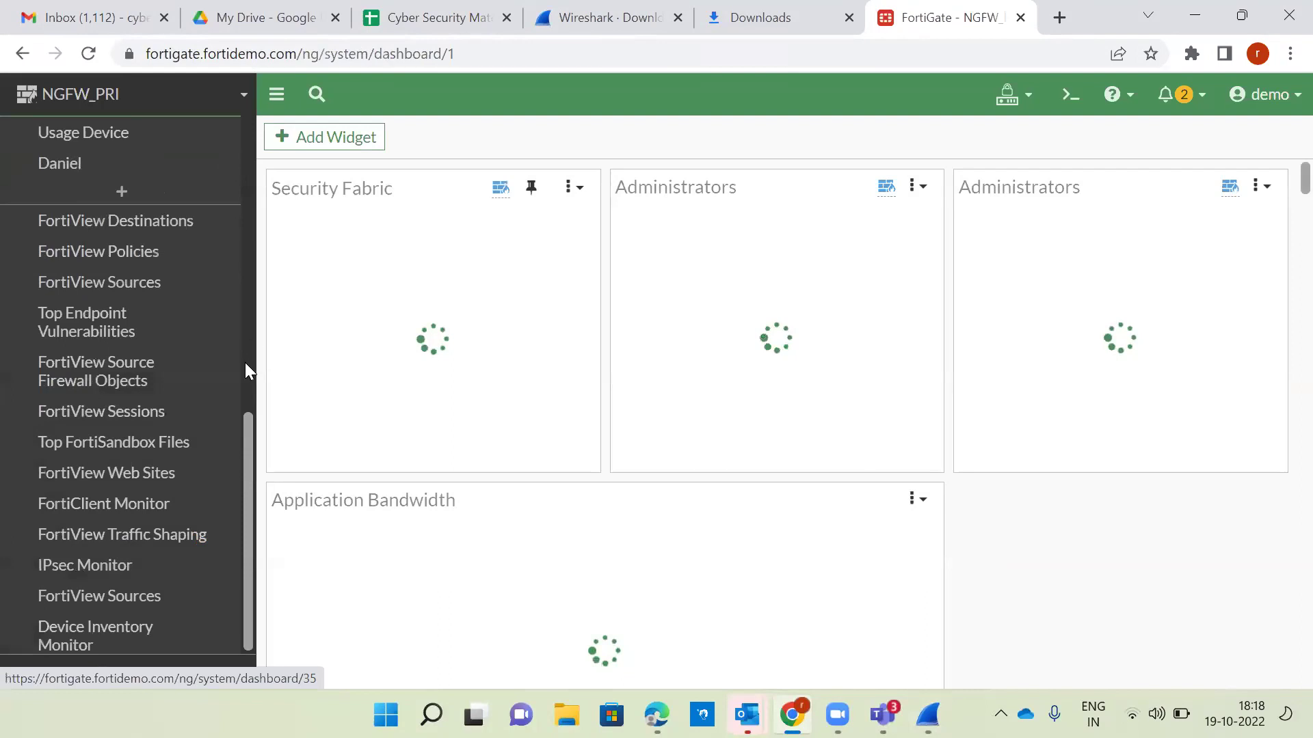
{"action": "scroll", "coordinate": [245, 410], "scroll_direction": "up", "scroll_amount": 1}
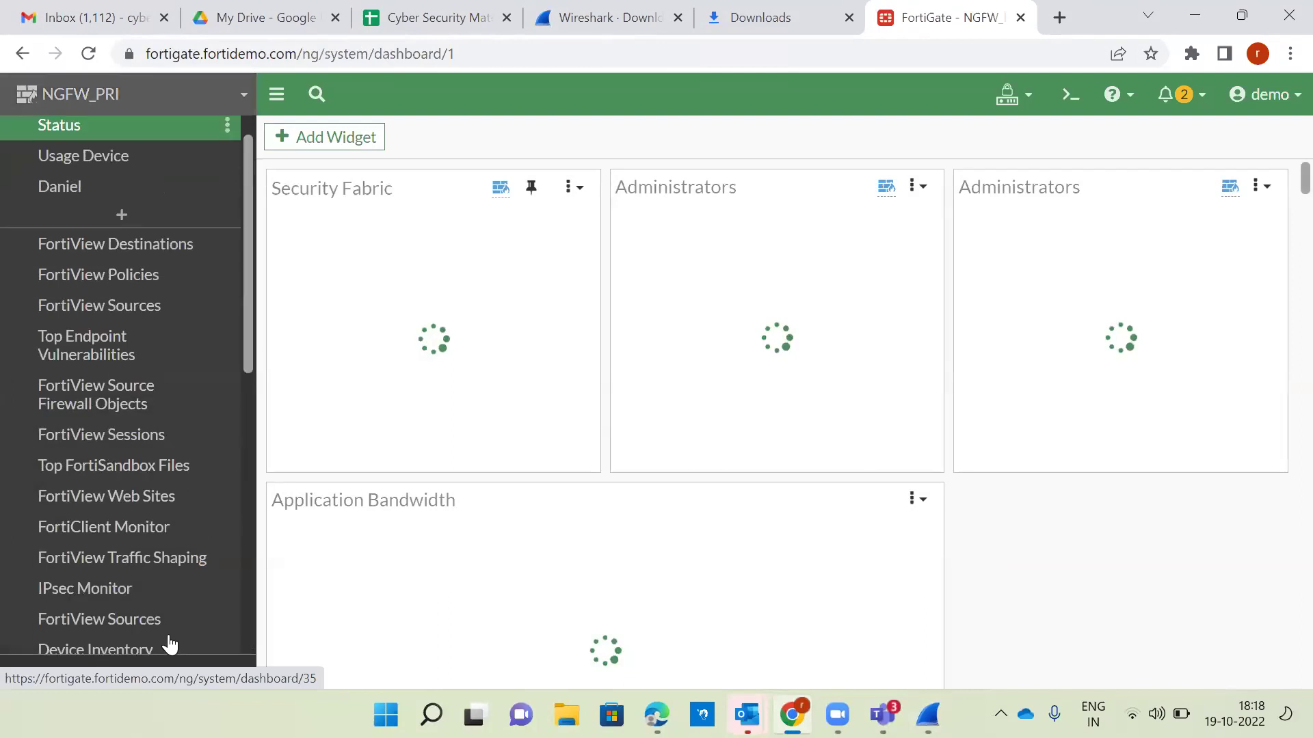
{"action": "scroll", "coordinate": [141, 375], "scroll_direction": "down", "scroll_amount": 4}
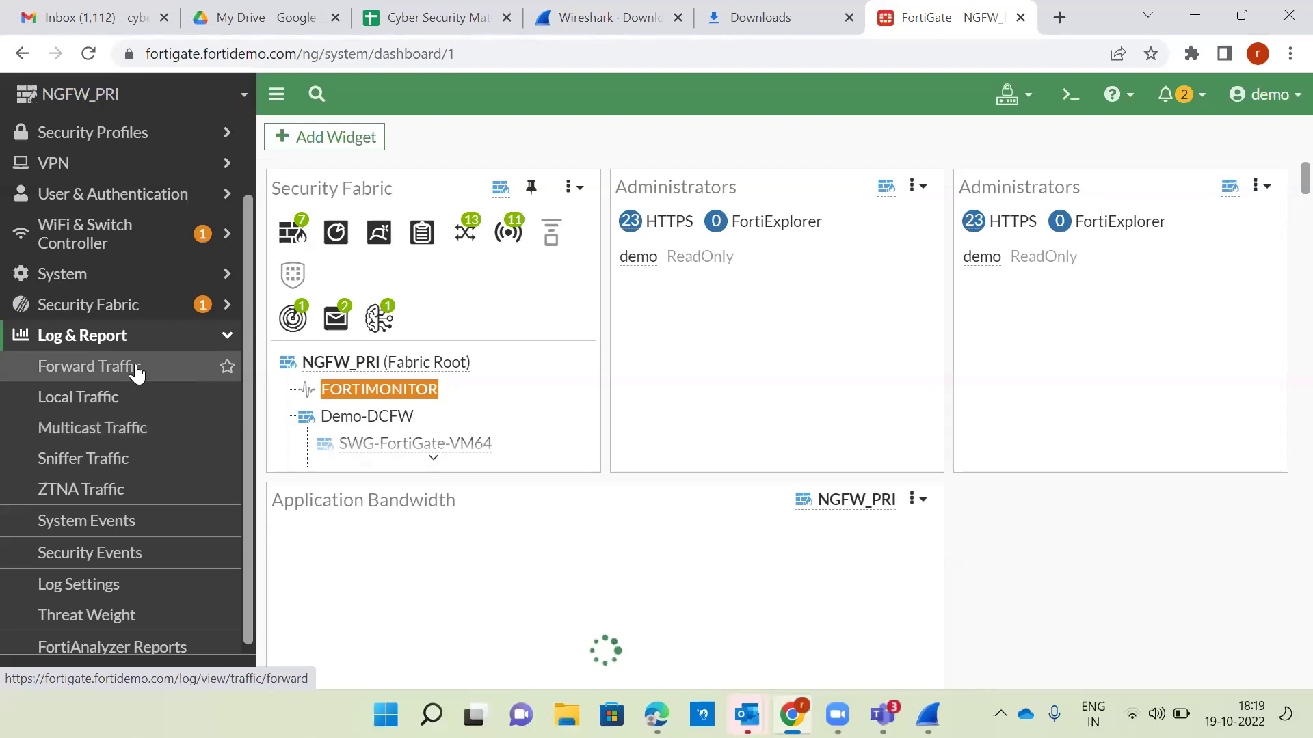
{"action": "left_click", "coordinate": [136, 368]}
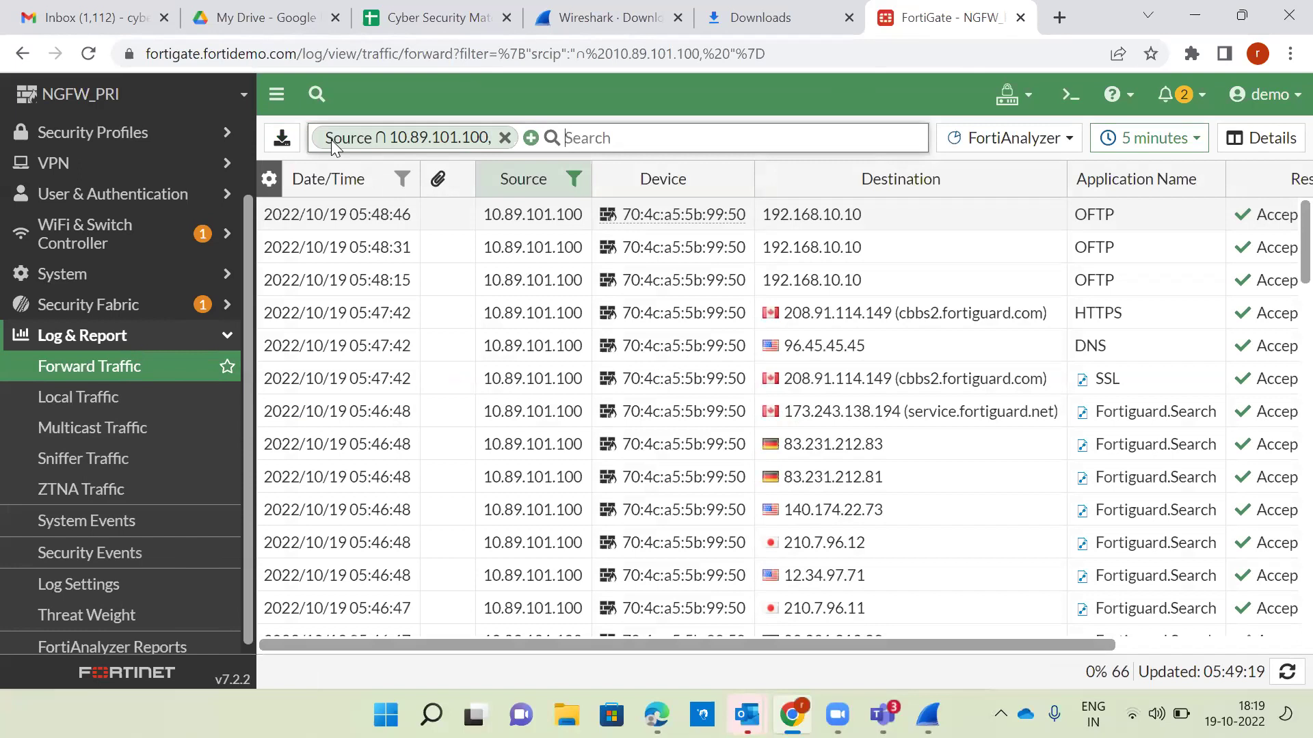
Step: Remove the existing source filter from the traffic log and filter it by source 10.88.120.144
{"action": "key", "text": "BackSpace"}
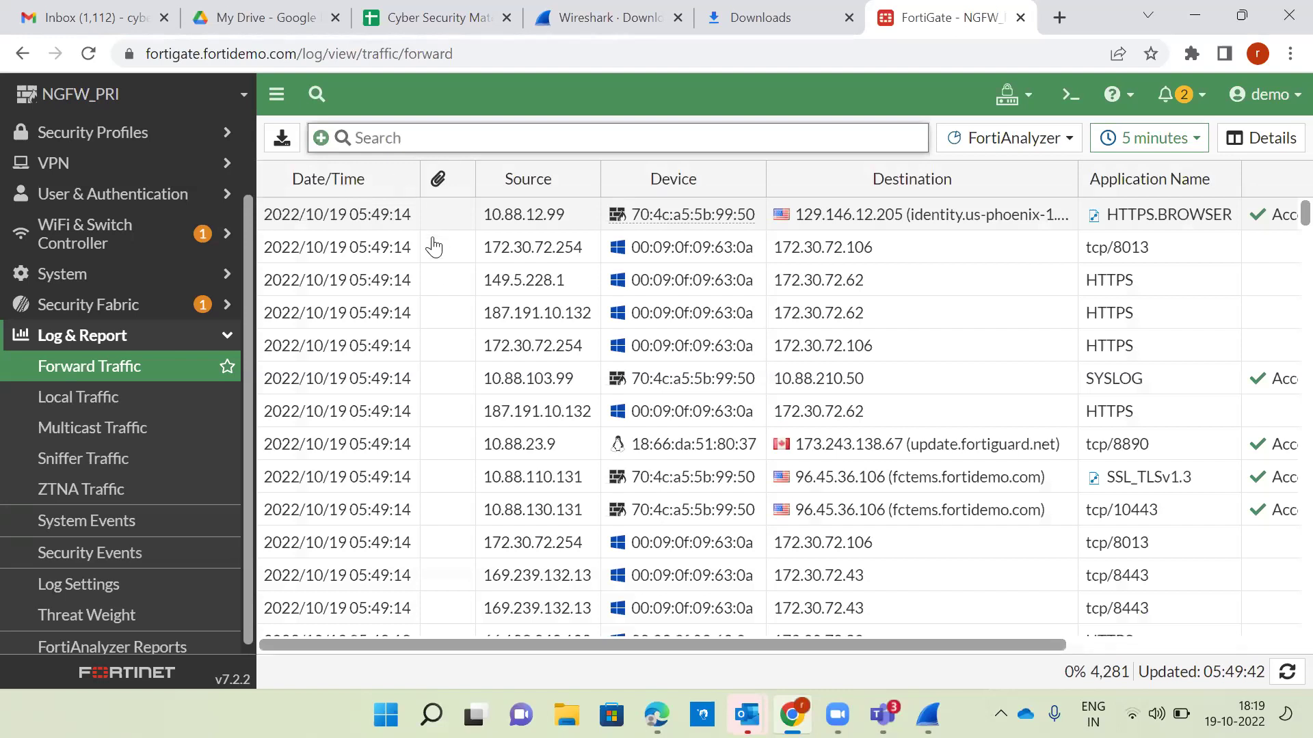
{"action": "key", "text": "Down"}
{"action": "key", "text": "Up"}
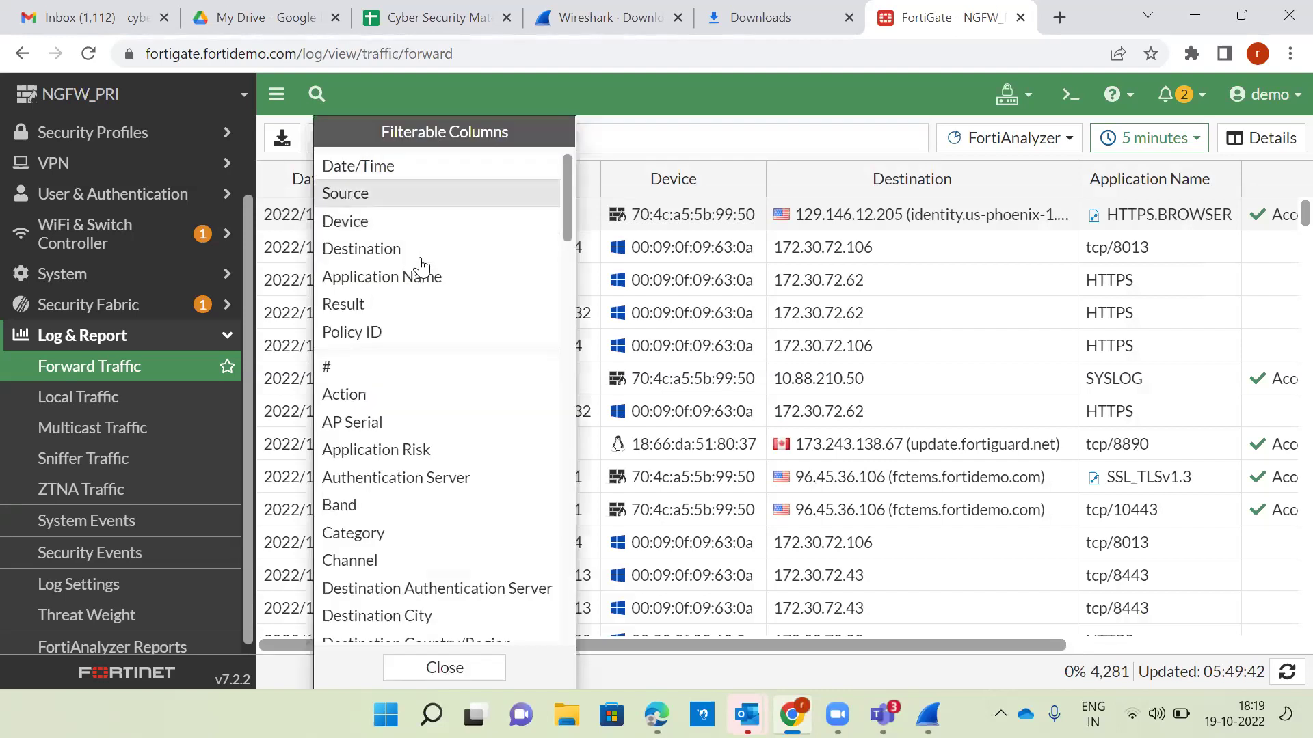
{"action": "key", "text": "Return"}
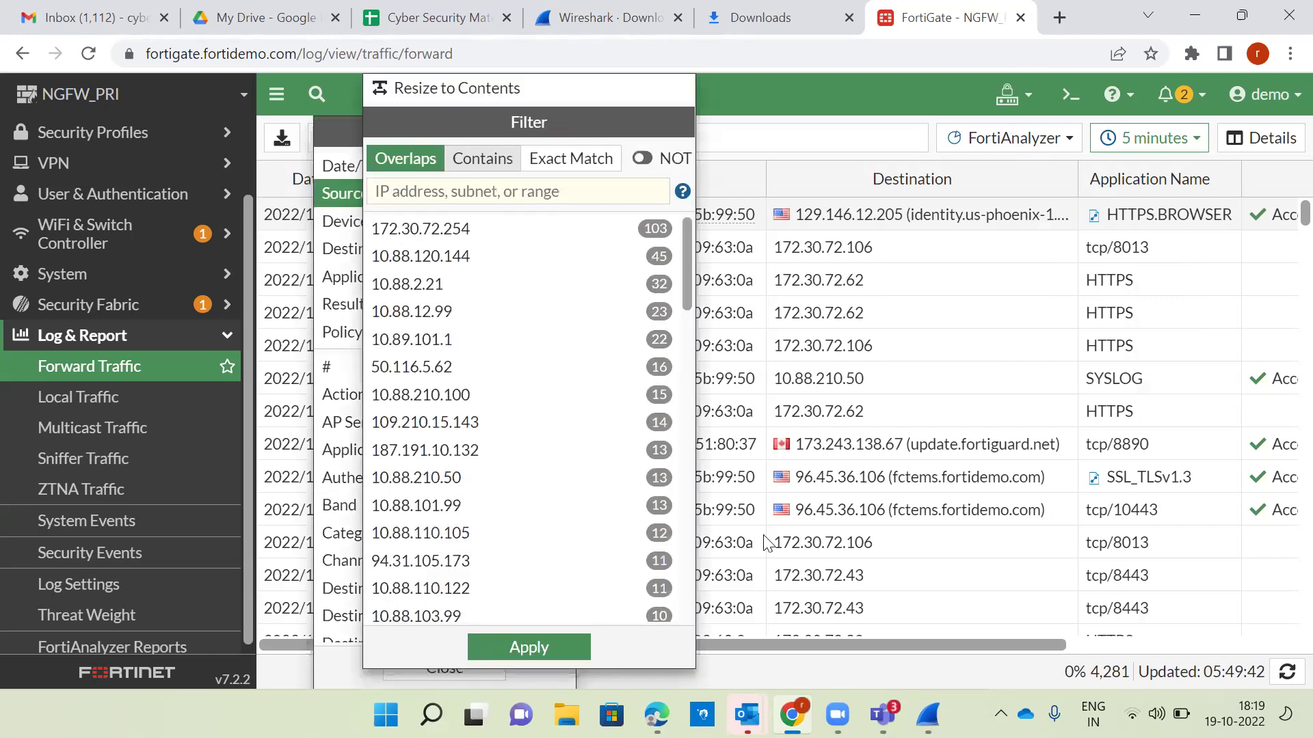
{"action": "left_click", "coordinate": [559, 255]}
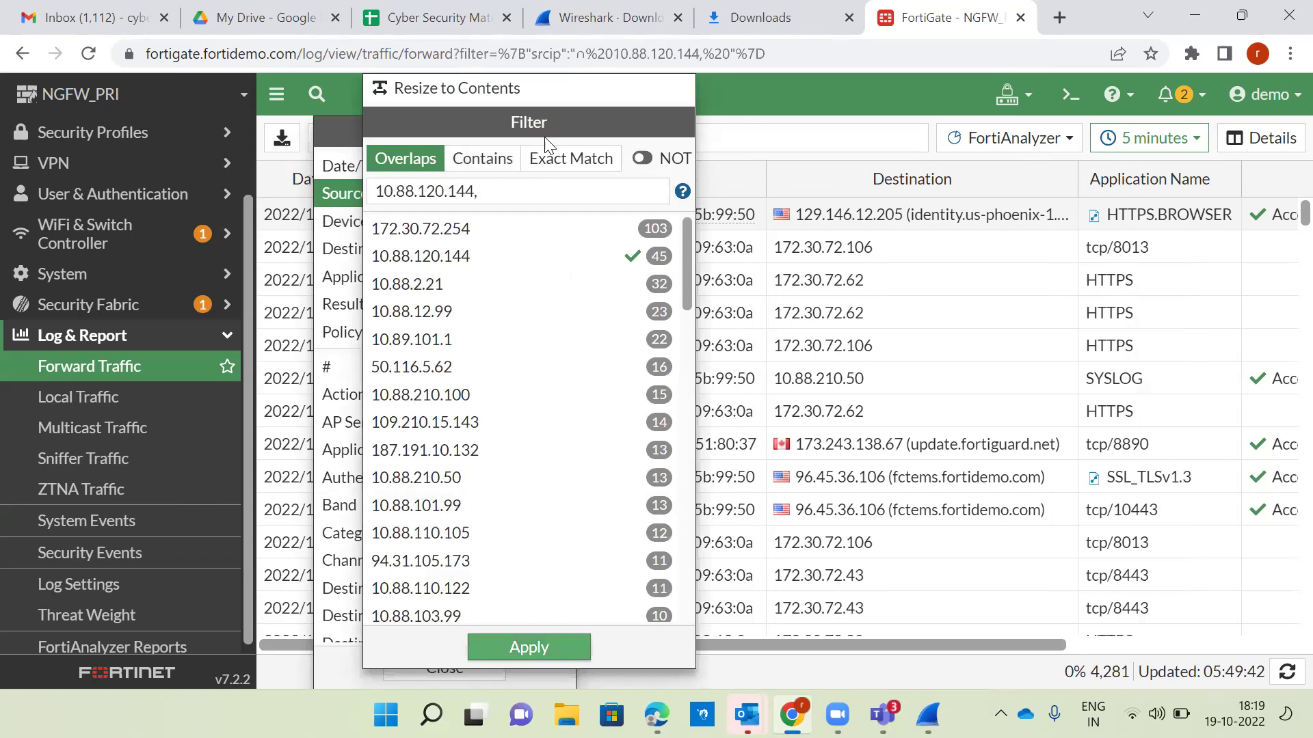
{"action": "key", "text": "Return"}
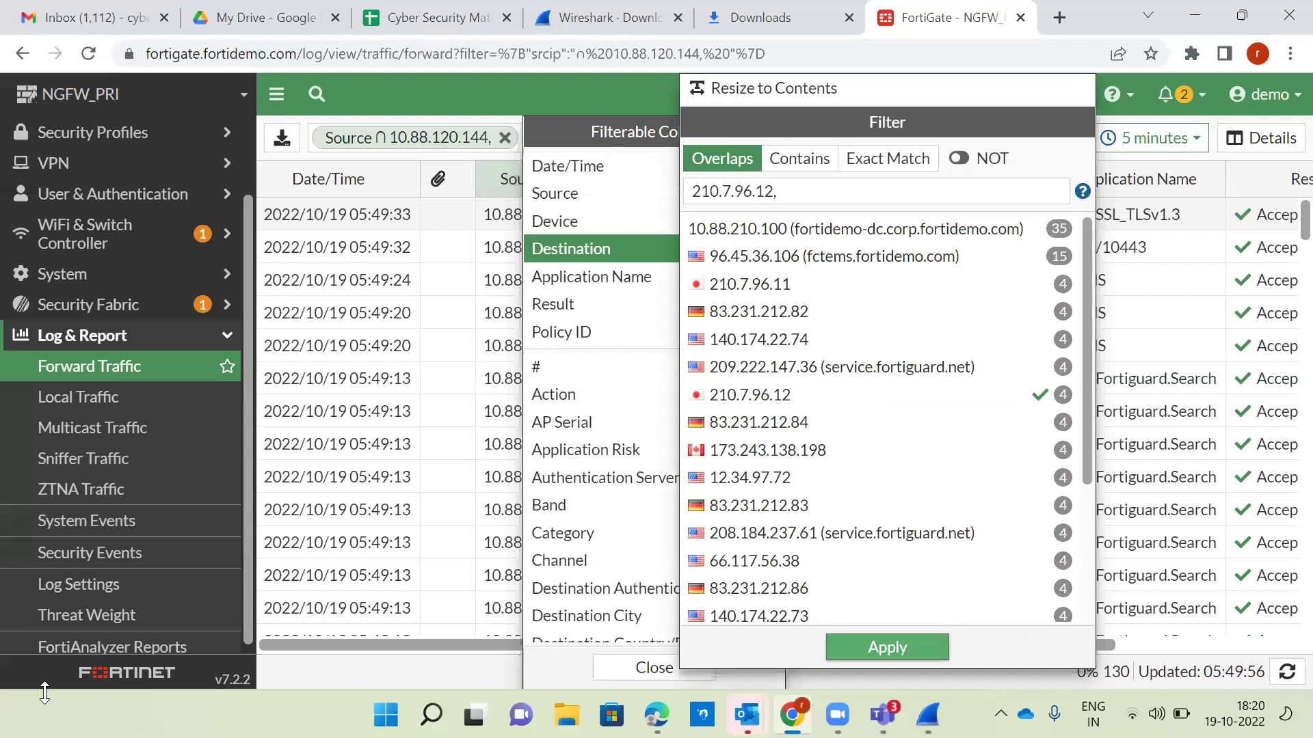
Step: Apply a destination filter of 210.7.96.12 to the traffic log and download the filtered entries
{"action": "key", "text": "Return"}
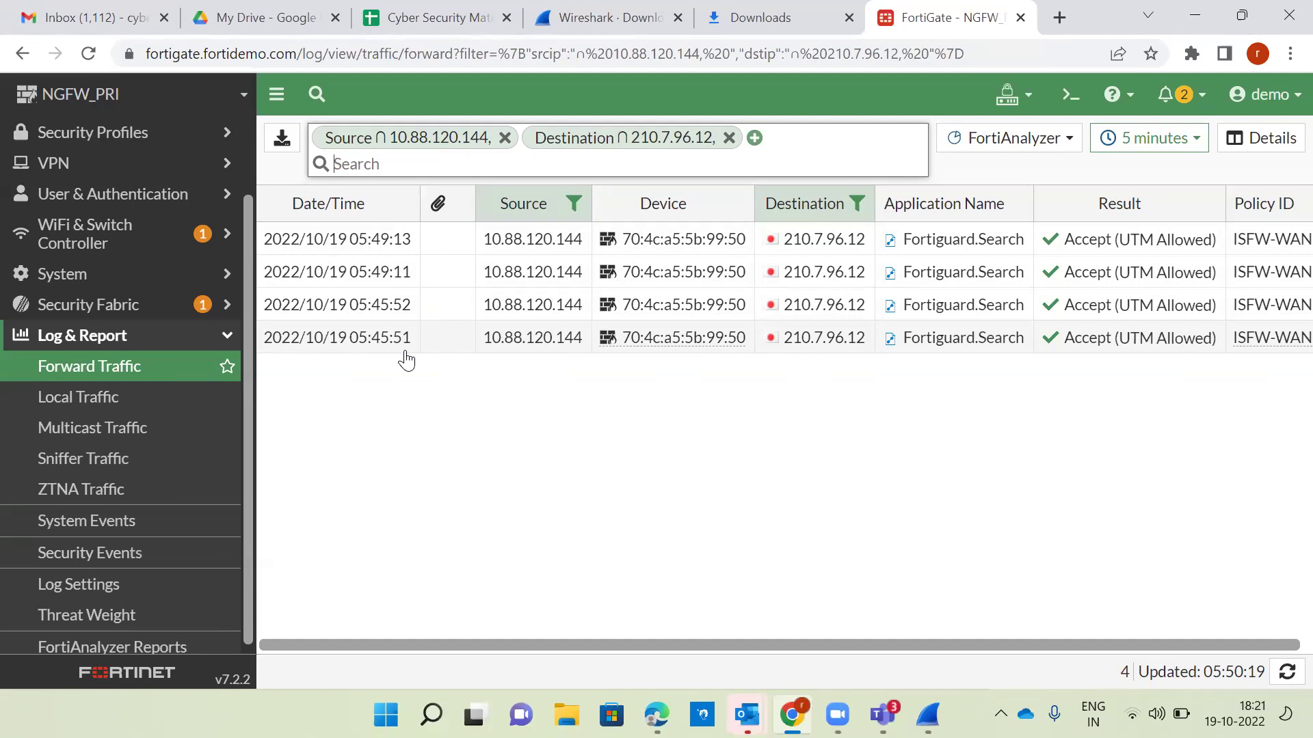
{"action": "left_click", "coordinate": [358, 335]}
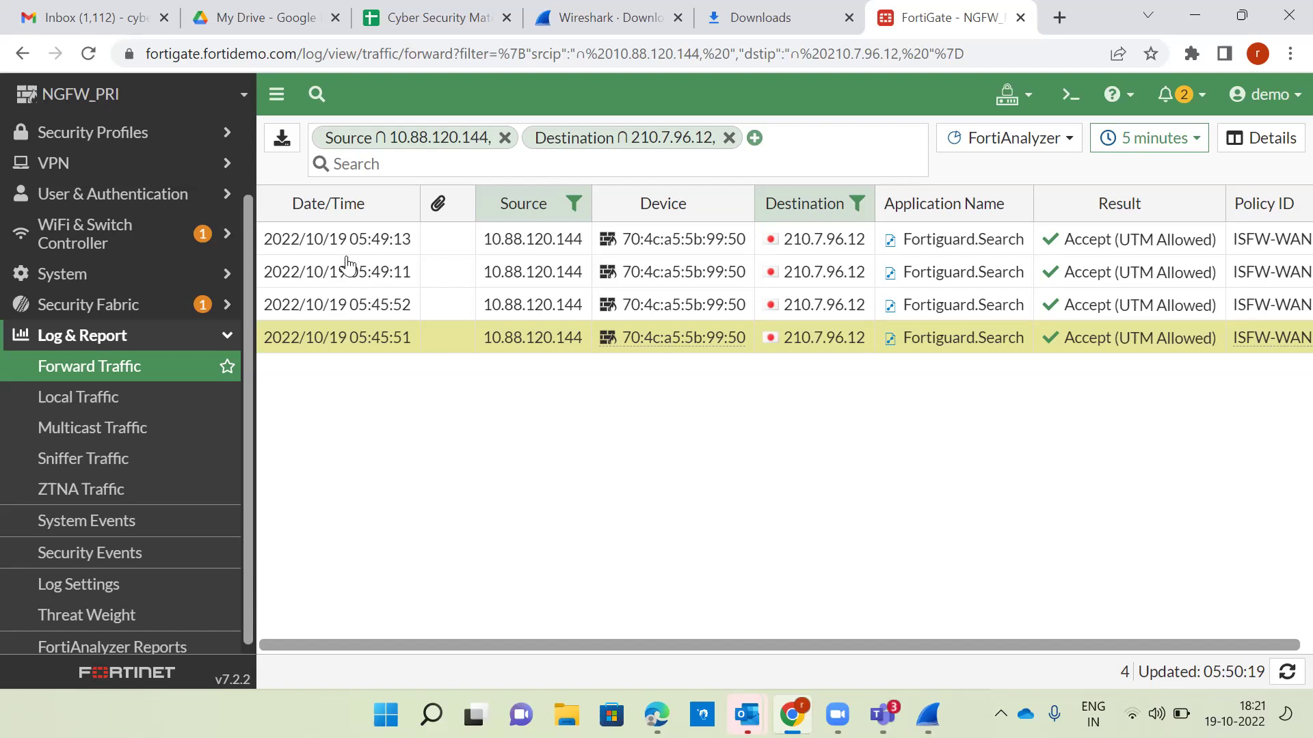
{"action": "left_click", "coordinate": [283, 140]}
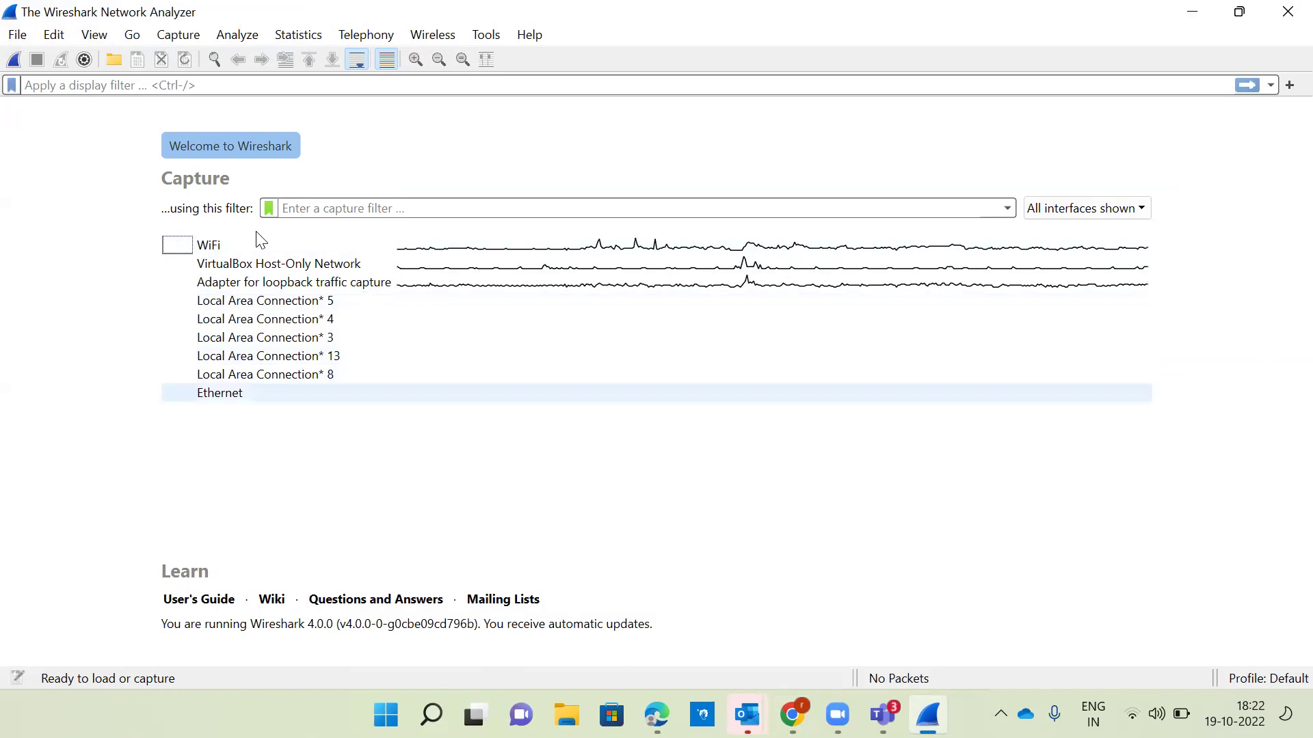
Step: In Wireshark, start an import from hex dump and choose fortianalyzer-traffic-forward-2022_10_19.log from the Downloads folder
{"action": "left_click", "coordinate": [20, 41]}
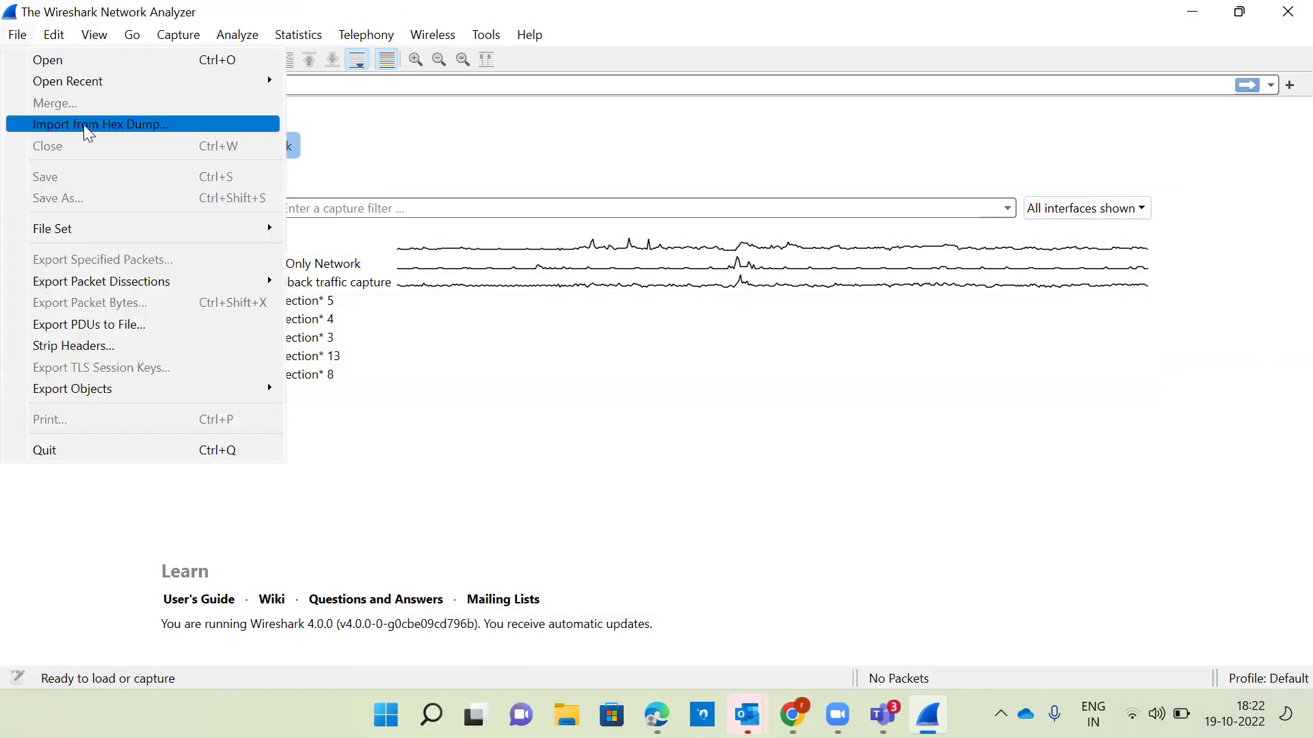
{"action": "key", "text": "Return"}
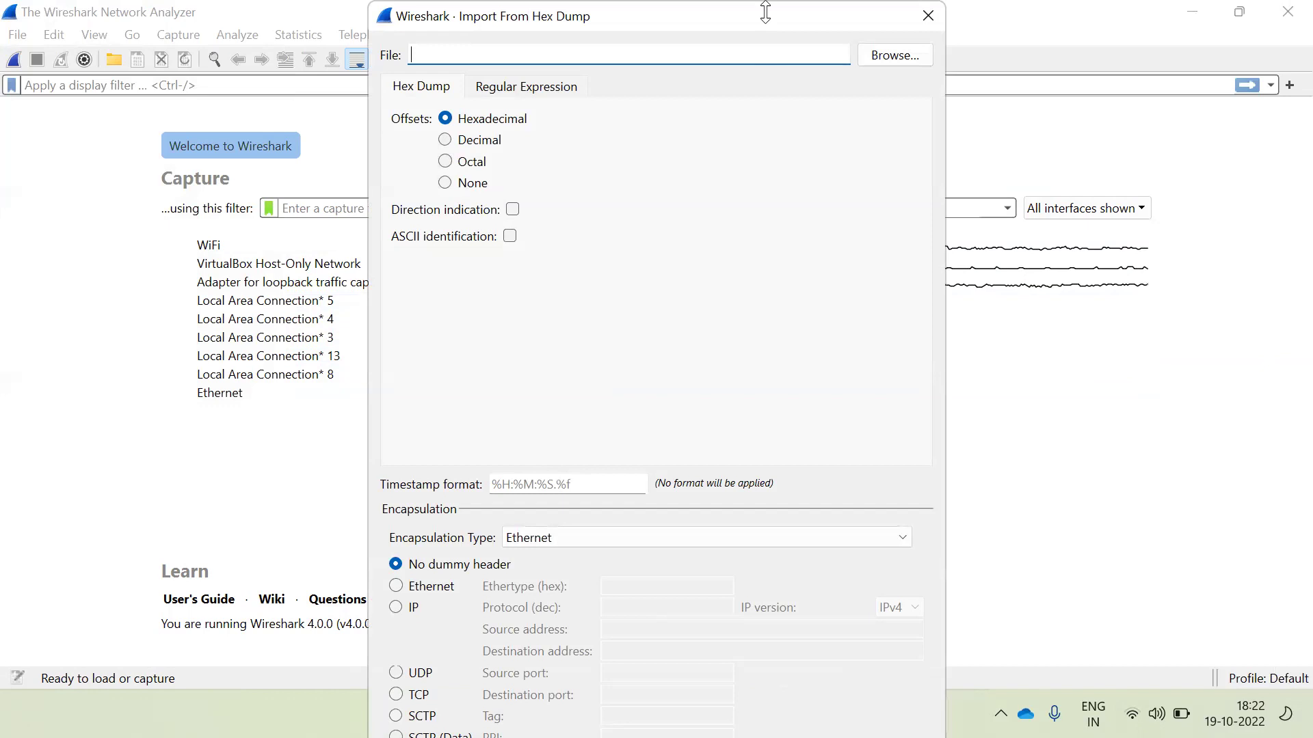
{"action": "left_click", "coordinate": [895, 54]}
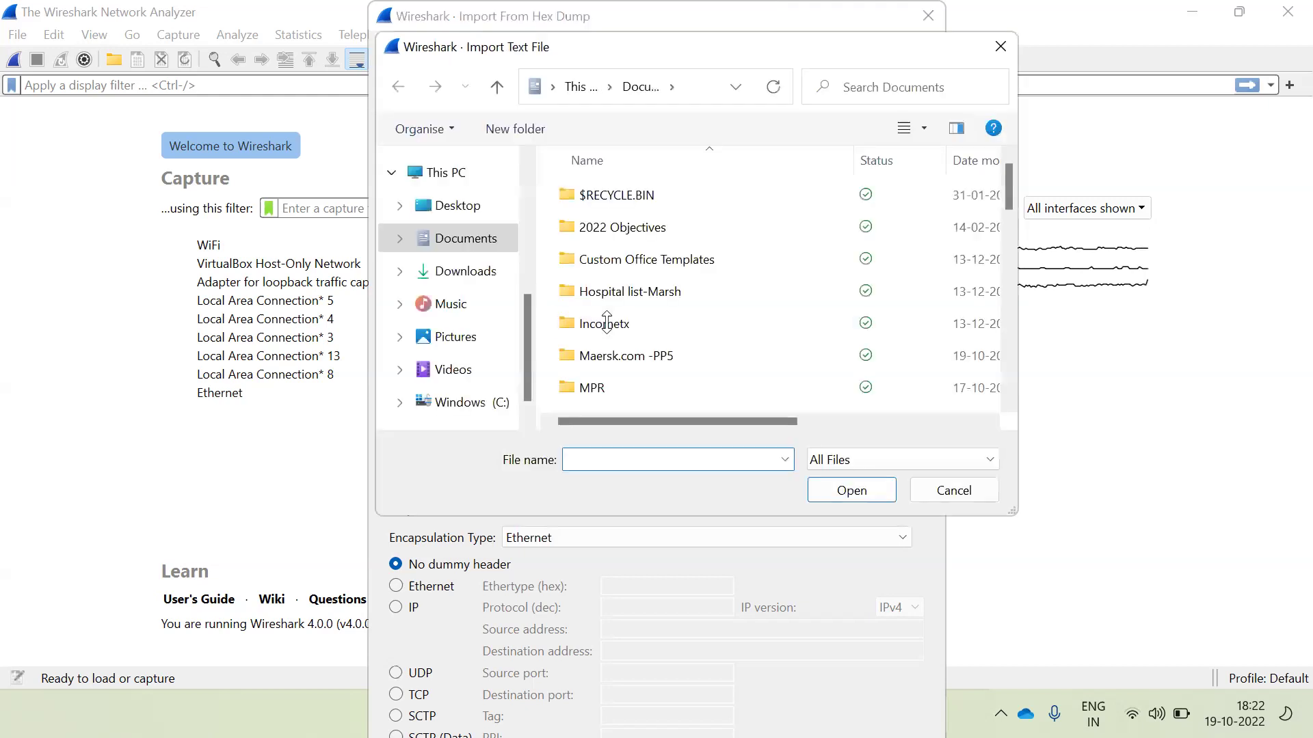
{"action": "left_click", "coordinate": [465, 271]}
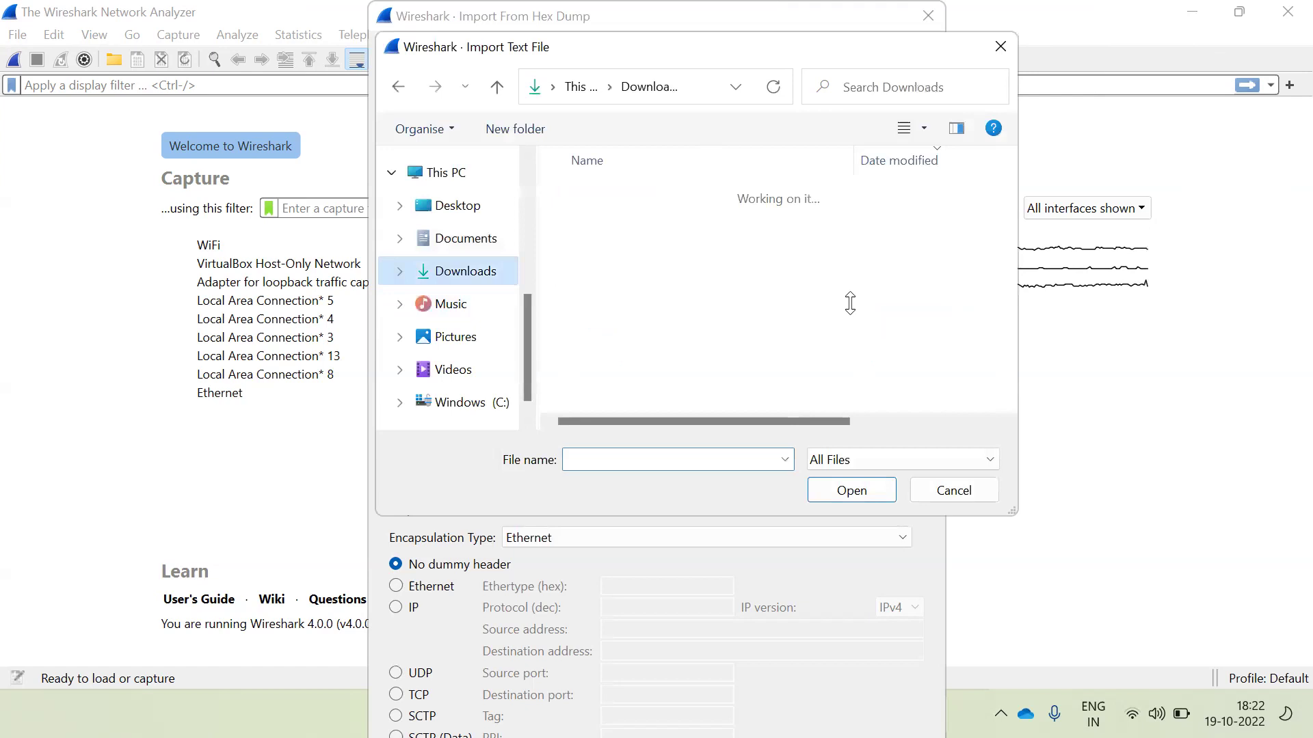
{"action": "left_click", "coordinate": [851, 490]}
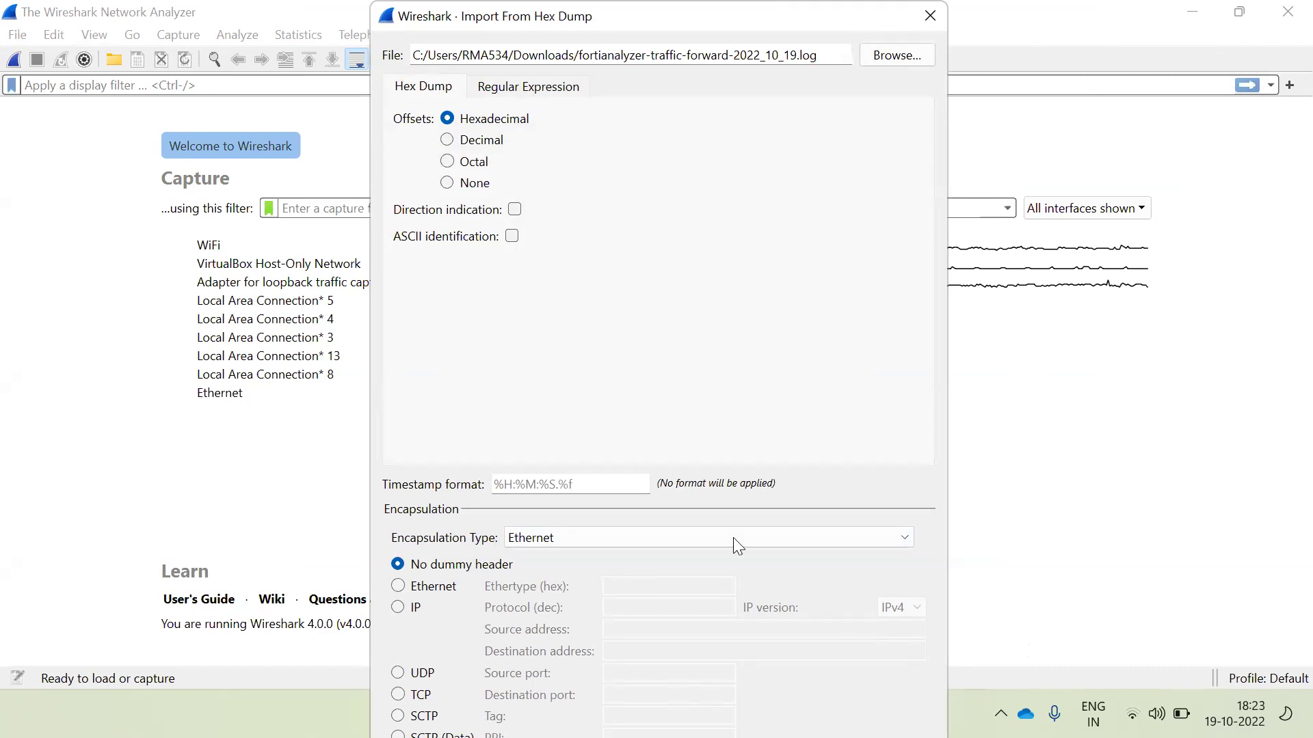
Step: Look through the encapsulation types offered for the hex dump import, keep Ethernet, and cancel the import
{"action": "key", "text": "d"}
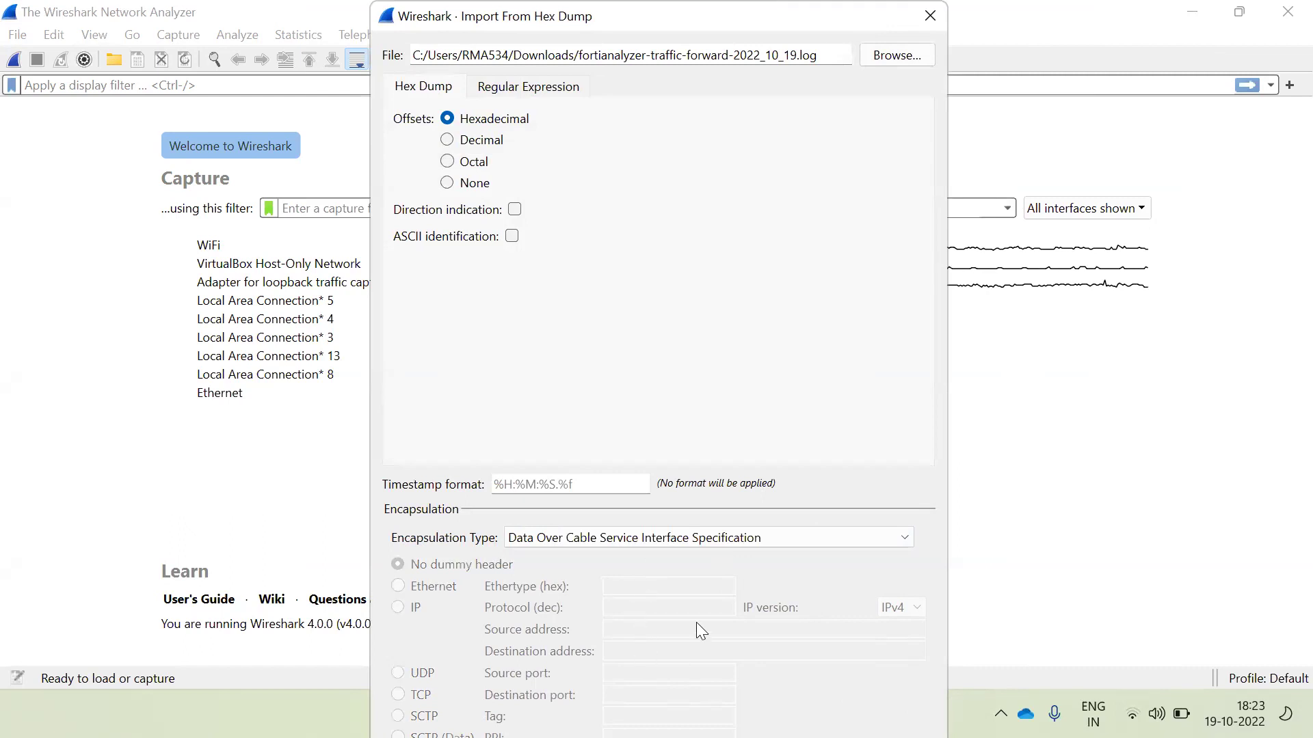
{"action": "key", "text": "alt+Down"}
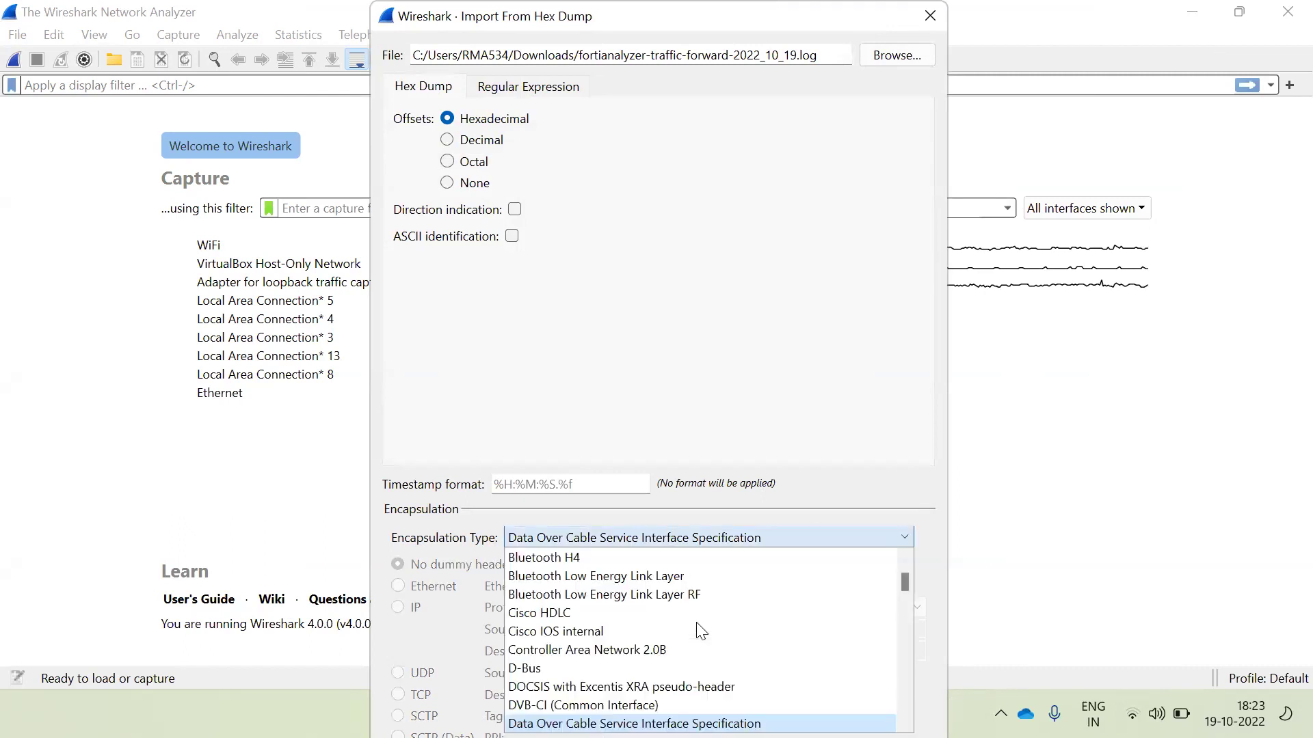
{"action": "scroll", "coordinate": [697, 623], "scroll_direction": "down", "scroll_amount": 7}
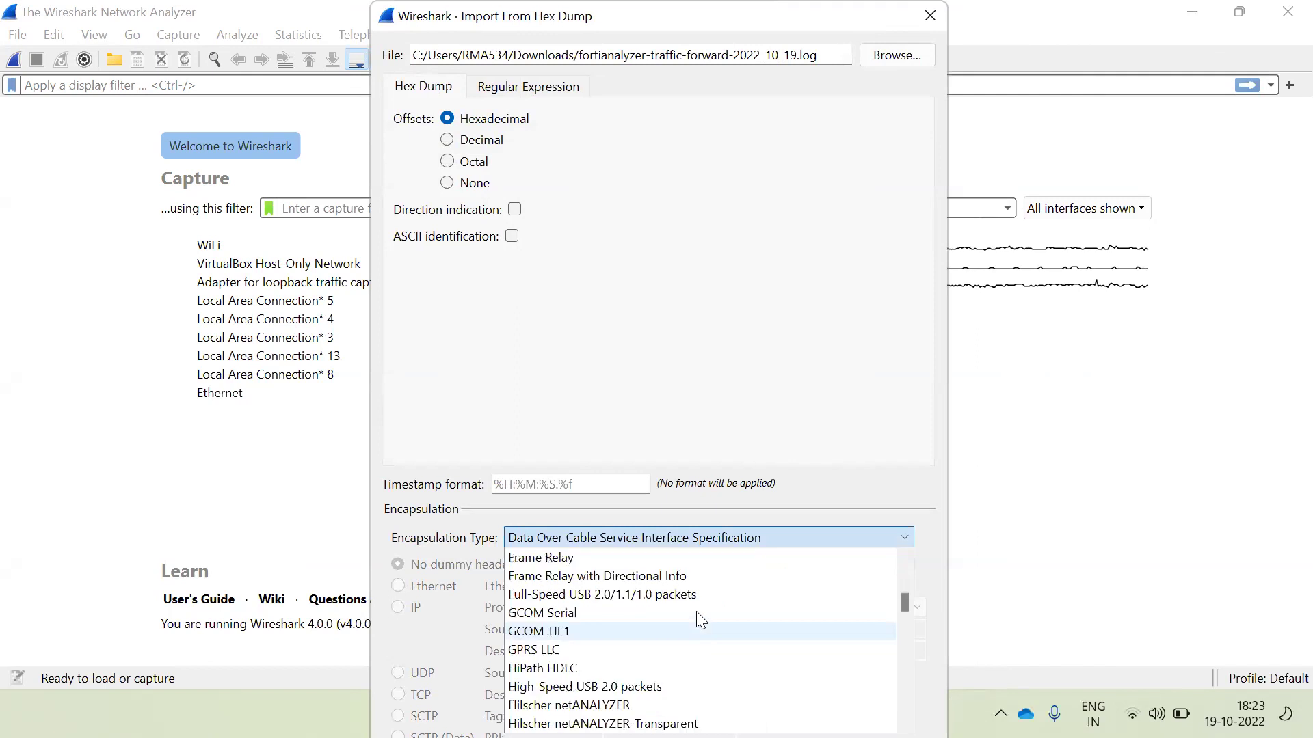
{"action": "scroll", "coordinate": [697, 616], "scroll_direction": "up", "scroll_amount": 10}
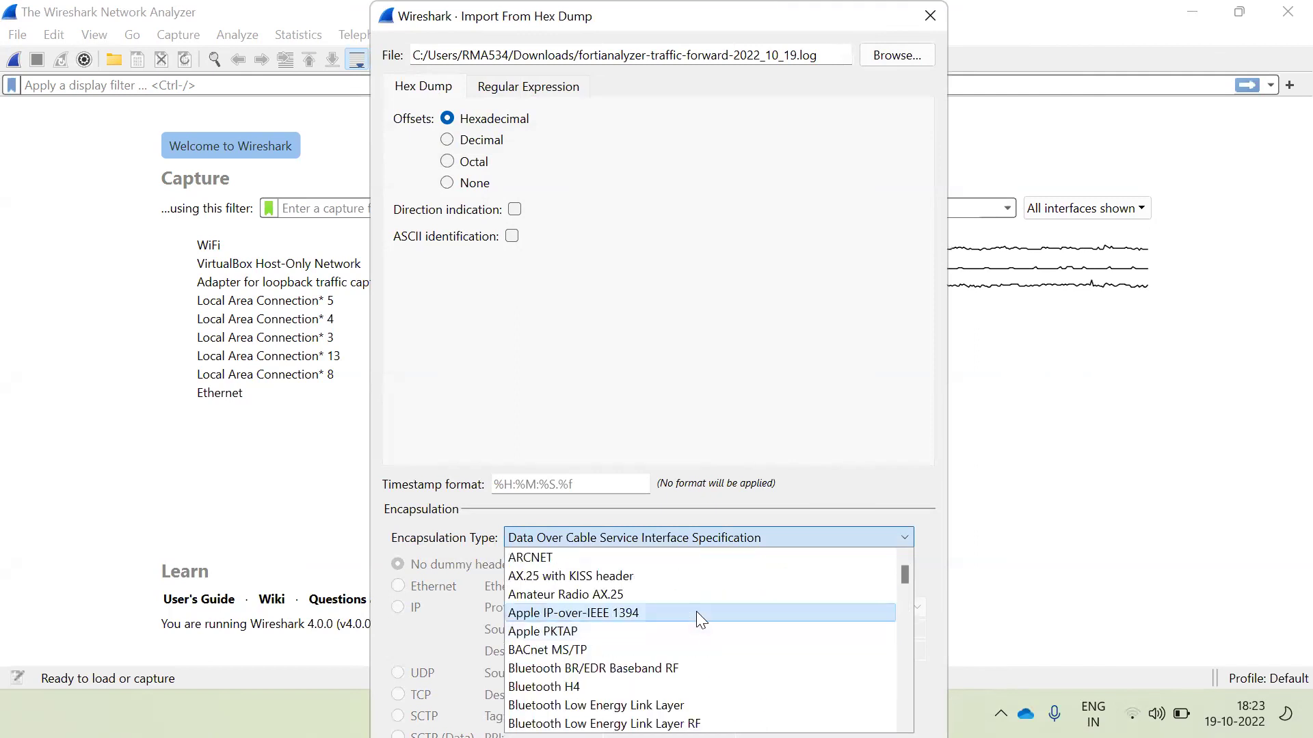
{"action": "scroll", "coordinate": [698, 615], "scroll_direction": "down", "scroll_amount": 3}
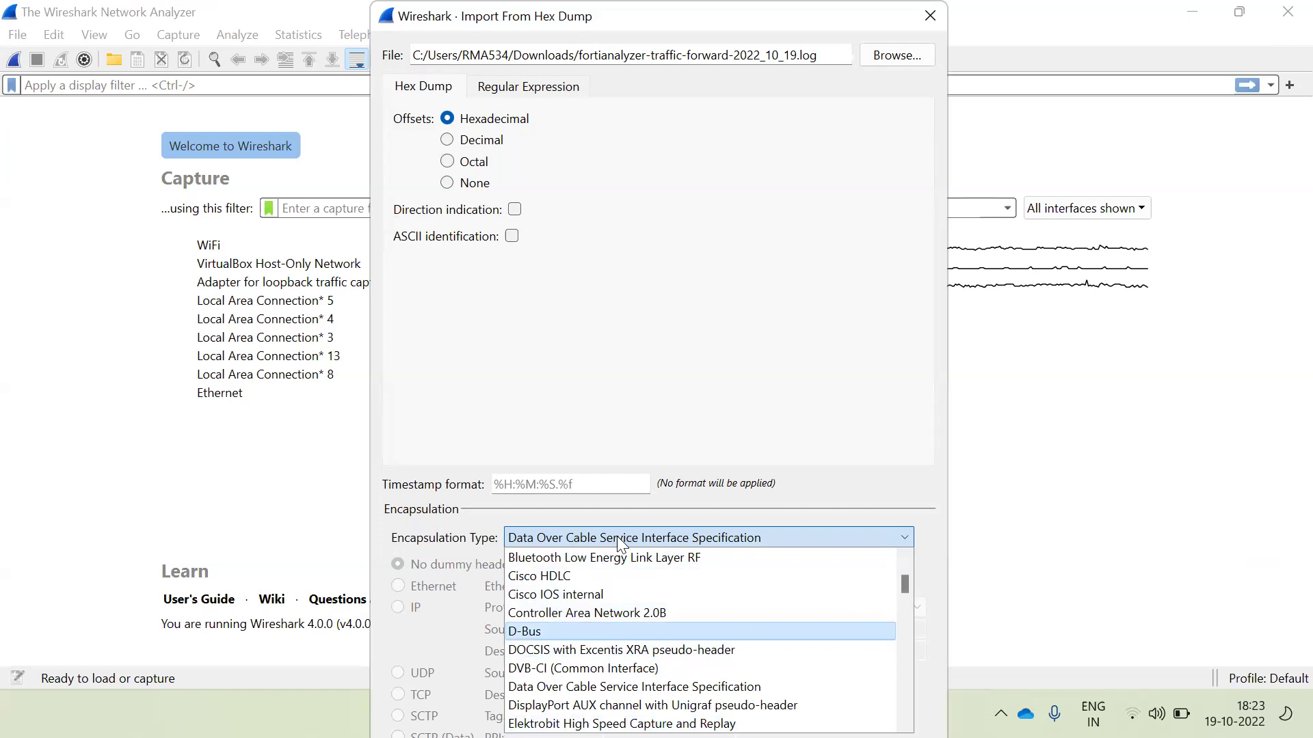
{"action": "scroll", "coordinate": [617, 536], "scroll_direction": "down", "scroll_amount": 3}
{"action": "left_click", "coordinate": [561, 613]}
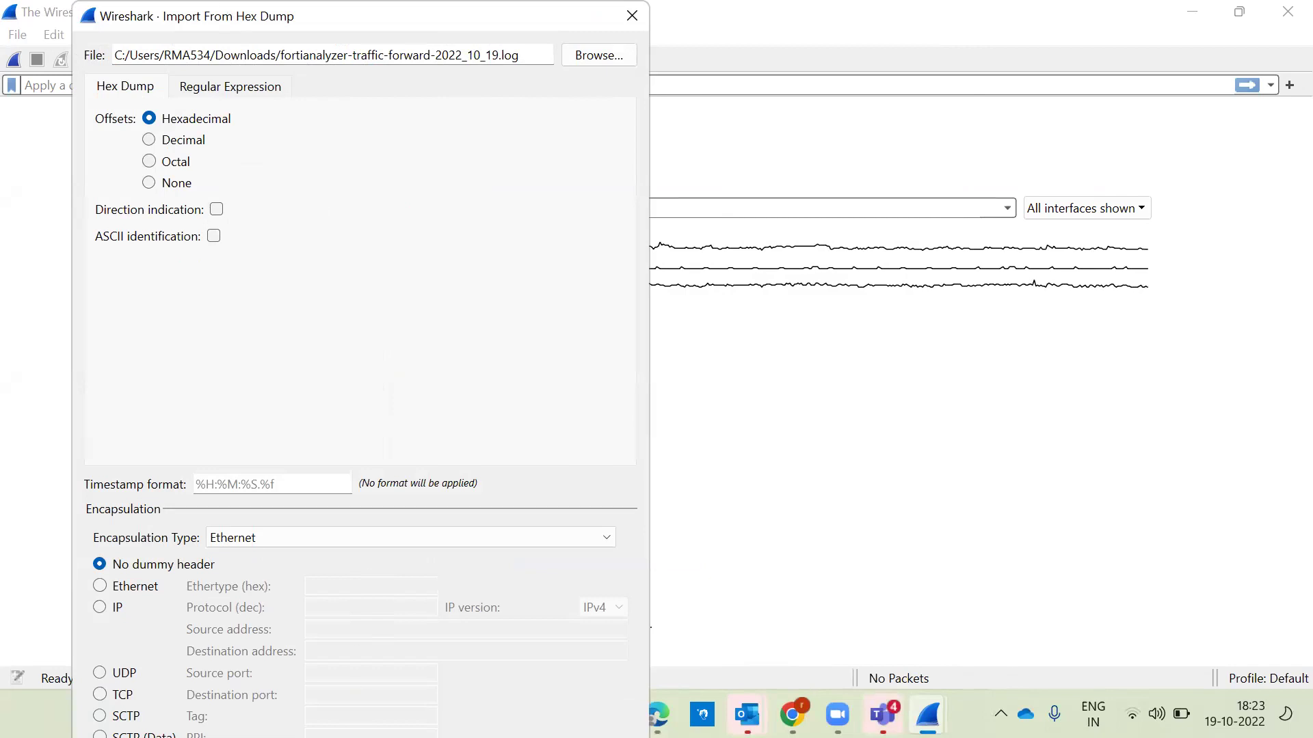
{"action": "left_click_drag", "start_coordinate": [356, 16], "coordinate": [386, 16]}
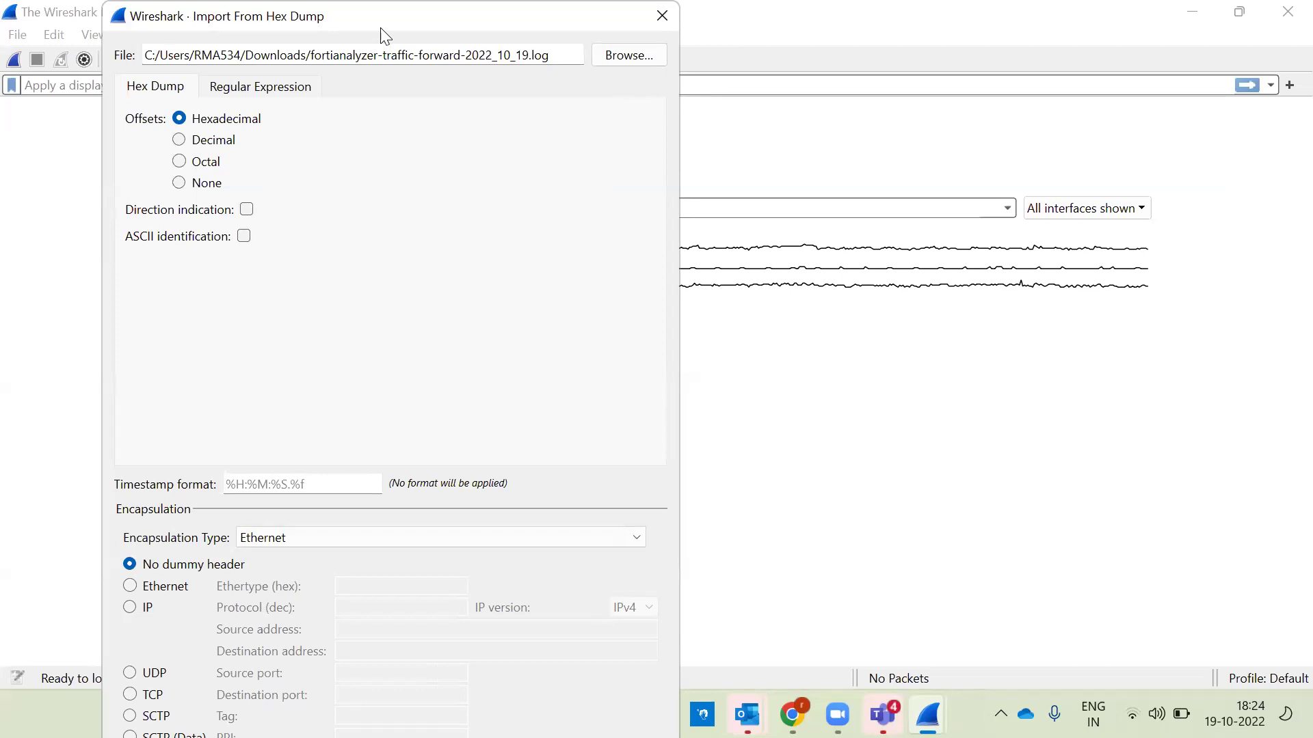
{"action": "left_click_drag", "start_coordinate": [385, 36], "coordinate": [388, 36]}
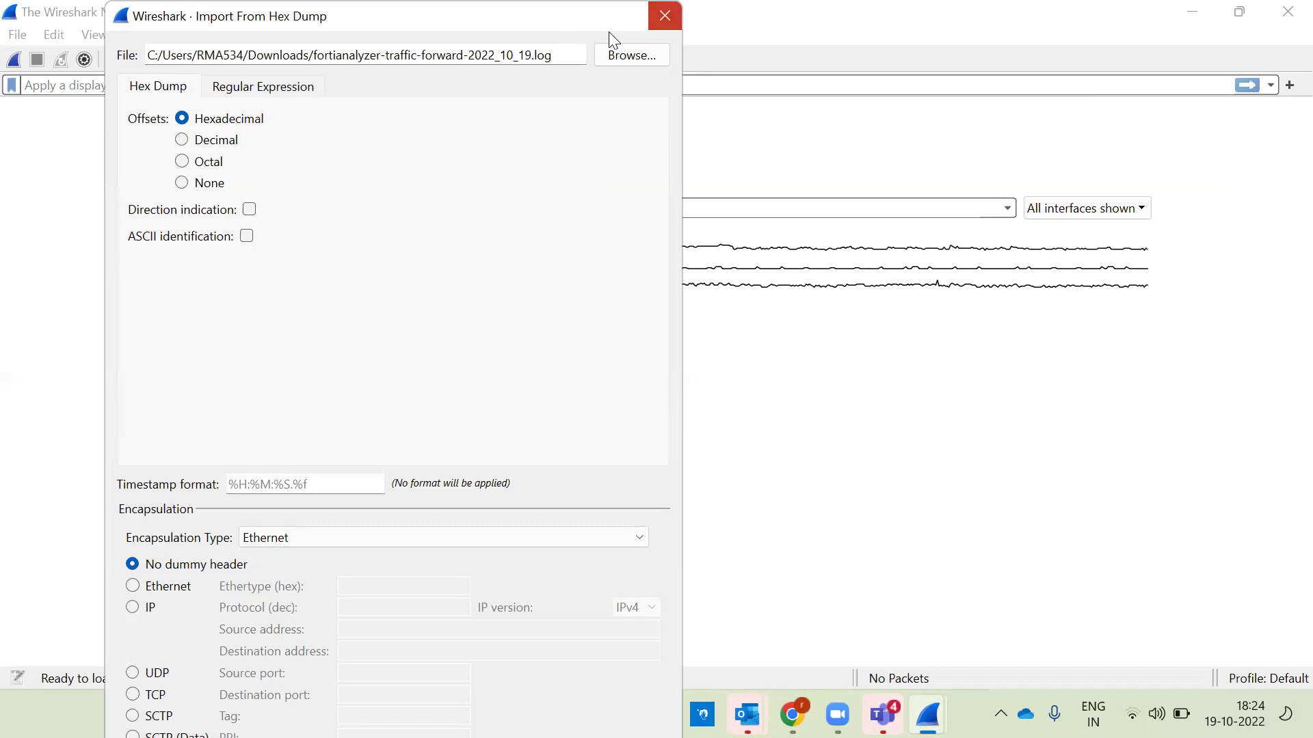
{"action": "key", "text": "Escape"}
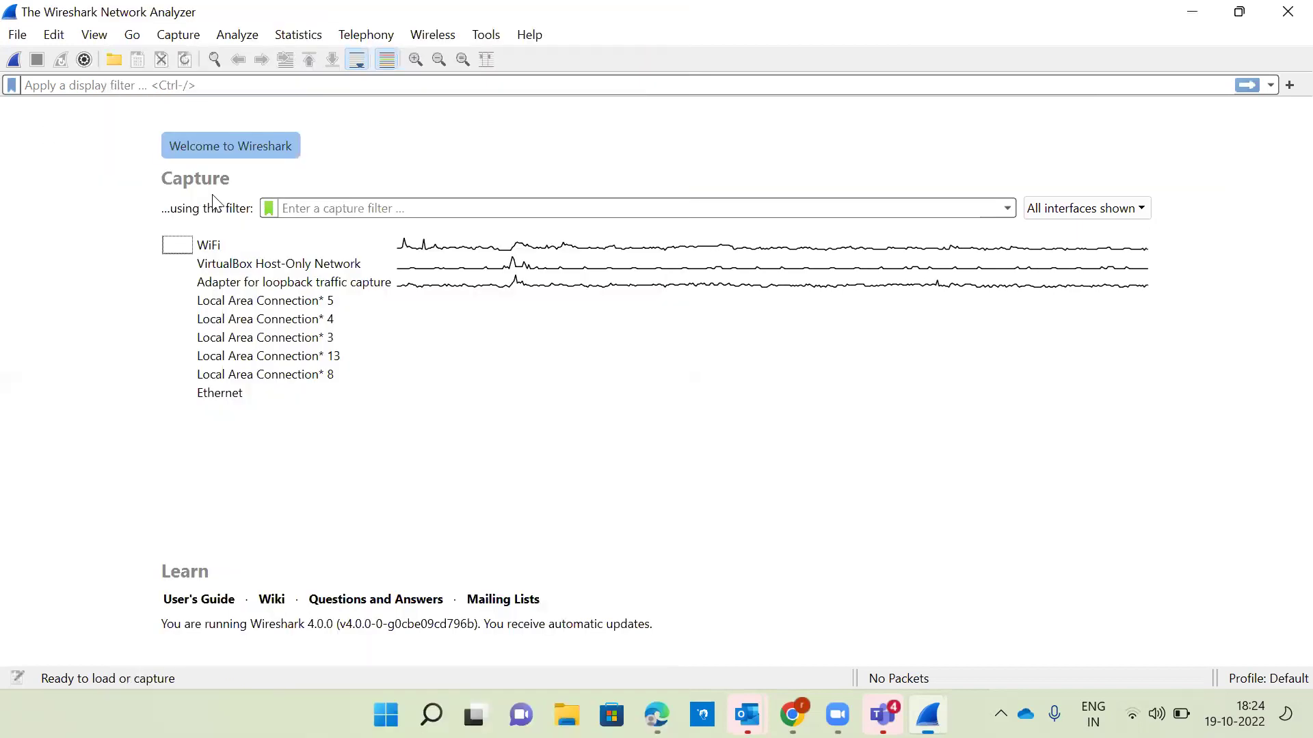
Step: Choose fortianalyzer-traffic-forward-2022_10_19.log from the Downloads folder for a new hex dump import, and close the import dialog
{"action": "key", "text": "alt+f"}
{"action": "key", "text": "Down"}
{"action": "key", "text": "Down"}
{"action": "key", "text": "Down"}
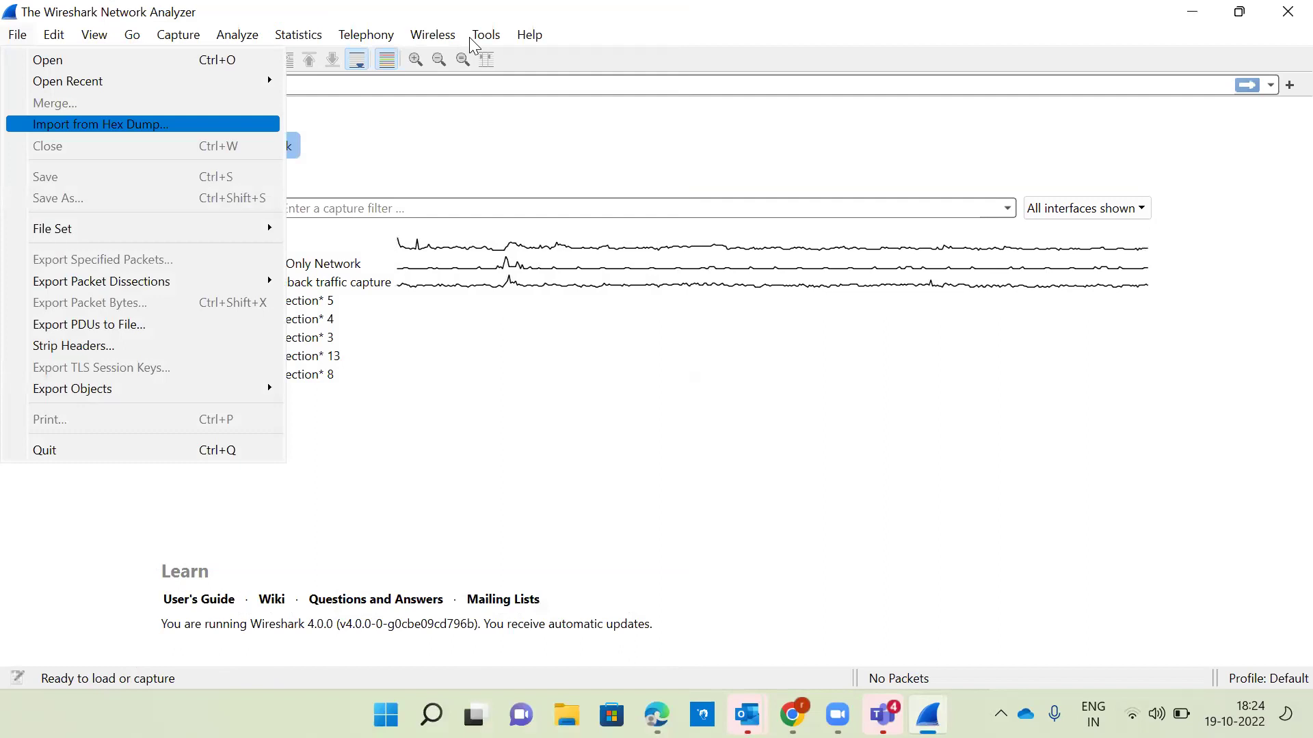
{"action": "key", "text": "Return"}
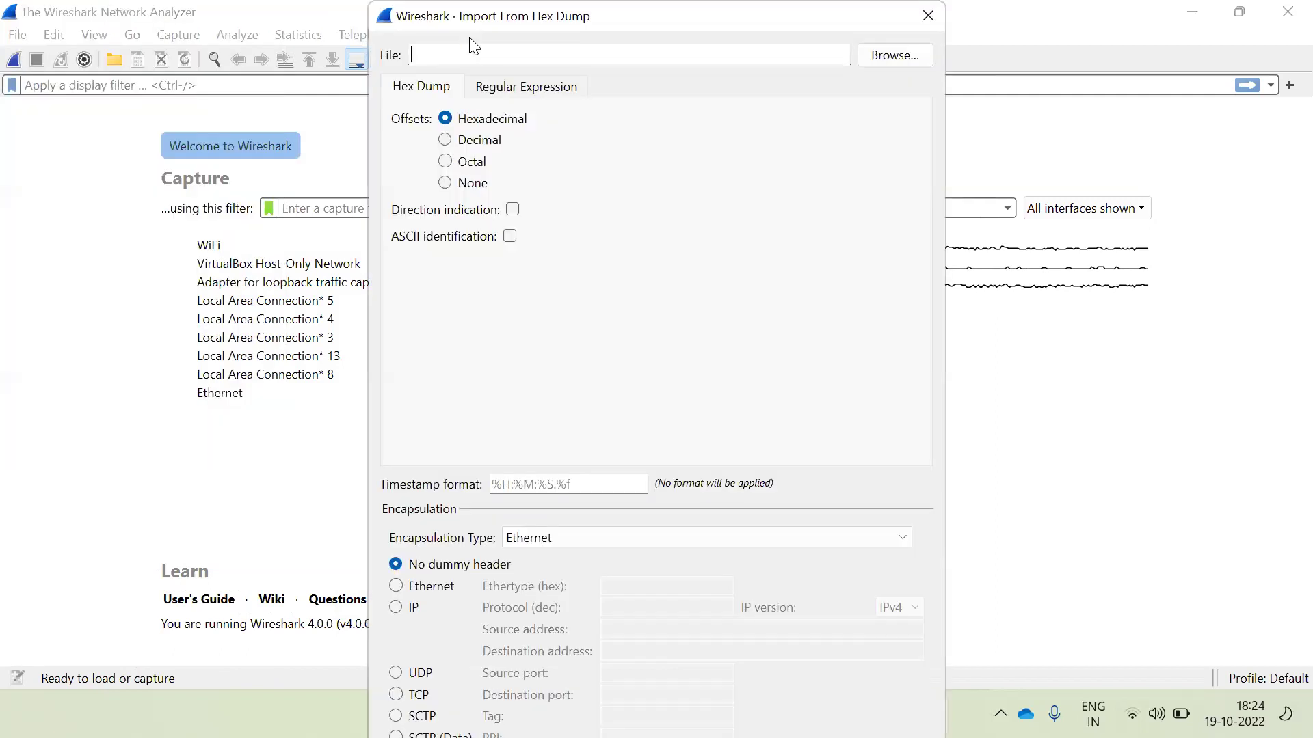
{"action": "key", "text": "Tab"}
{"action": "key", "text": "Return"}
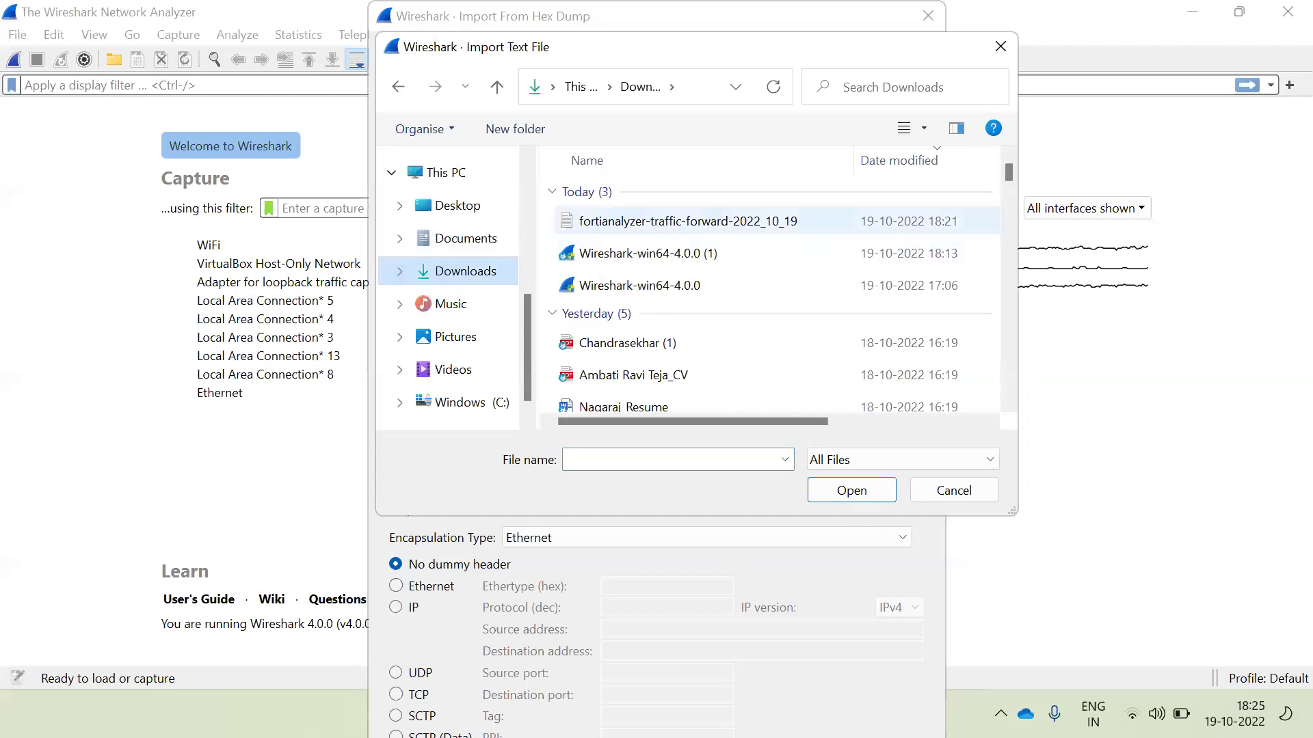
{"action": "left_click", "coordinate": [660, 221]}
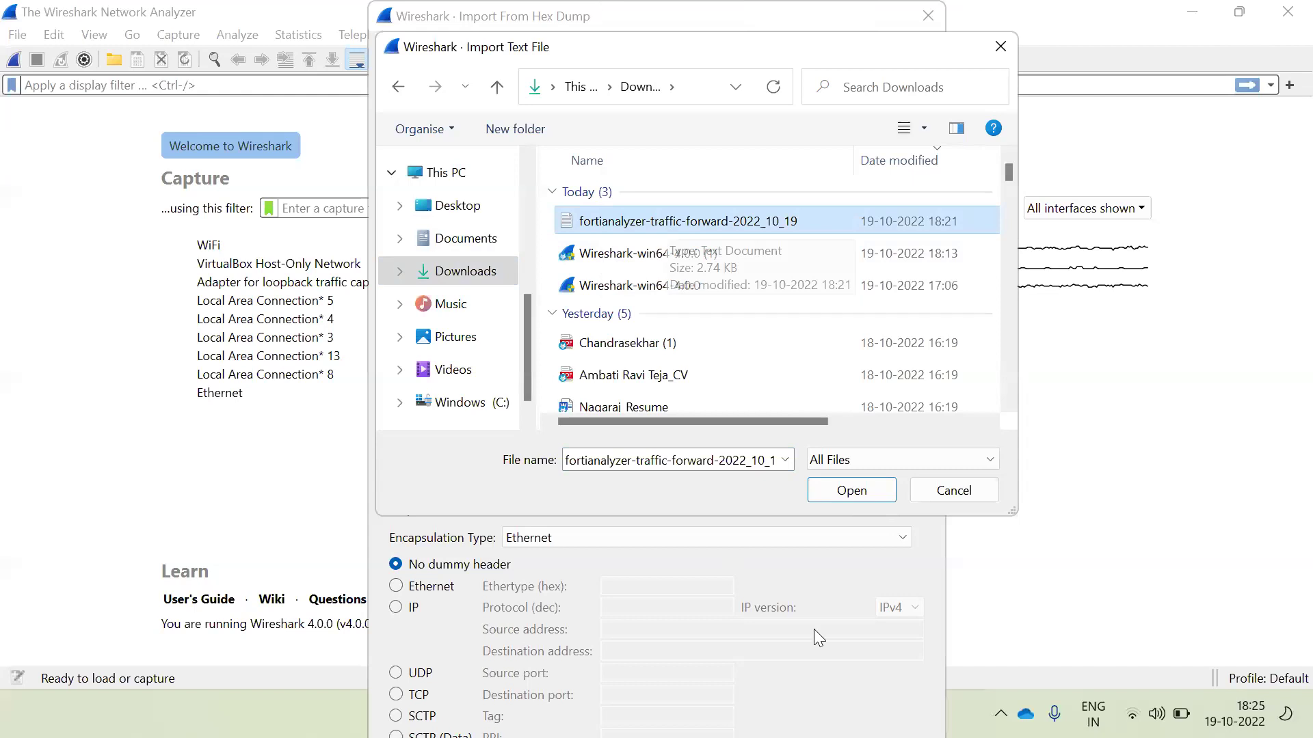
{"action": "key", "text": "Return"}
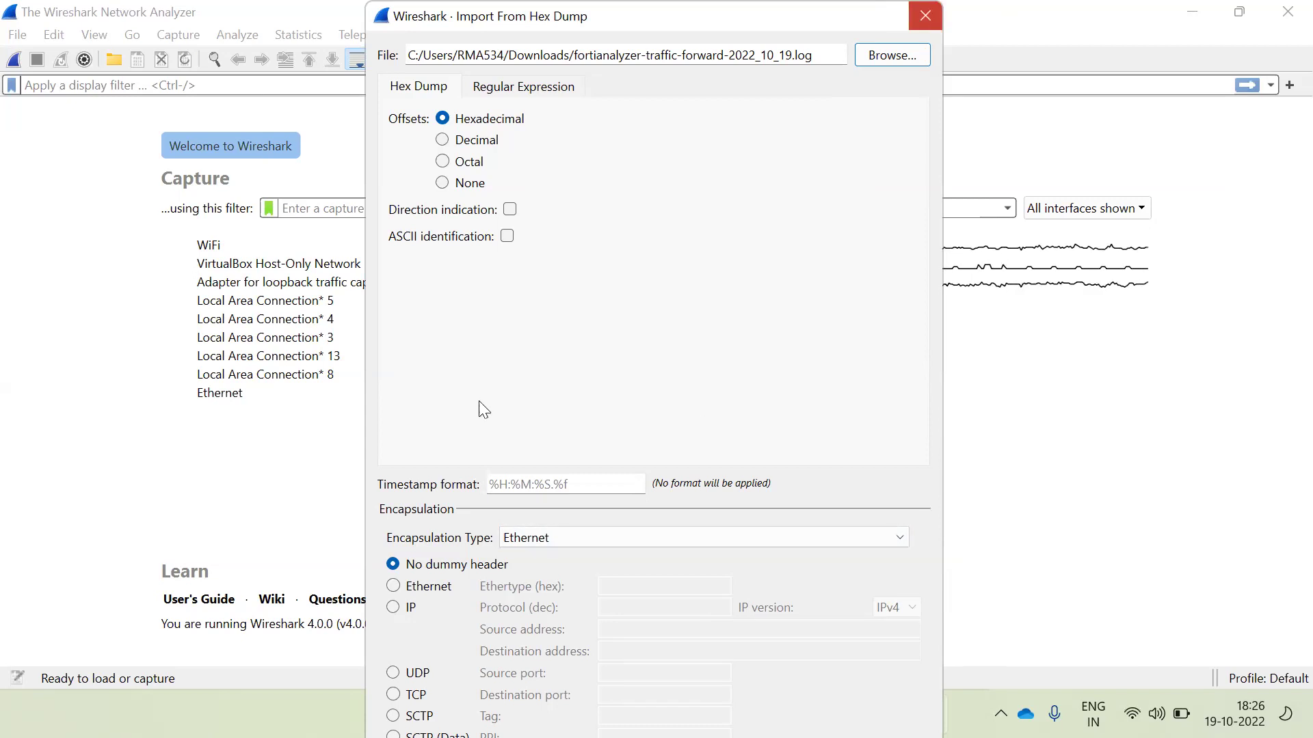
{"action": "key", "text": "Escape"}
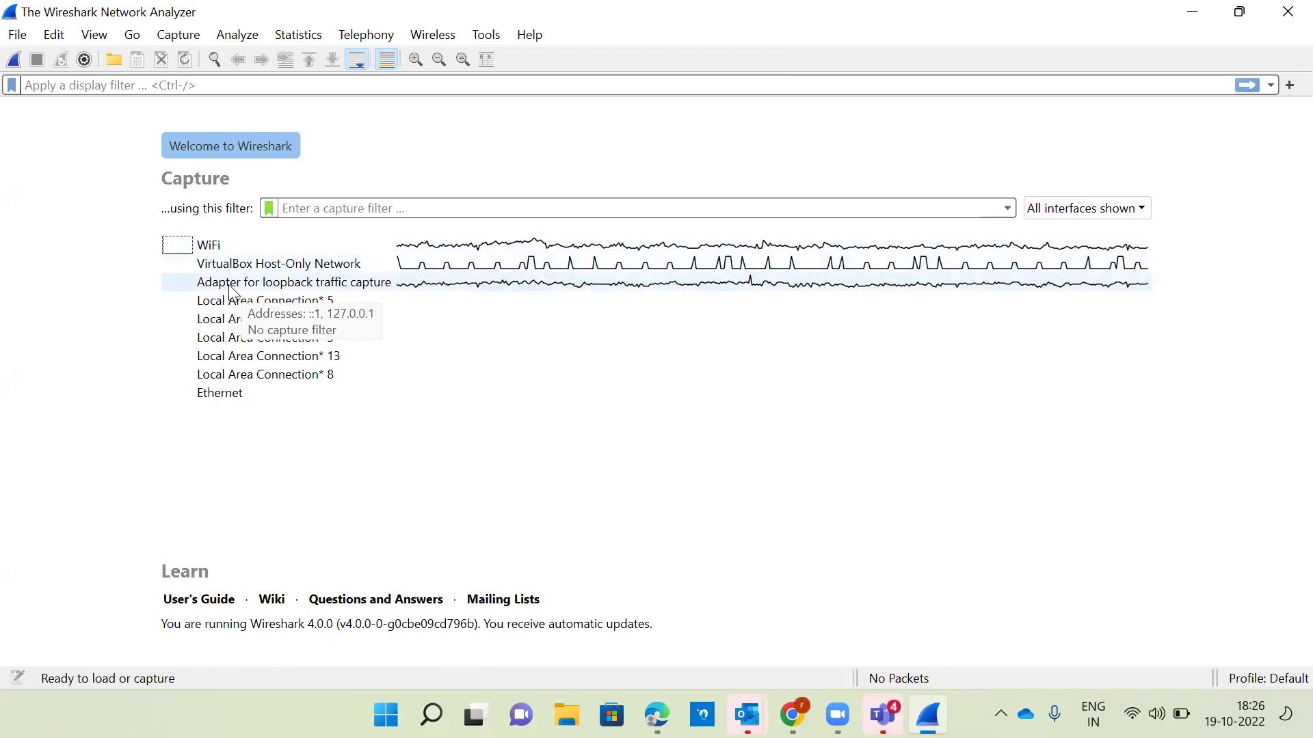
Step: Run a live capture on the WiFi interface, stop it, and close the capture file
{"action": "double_click", "coordinate": [209, 244]}
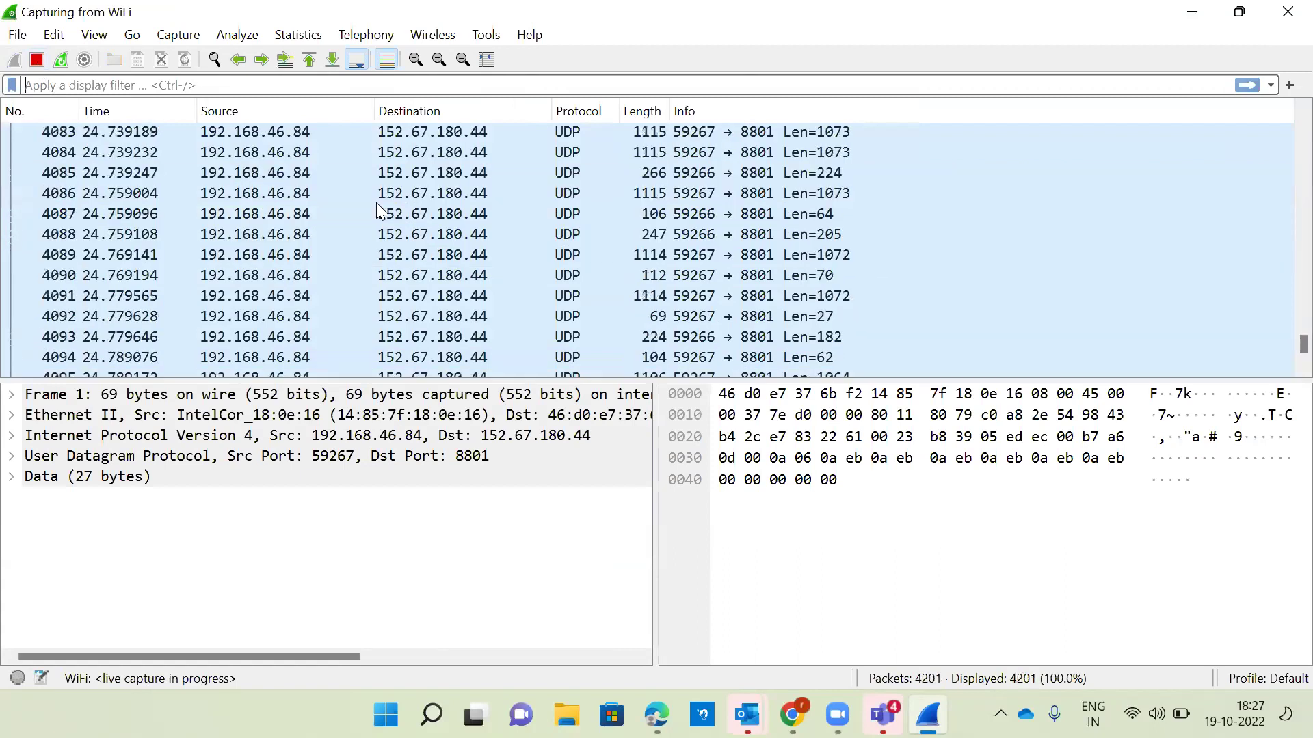
{"action": "key", "text": "ctrl+e"}
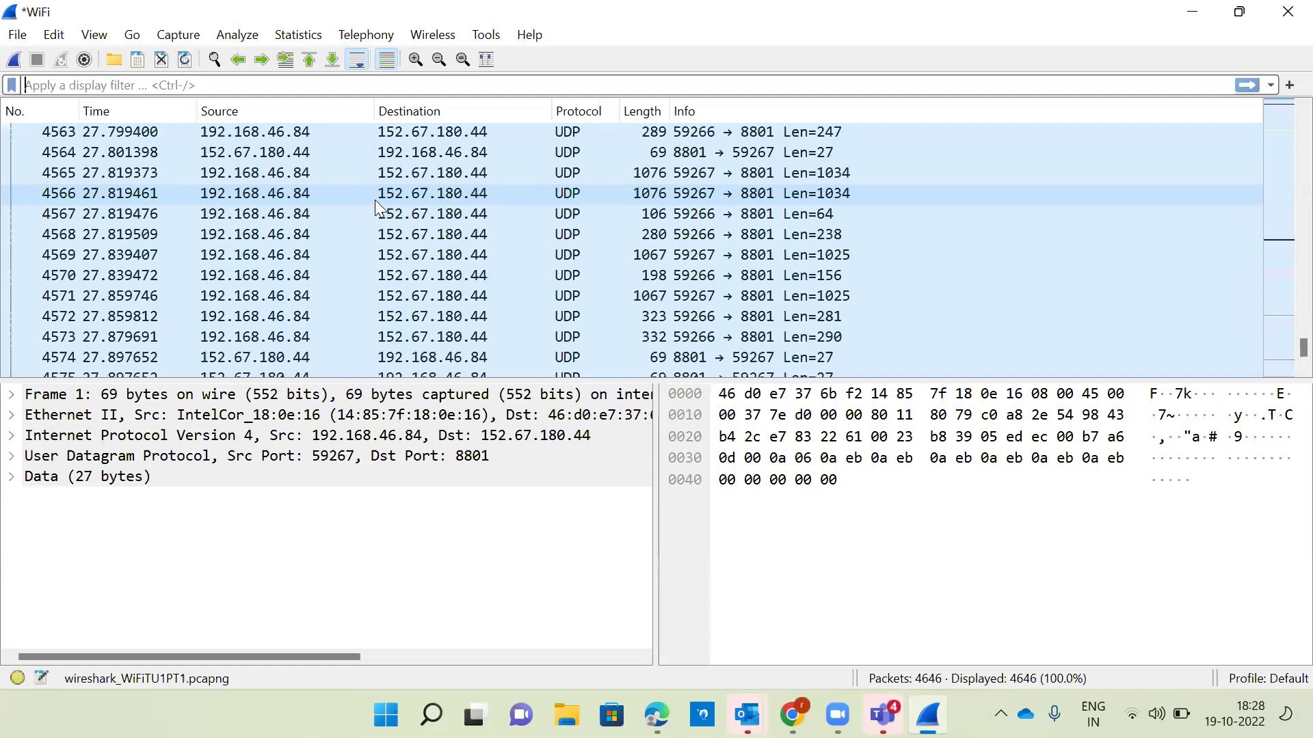
{"action": "left_click", "coordinate": [15, 34]}
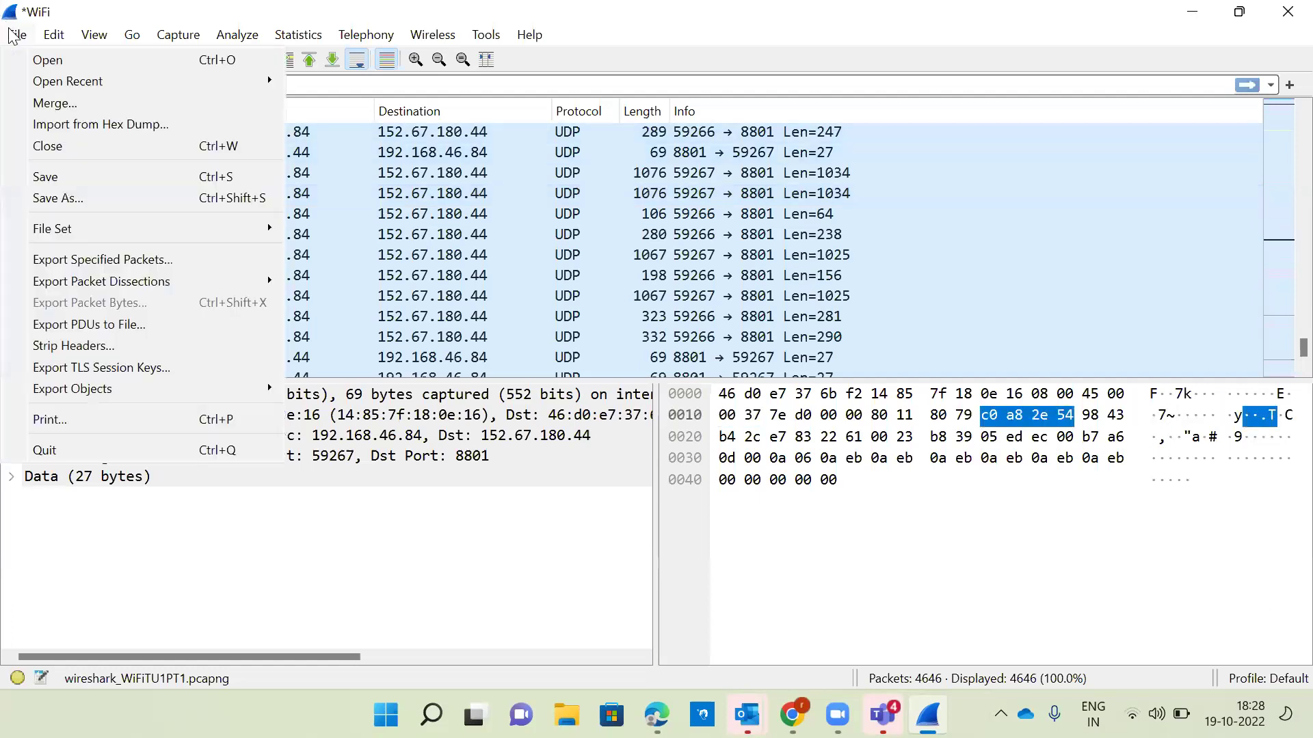
{"action": "left_click", "coordinate": [132, 34]}
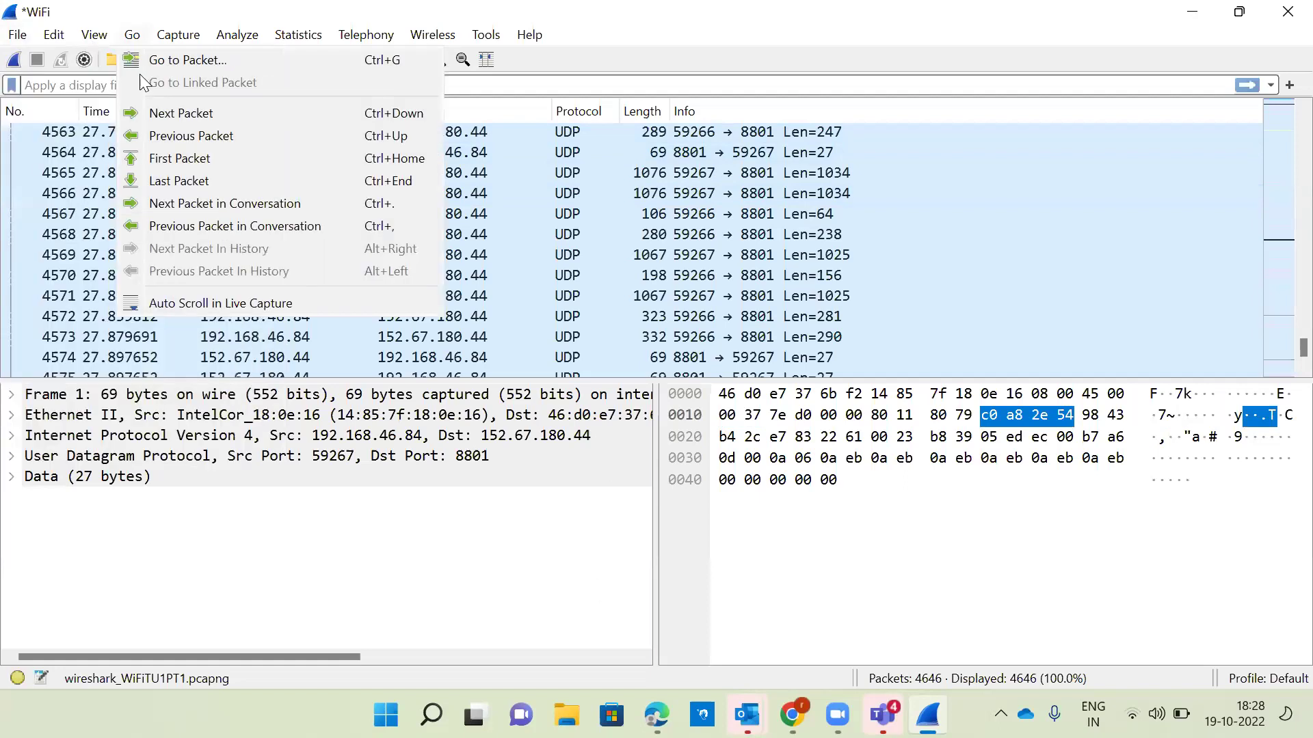
{"action": "key", "text": "Left"}
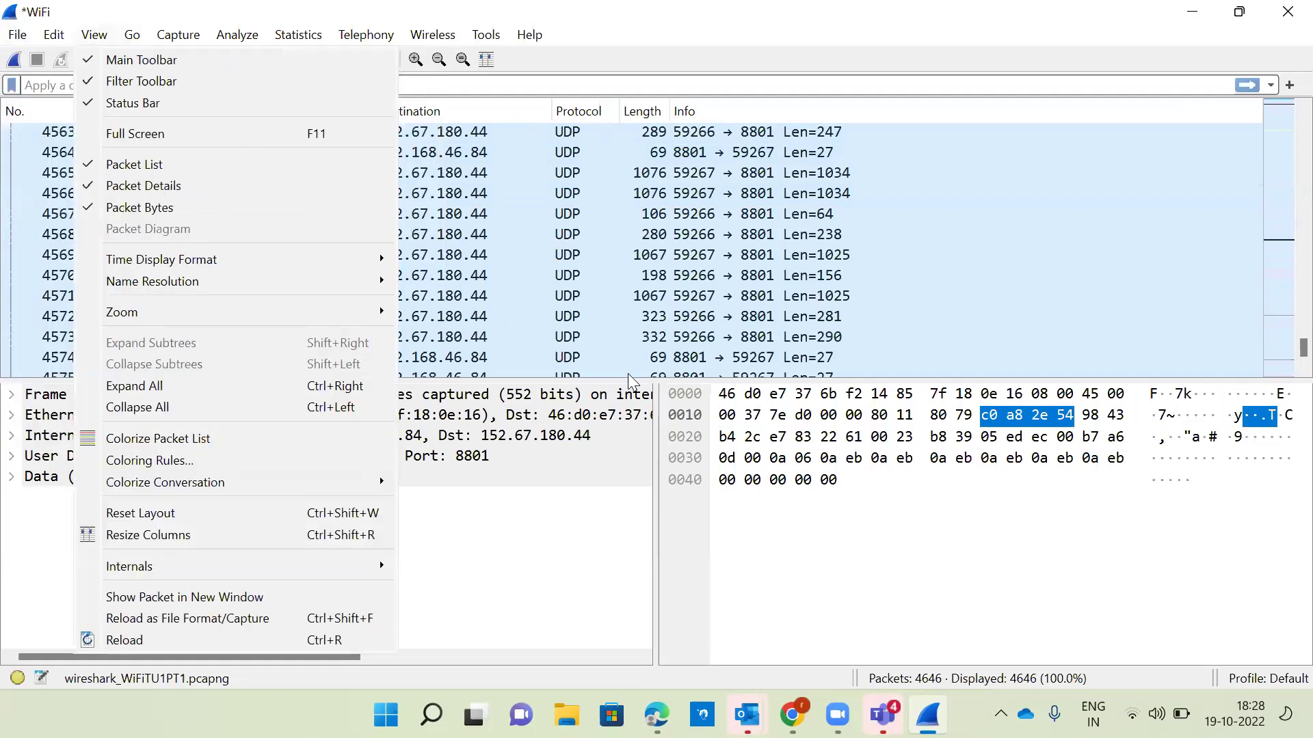
{"action": "key", "text": "ctrl+w"}
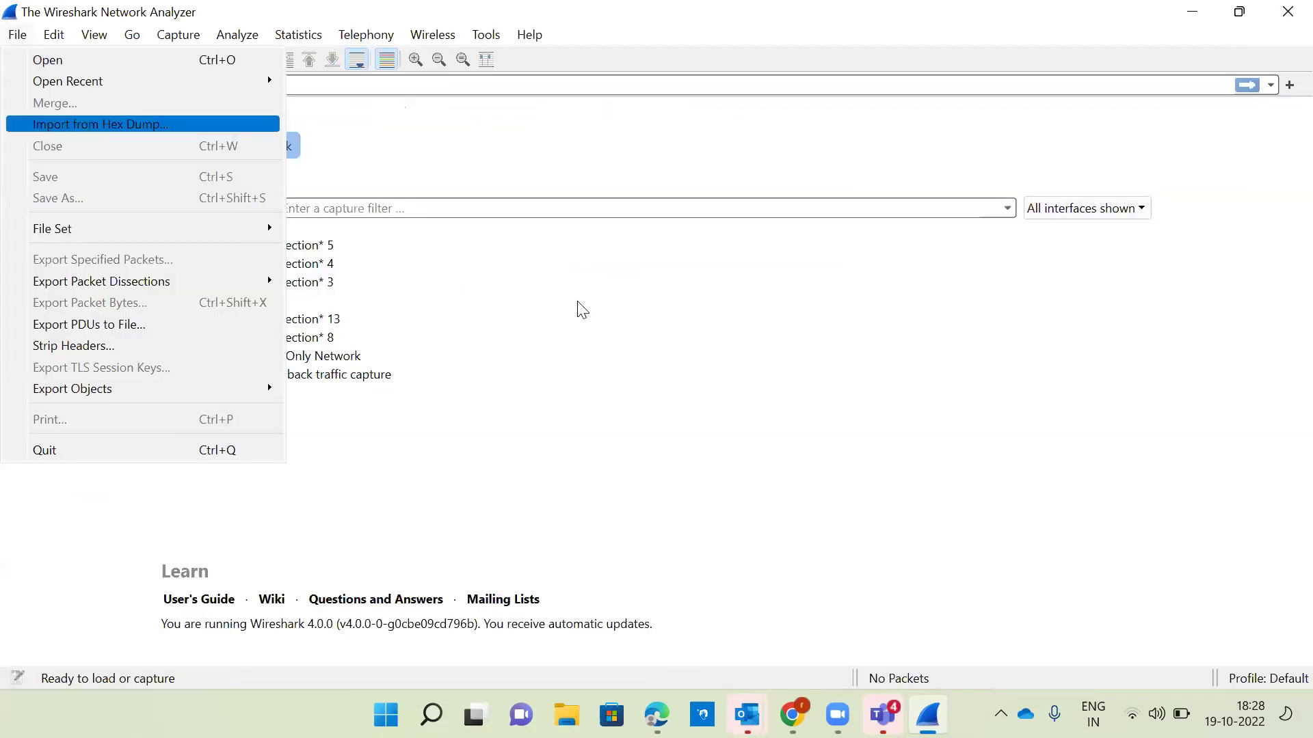
Step: Load fortianalyzer-traffic-forward-2022_10_19.log from Downloads as the source file of a hex dump import, and dismiss the dialog
{"action": "key", "text": "Return"}
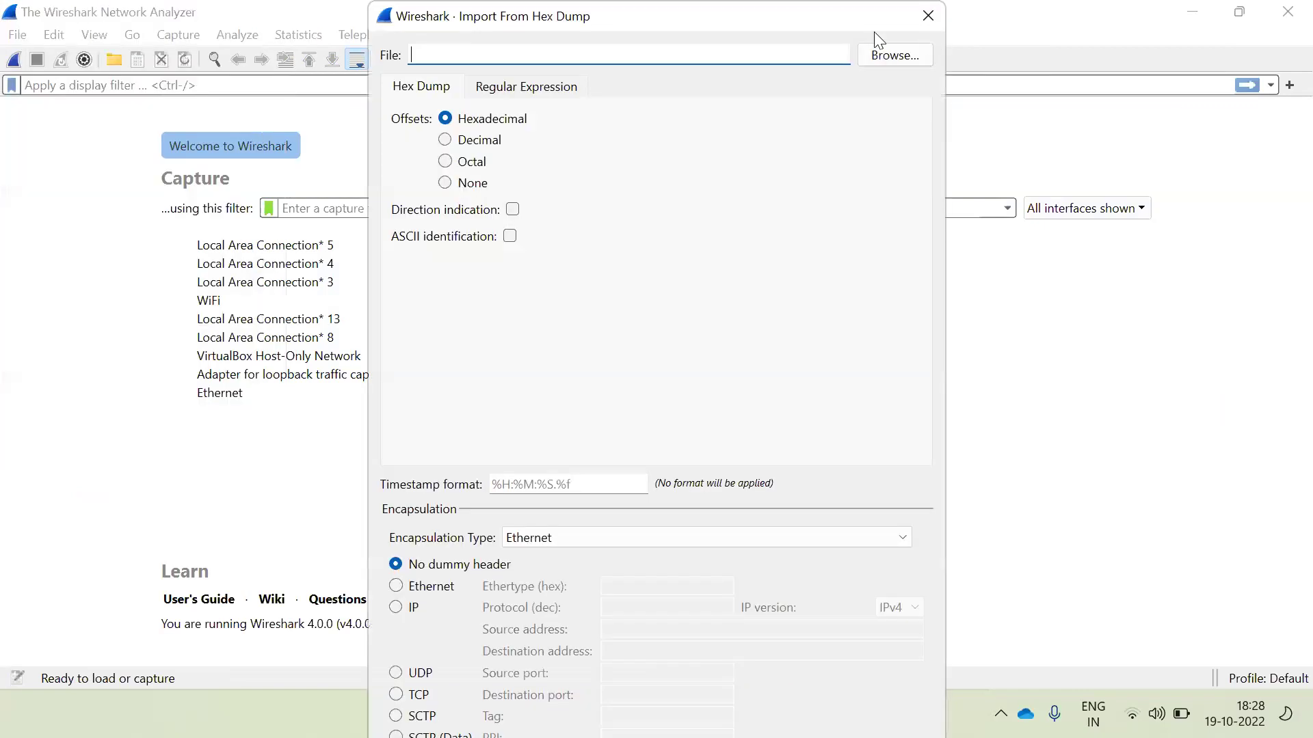
{"action": "left_click", "coordinate": [875, 48]}
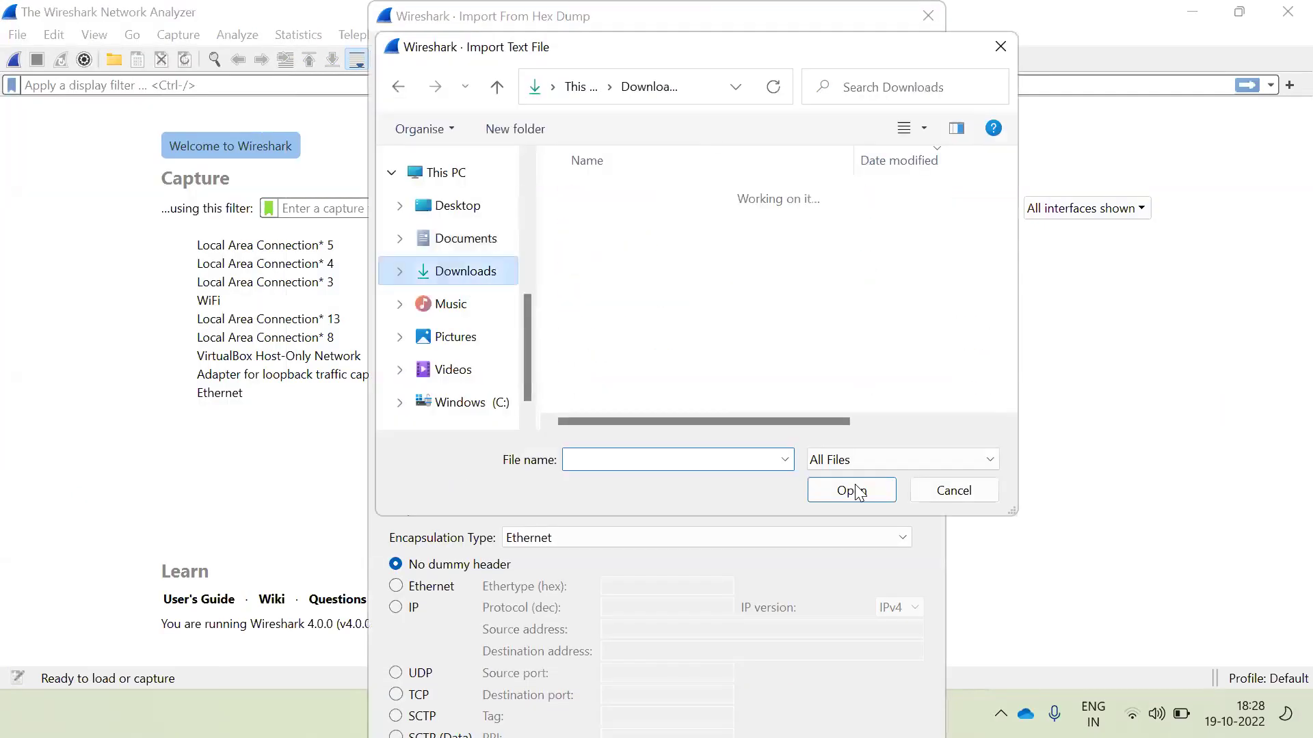
{"action": "left_click", "coordinate": [863, 495]}
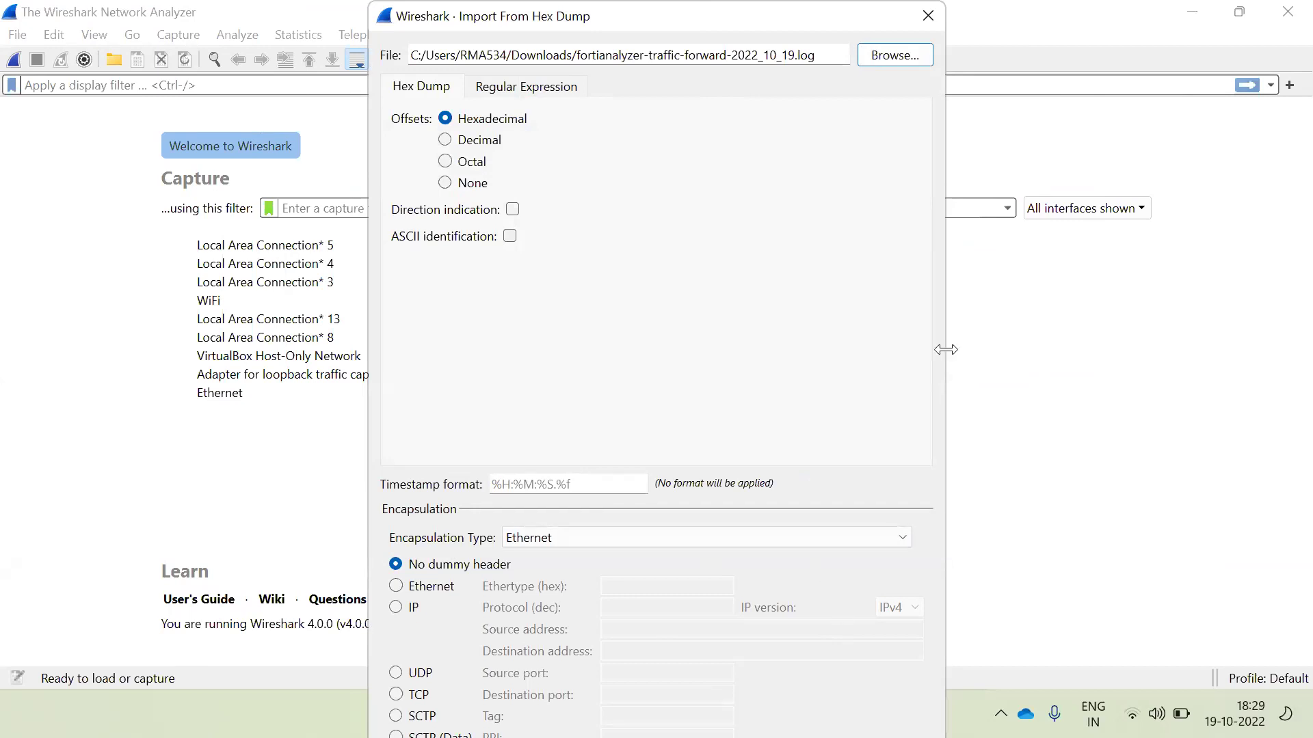
{"action": "left_click", "coordinate": [927, 15]}
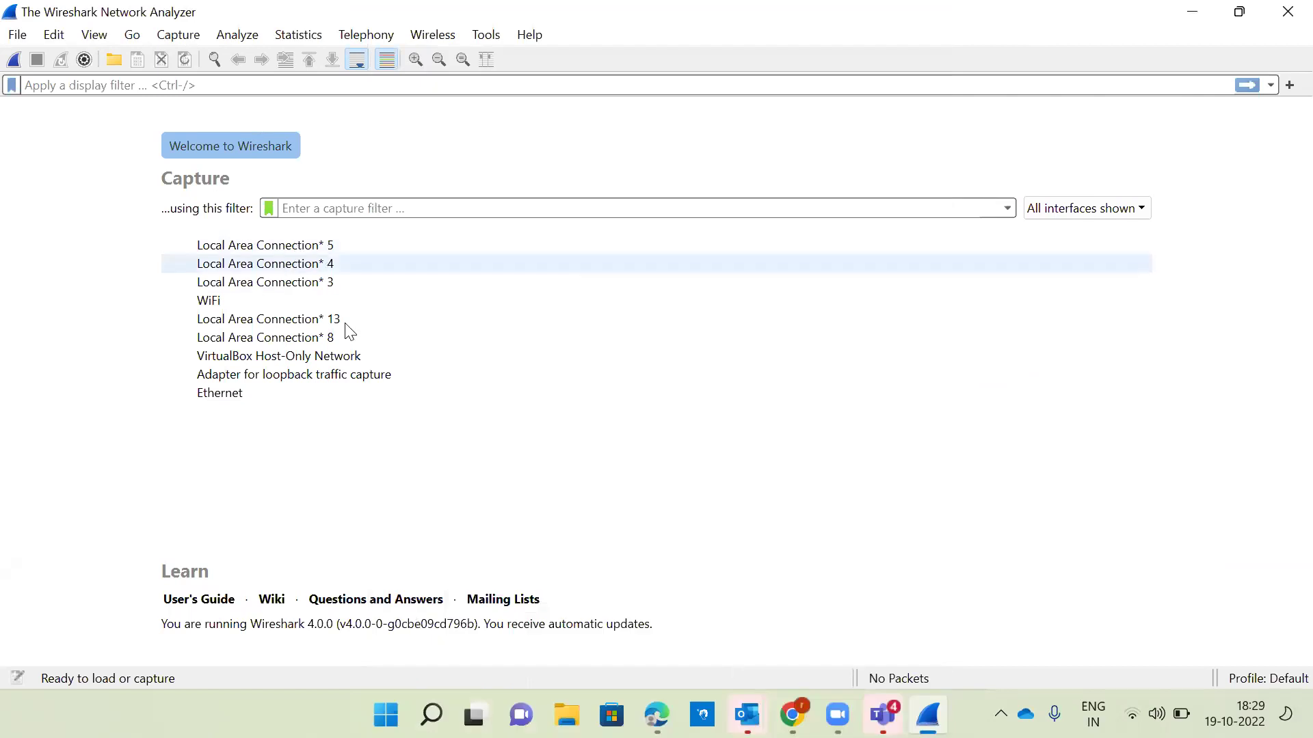
Step: Capture live traffic on the WiFi interface and stop the capture
{"action": "left_click", "coordinate": [240, 304]}
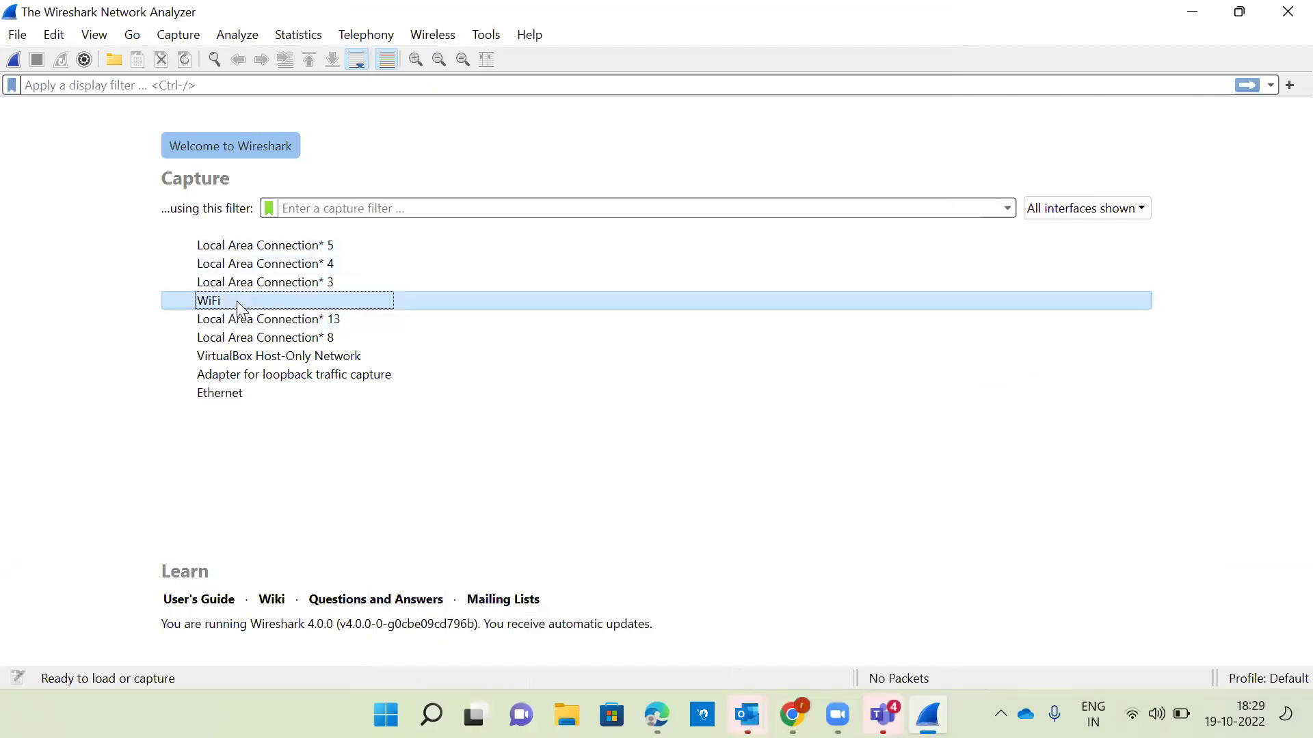
{"action": "double_click", "coordinate": [237, 300]}
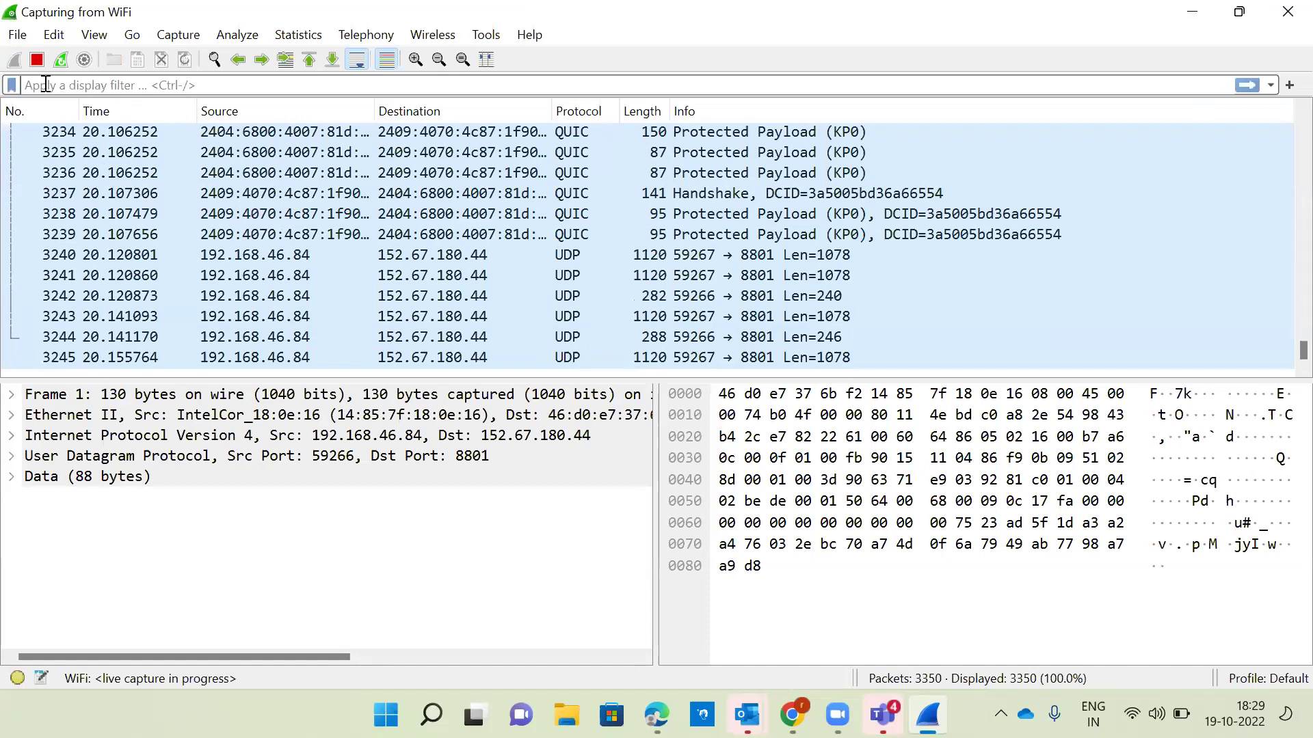
{"action": "key", "text": "ctrl+e"}
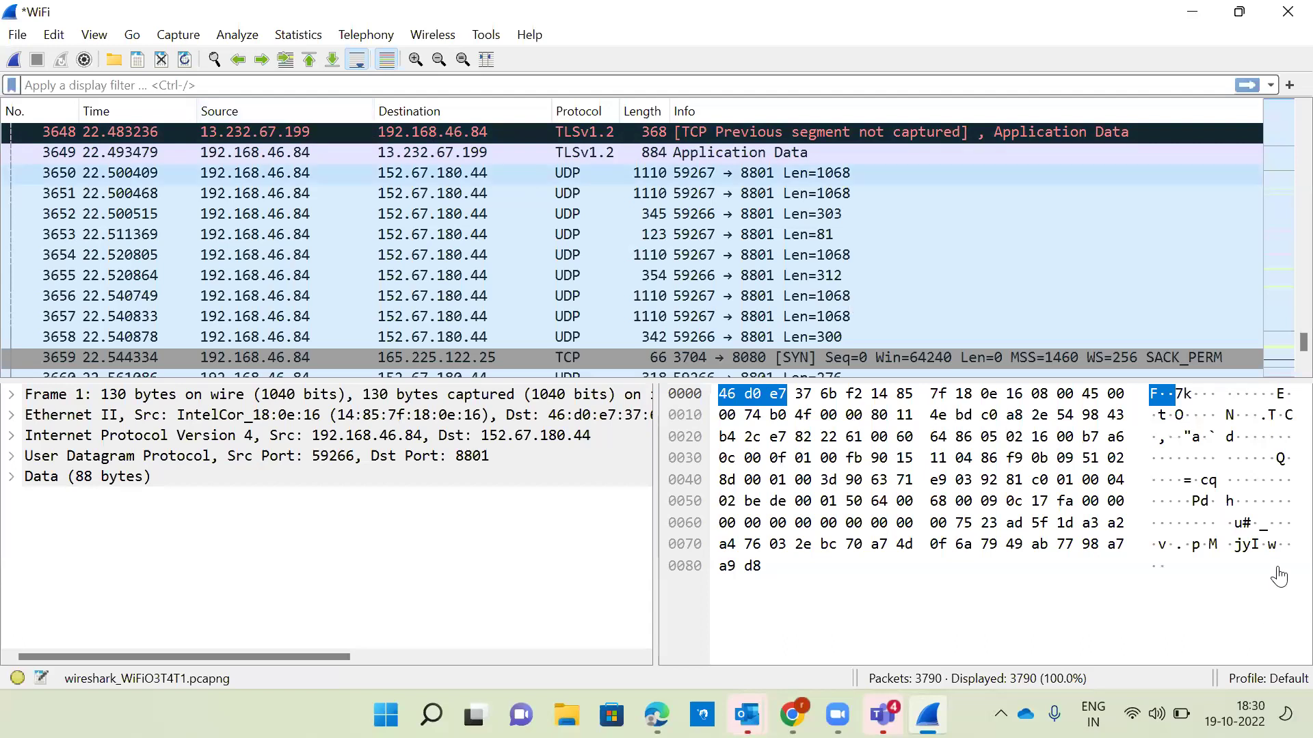
{"action": "left_click", "coordinate": [1222, 570]}
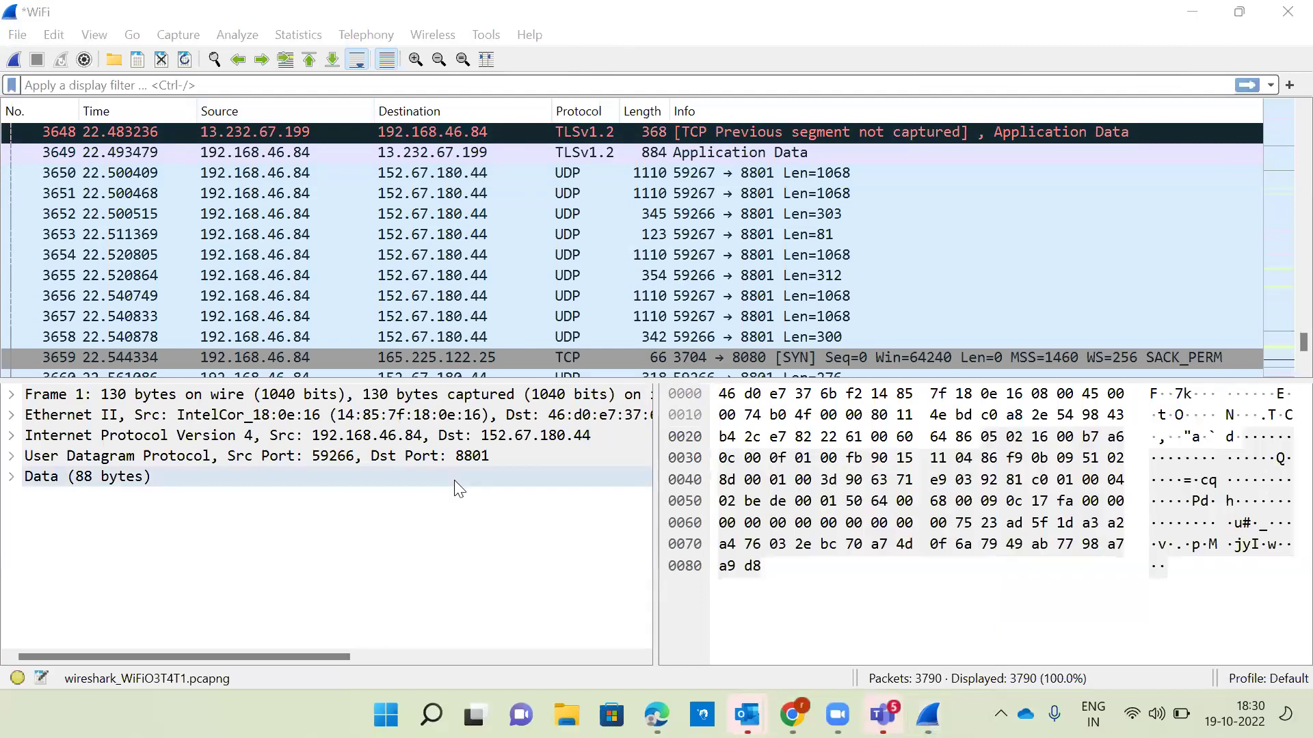
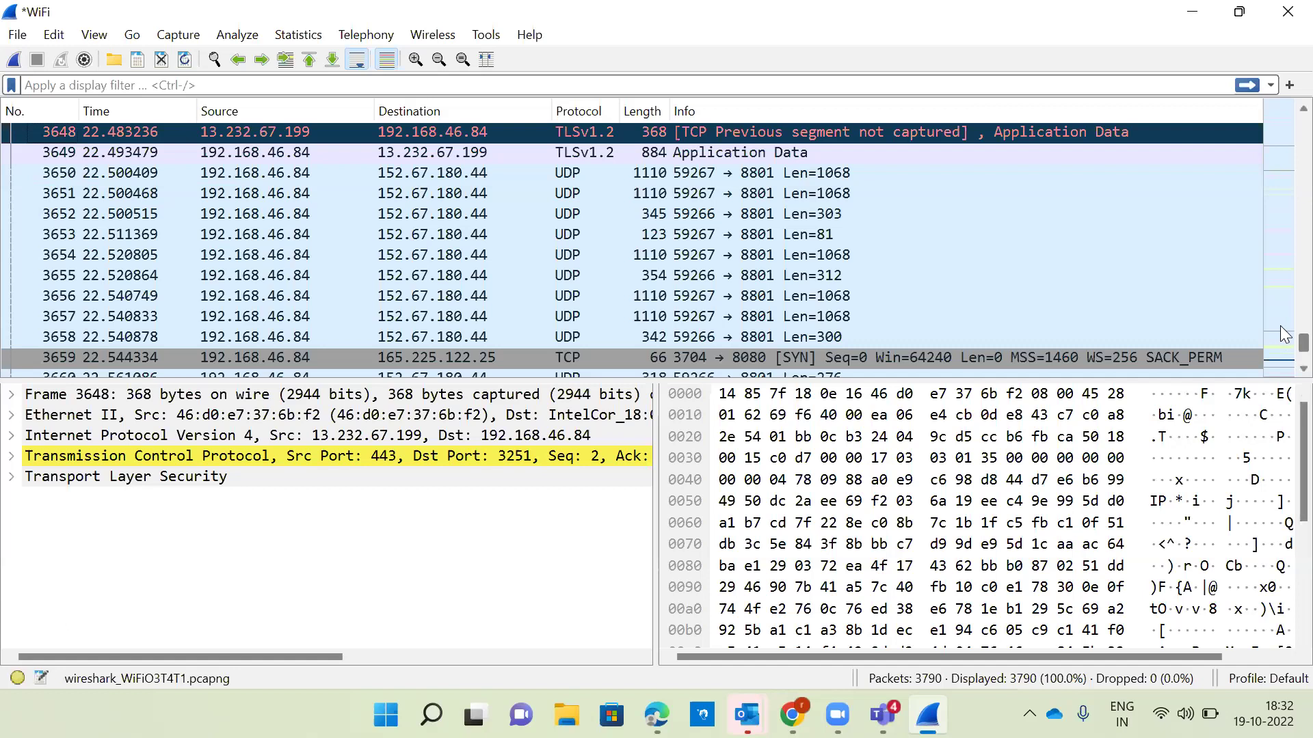
Step: Examine the captured WiFi packets, including the HTTP CONNECT request to self.events.data.microsoft.com
{"action": "scroll", "coordinate": [1280, 320], "scroll_direction": "up", "scroll_amount": 20}
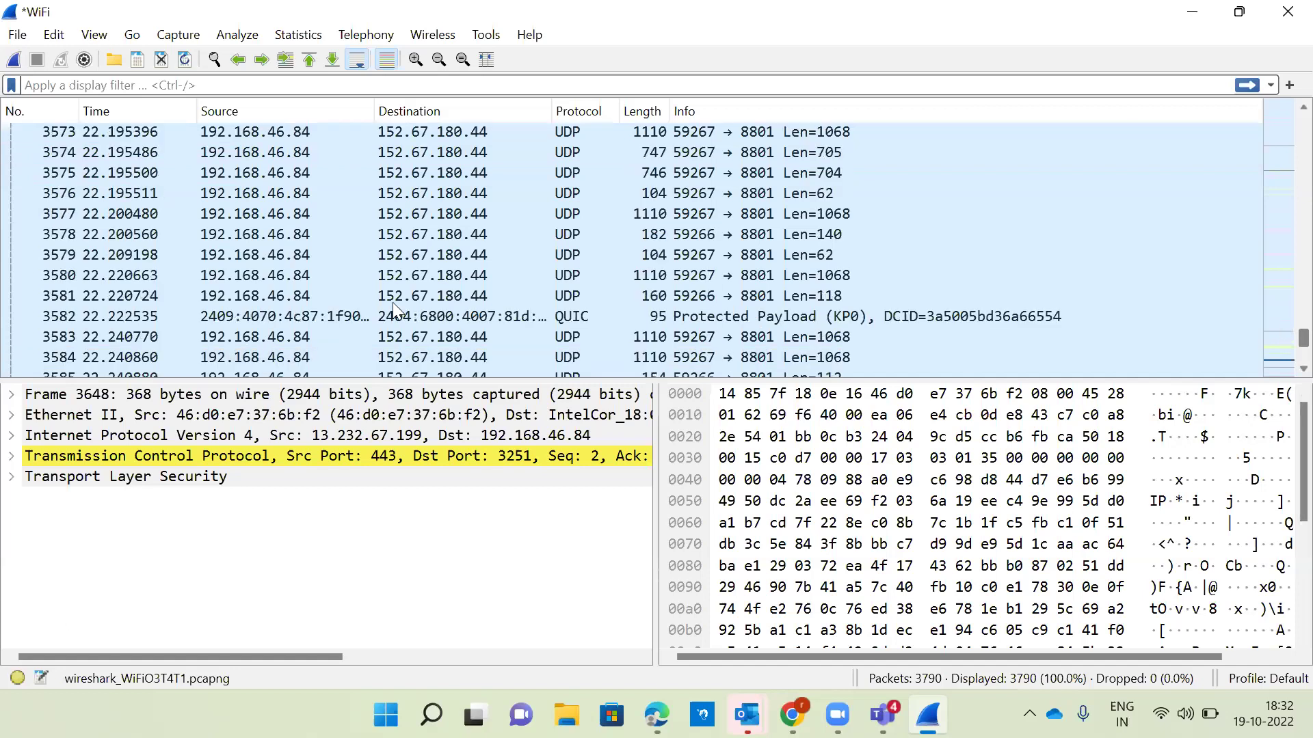
{"action": "scroll", "coordinate": [191, 257], "scroll_direction": "up", "scroll_amount": 20}
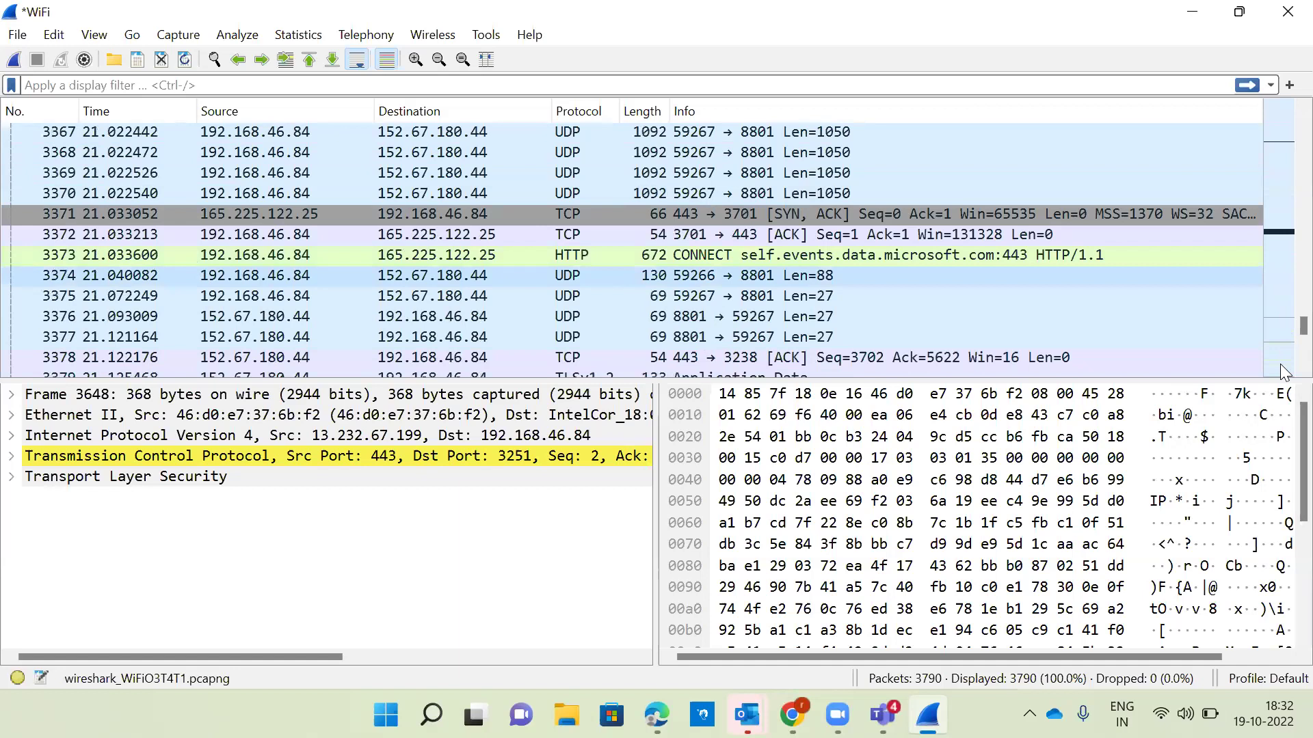
{"action": "left_click", "coordinate": [659, 255]}
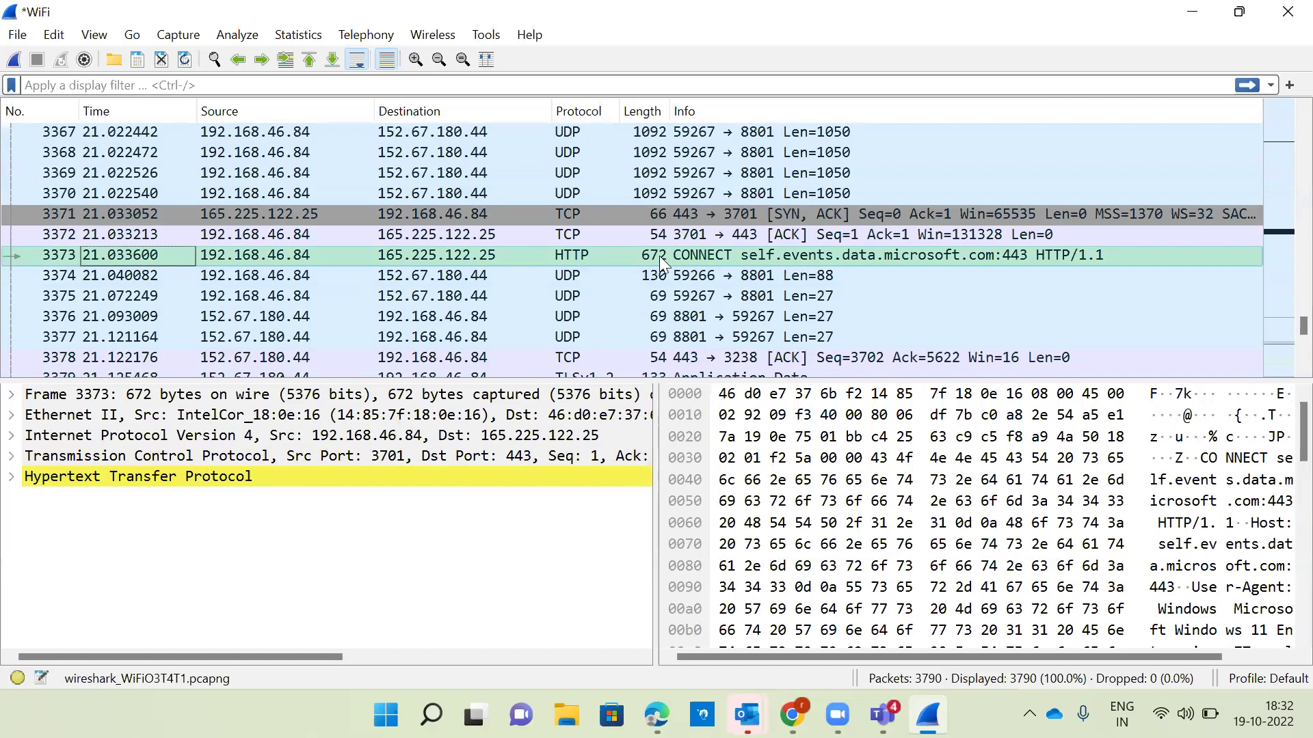
{"action": "key", "text": "alt+Left"}
{"action": "scroll", "coordinate": [537, 259], "scroll_direction": "down", "scroll_amount": 2}
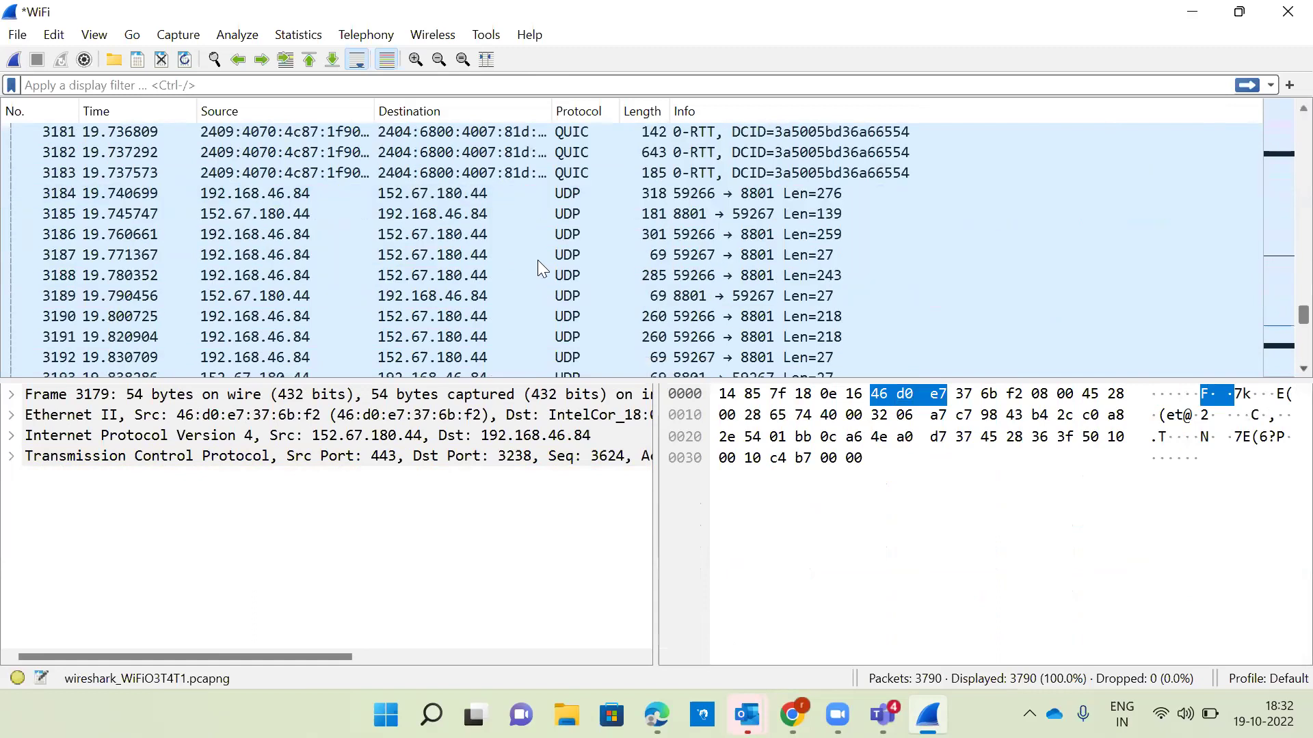
{"action": "scroll", "coordinate": [537, 260], "scroll_direction": "down", "scroll_amount": 2}
{"action": "scroll", "coordinate": [1078, 305], "scroll_direction": "down", "scroll_amount": 3}
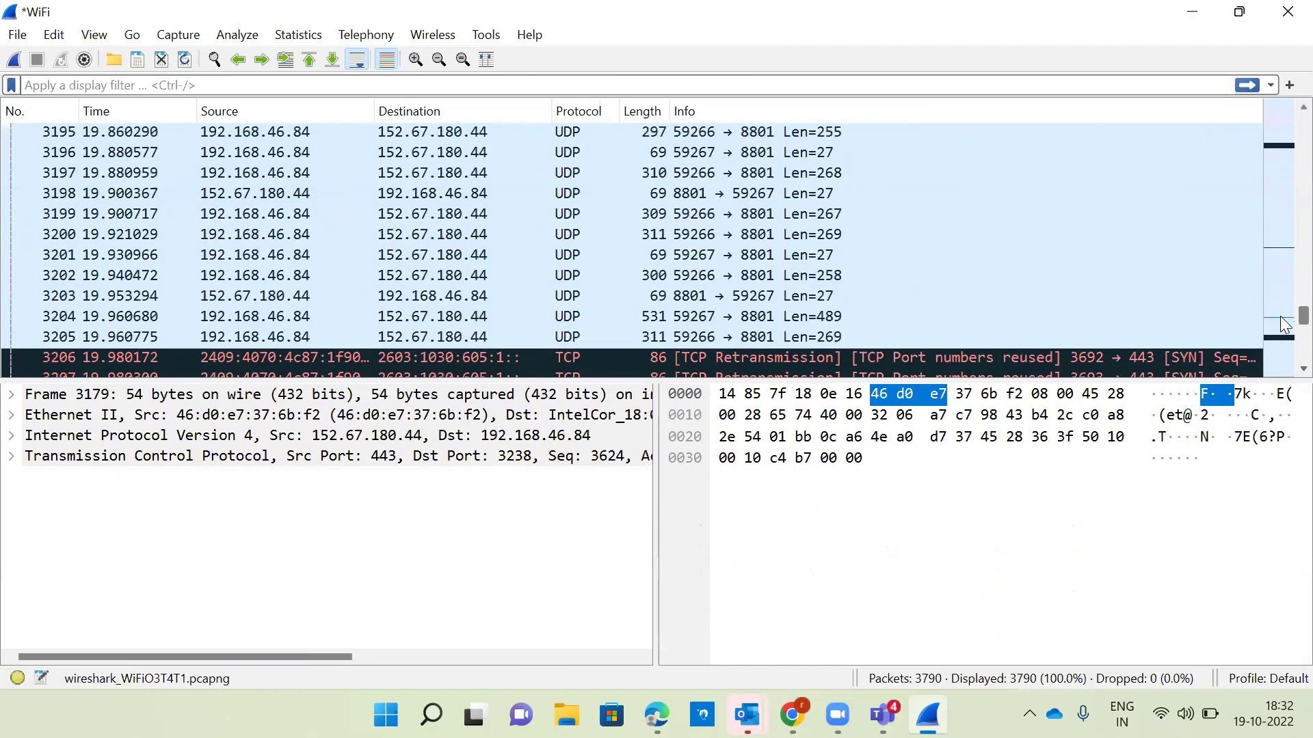
{"action": "left_click", "coordinate": [1285, 325]}
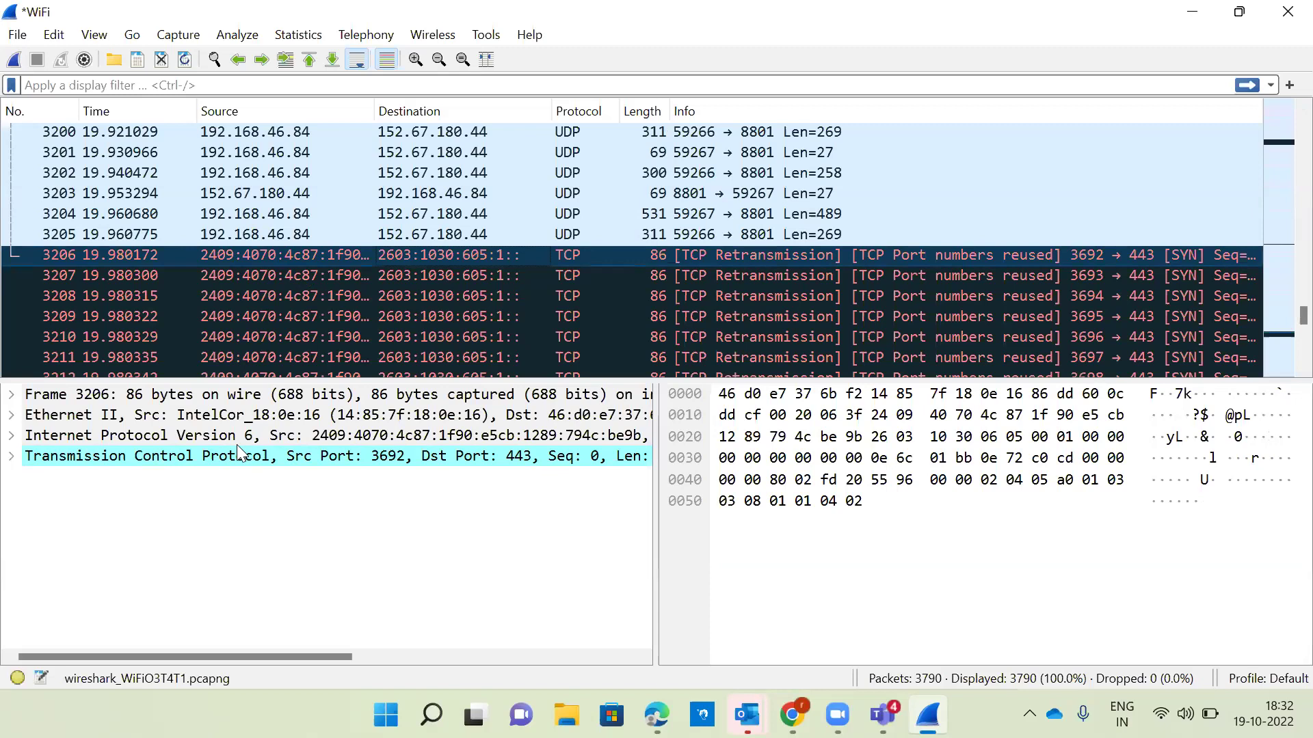
{"action": "left_click", "coordinate": [1284, 120]}
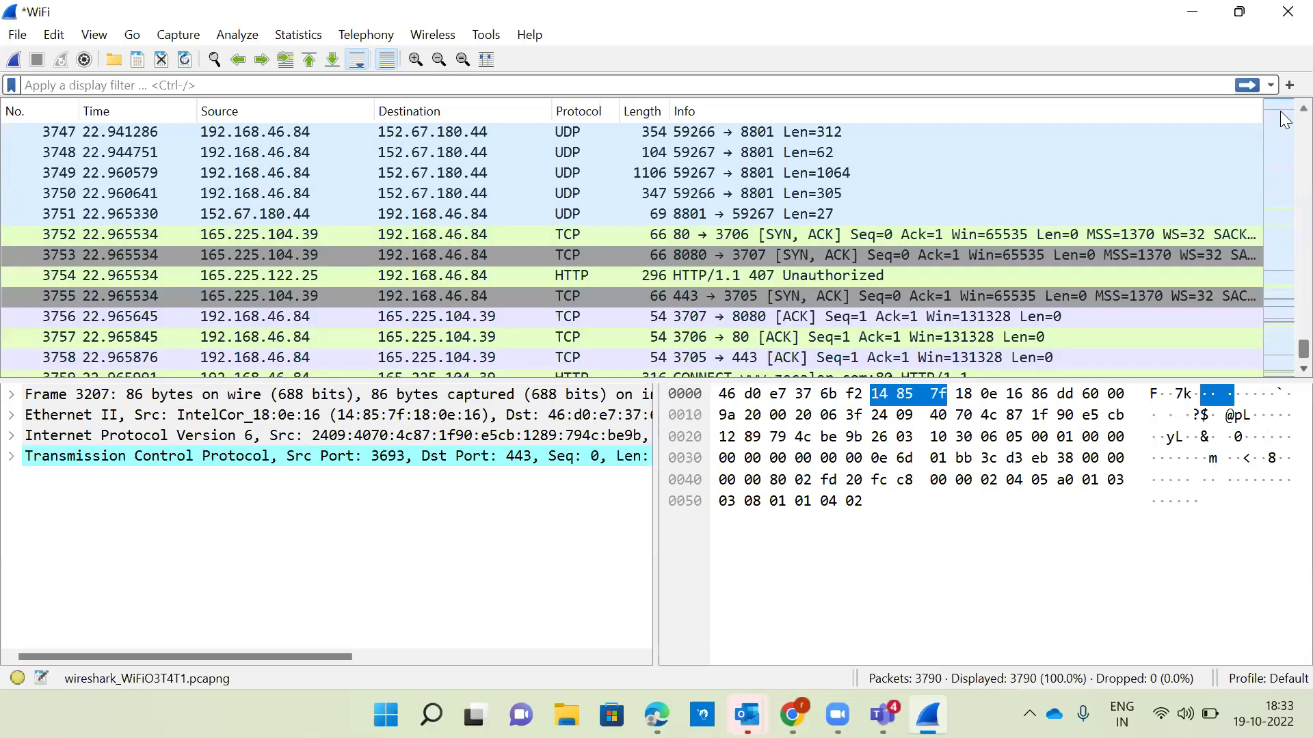
{"action": "scroll", "coordinate": [1283, 120], "scroll_direction": "down", "scroll_amount": 8}
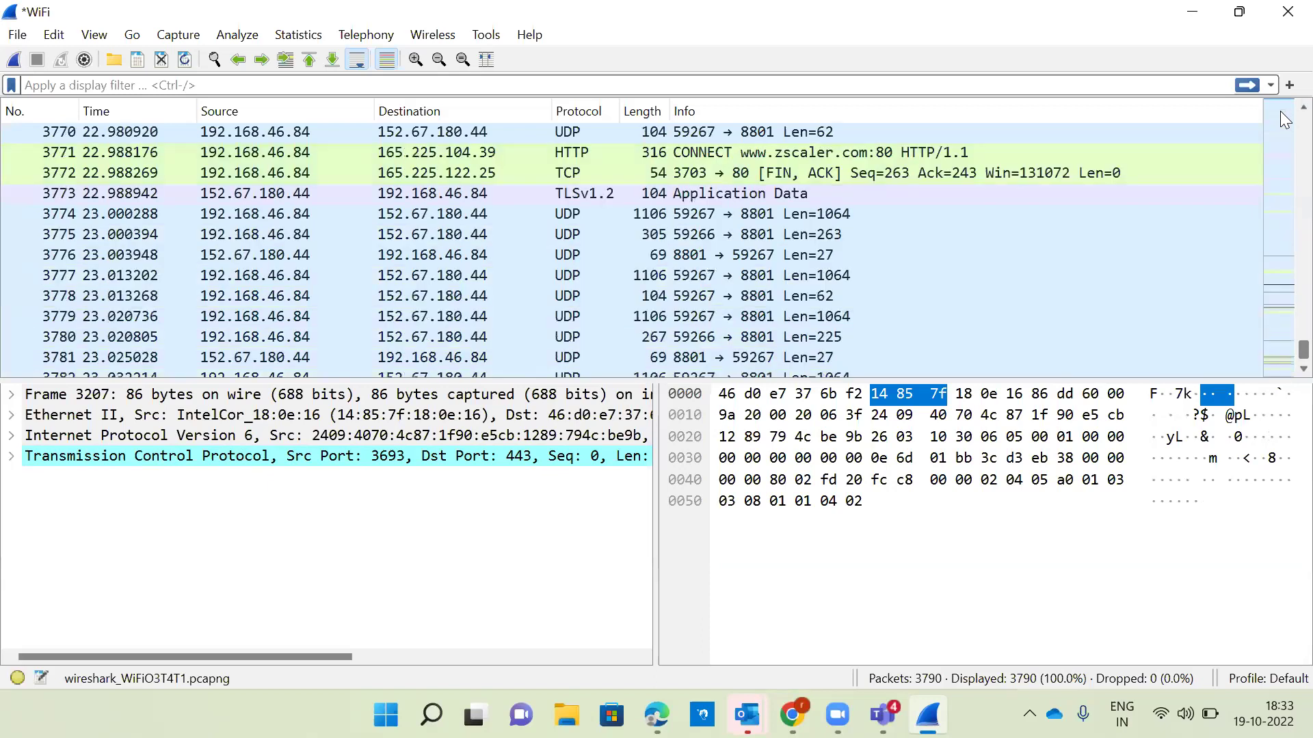
{"action": "scroll", "coordinate": [1284, 119], "scroll_direction": "up", "scroll_amount": 8}
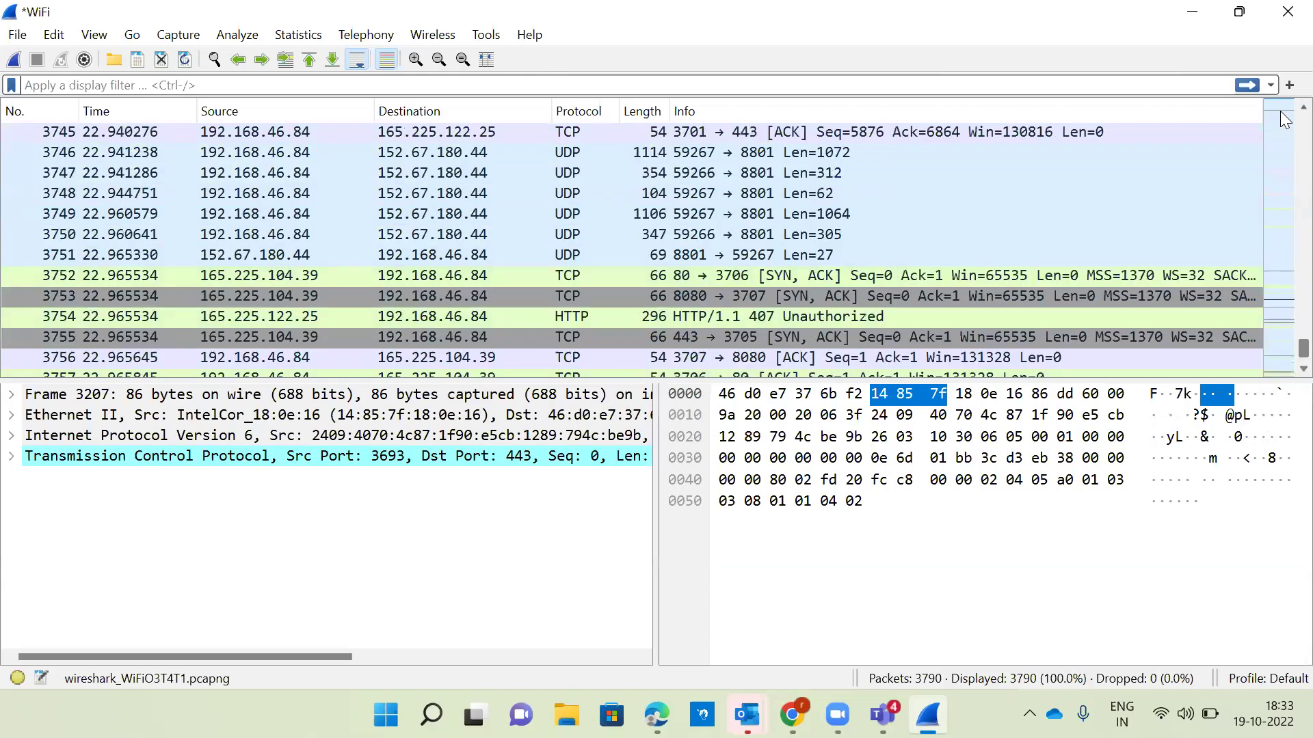
{"action": "scroll", "coordinate": [1283, 119], "scroll_direction": "up", "scroll_amount": 9}
{"action": "scroll", "coordinate": [1284, 119], "scroll_direction": "up", "scroll_amount": 4}
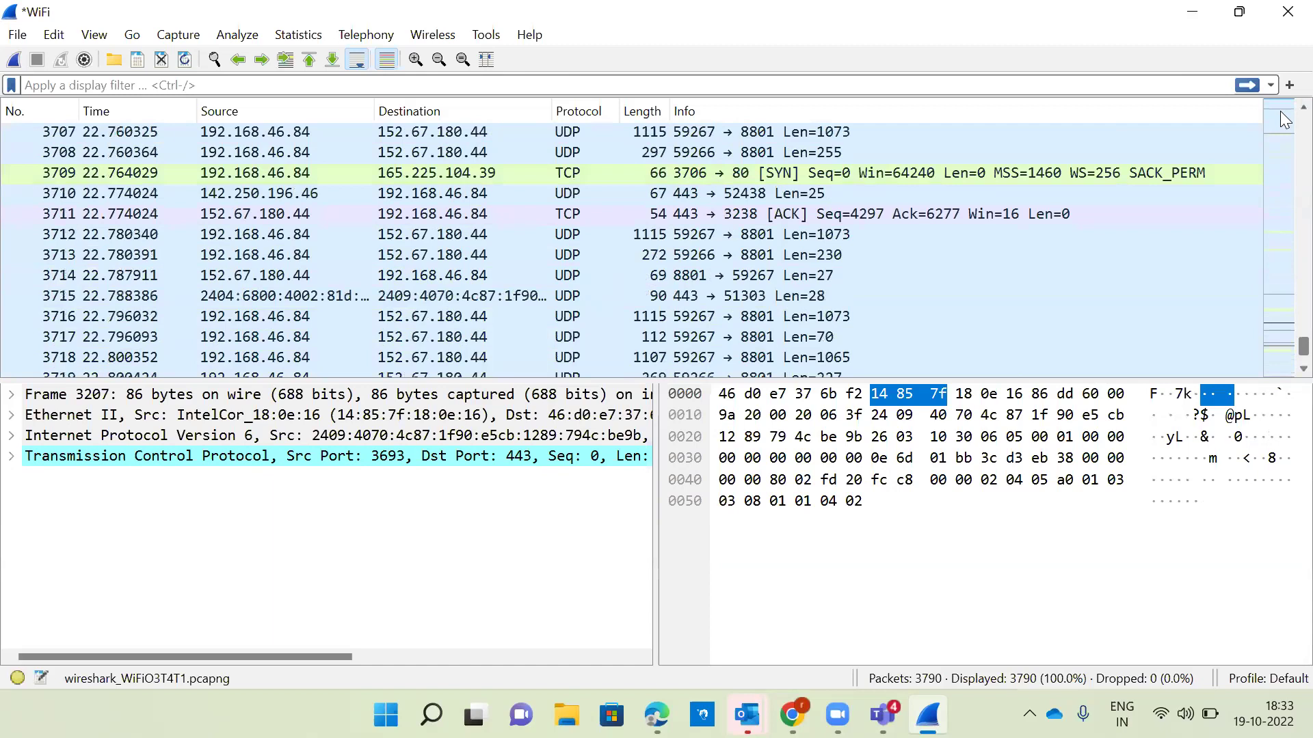
{"action": "scroll", "coordinate": [1282, 119], "scroll_direction": "up", "scroll_amount": 6}
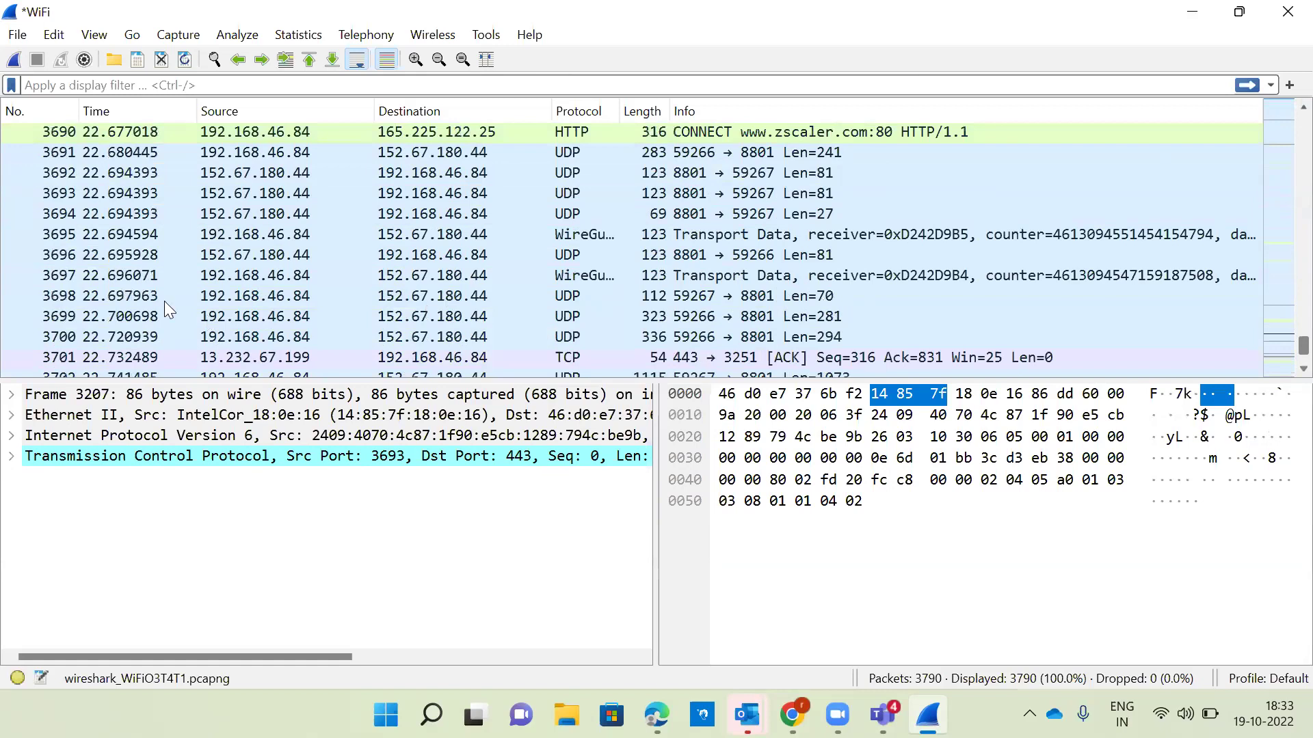
{"action": "scroll", "coordinate": [164, 300], "scroll_direction": "up", "scroll_amount": 9}
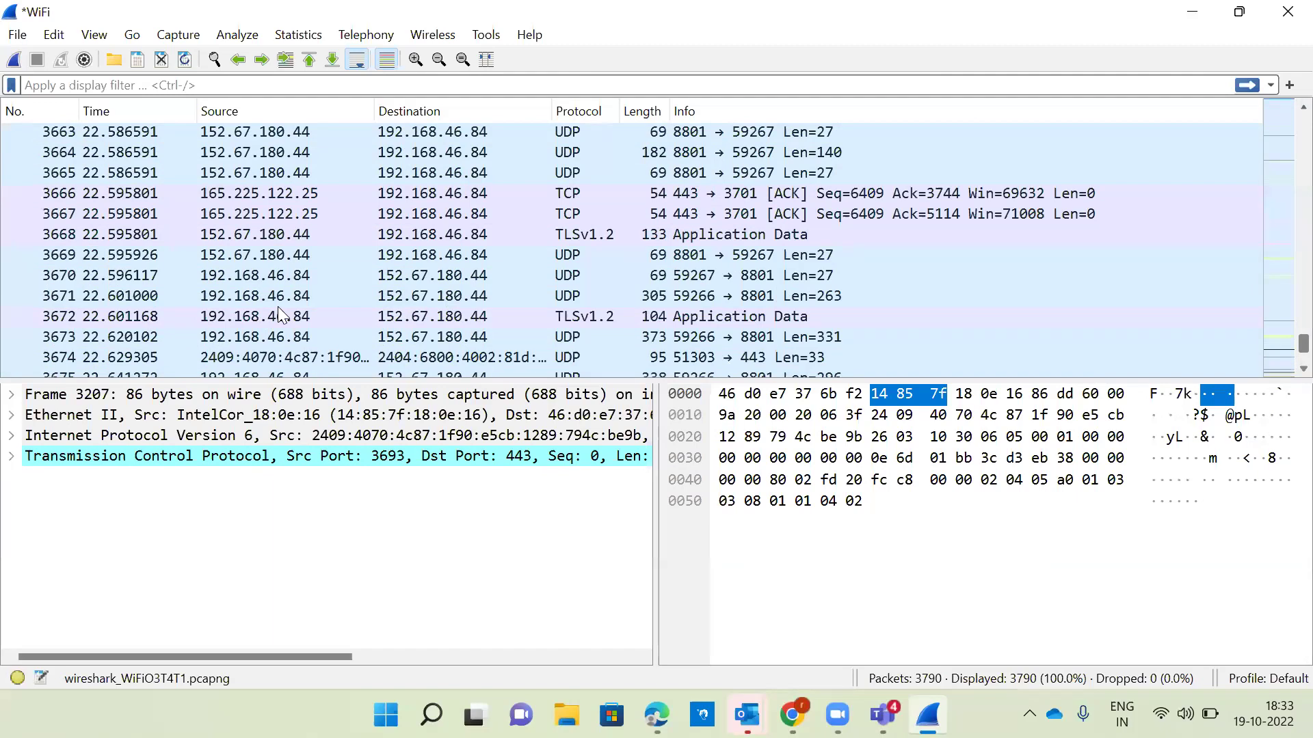
{"action": "scroll", "coordinate": [278, 306], "scroll_direction": "up", "scroll_amount": 8}
Step: Select TLSv1.2 packet 3648 from 13.232.67.199 and examine its Frame, Ethernet II, IPv4, TCP and Transport Layer Security layers
{"action": "left_click", "coordinate": [481, 302]}
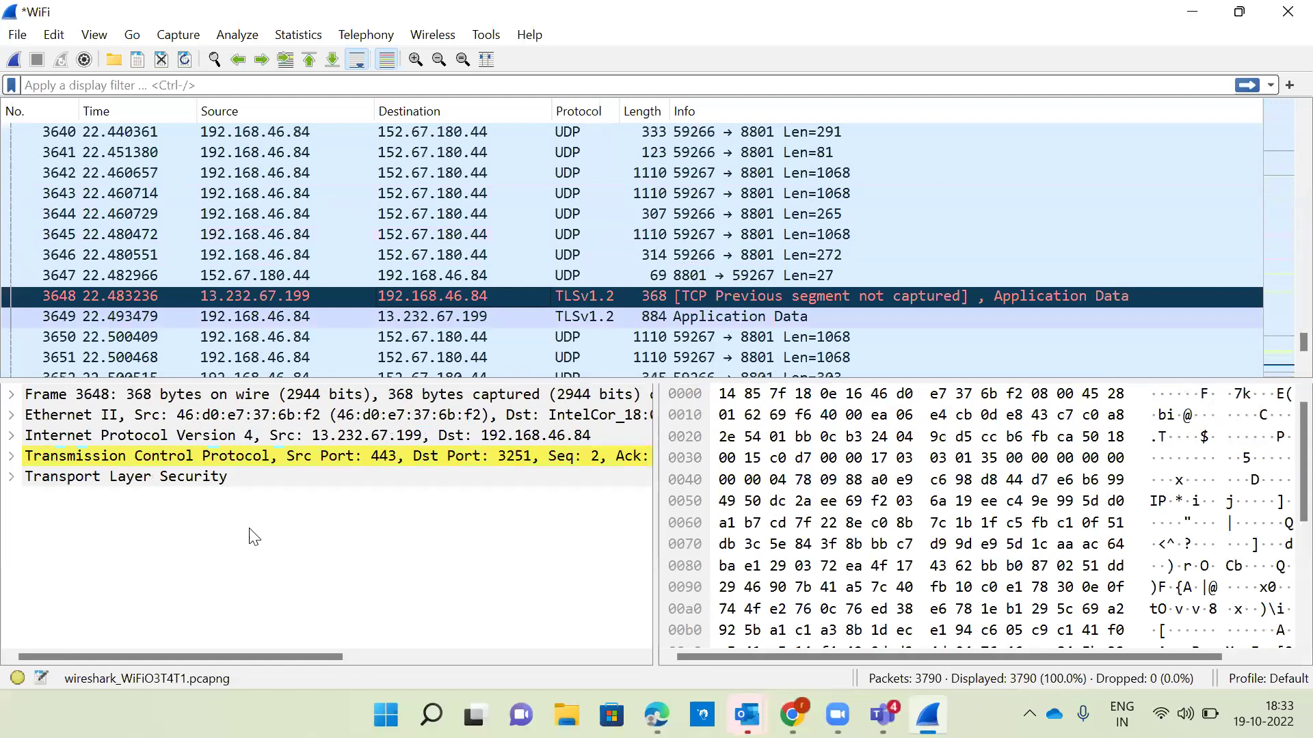
{"action": "left_click", "coordinate": [99, 465]}
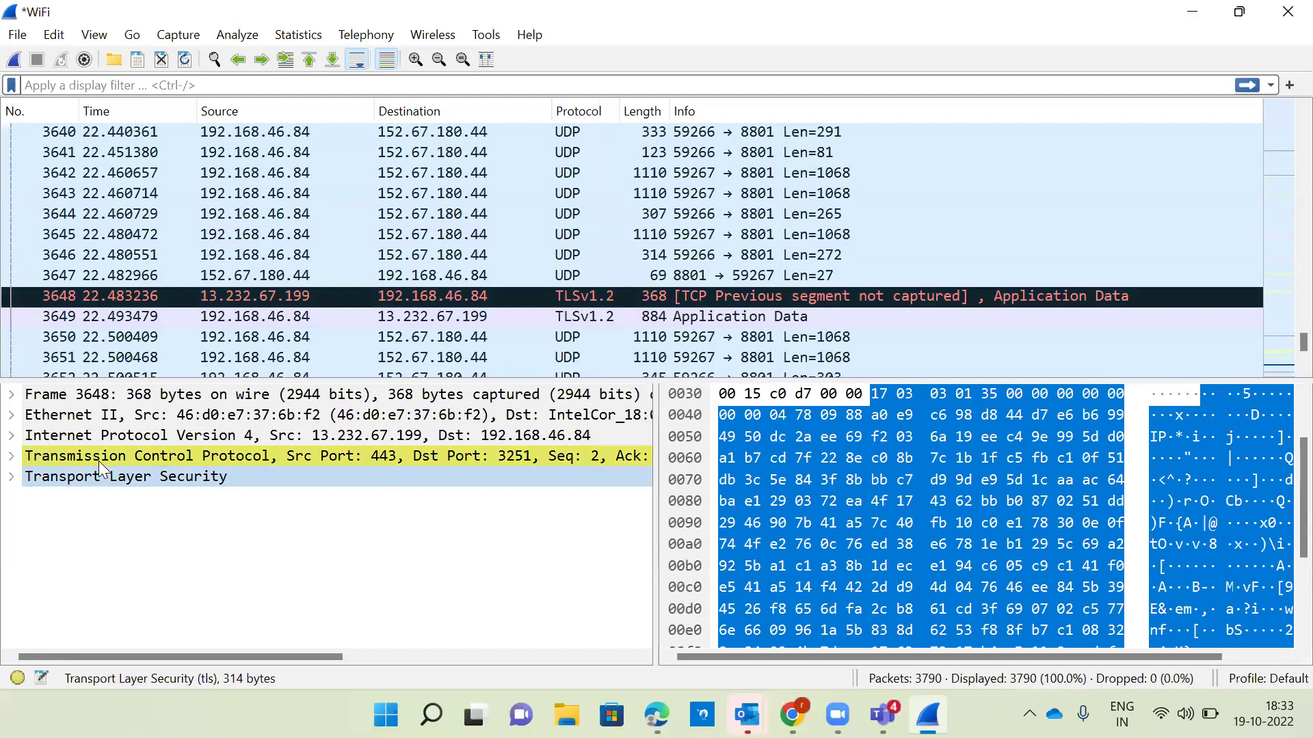
{"action": "left_click", "coordinate": [98, 460]}
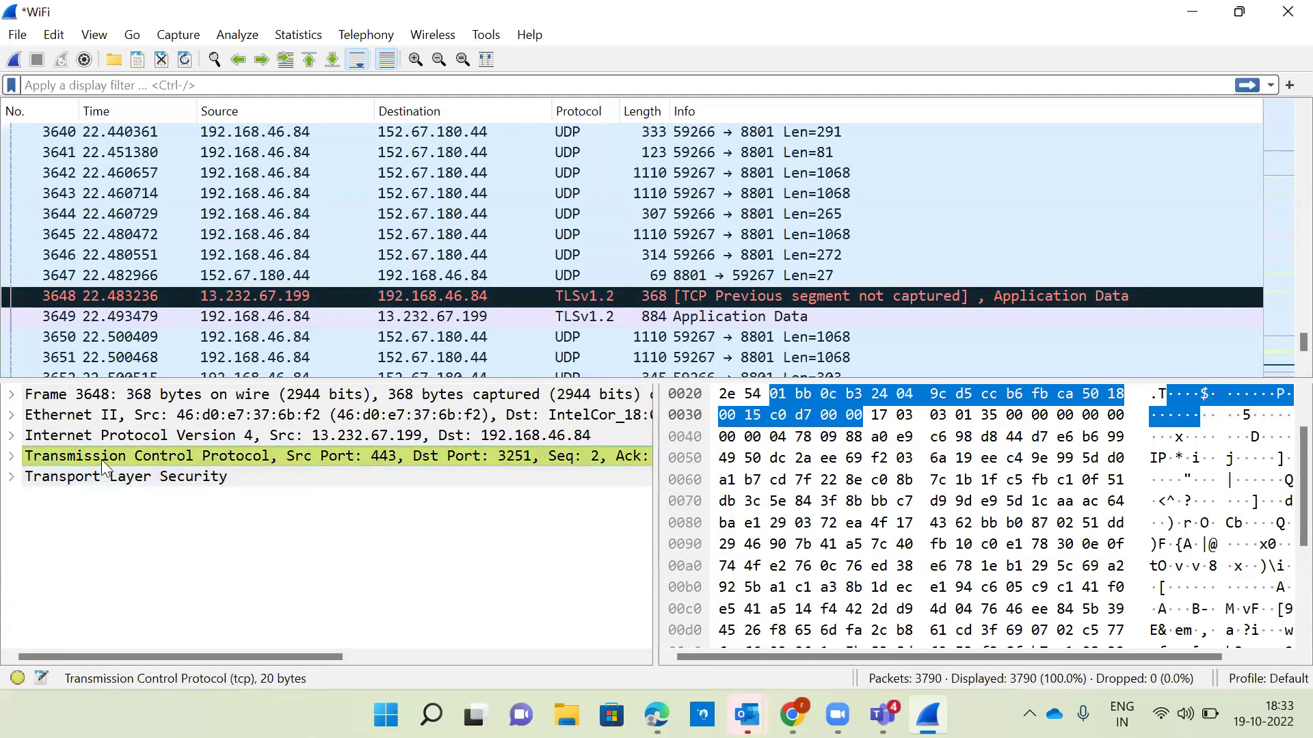
{"action": "left_click", "coordinate": [86, 441]}
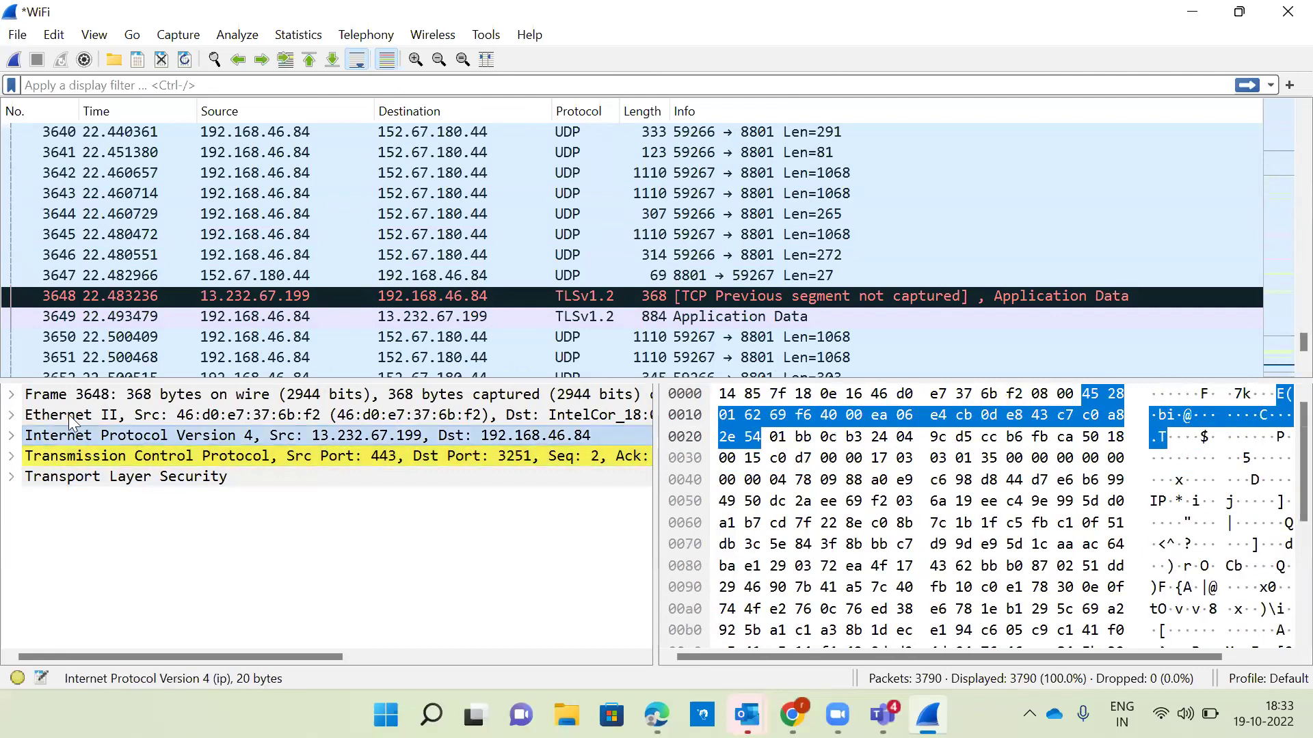
{"action": "left_click", "coordinate": [68, 414]}
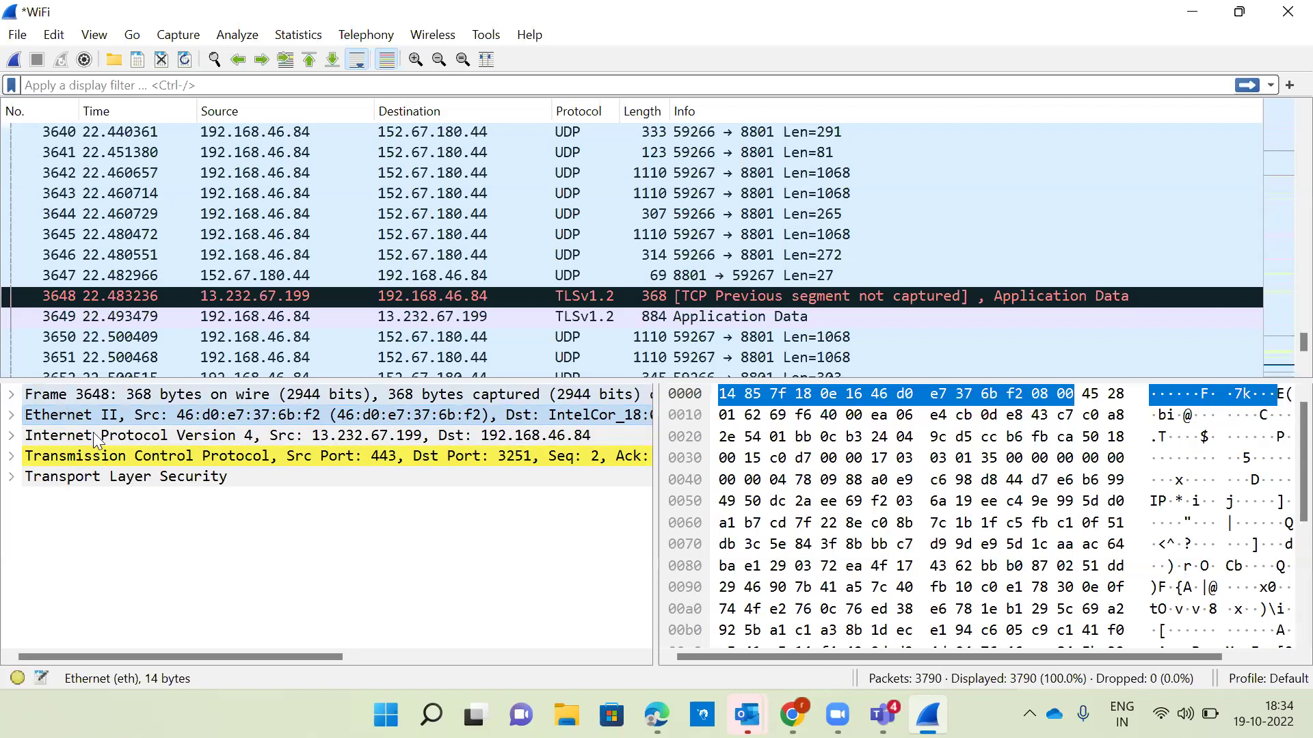
{"action": "key", "text": "Up"}
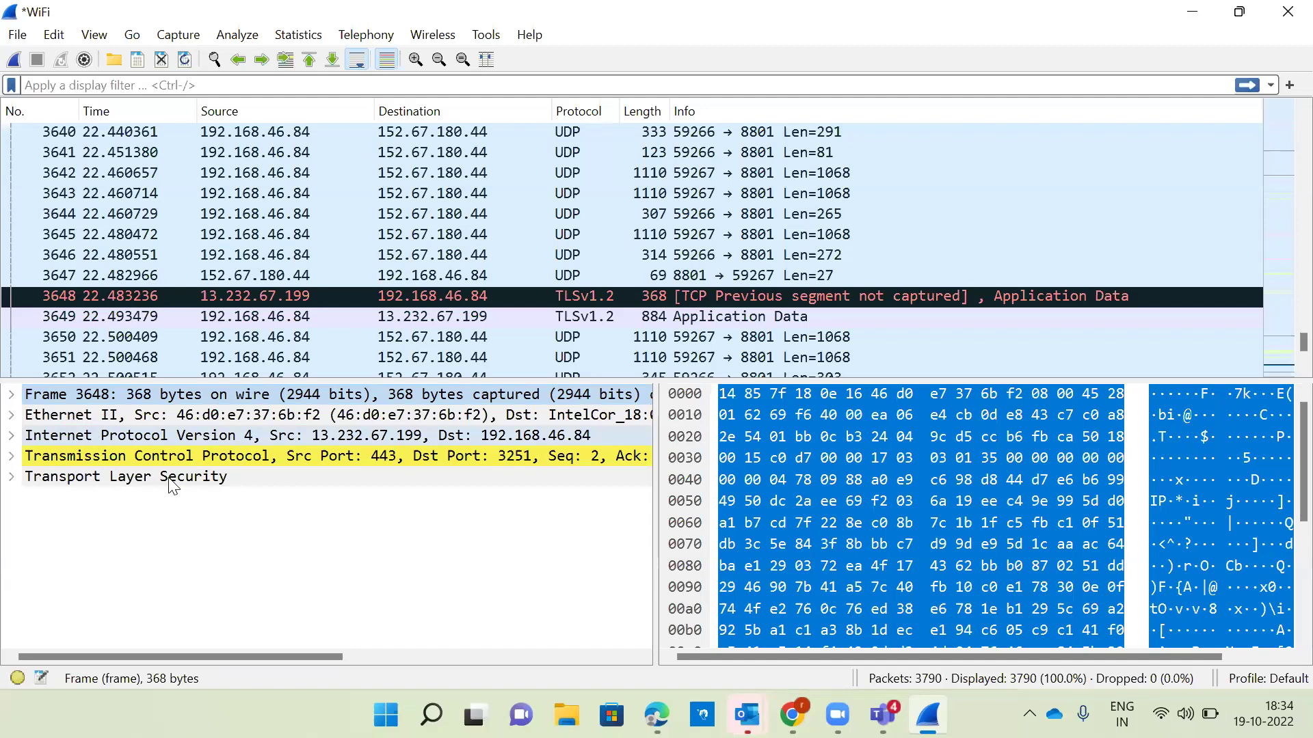
{"action": "left_click", "coordinate": [41, 482]}
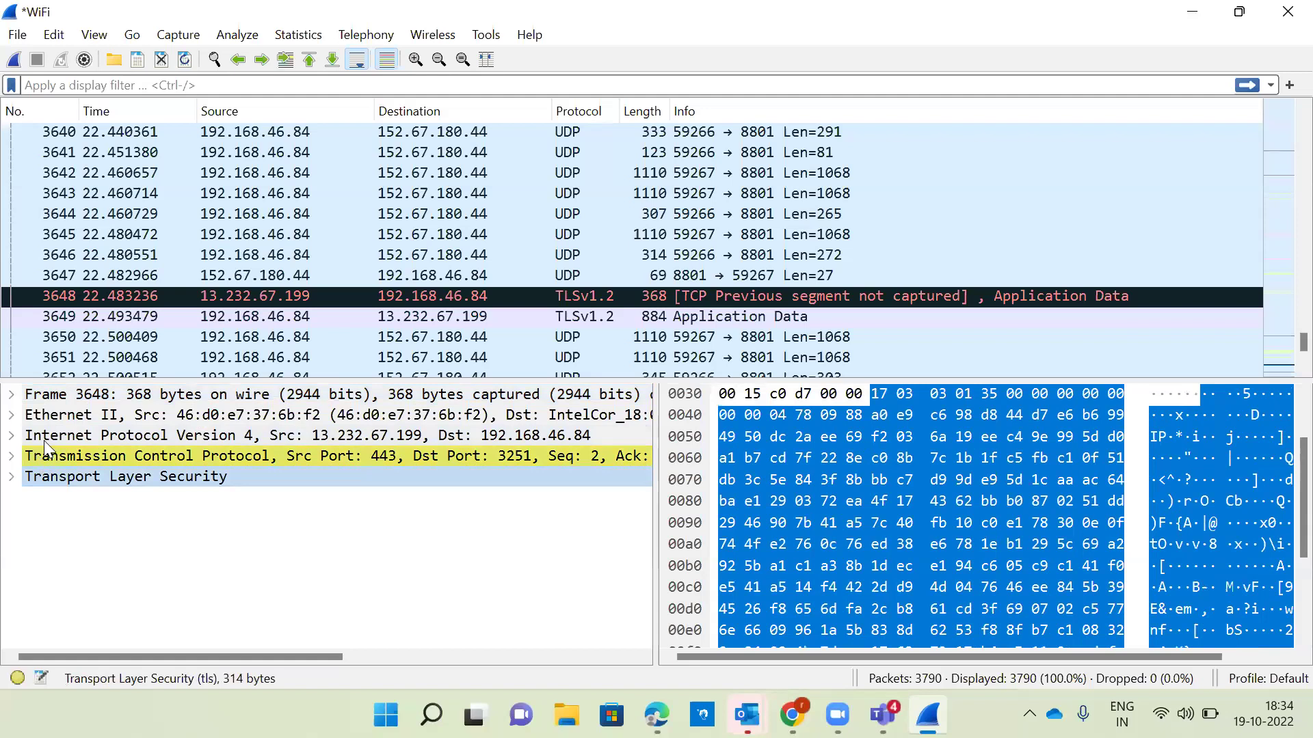
{"action": "key", "text": "Up"}
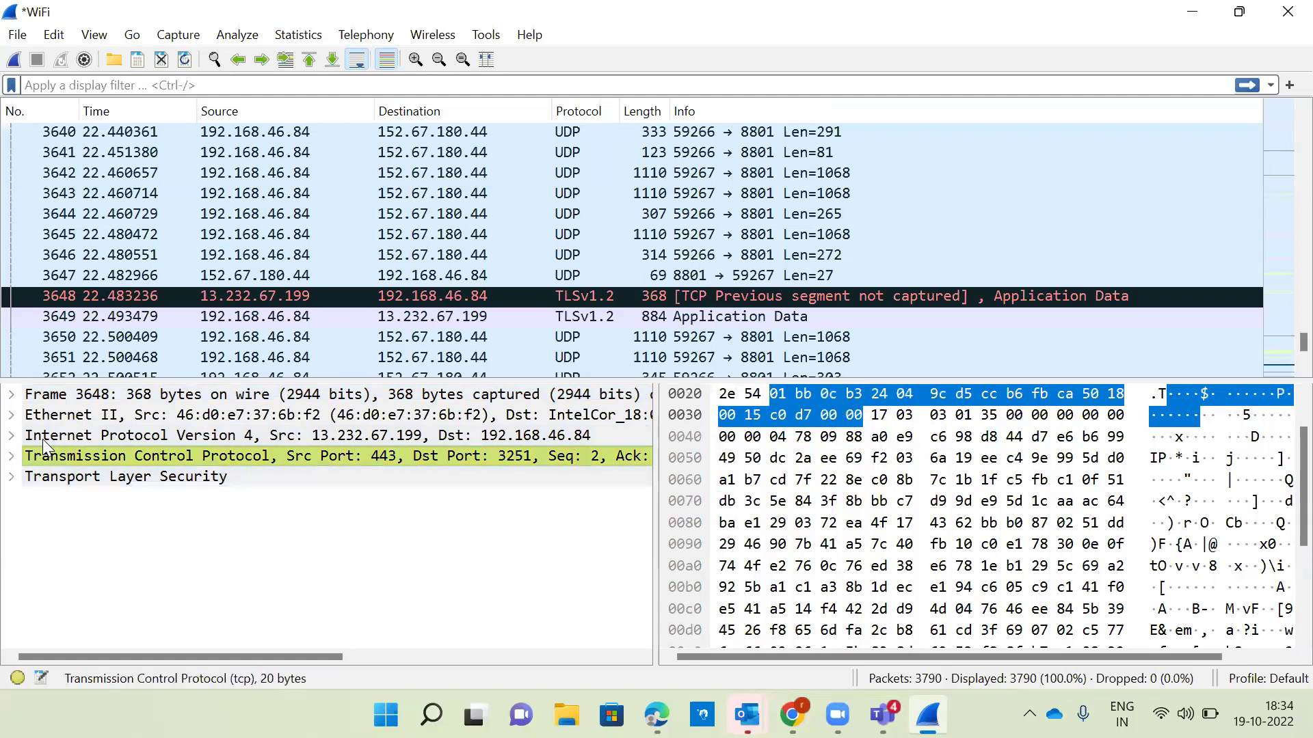
{"action": "key", "text": "Up"}
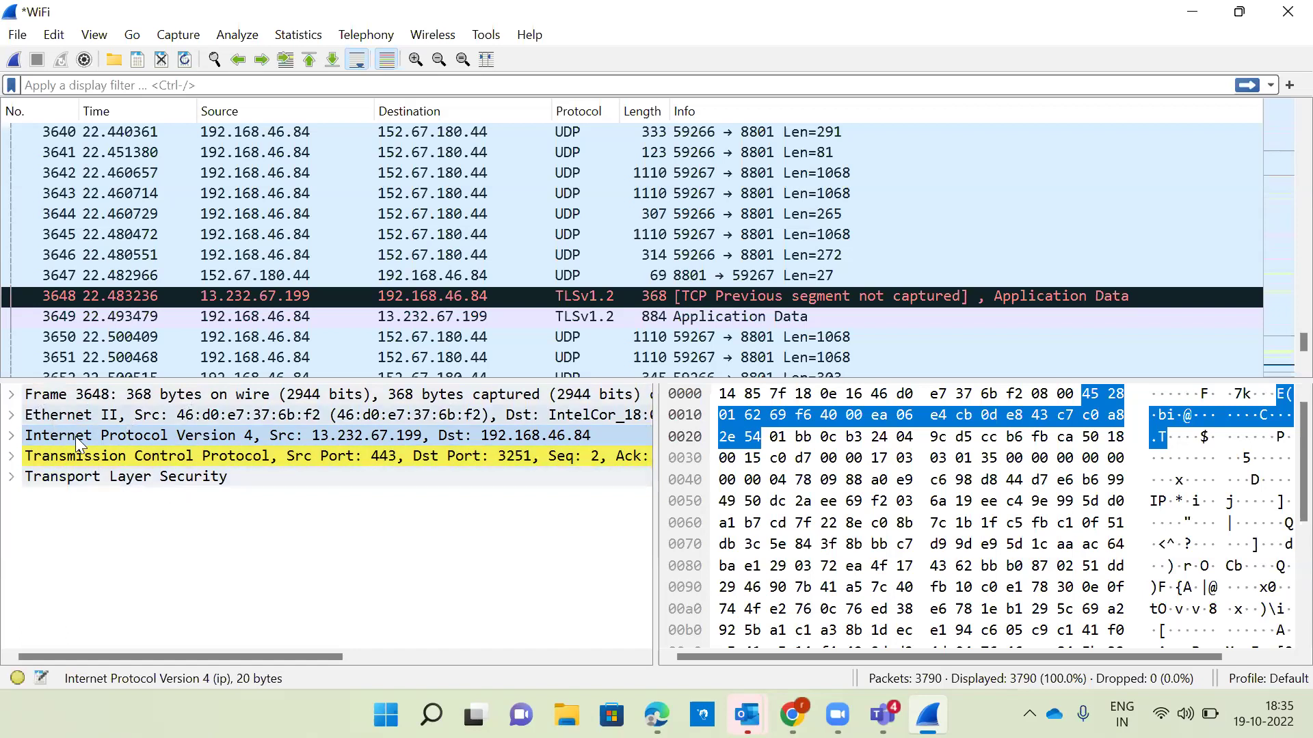
{"action": "left_click", "coordinate": [238, 395]}
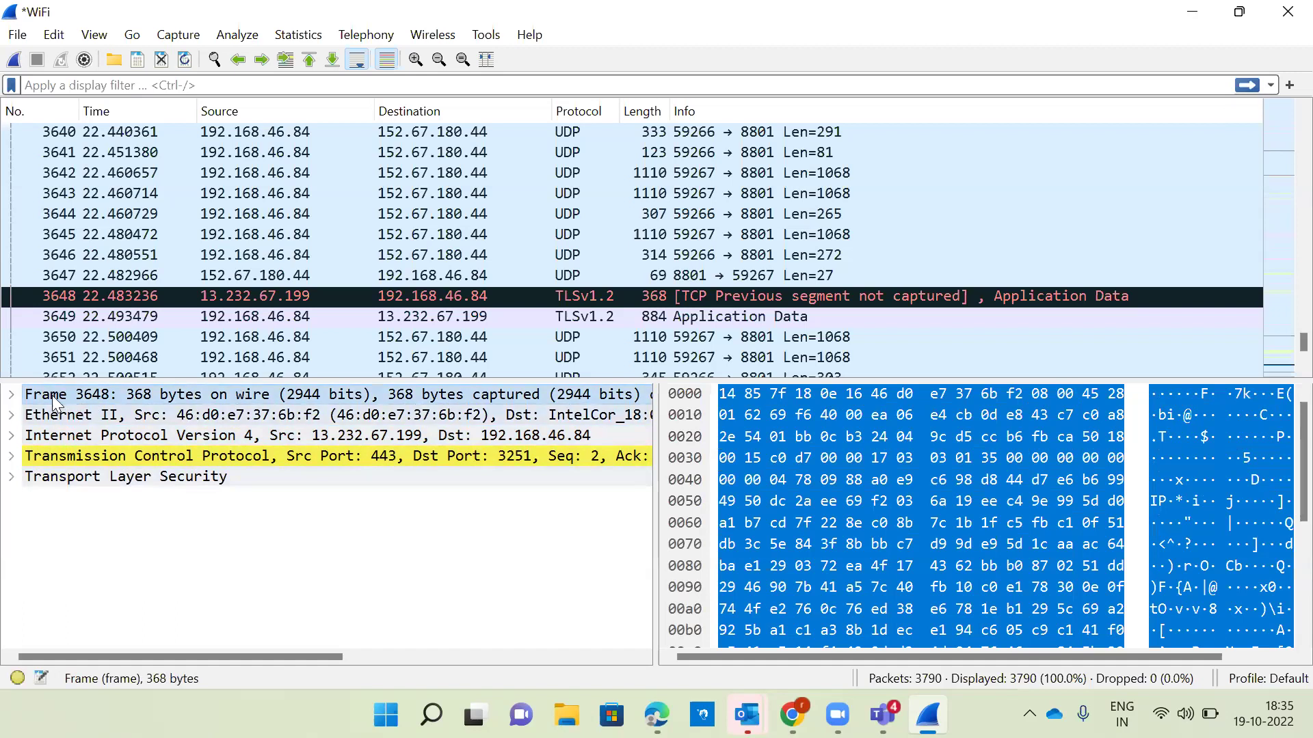
{"action": "key", "text": "Down"}
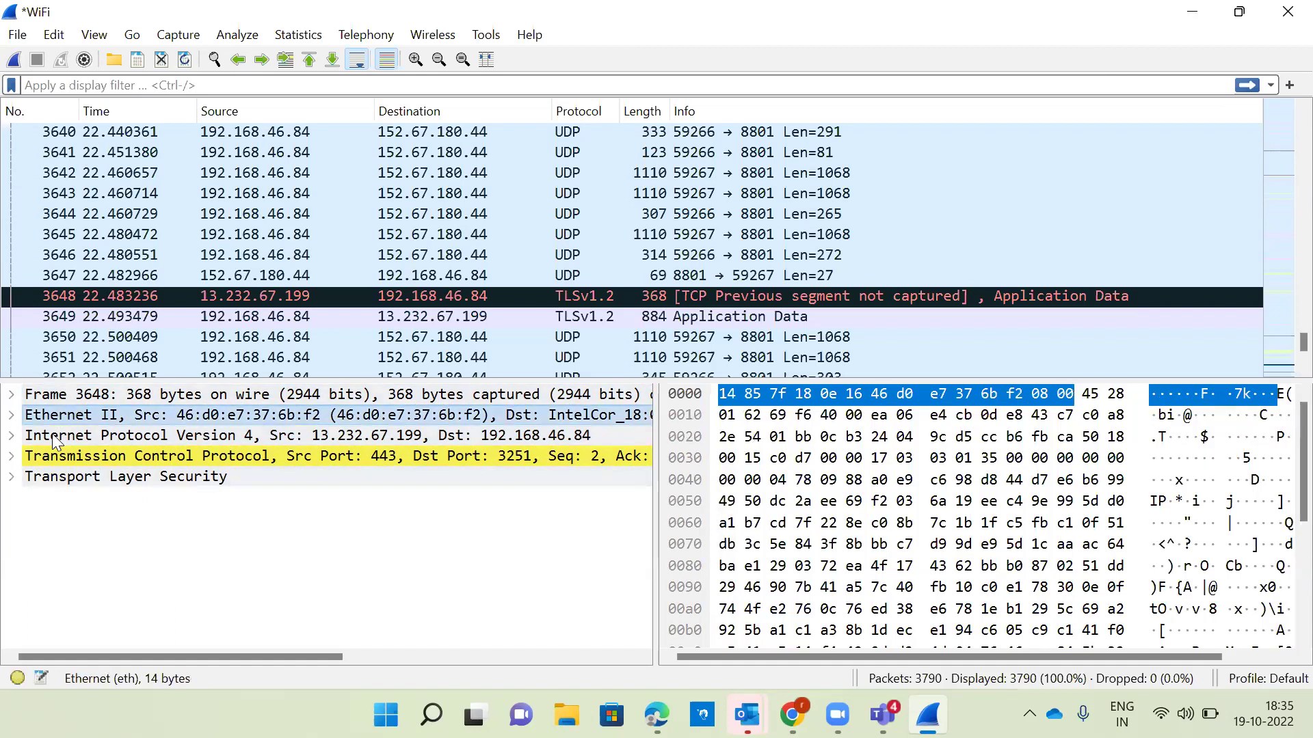
{"action": "key", "text": "Down"}
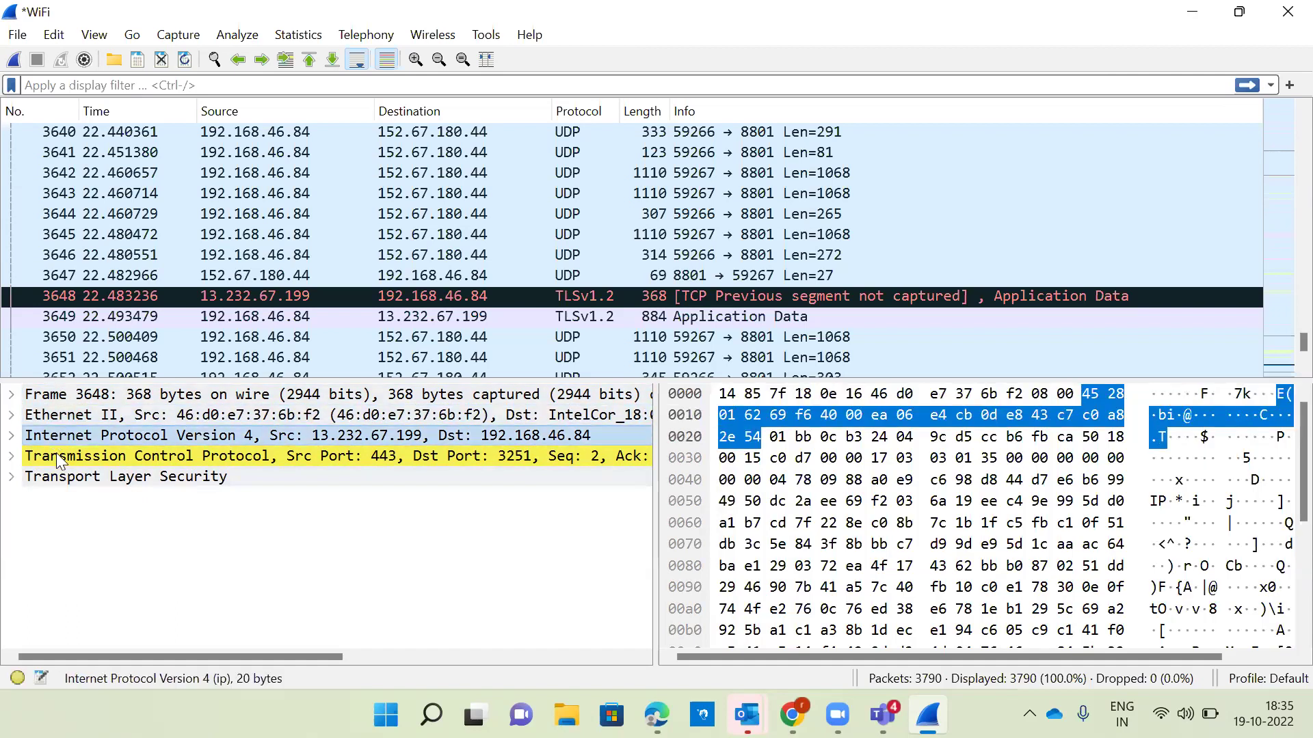
{"action": "left_click", "coordinate": [57, 455]}
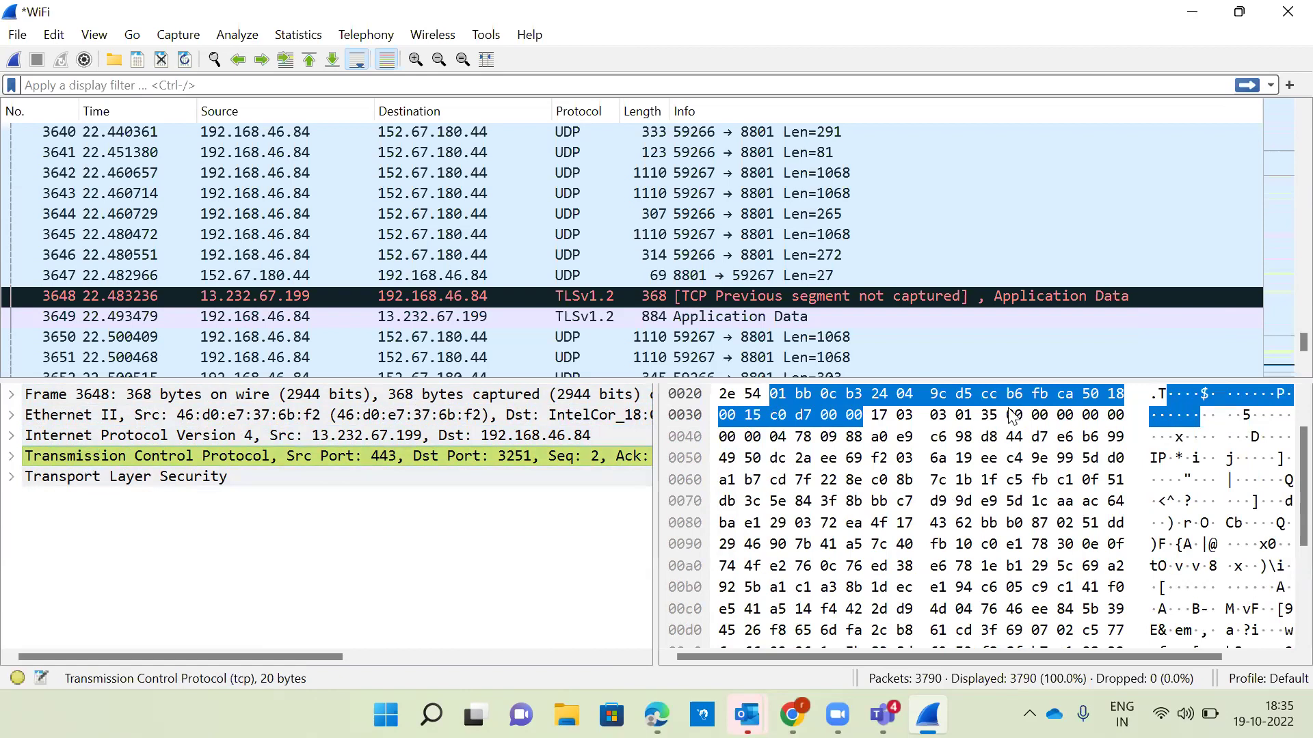
Step: Examine the raw bytes of packet 3648, including the urgent pointer and the encrypted application data
{"action": "left_click", "coordinate": [848, 460]}
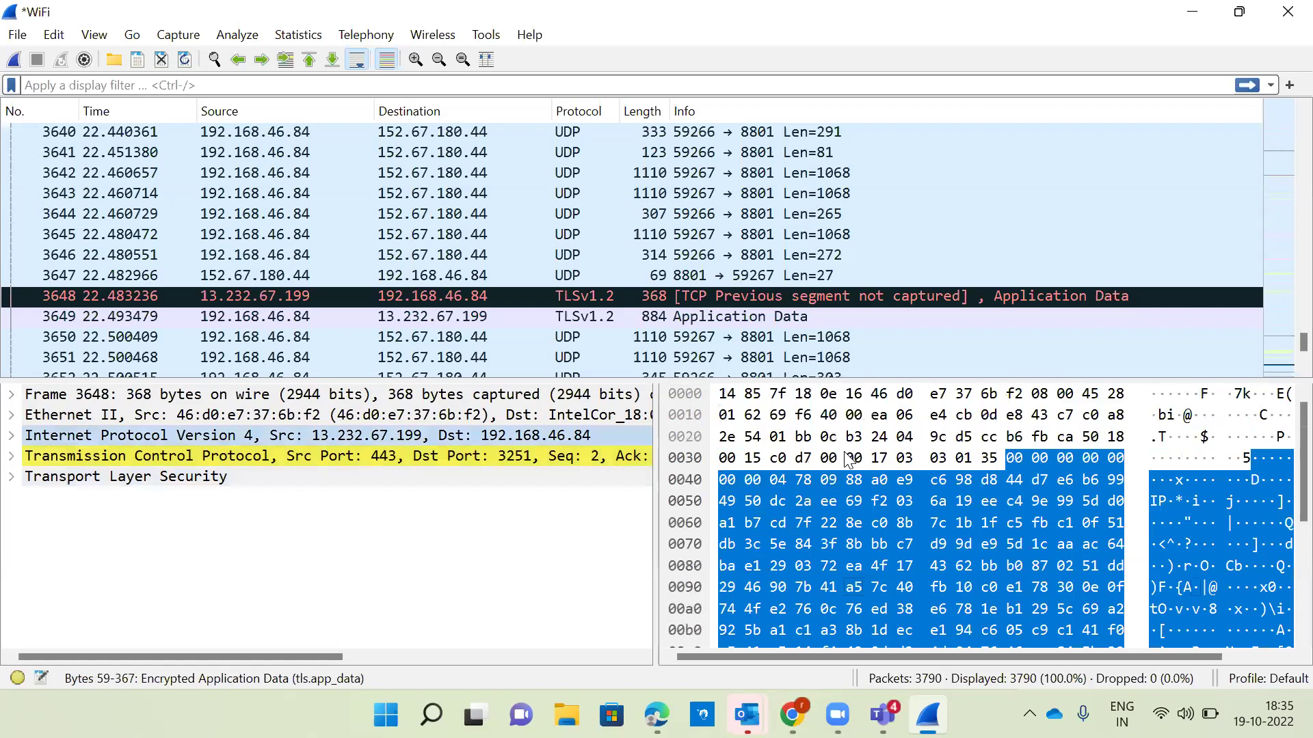
{"action": "left_click", "coordinate": [848, 460]}
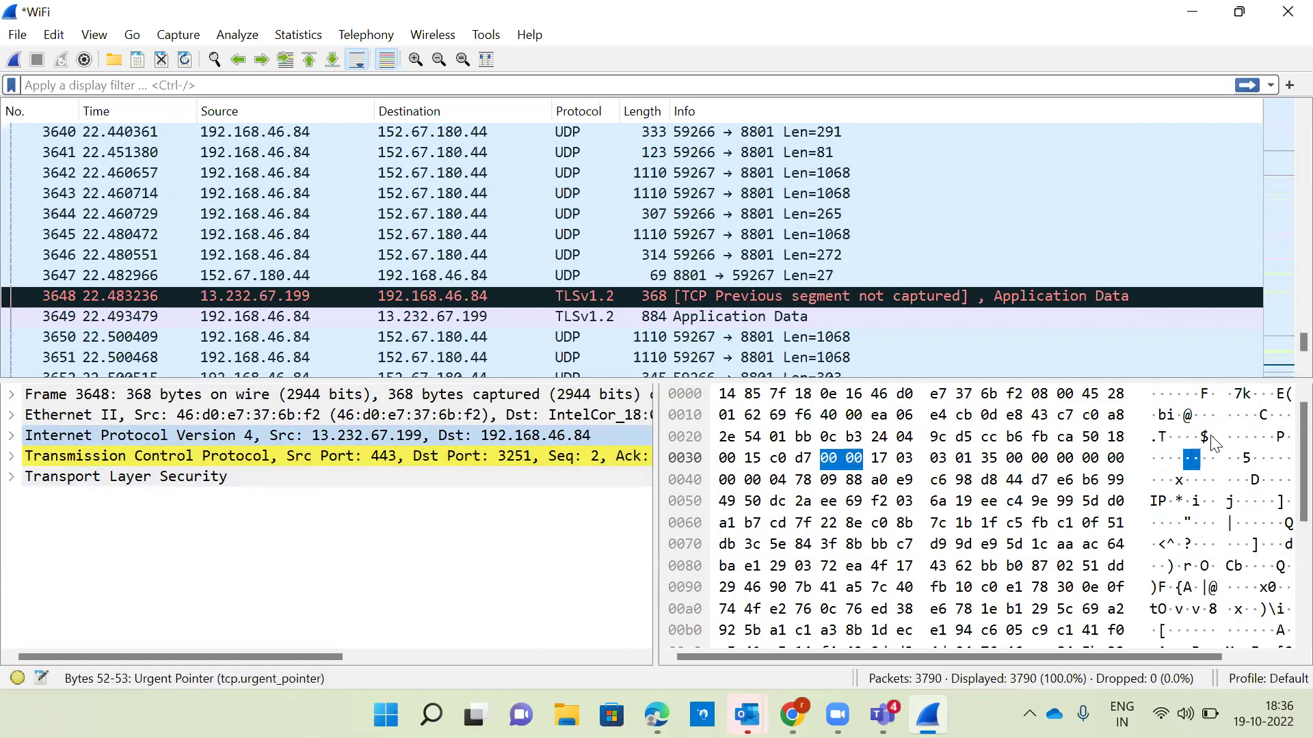
{"action": "left_click", "coordinate": [1021, 517]}
{"action": "left_click", "coordinate": [1177, 456]}
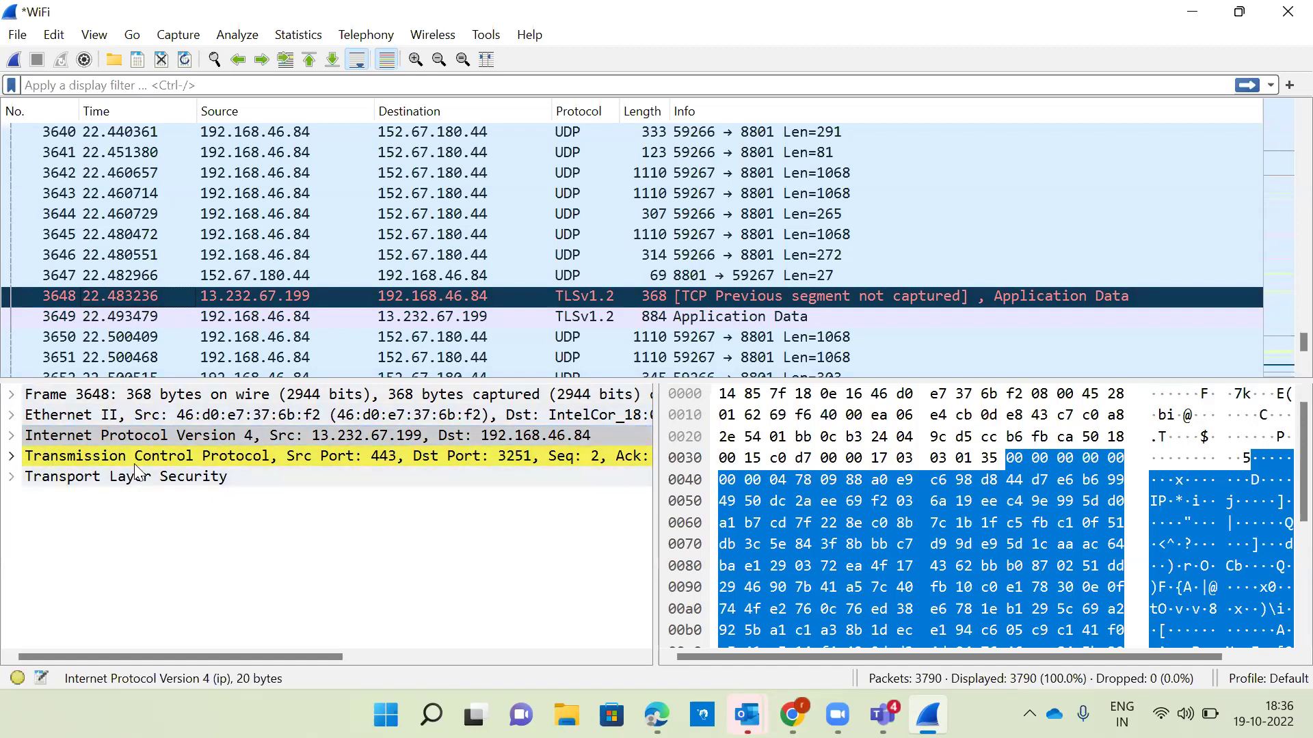
Step: Expand packet 3648's Transmission Control Protocol details and examine the conversation completeness, sequence number, acknowledgment number and flags
{"action": "left_click", "coordinate": [11, 456]}
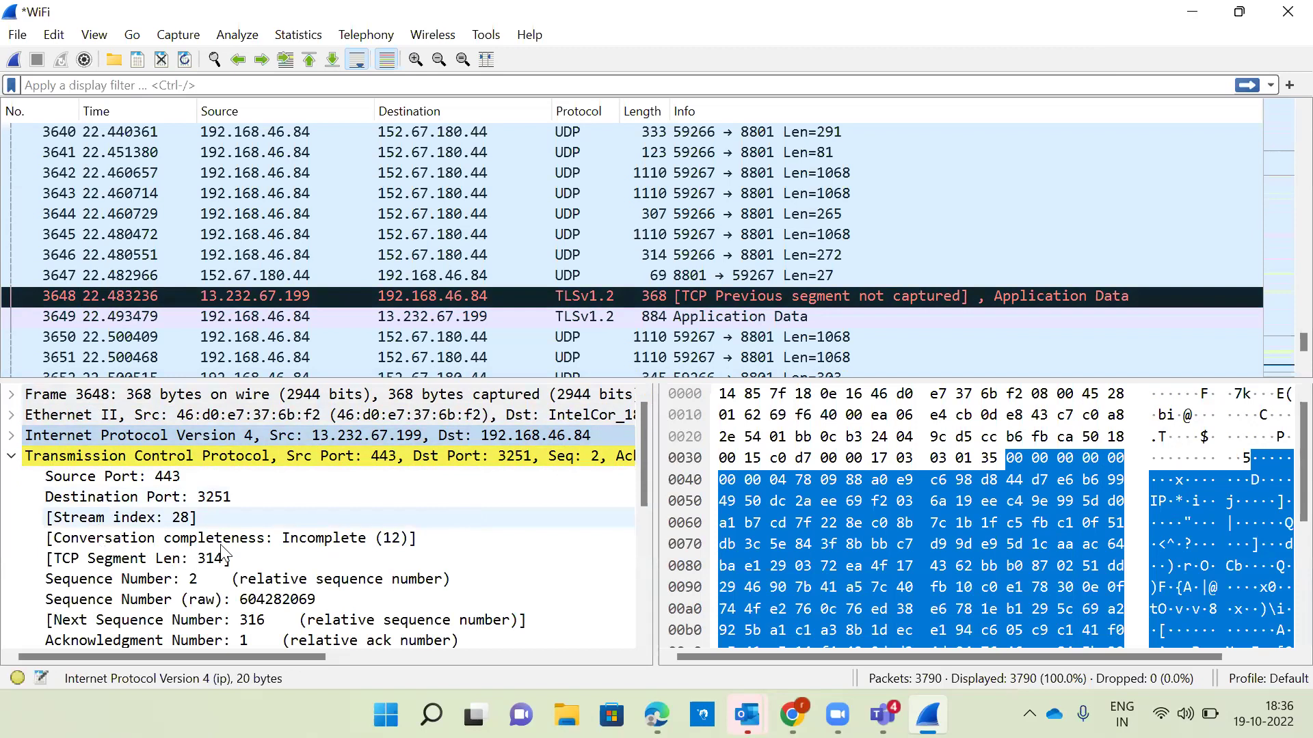
{"action": "left_click", "coordinate": [326, 540]}
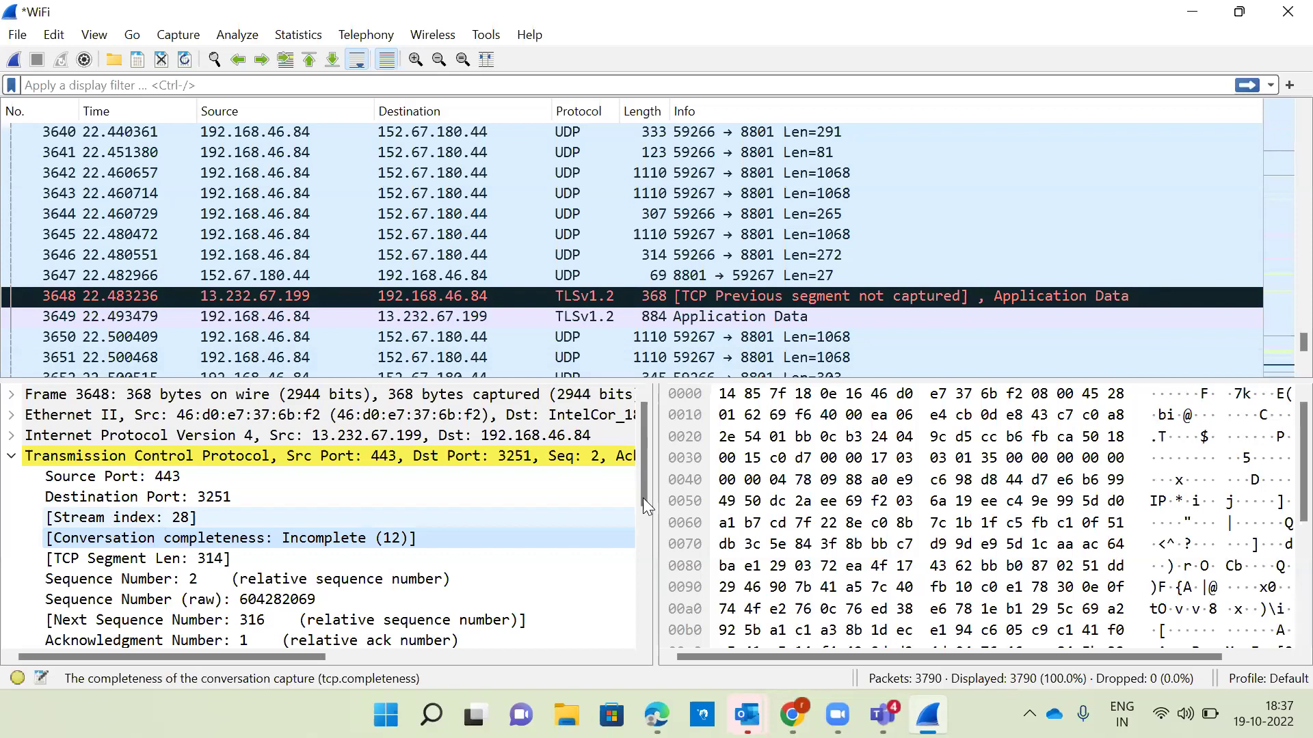
{"action": "key", "text": "Down"}
{"action": "key", "text": "Down"}
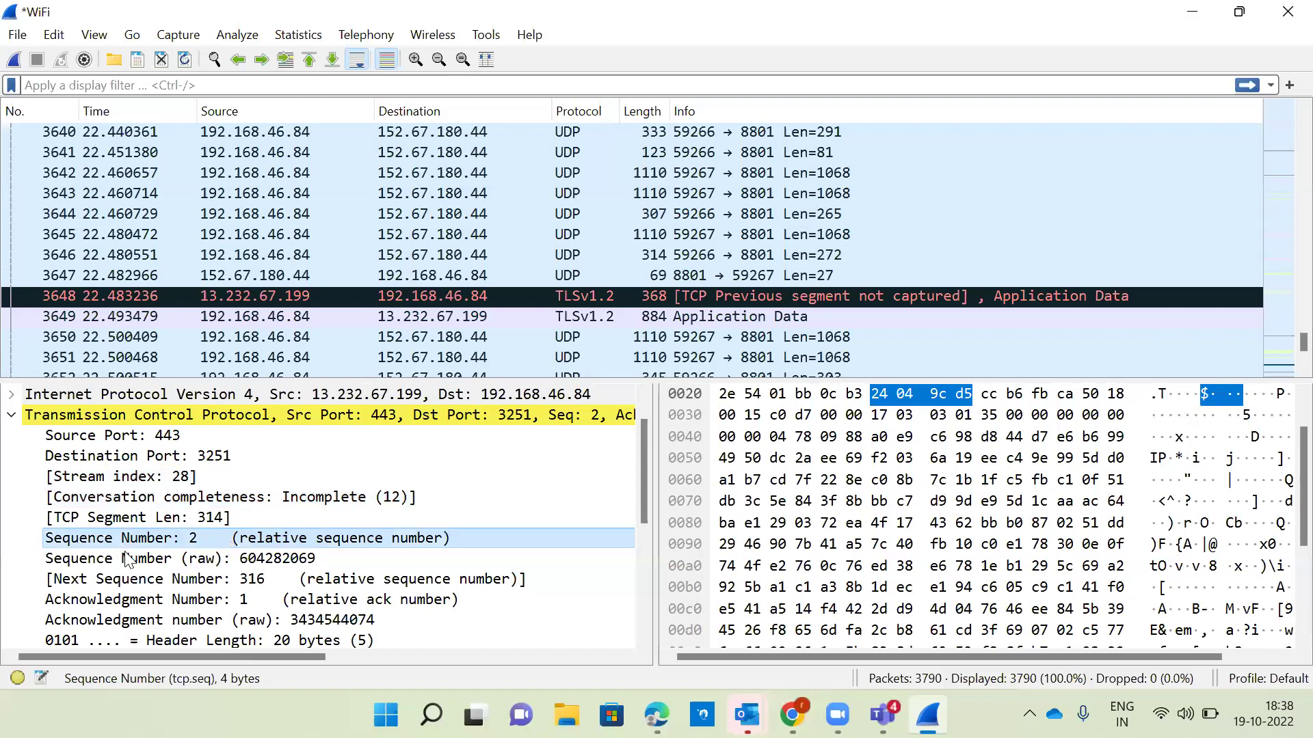
{"action": "left_click", "coordinate": [144, 600]}
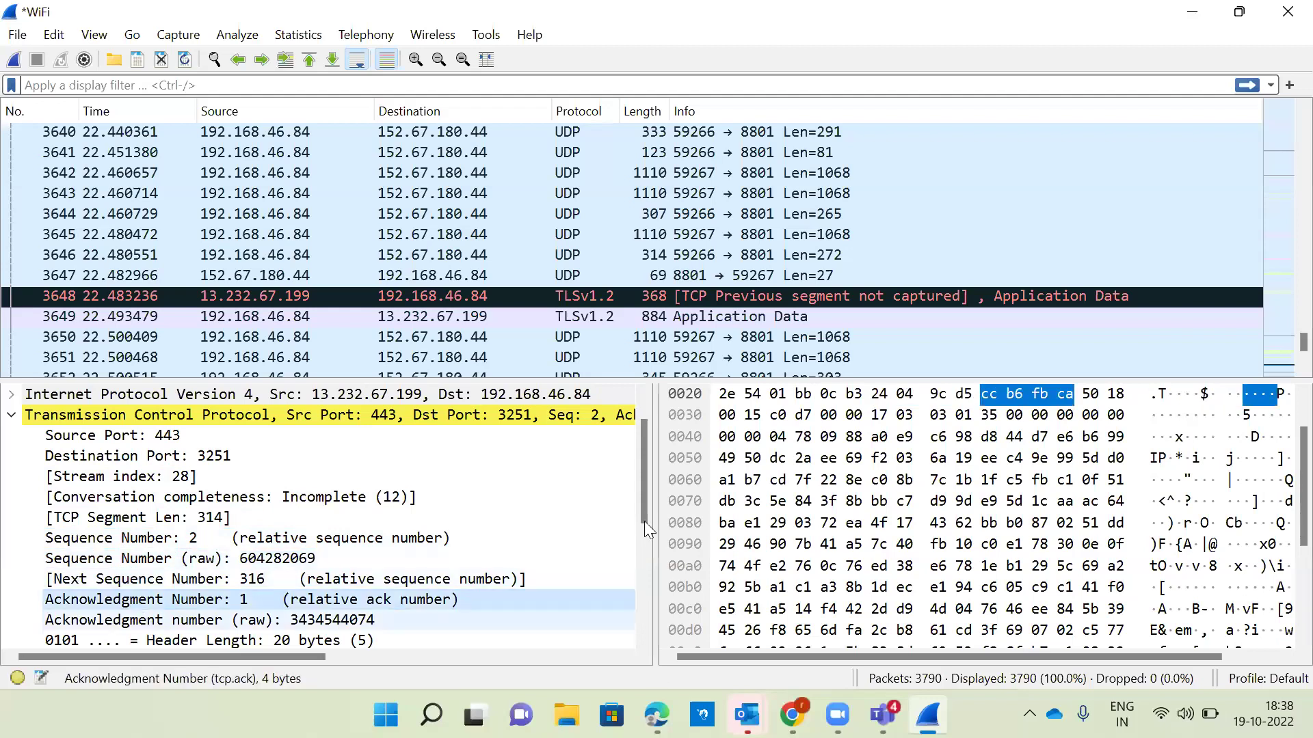
{"action": "key", "text": "Down"}
{"action": "left_click_drag", "start_coordinate": [641, 499], "coordinate": [645, 549]}
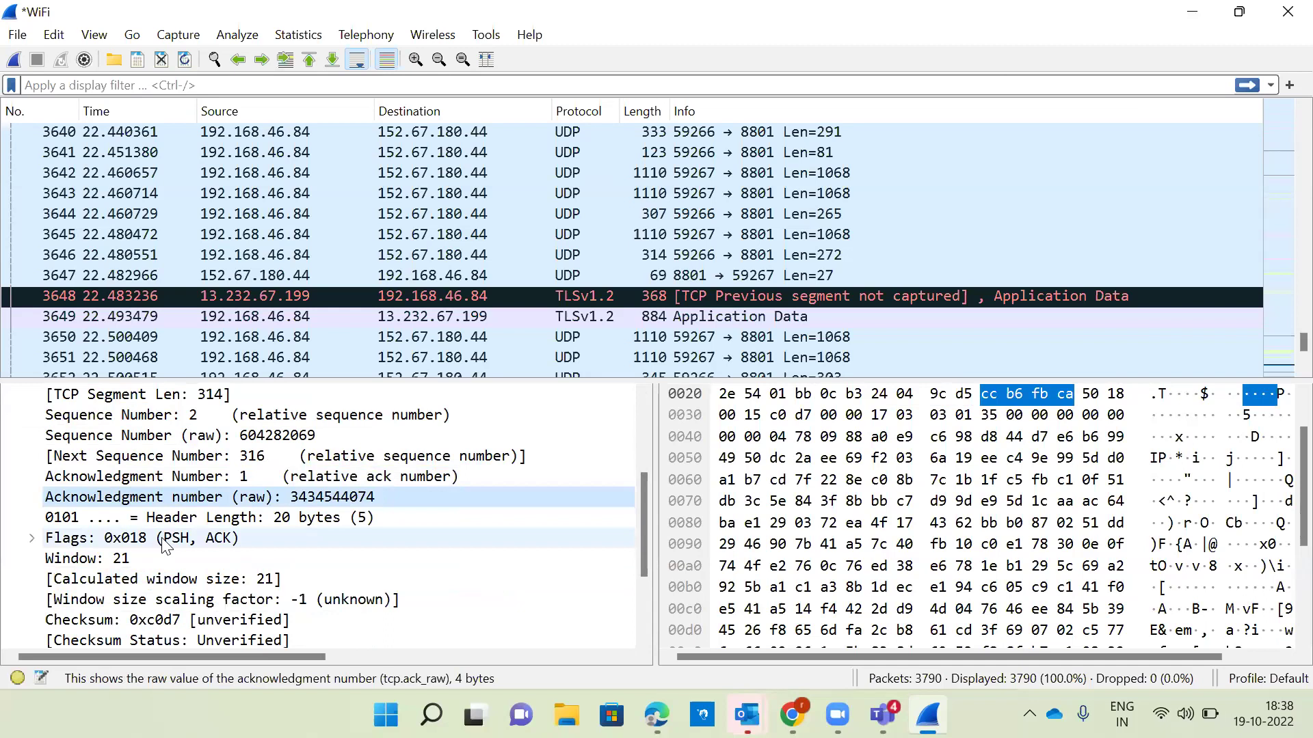
{"action": "left_click", "coordinate": [164, 540]}
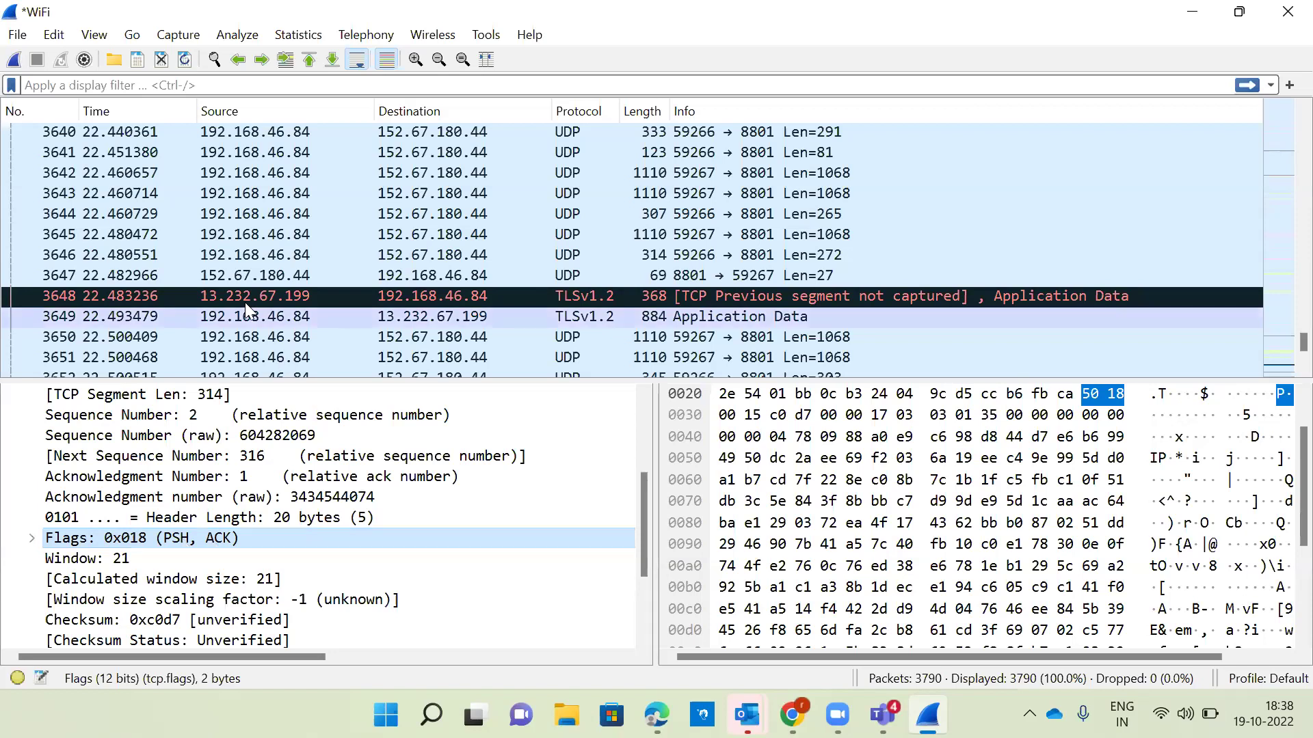
{"action": "left_click", "coordinate": [328, 297]}
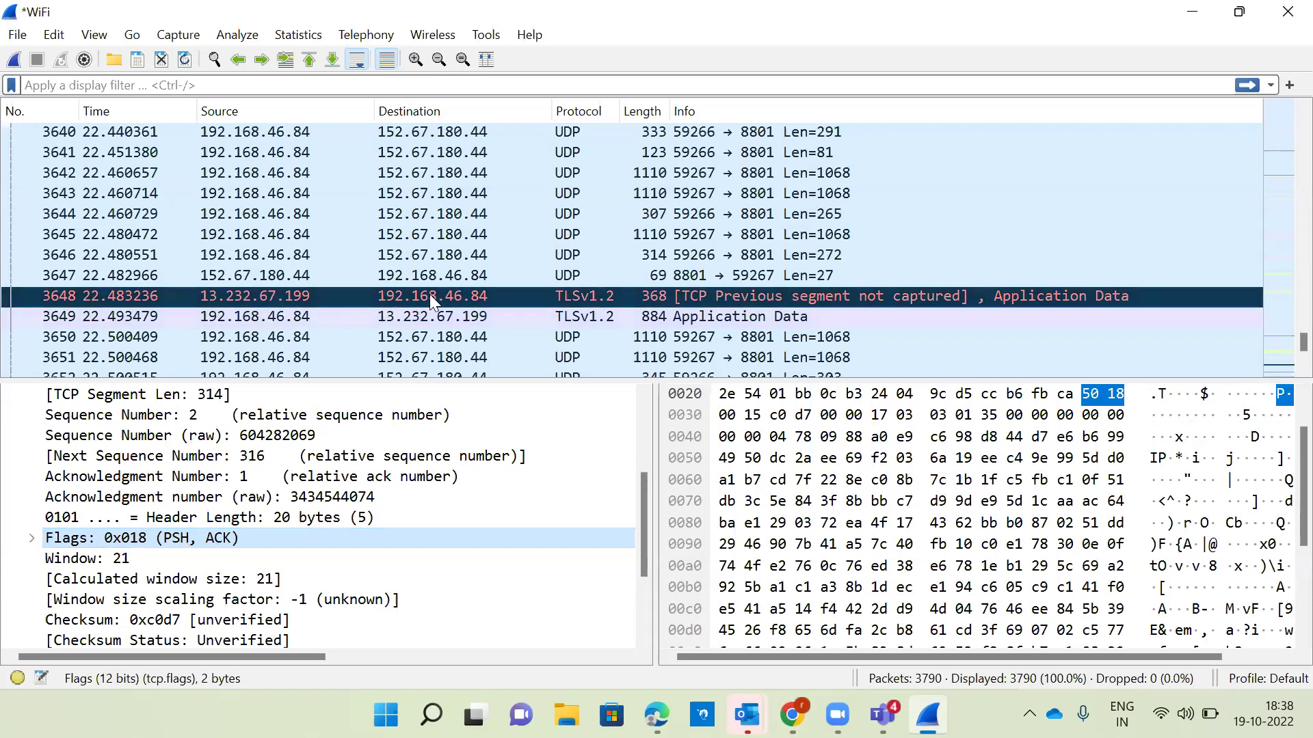
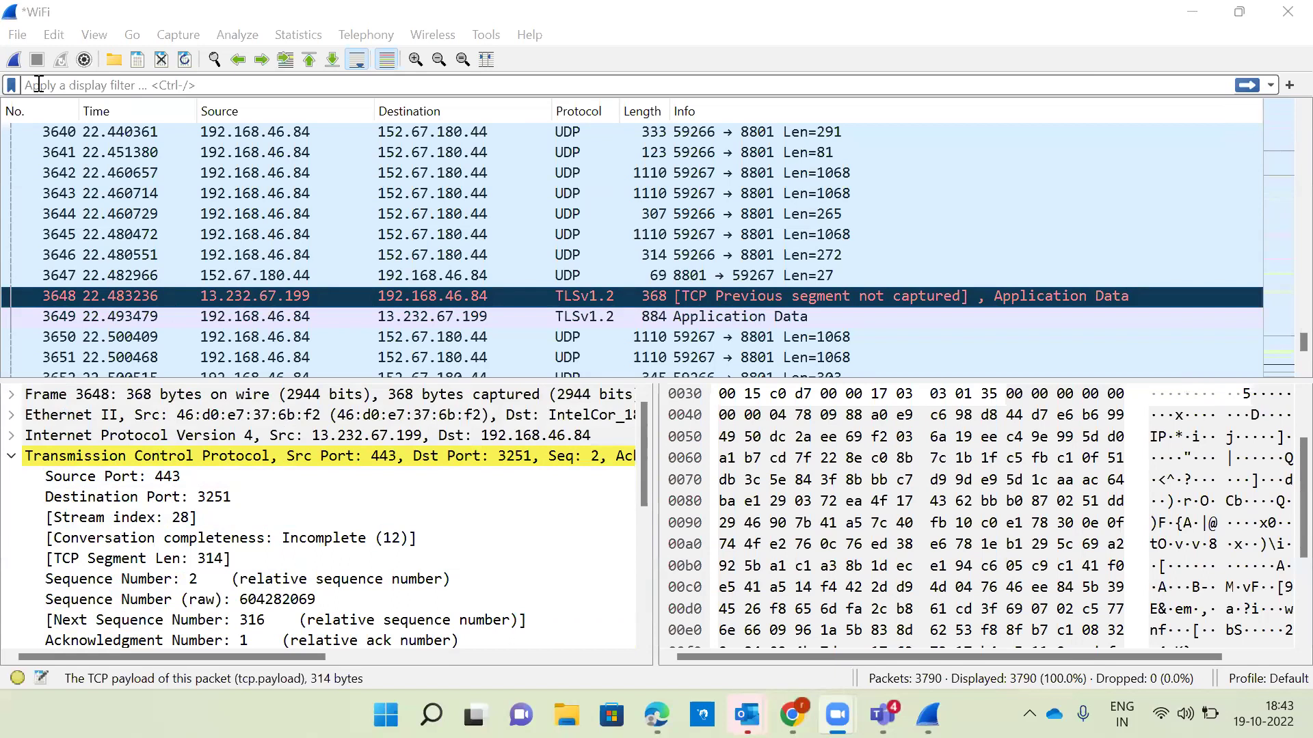
Step: Apply the display filter ip.addr==192.168.46.84 to the WiFi capture
{"action": "left_click", "coordinate": [39, 84]}
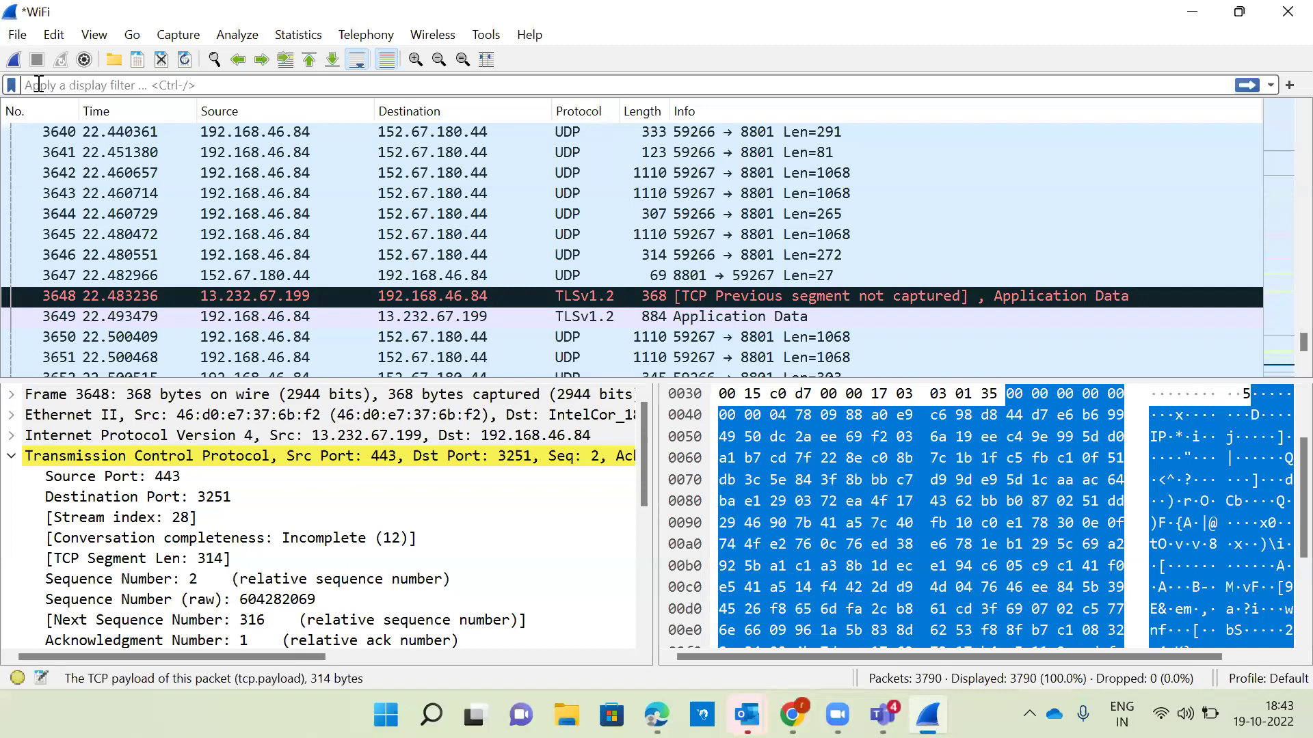
{"action": "left_click", "coordinate": [39, 83]}
{"action": "left_click", "coordinate": [39, 89]}
{"action": "type", "text": "ip.addr"}
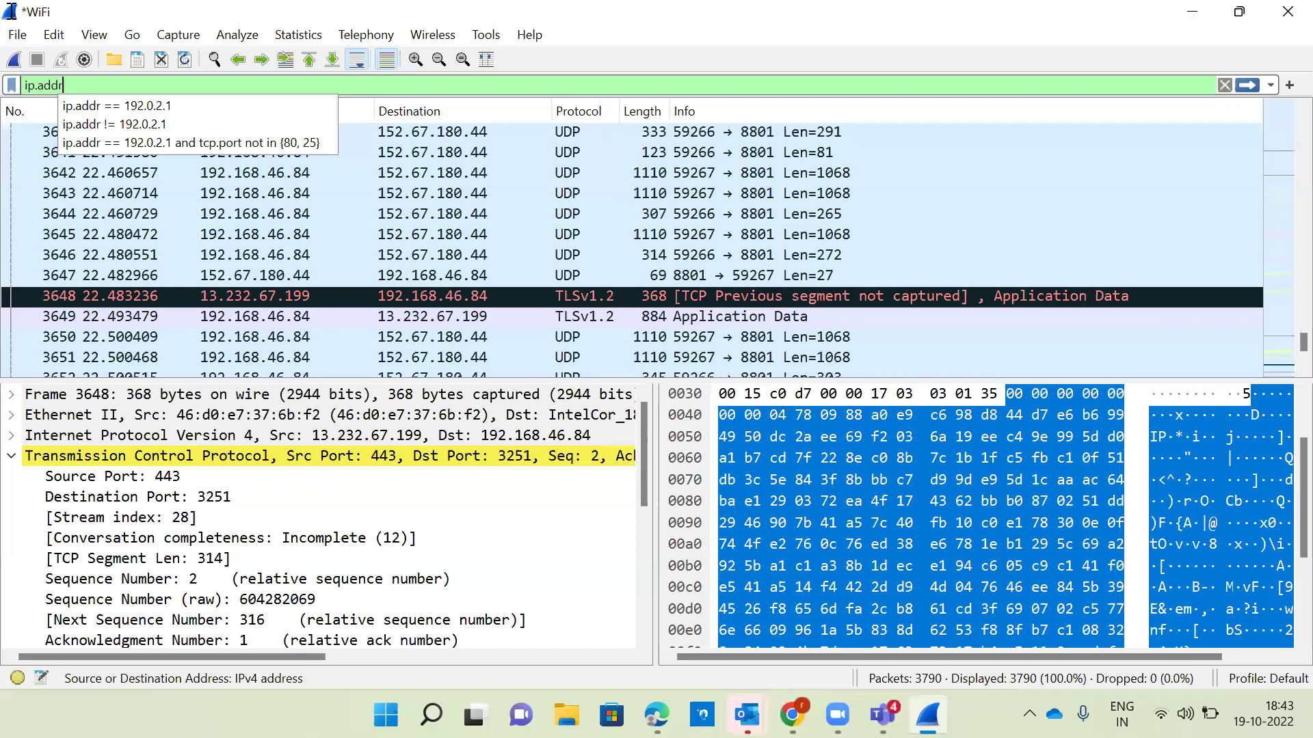
{"action": "type", "text": "==192.16"}
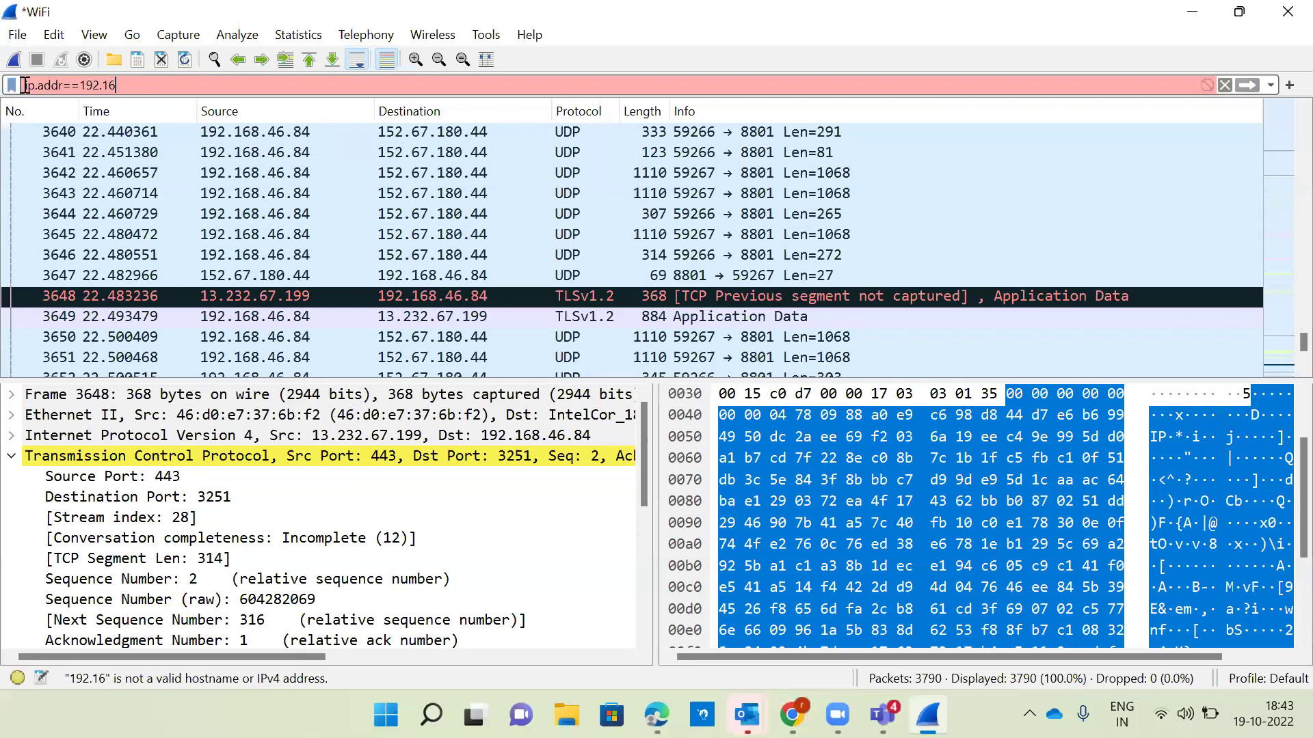
{"action": "type", "text": "8.46.84"}
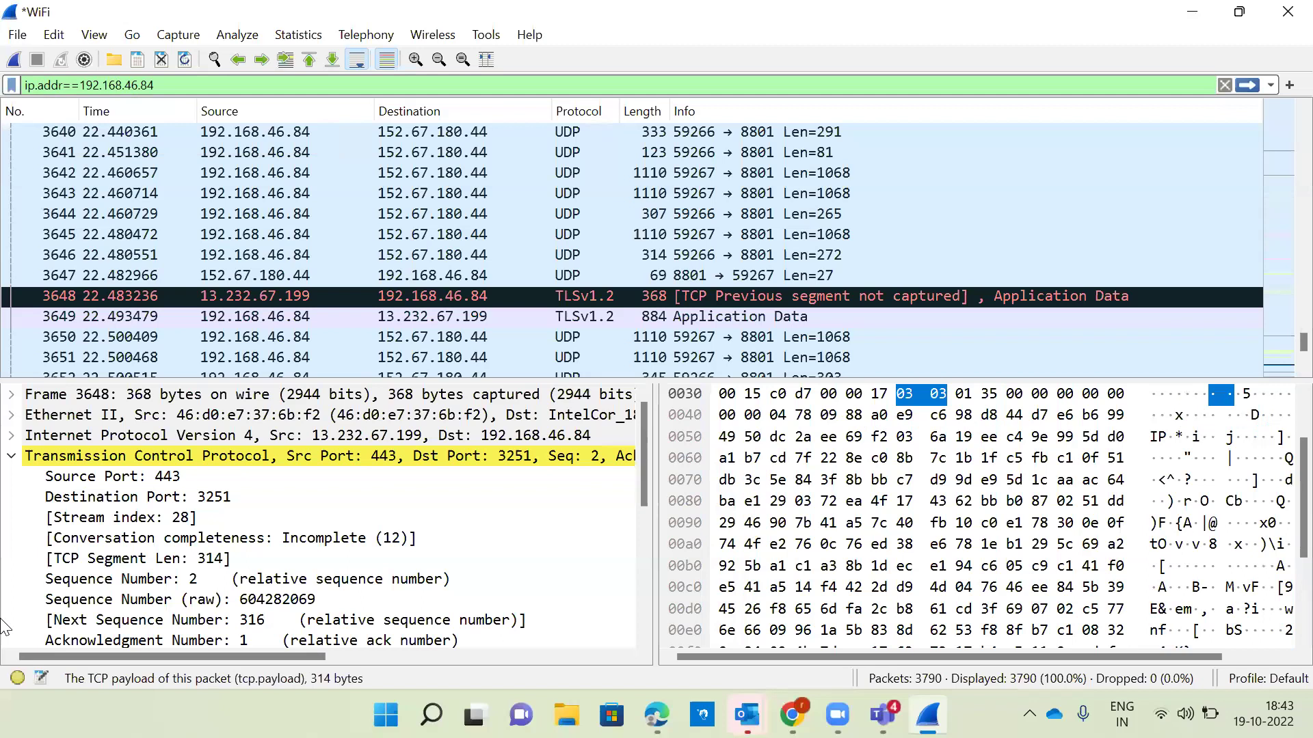
{"action": "key", "text": "ctrl+a"}
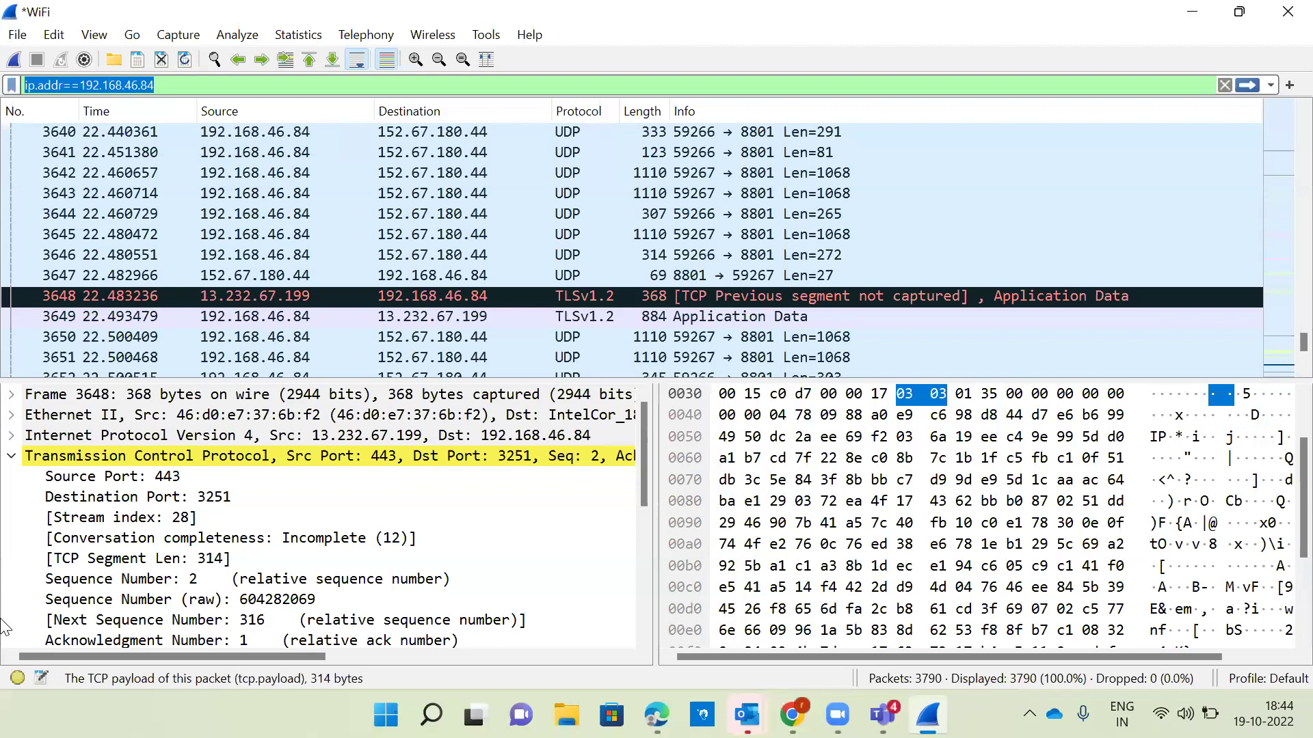
{"action": "key", "text": "End"}
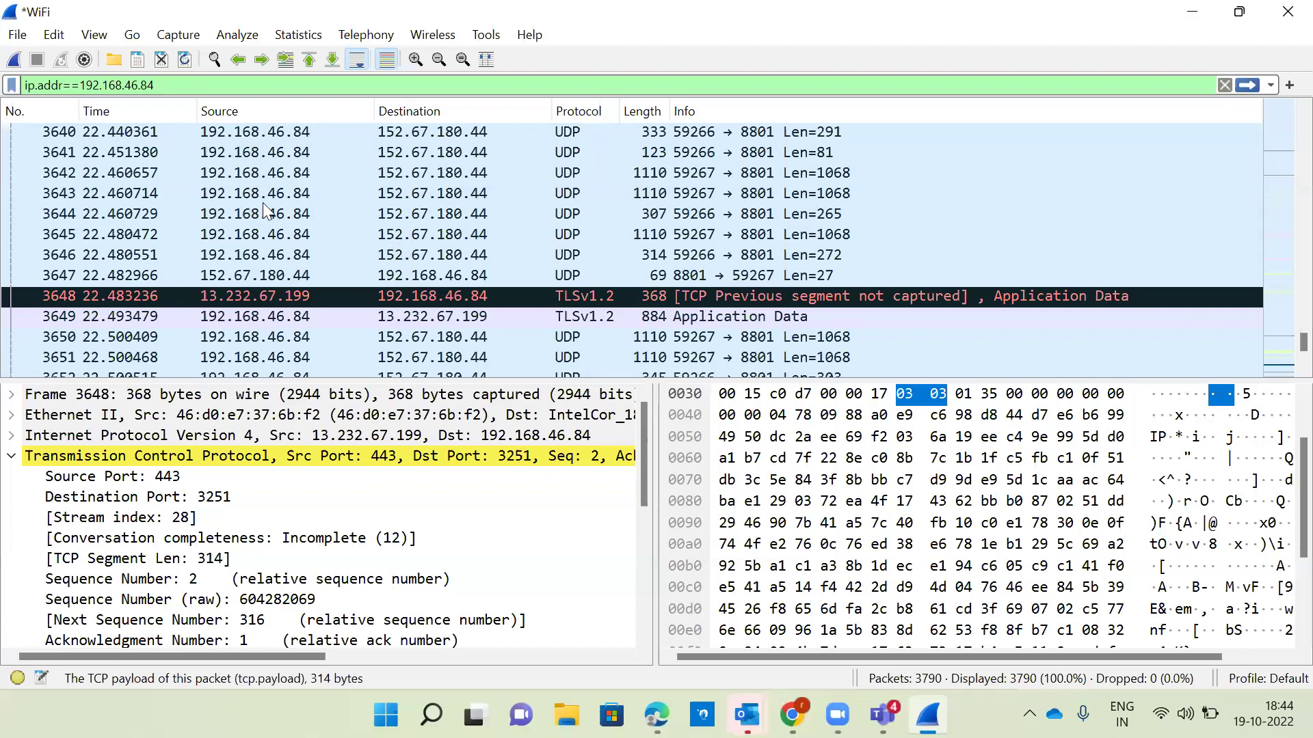
{"action": "key", "text": "Return"}
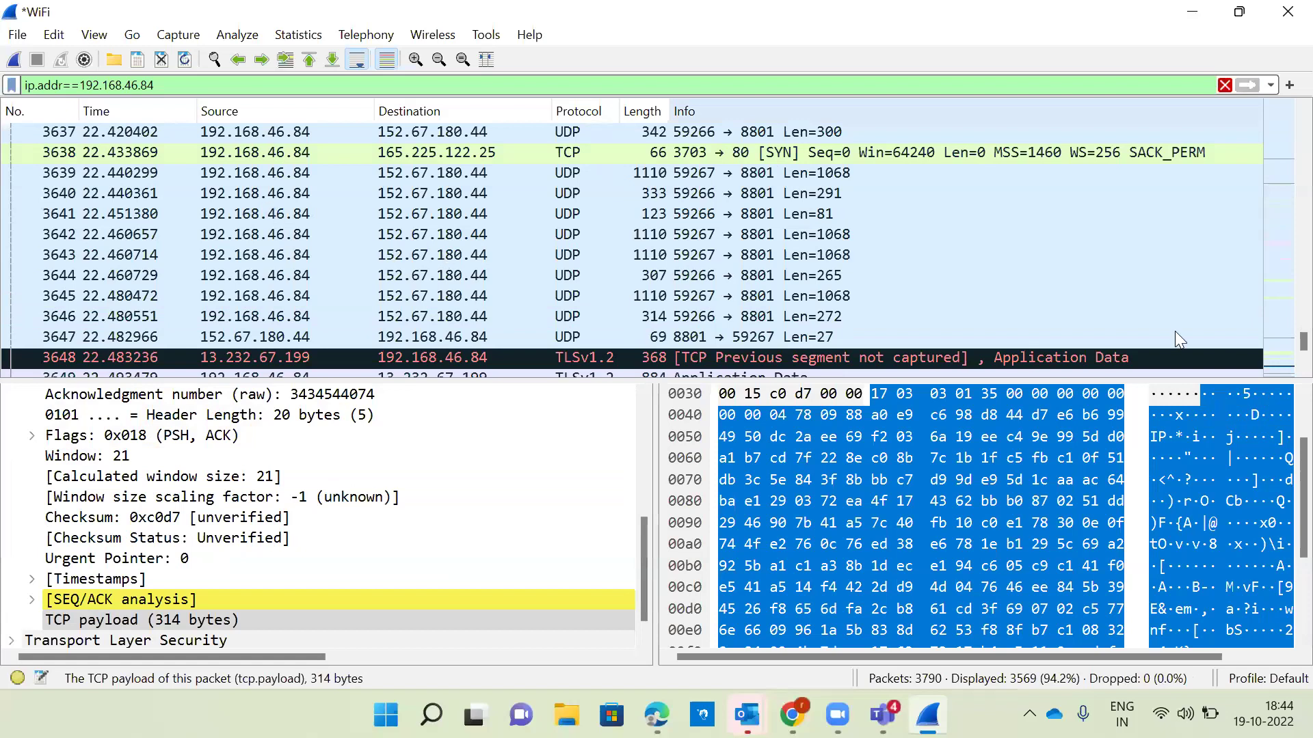
Step: Go back to the start of the filtered packet list and select packet 1 to view its layers
{"action": "left_click", "coordinate": [1280, 245]}
{"action": "scroll", "coordinate": [1022, 147], "scroll_direction": "up", "scroll_amount": 20}
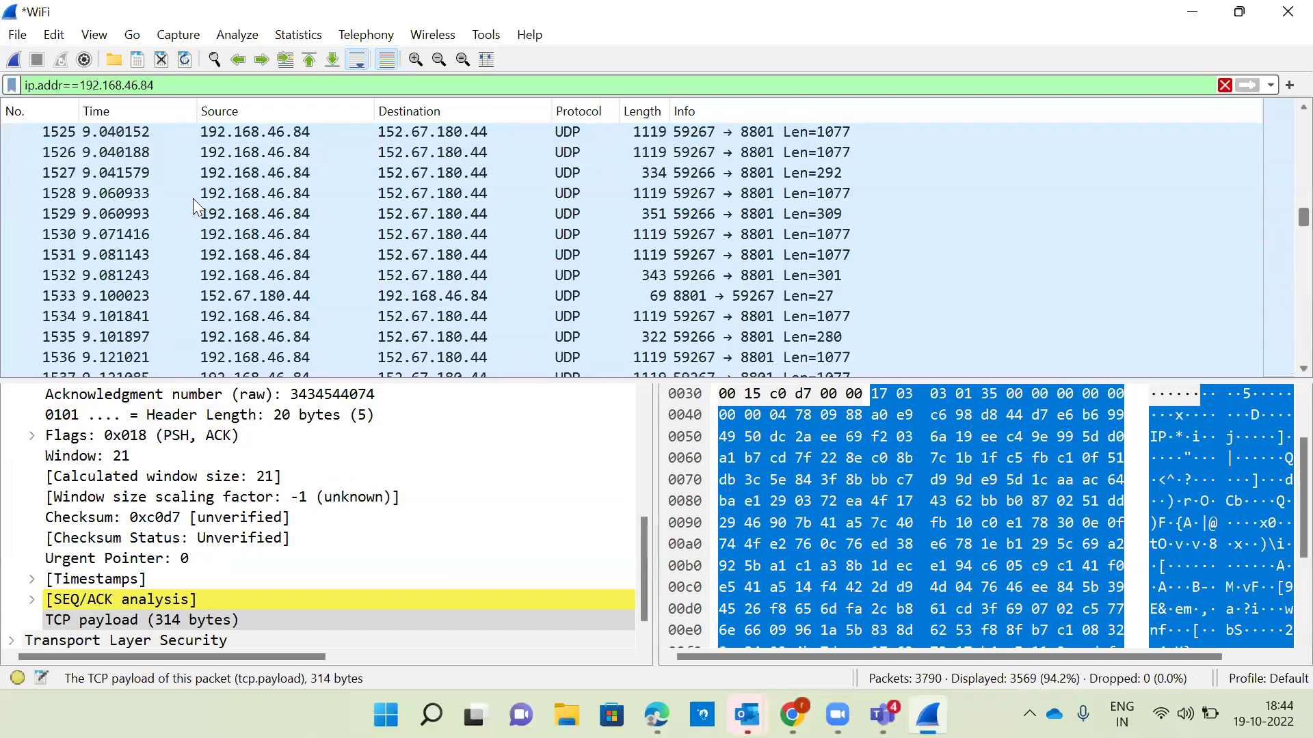
{"action": "scroll", "coordinate": [193, 198], "scroll_direction": "up", "scroll_amount": 20}
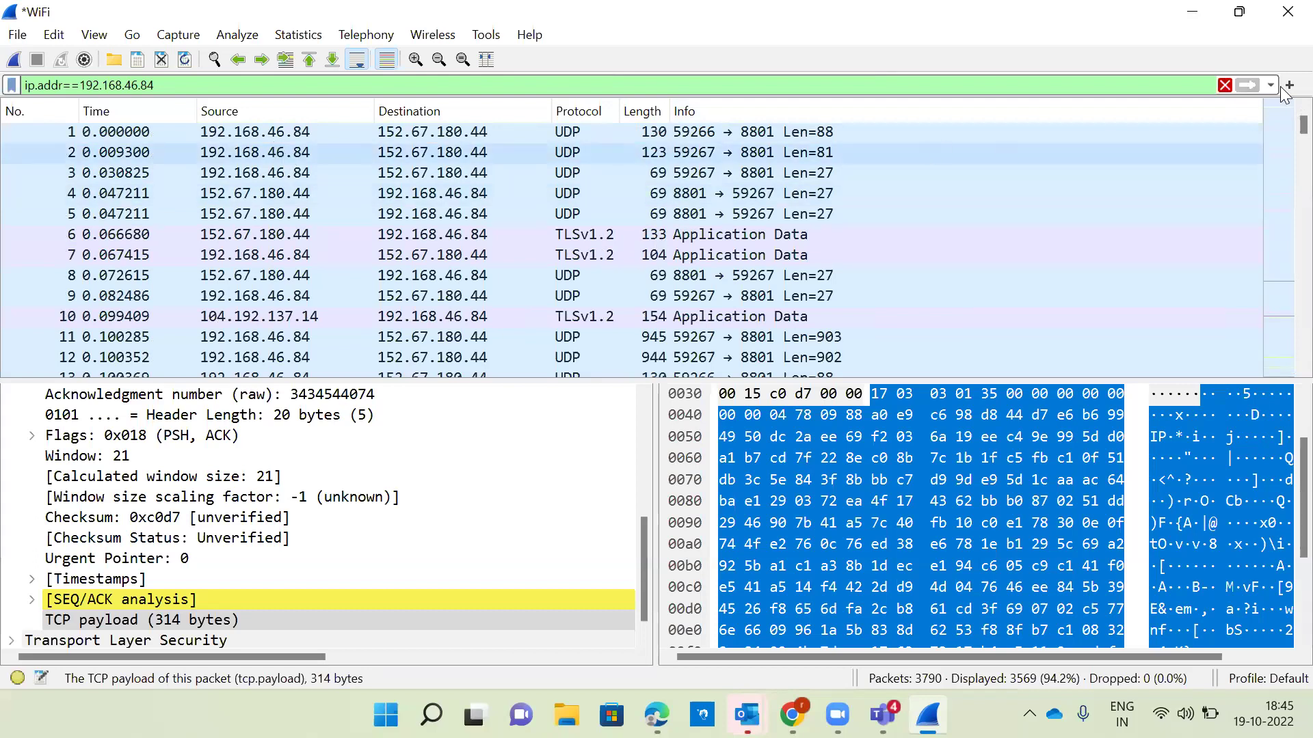
{"action": "left_click", "coordinate": [1245, 85]}
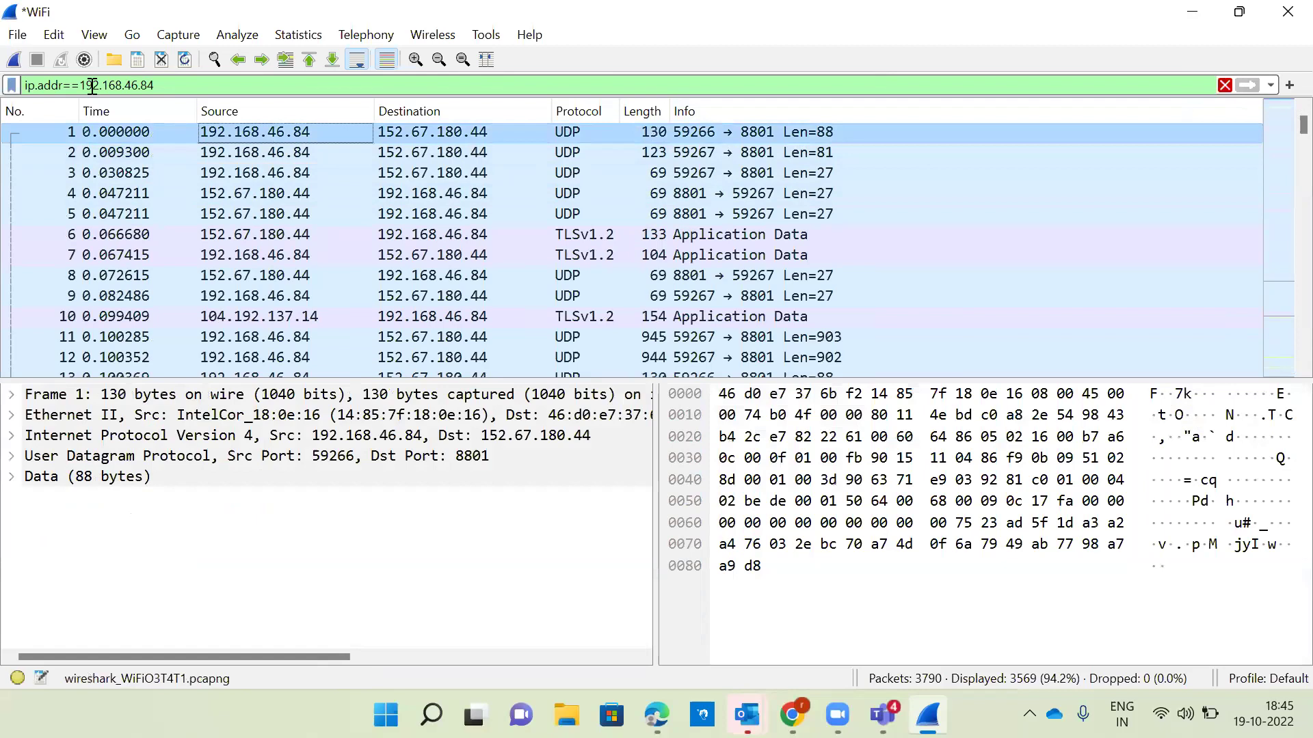
Step: Replace the display filter with http and select packet 392, the HTTP/1.1 200 Connection Established response
{"action": "left_click", "coordinate": [141, 84]}
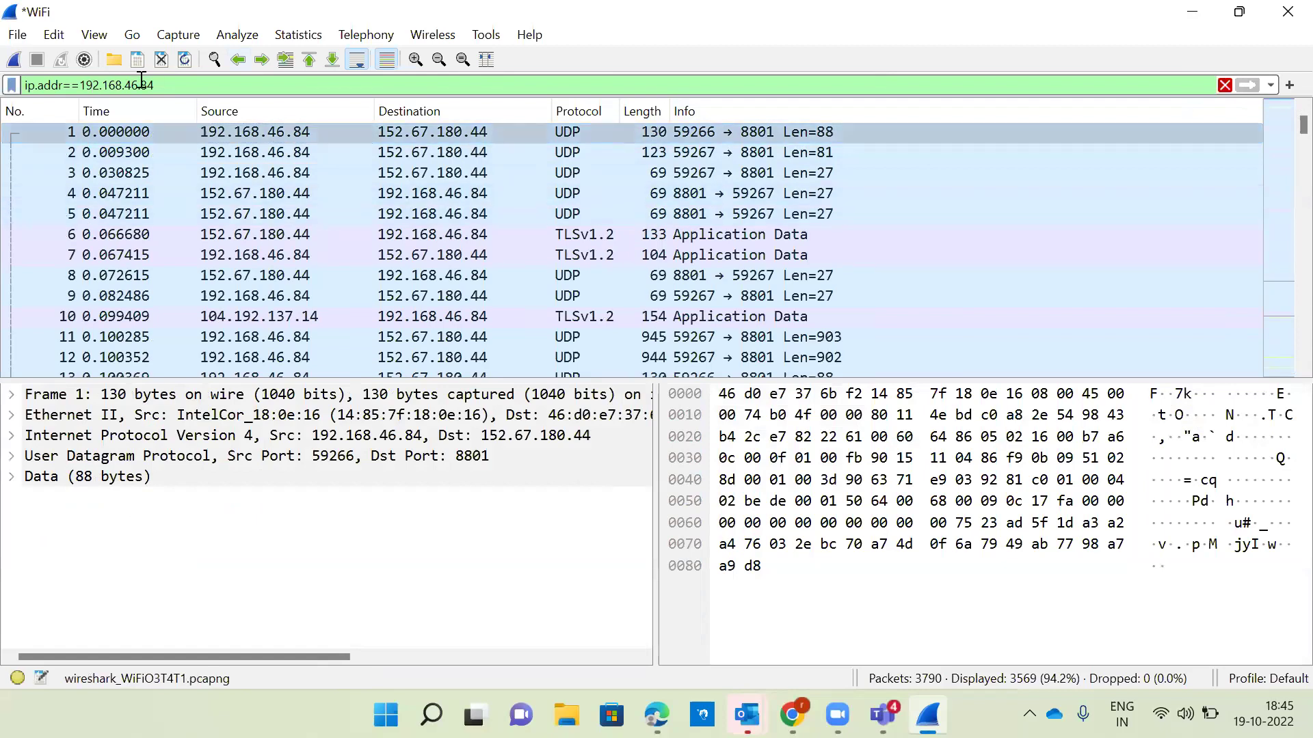
{"action": "key", "text": "ctrl+a"}
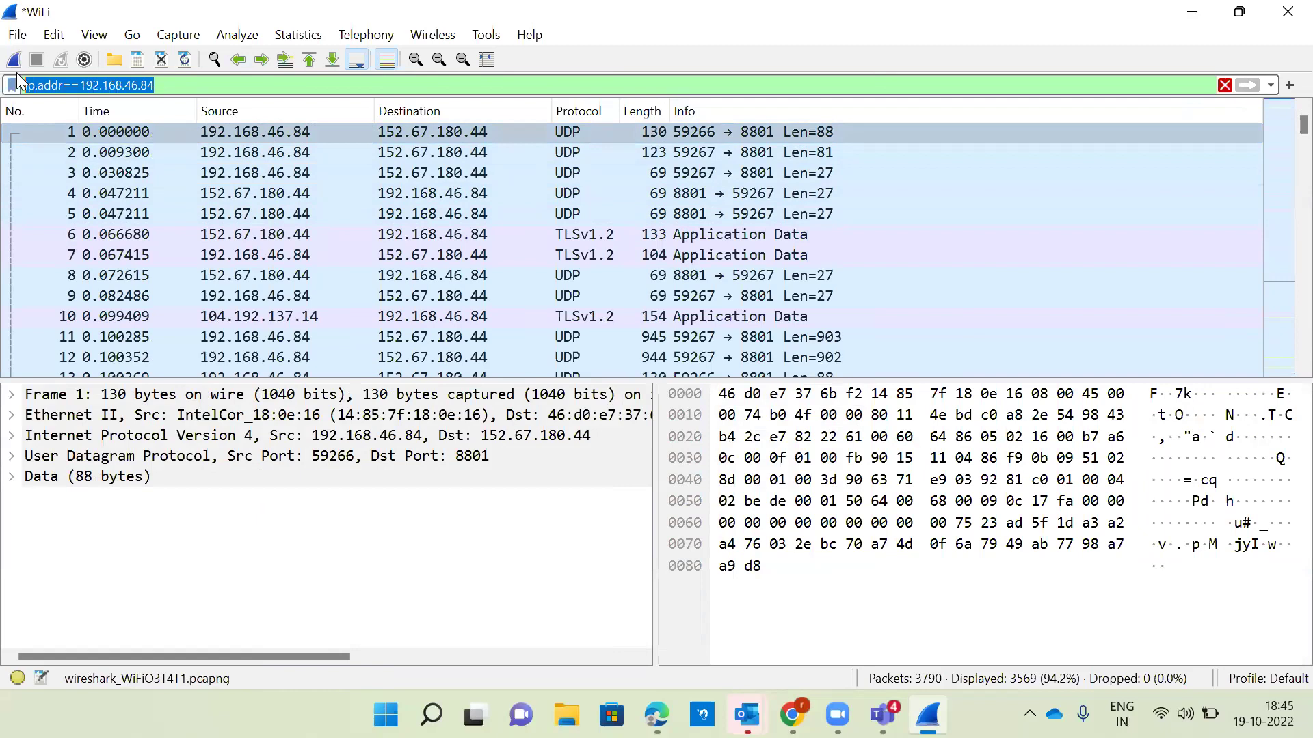
{"action": "key", "text": "BackSpace"}
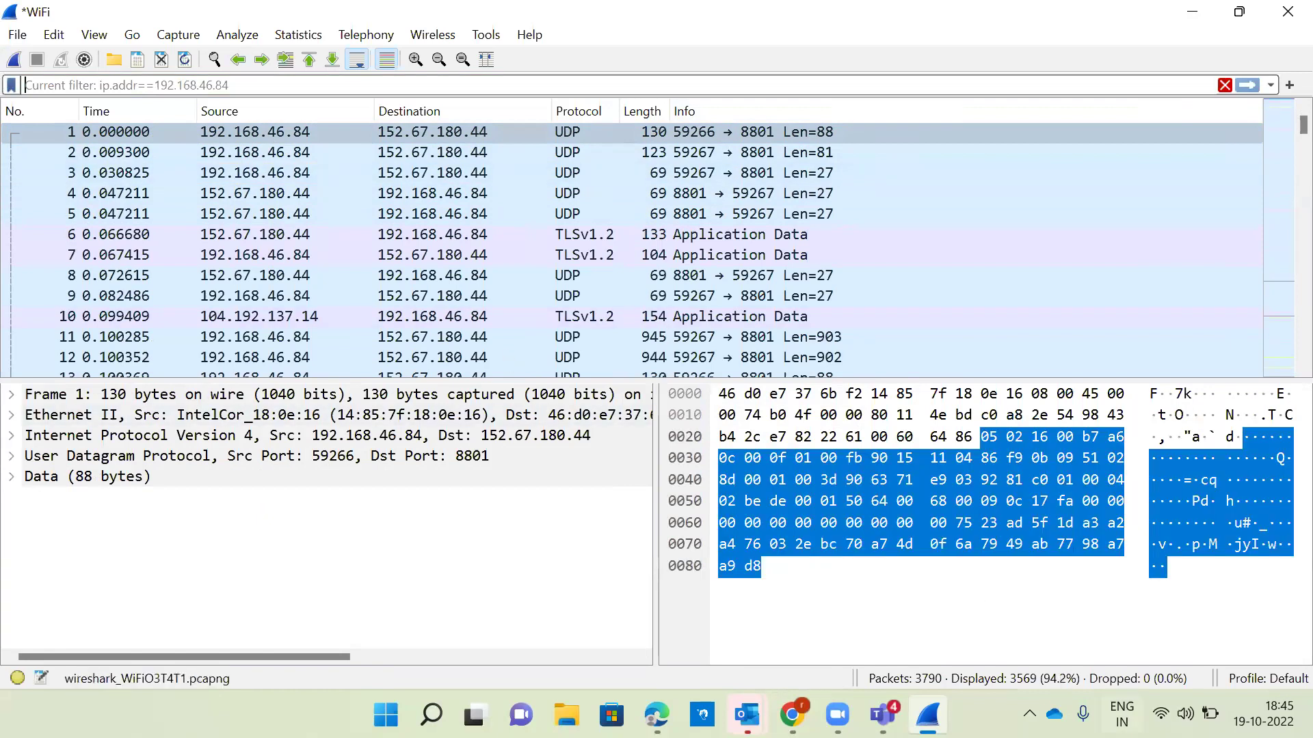
{"action": "mouse_move", "coordinate": [1160, 714]}
{"action": "left_click", "coordinate": [25, 84]}
{"action": "type", "text": "http"}
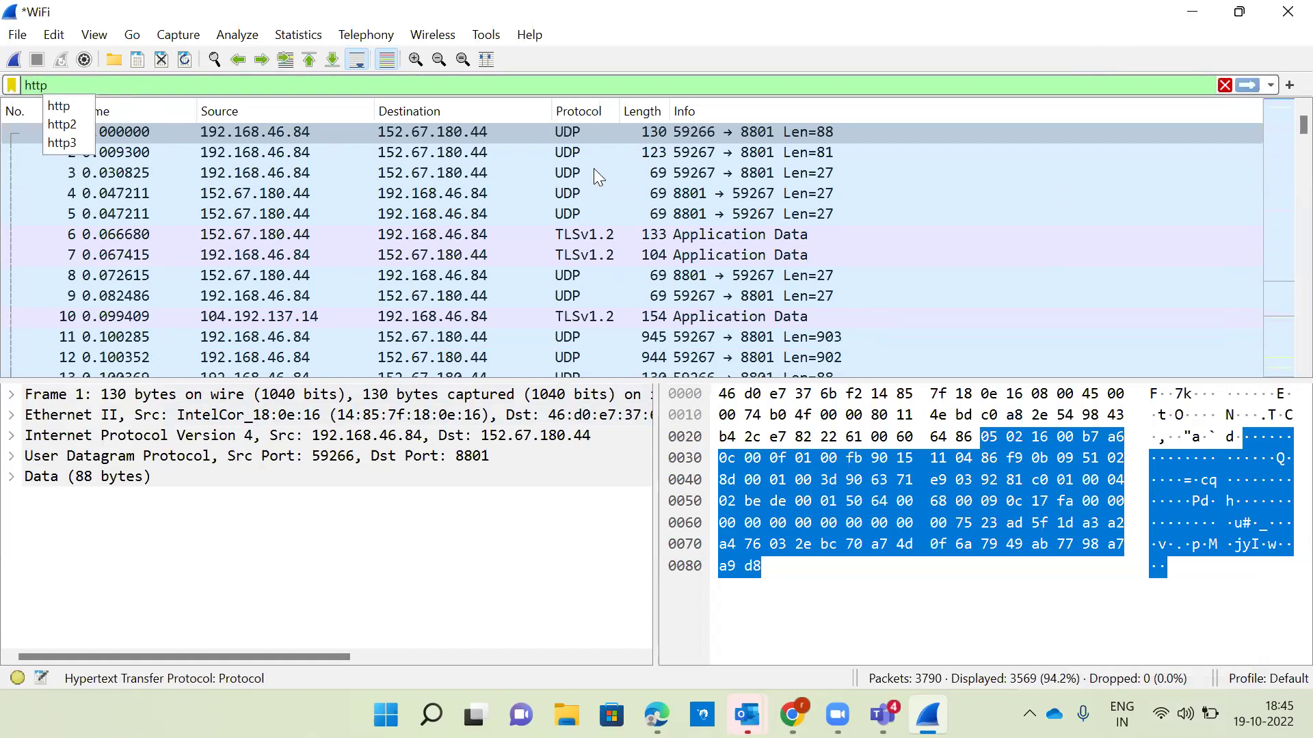
{"action": "key", "text": "Return"}
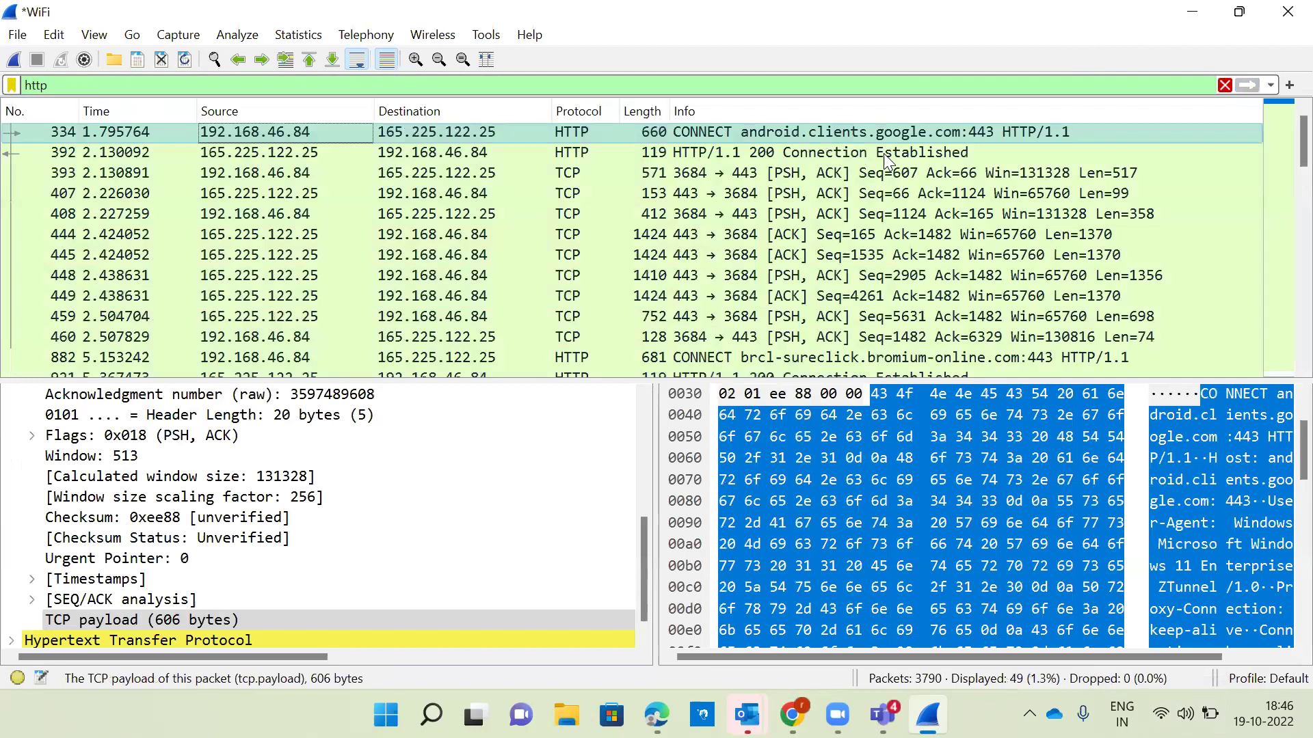
{"action": "left_click", "coordinate": [884, 153]}
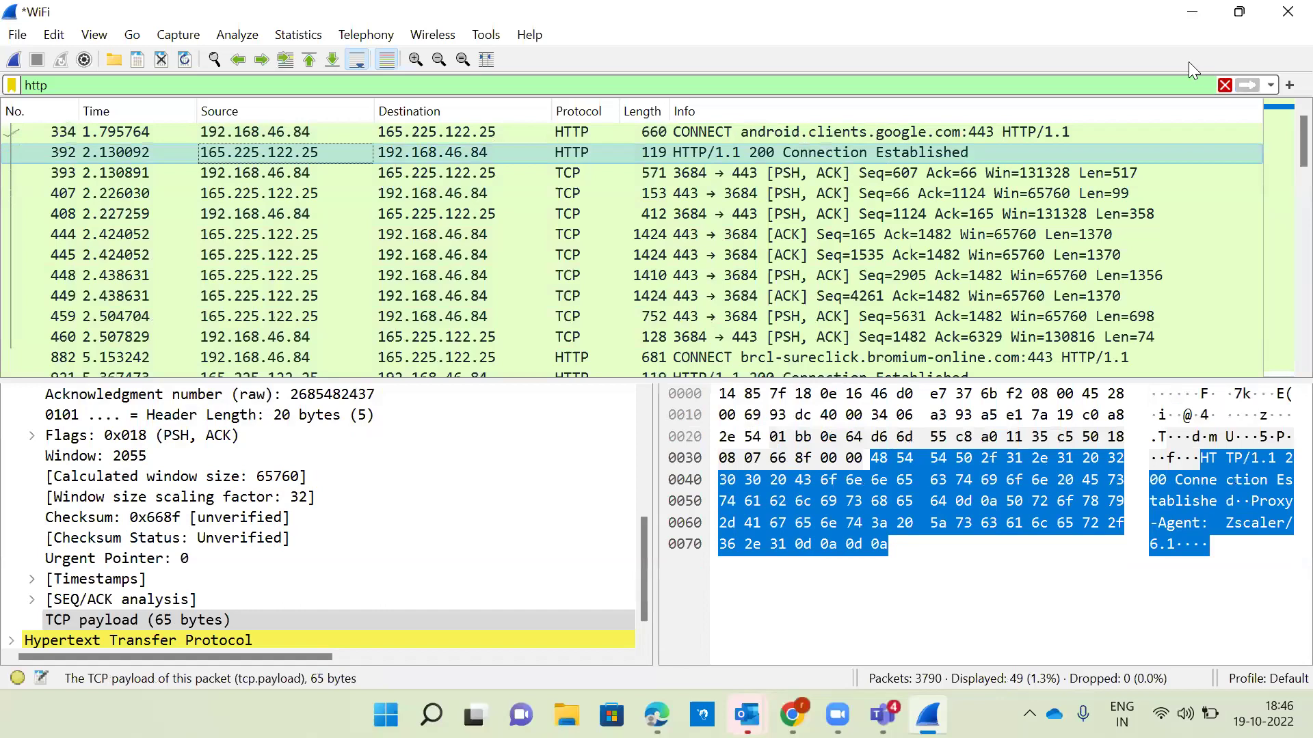
{"action": "left_click", "coordinate": [991, 153]}
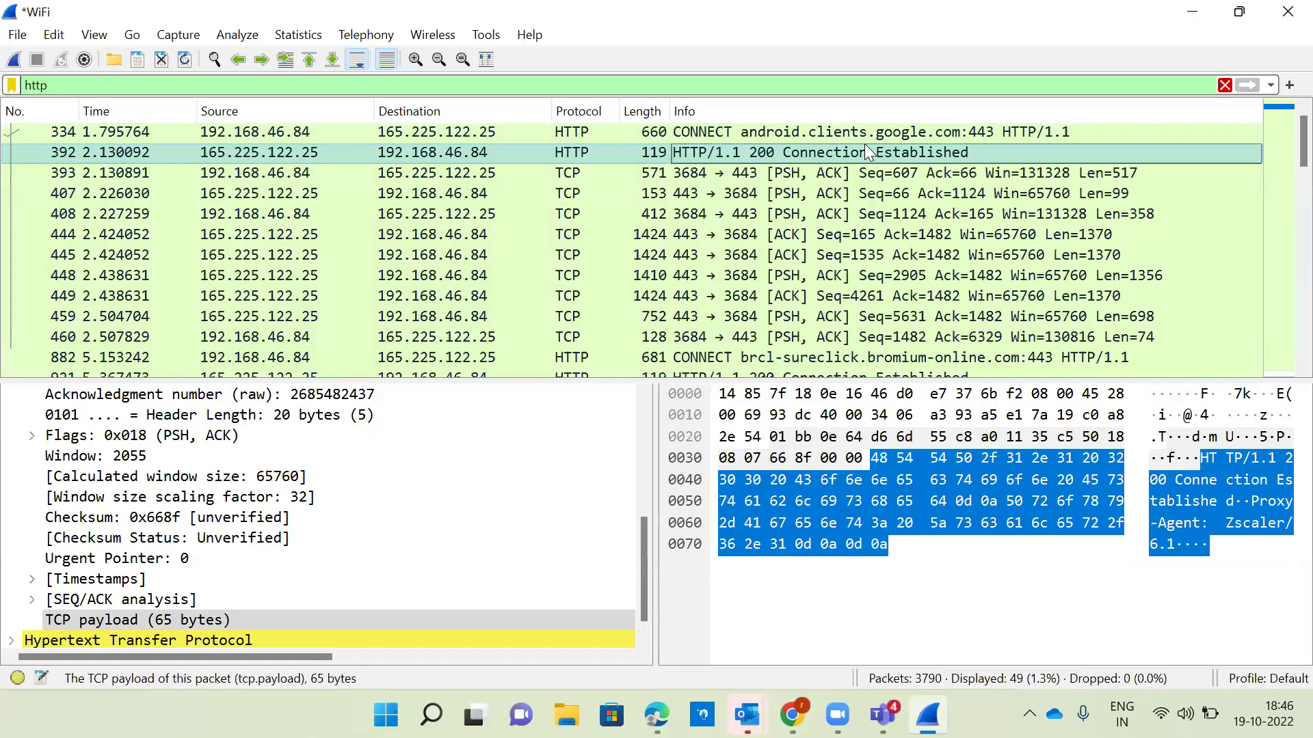
Step: Change the display filter to dns and apply it
{"action": "key", "text": "ctrl+slash"}
{"action": "type", "text": "dns"}
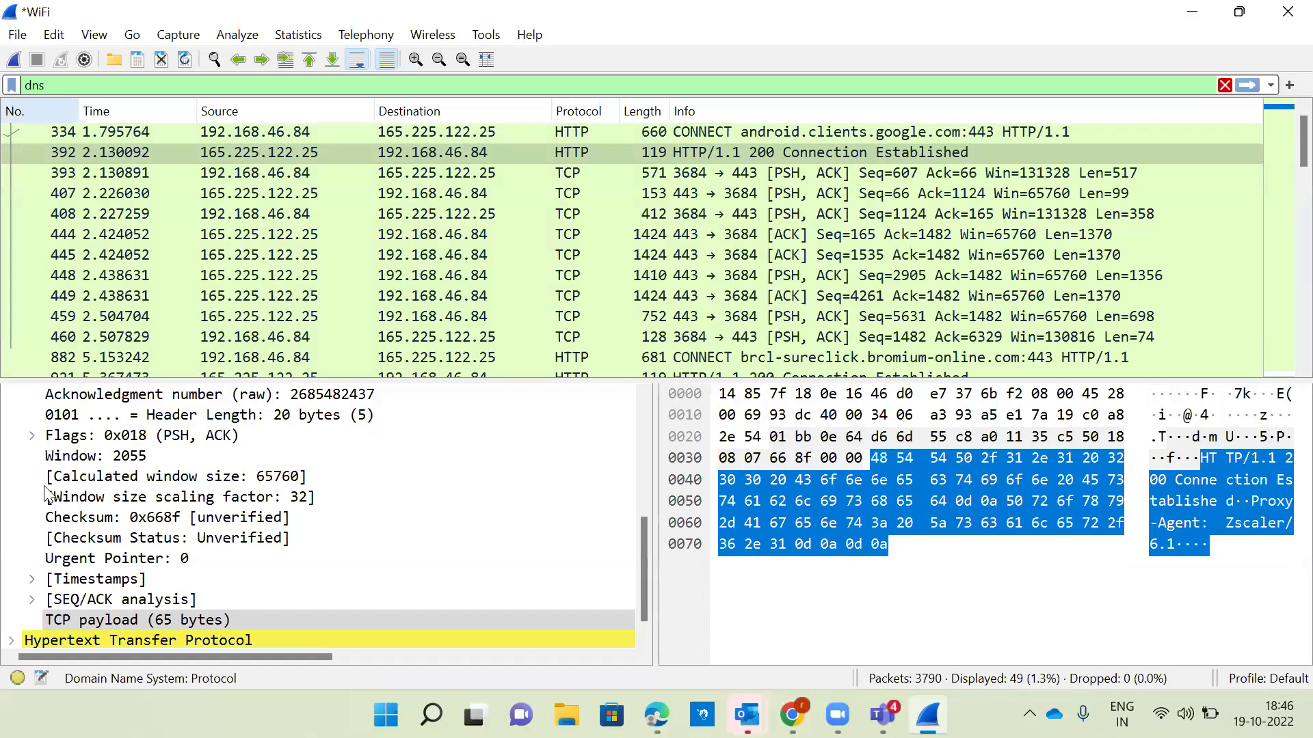
{"action": "key", "text": "Return"}
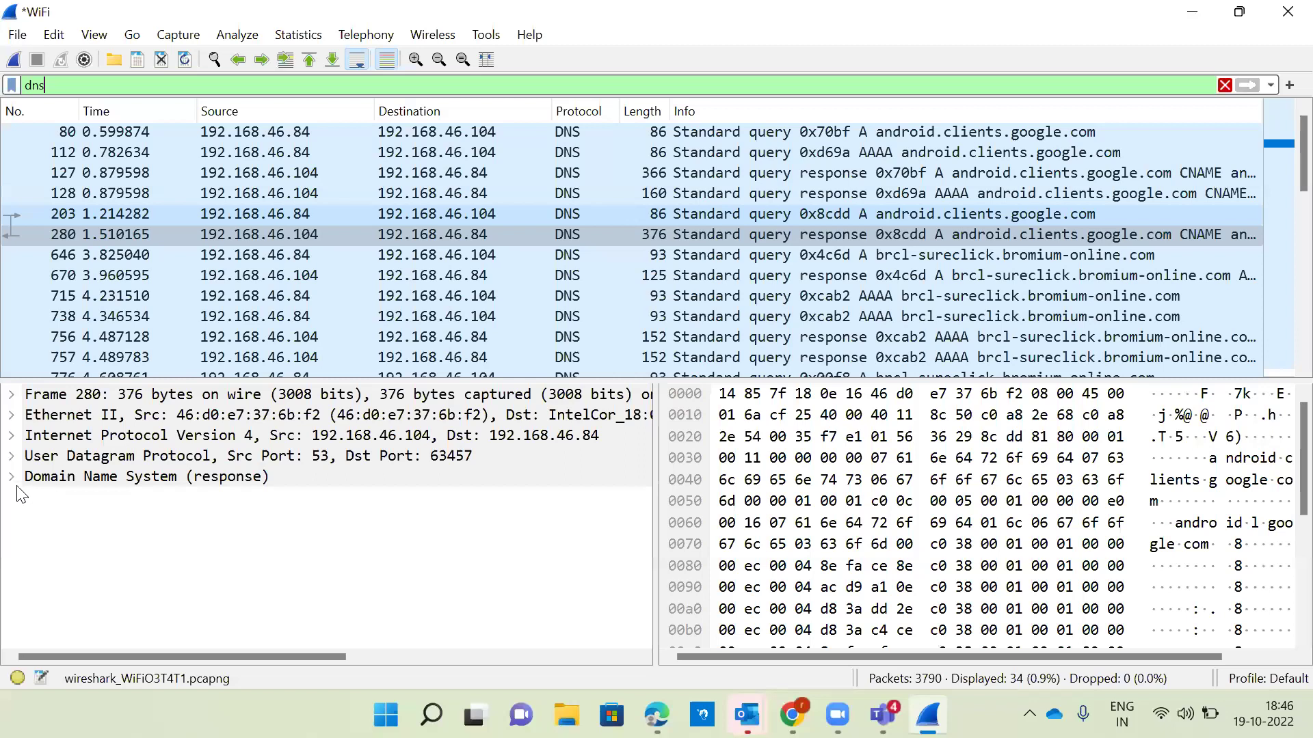
Step: Expand the Domain Name System details of query packet 80, and select AAAA query packet 112 for android.clients.google.com
{"action": "key", "text": "ctrl+Home"}
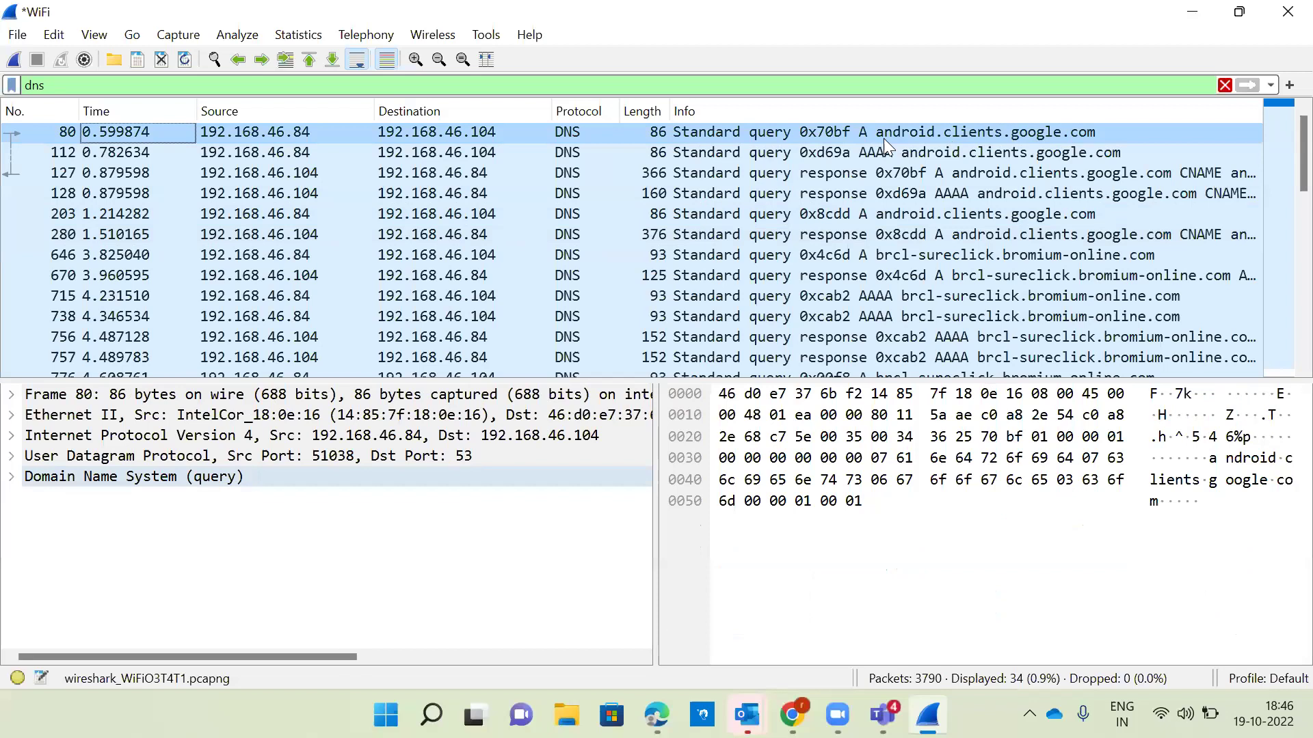
{"action": "key", "text": "Right"}
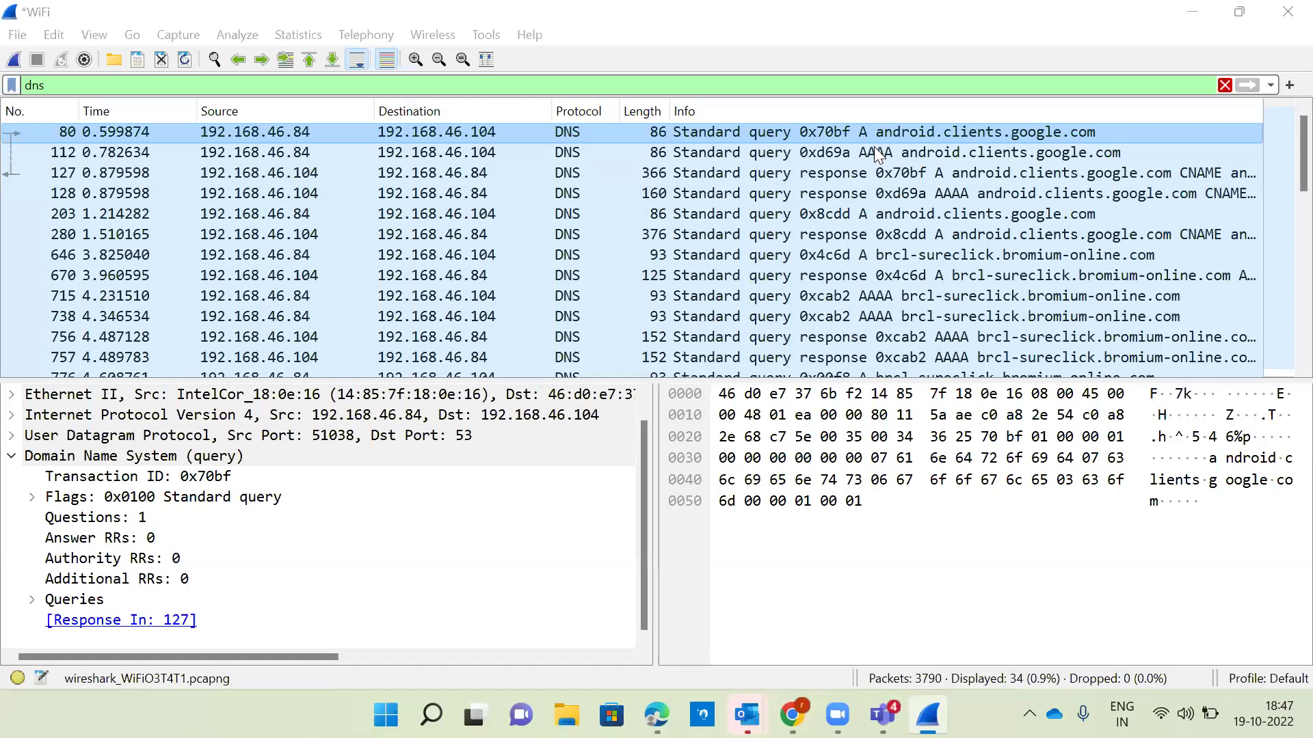
{"action": "left_click", "coordinate": [874, 147]}
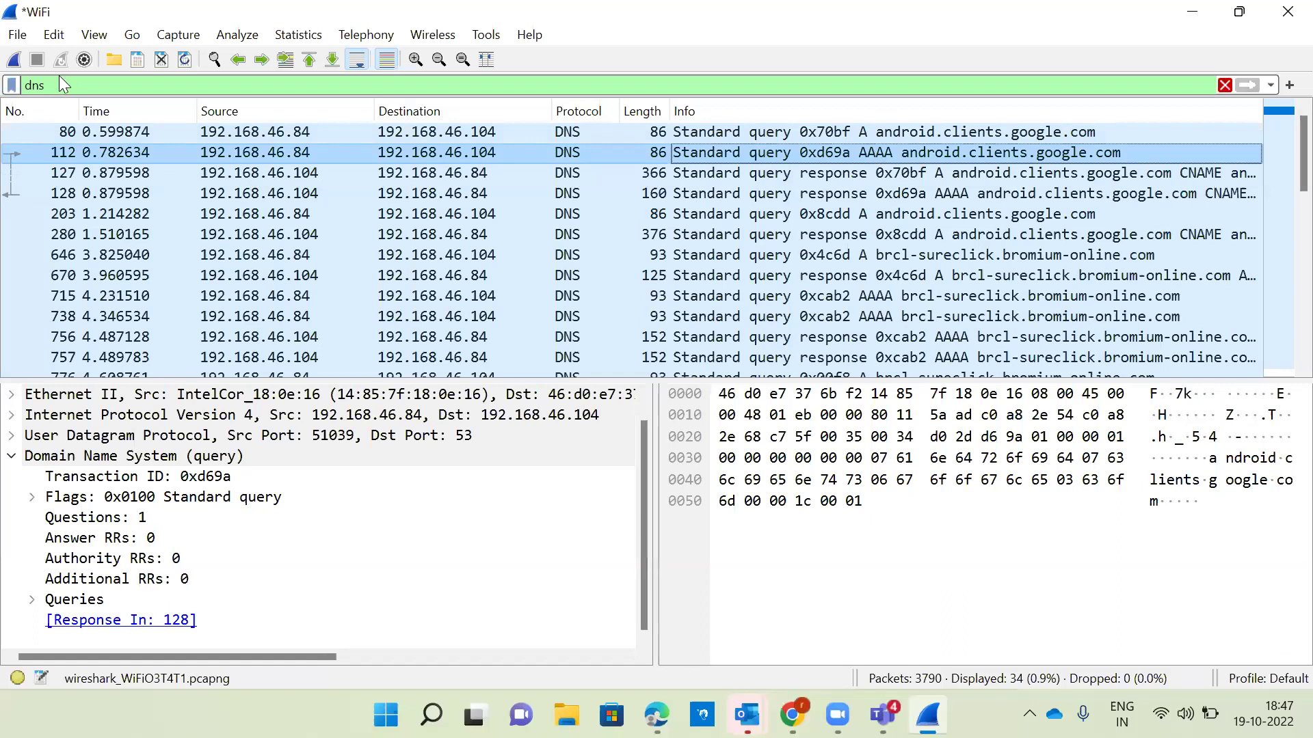
Step: Replace the display filter with tls and look through the TLSv1.2 application data packets
{"action": "key", "text": "BackSpace"}
{"action": "key", "text": "BackSpace"}
{"action": "key", "text": "BackSpace"}
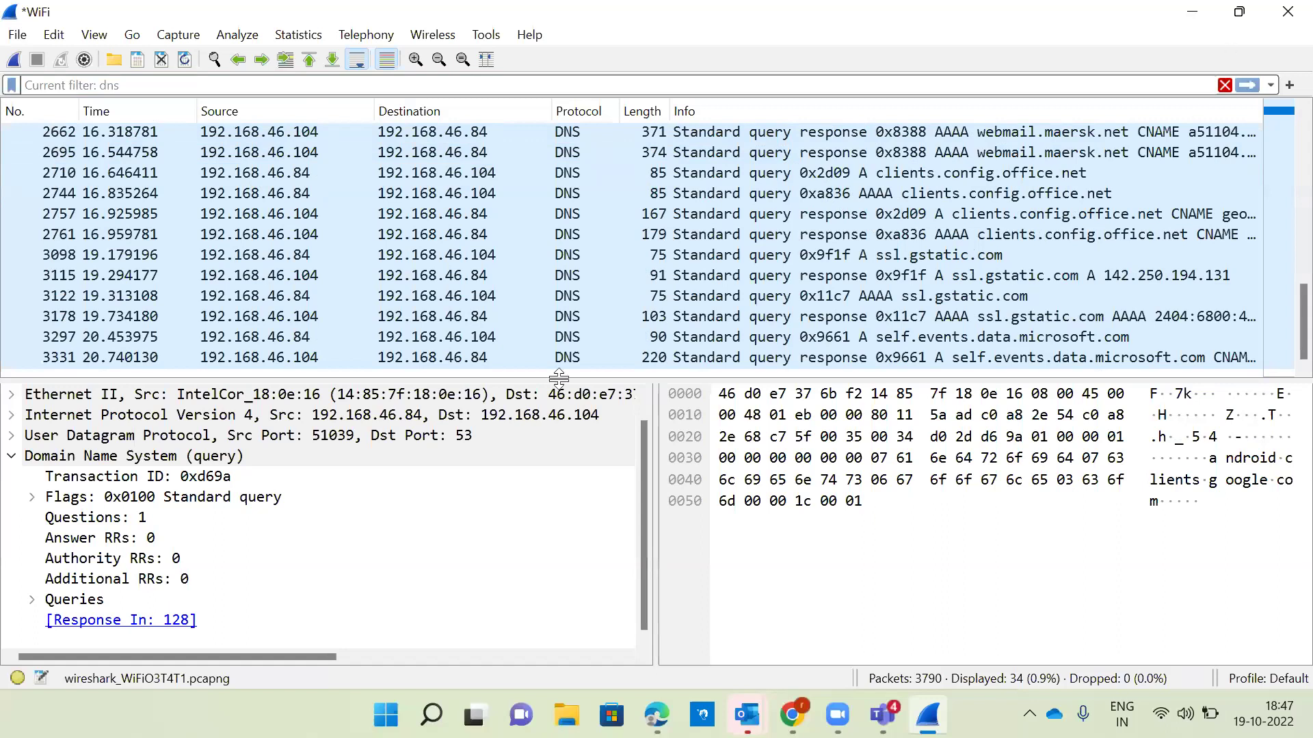
{"action": "type", "text": "ss"}
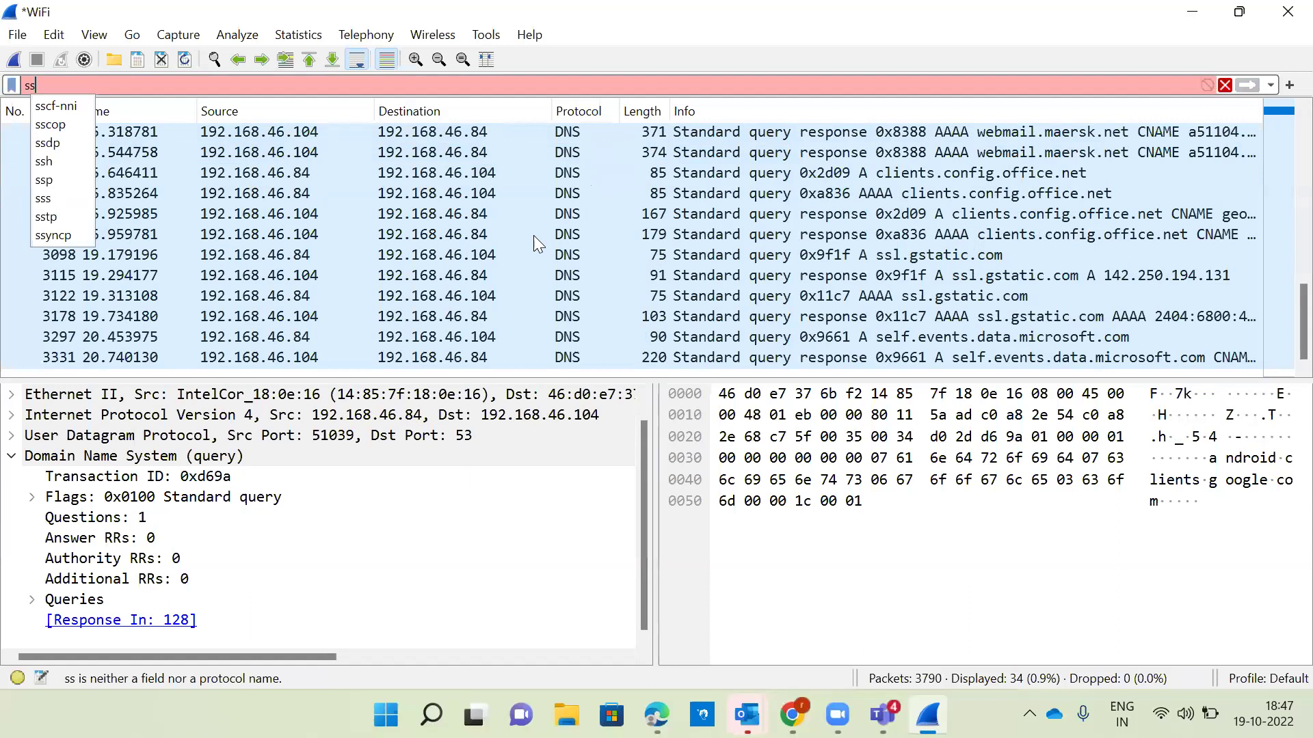
{"action": "key", "text": "BackSpace"}
{"action": "key", "text": "BackSpace"}
{"action": "type", "text": "tls"}
{"action": "key", "text": "Return"}
{"action": "scroll", "coordinate": [566, 234], "scroll_direction": "down", "scroll_amount": 20}
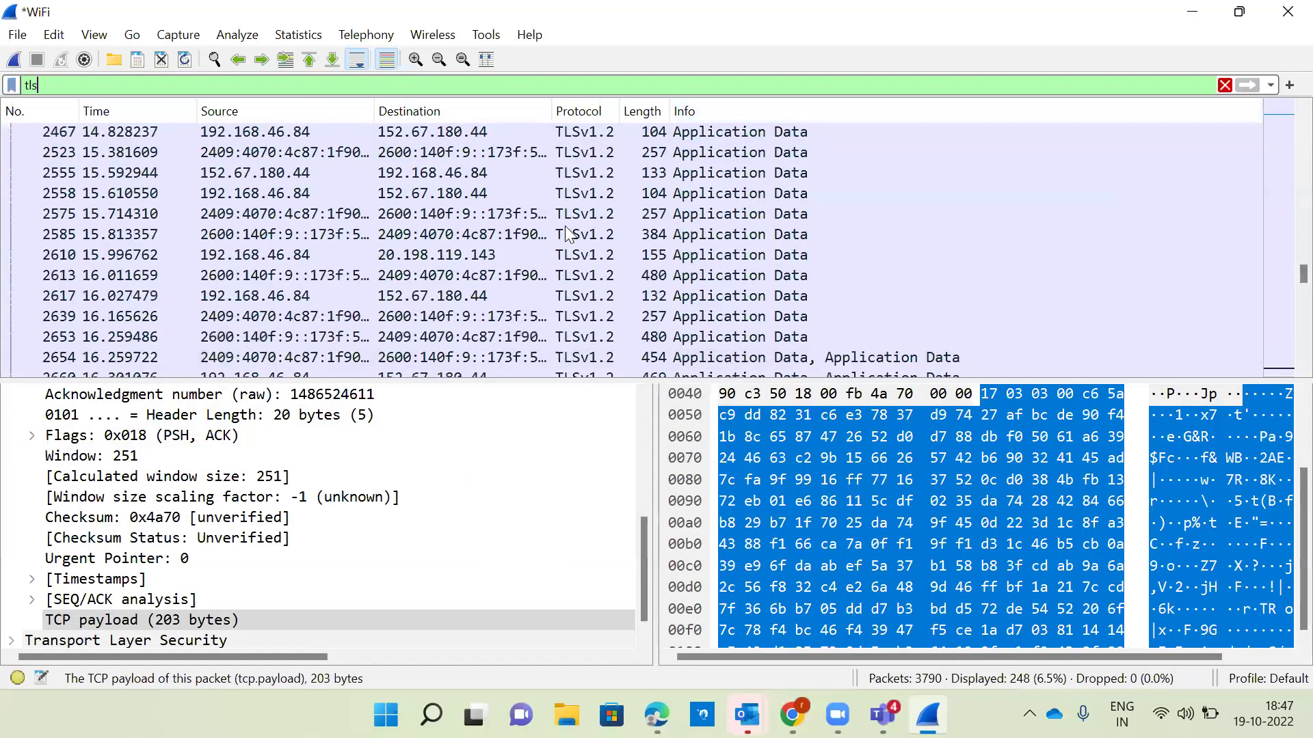
{"action": "scroll", "coordinate": [566, 234], "scroll_direction": "up", "scroll_amount": 4}
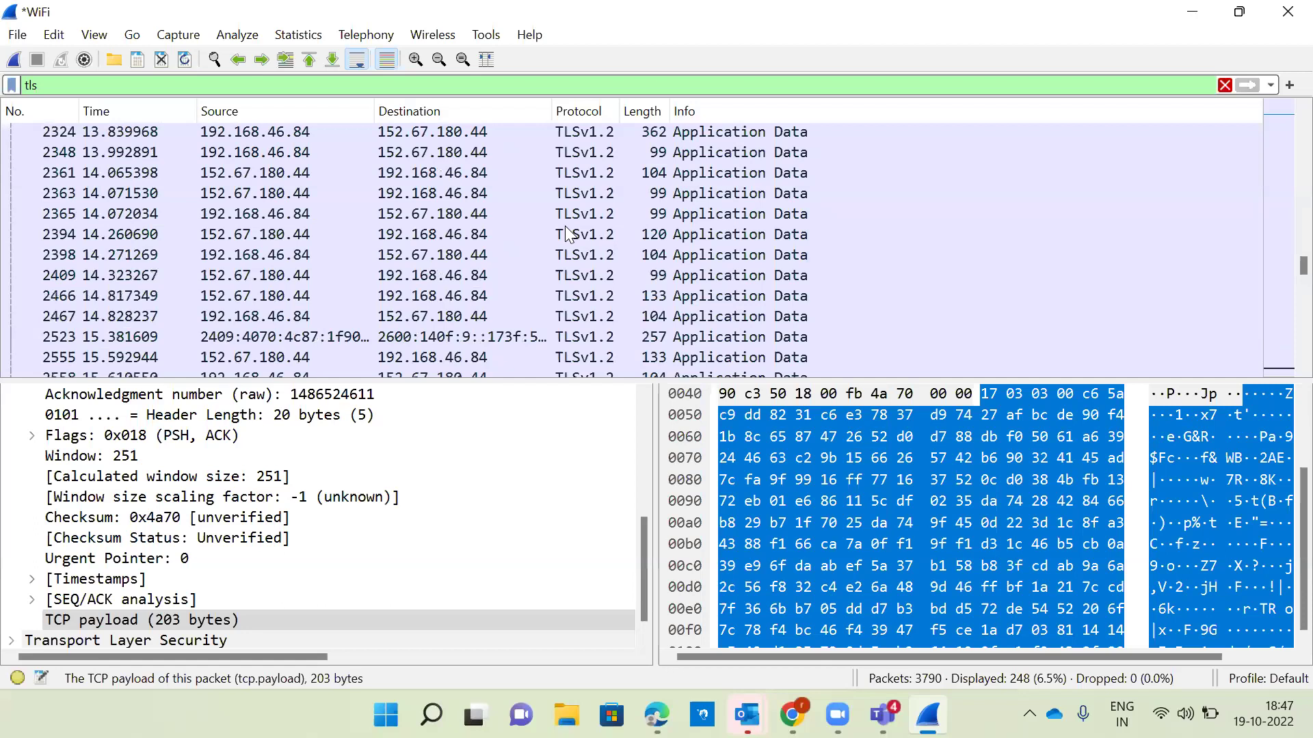
{"action": "scroll", "coordinate": [566, 234], "scroll_direction": "up", "scroll_amount": 20}
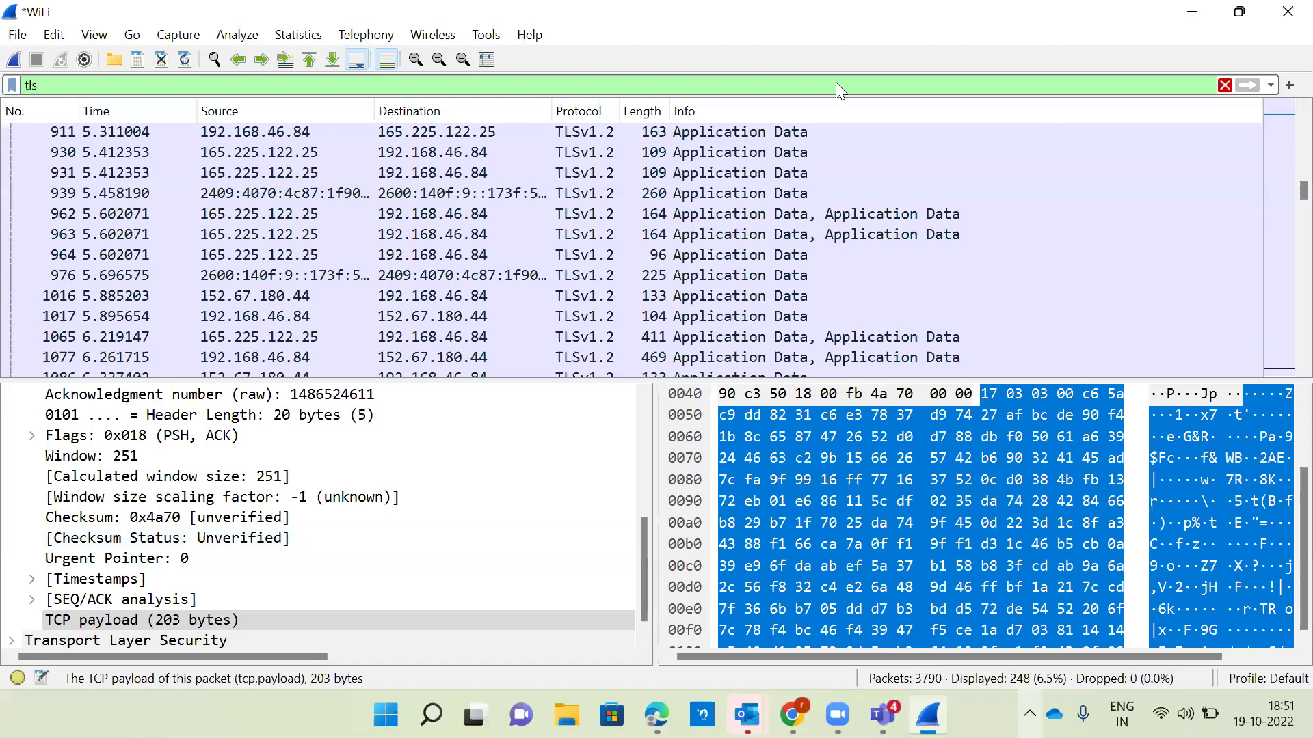
Step: Switch to Chrome, search Google for ibomma and open the ww1.ibomma.one result
{"action": "key", "text": "alt+Tab"}
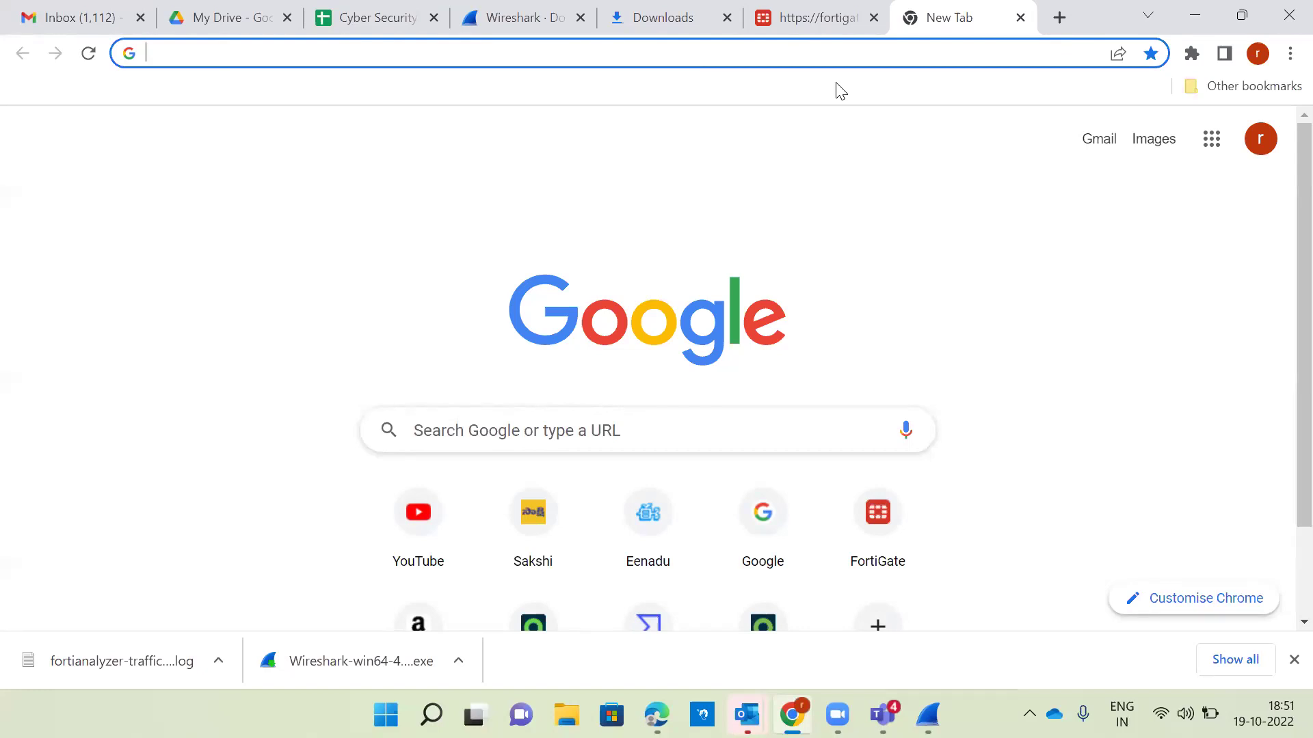
{"action": "type", "text": "ibomma"}
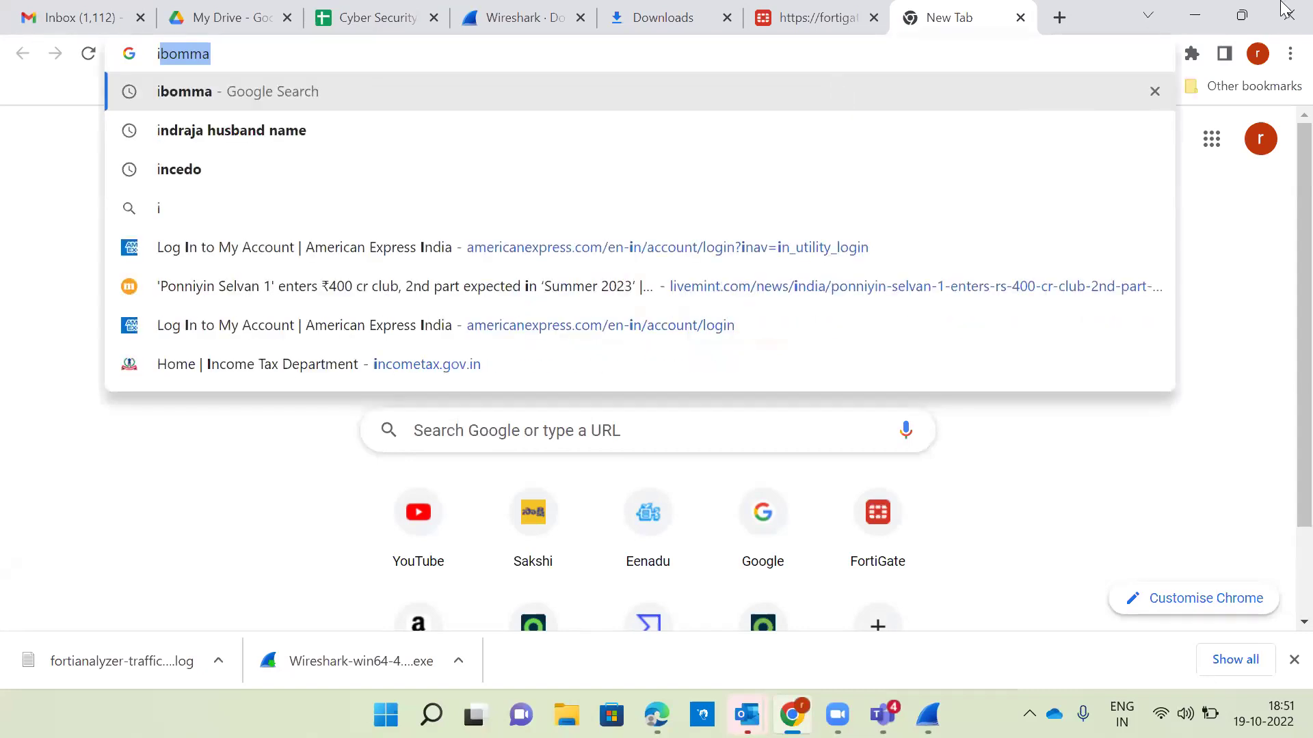
{"action": "key", "text": "Return"}
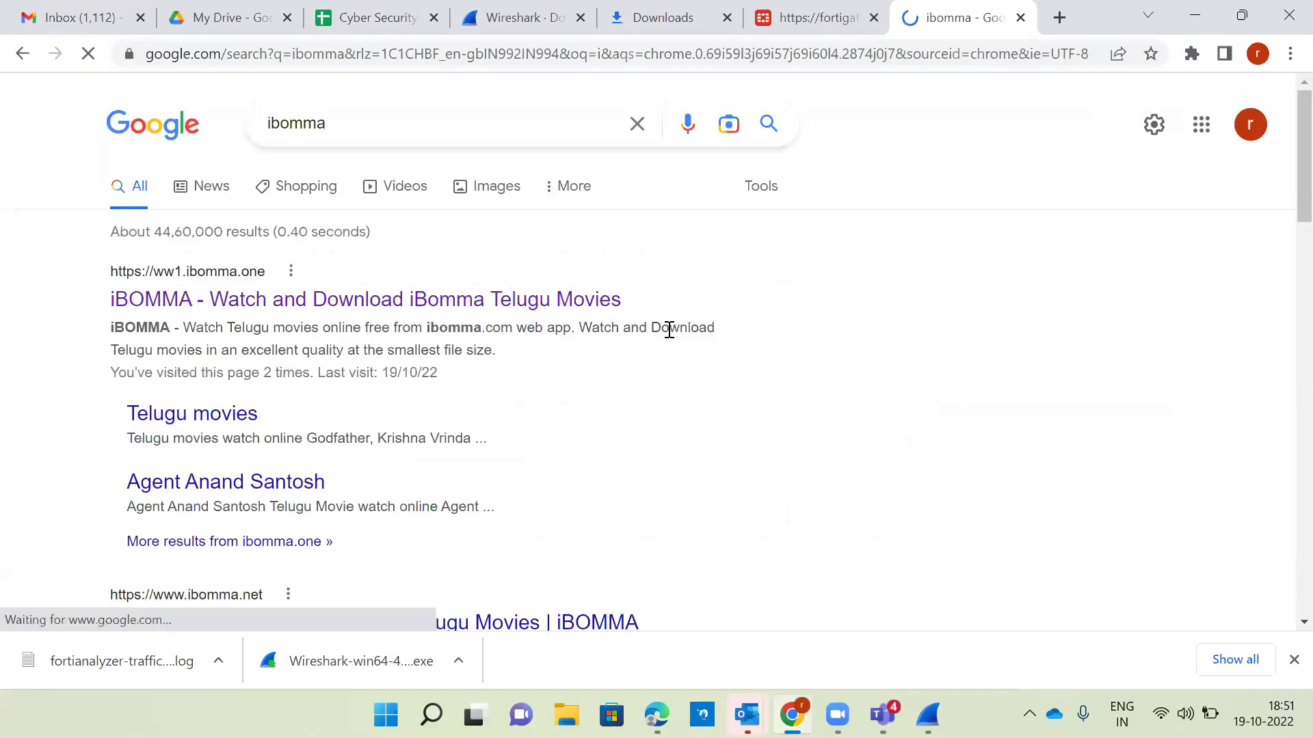
{"action": "scroll", "coordinate": [540, 290], "scroll_direction": "down", "scroll_amount": 3}
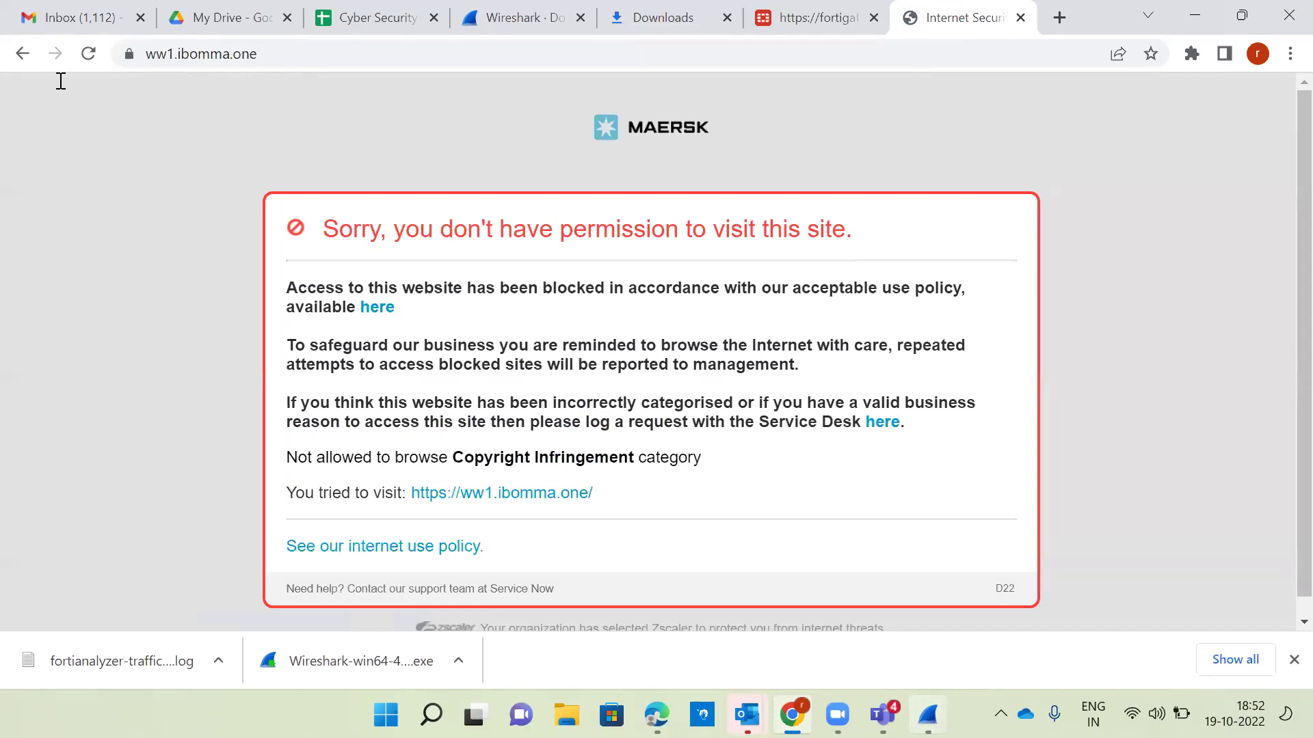
Step: Switch back to Wireshark, apply the display filter http and look through the filtered CONNECT requests and responses
{"action": "key", "text": "alt+Tab"}
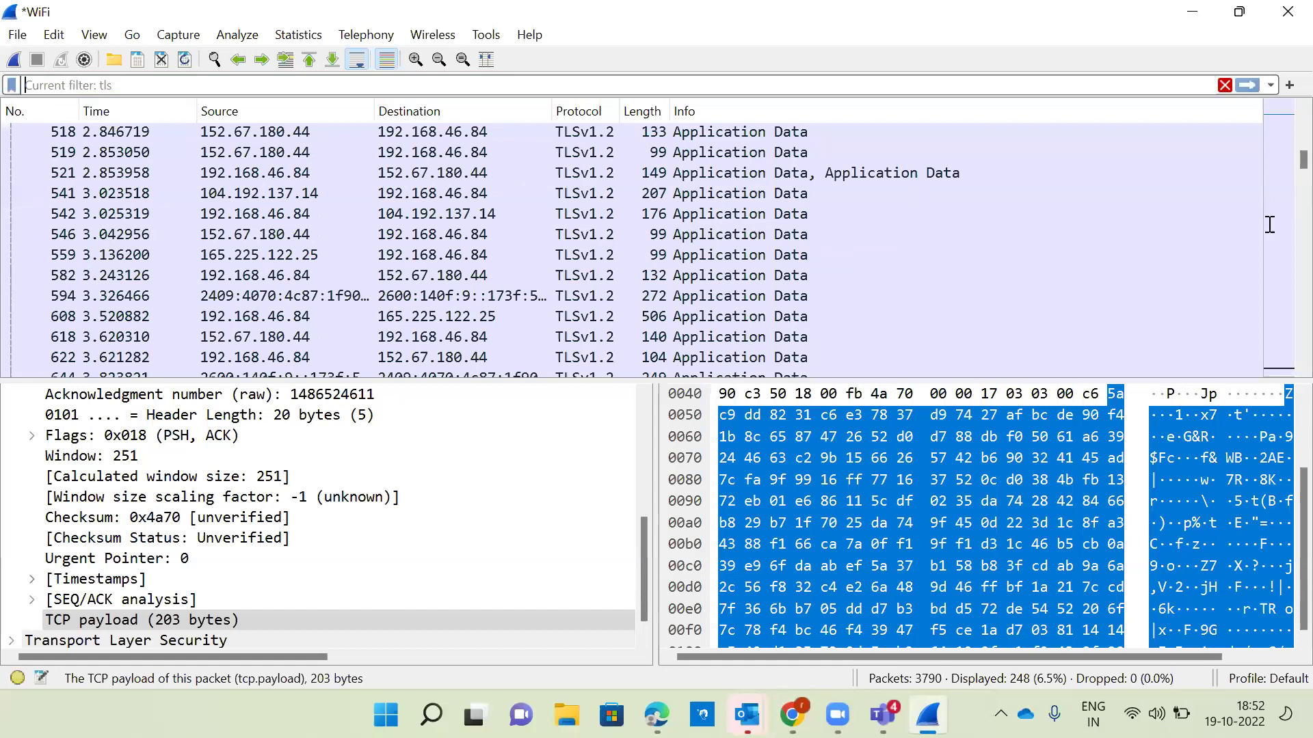
{"action": "type", "text": "http"}
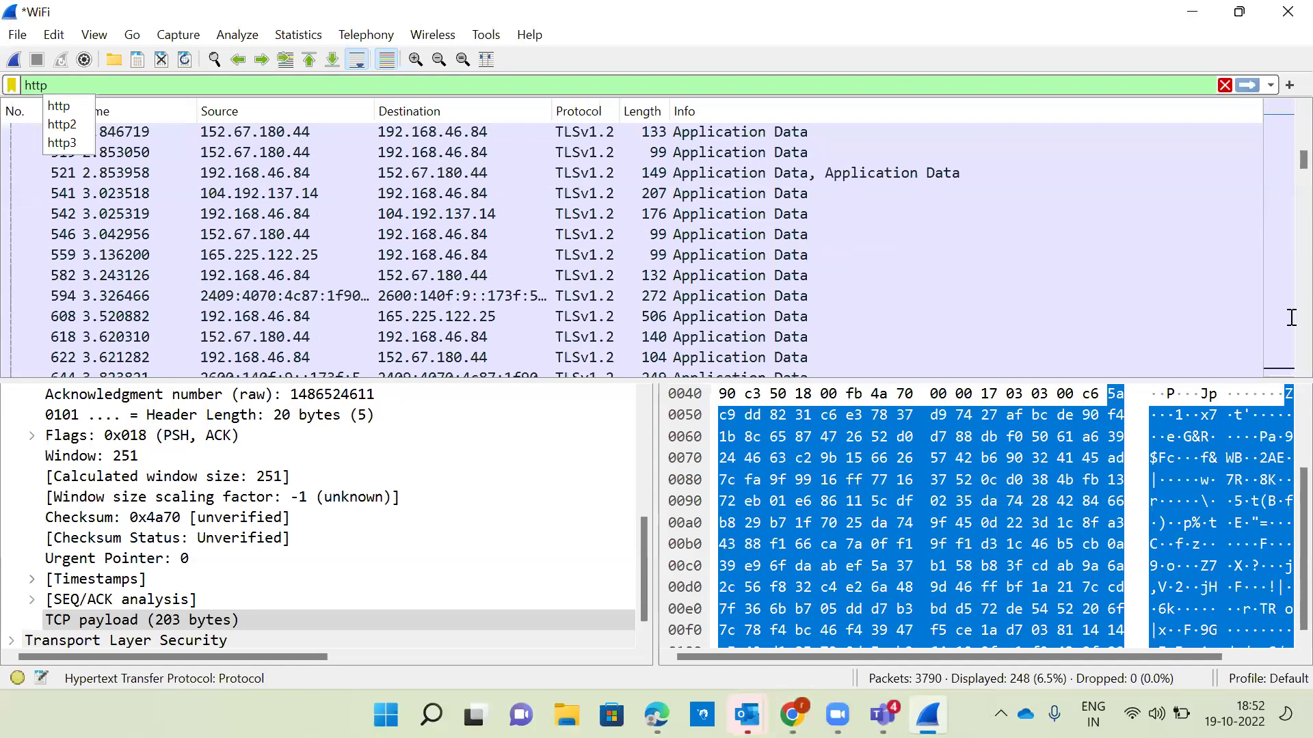
{"action": "key", "text": "Return"}
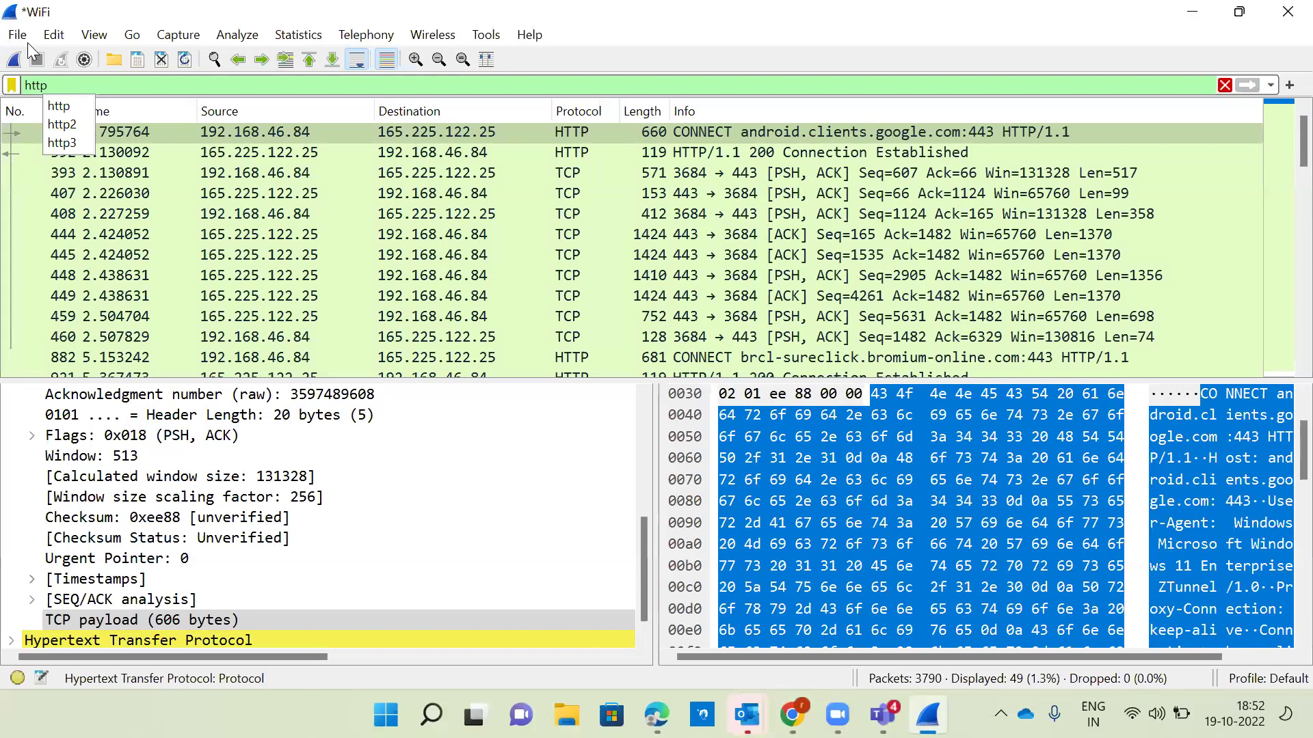
{"action": "left_click", "coordinate": [344, 139]}
{"action": "scroll", "coordinate": [343, 138], "scroll_direction": "down", "scroll_amount": 5}
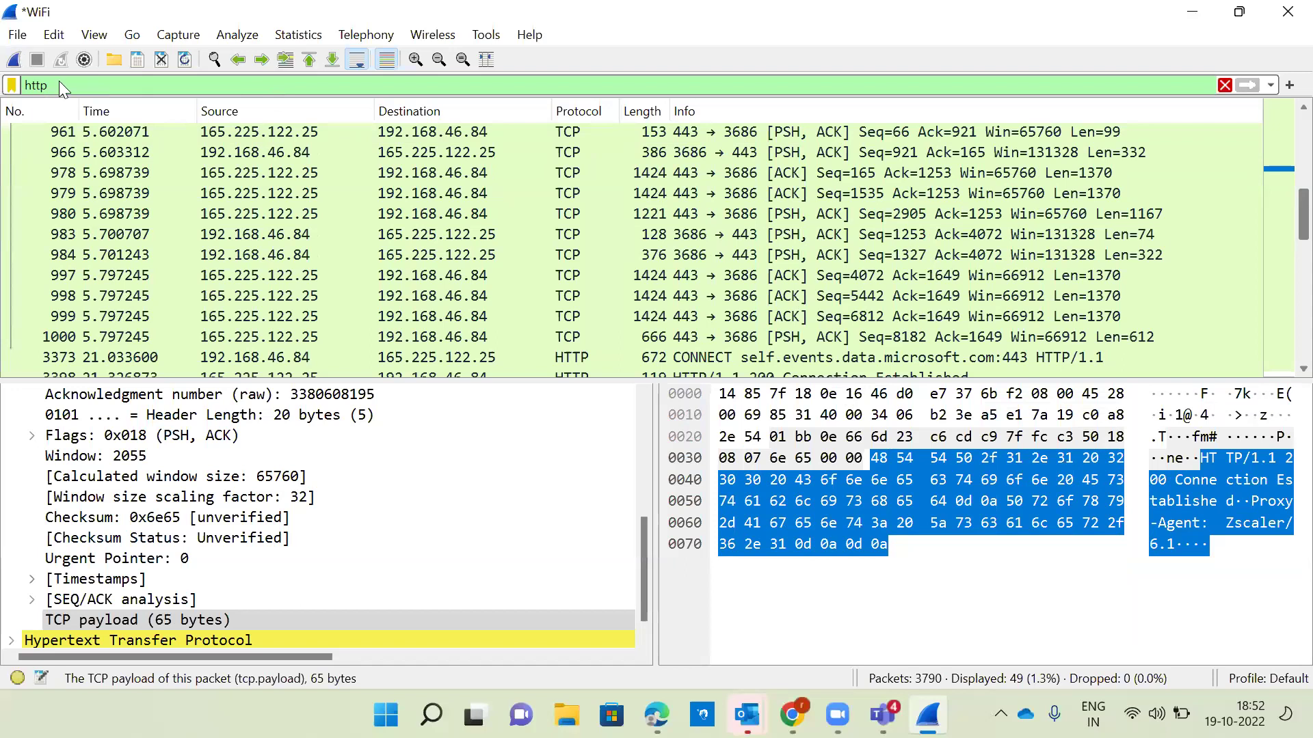
Step: Replace the http display filter text with dns and start a new WiFi capture
{"action": "key", "text": "BackSpace"}
{"action": "key", "text": "BackSpace"}
{"action": "key", "text": "BackSpace"}
{"action": "key", "text": "BackSpace"}
{"action": "type", "text": "dns"}
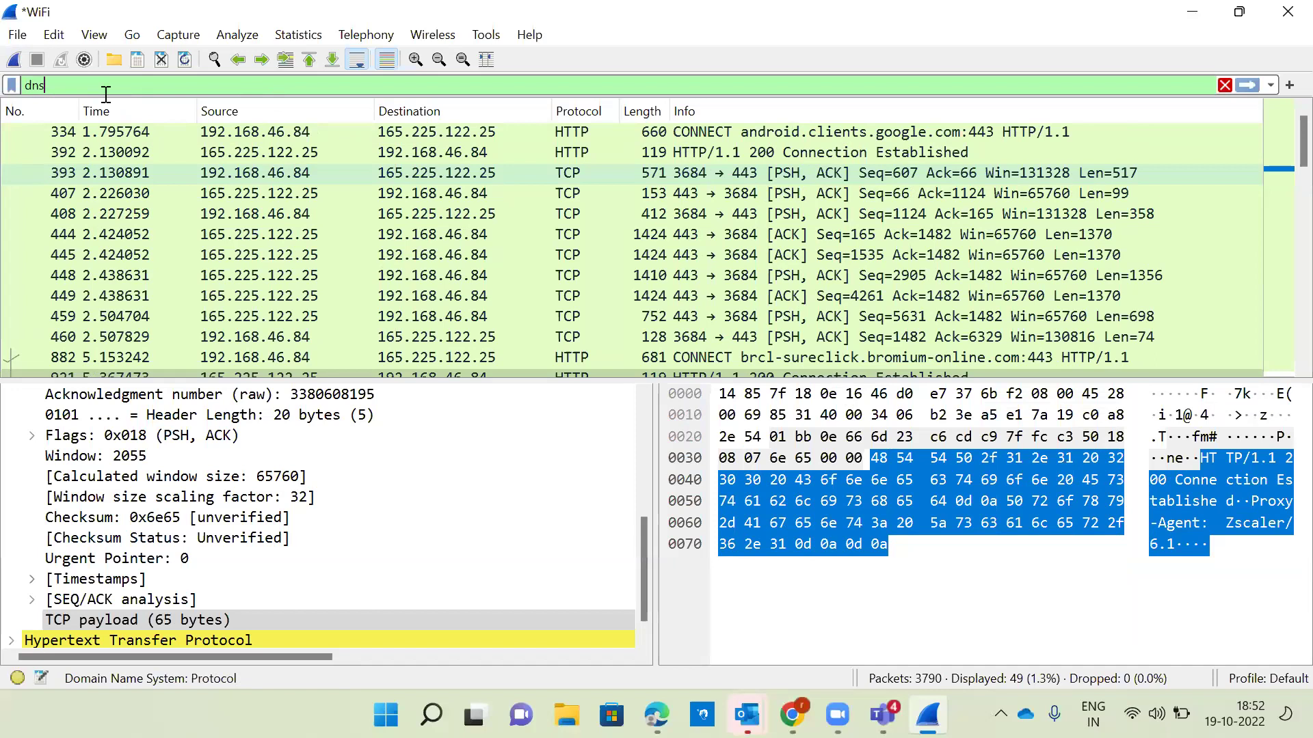
{"action": "key", "text": "ctrl+e"}
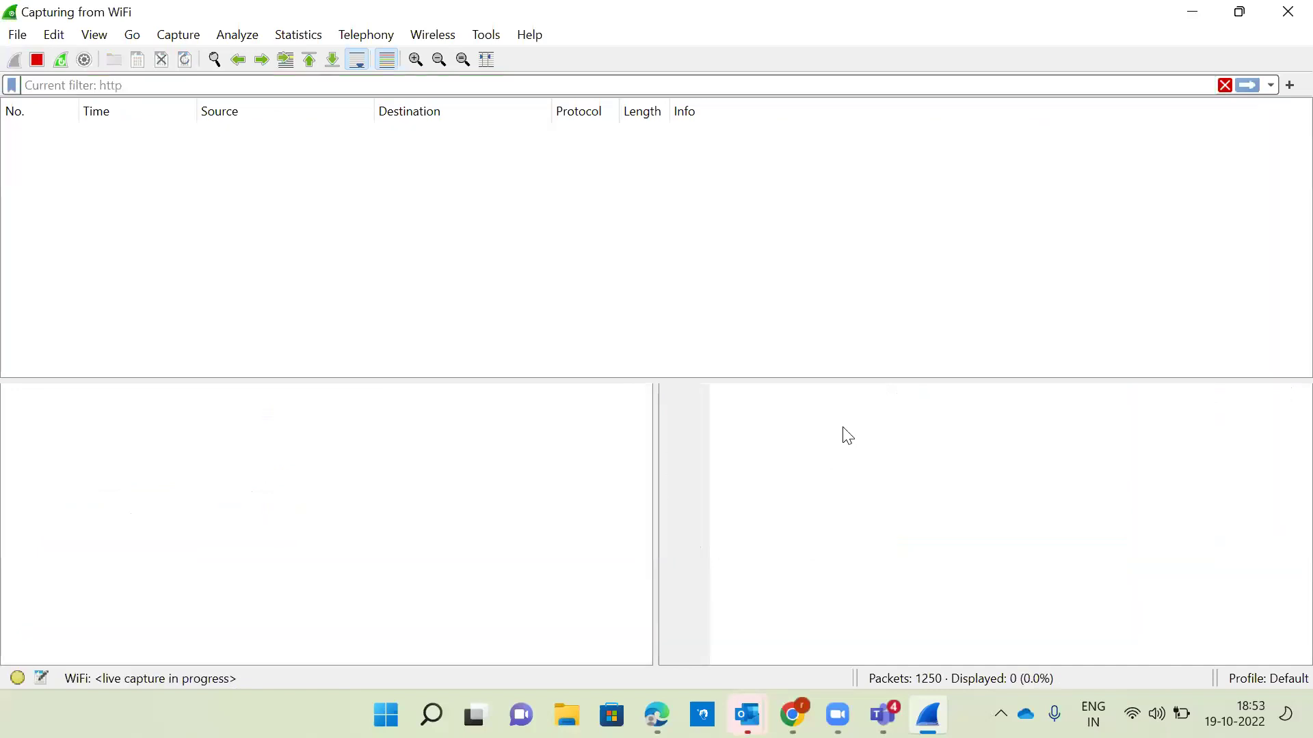
Step: Restart the live WiFi capture repeatedly, continuing without saving the captured packets each time
{"action": "left_click", "coordinate": [61, 61]}
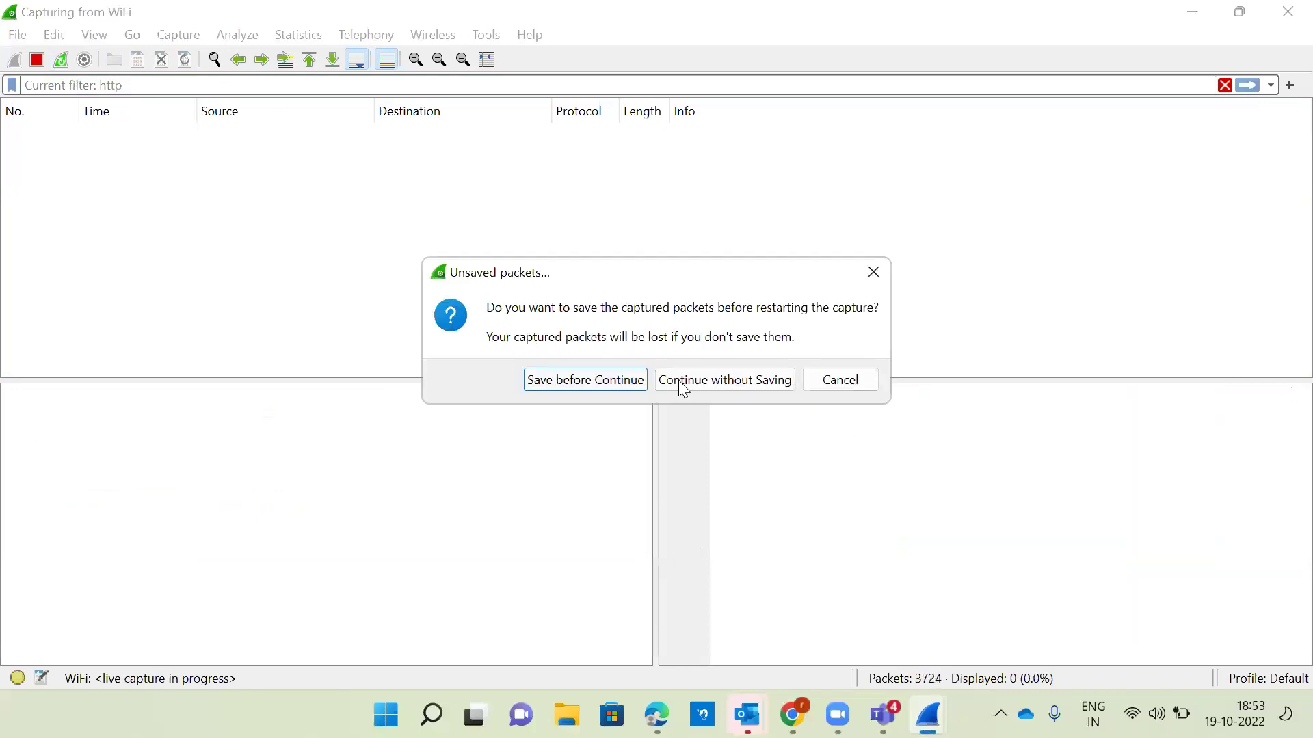
{"action": "left_click", "coordinate": [708, 375]}
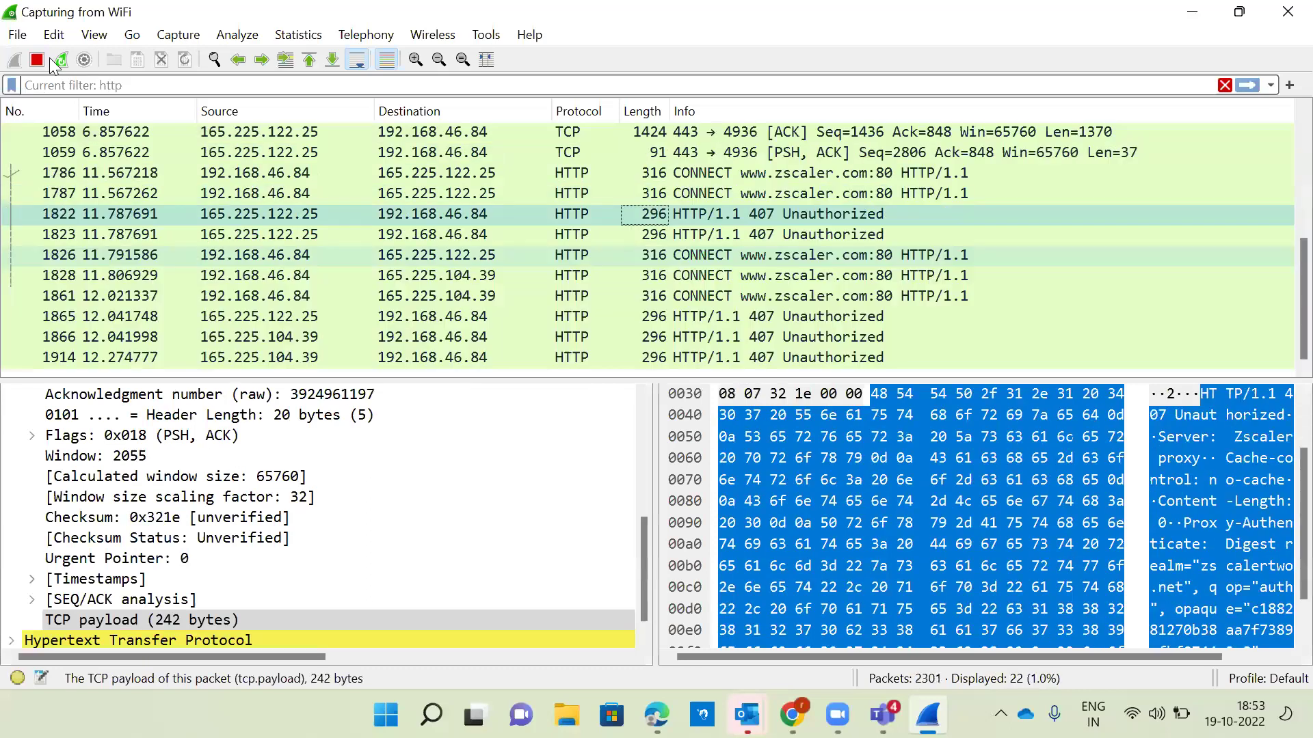
{"action": "left_click", "coordinate": [56, 62]}
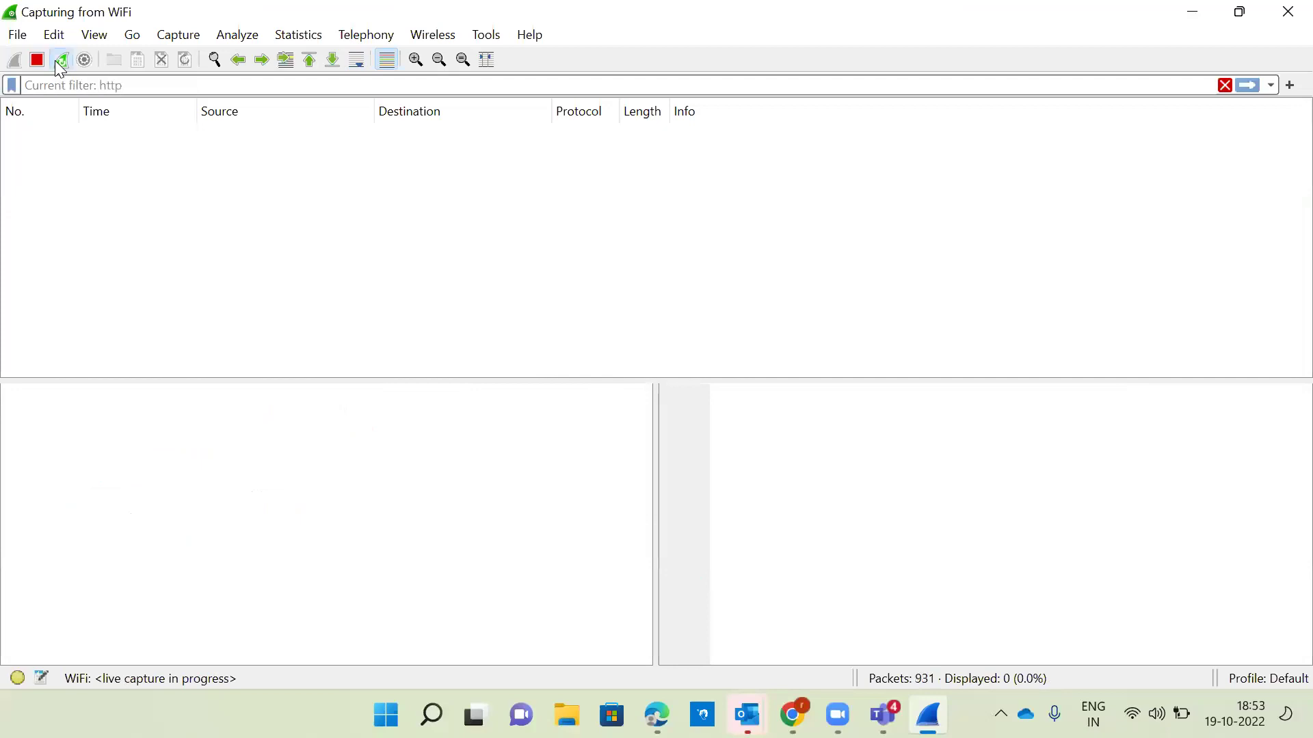
{"action": "left_click", "coordinate": [57, 61]}
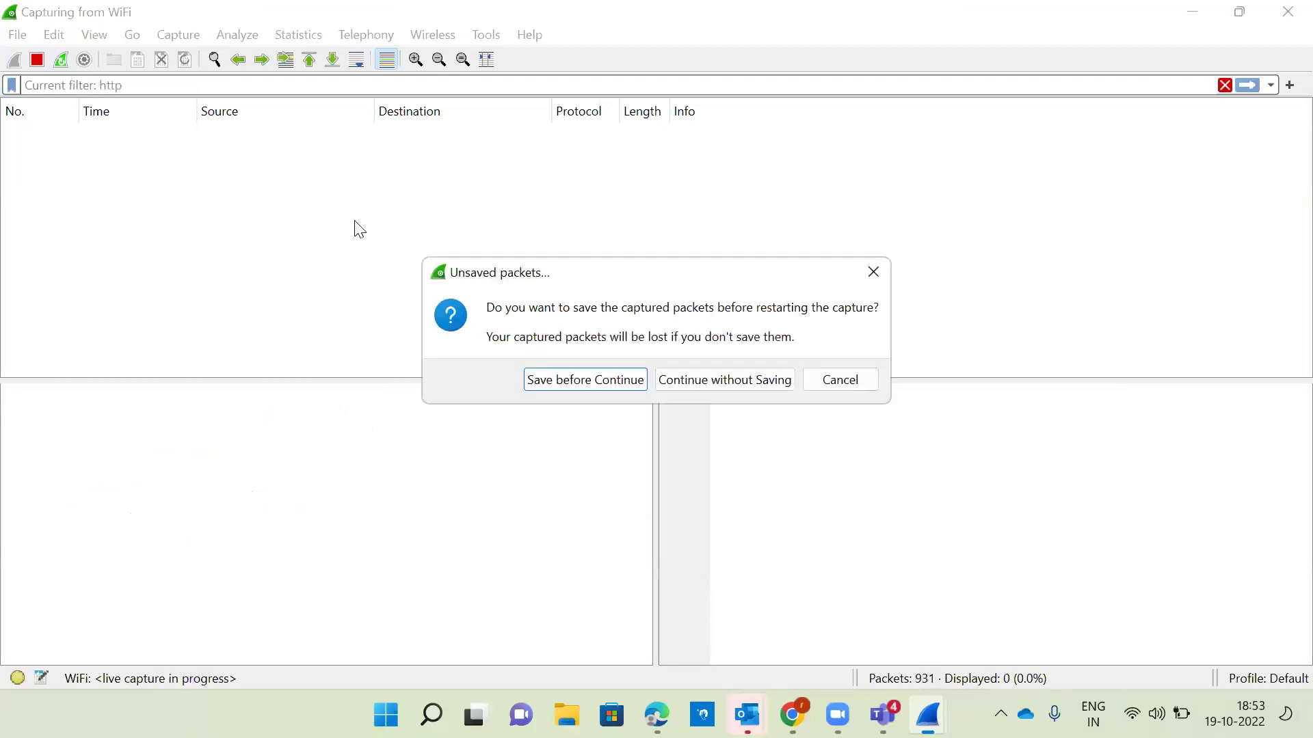
{"action": "left_click", "coordinate": [757, 385]}
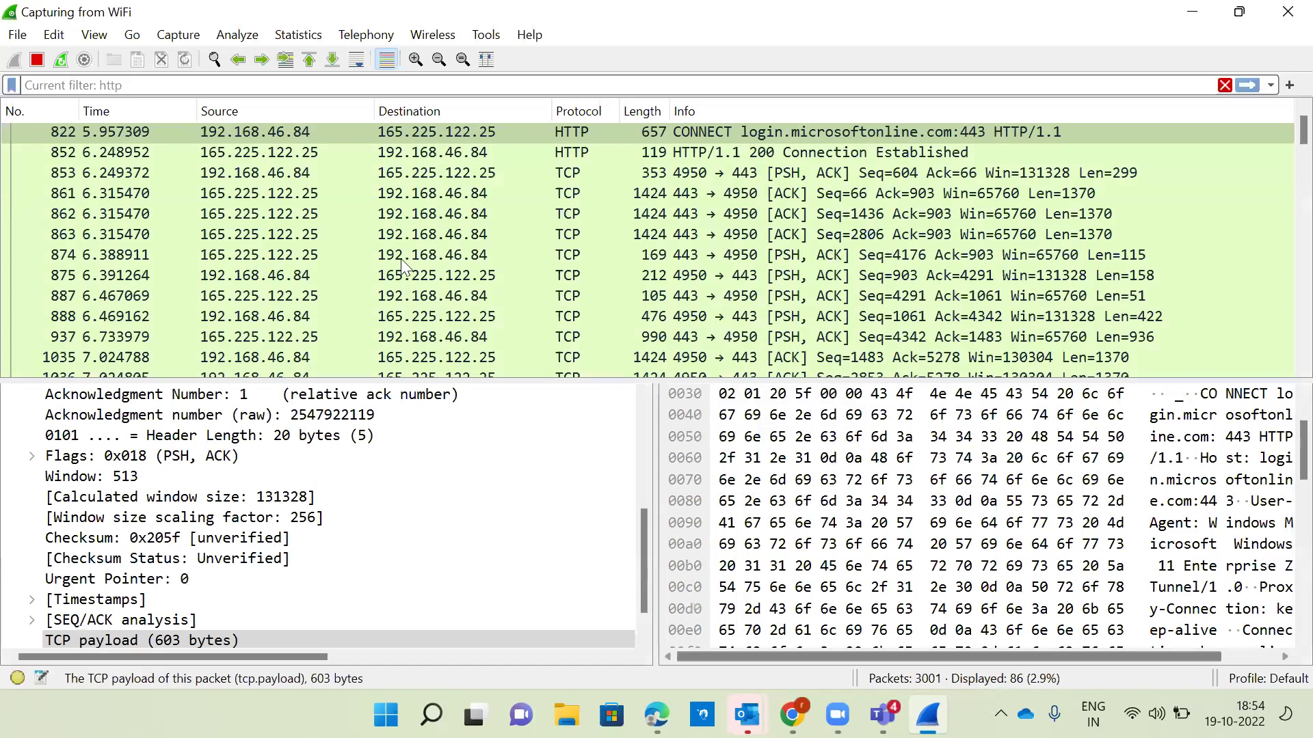
Step: Select TCP packet 875 and look through the http-filtered packets of the live capture
{"action": "left_click", "coordinate": [767, 249]}
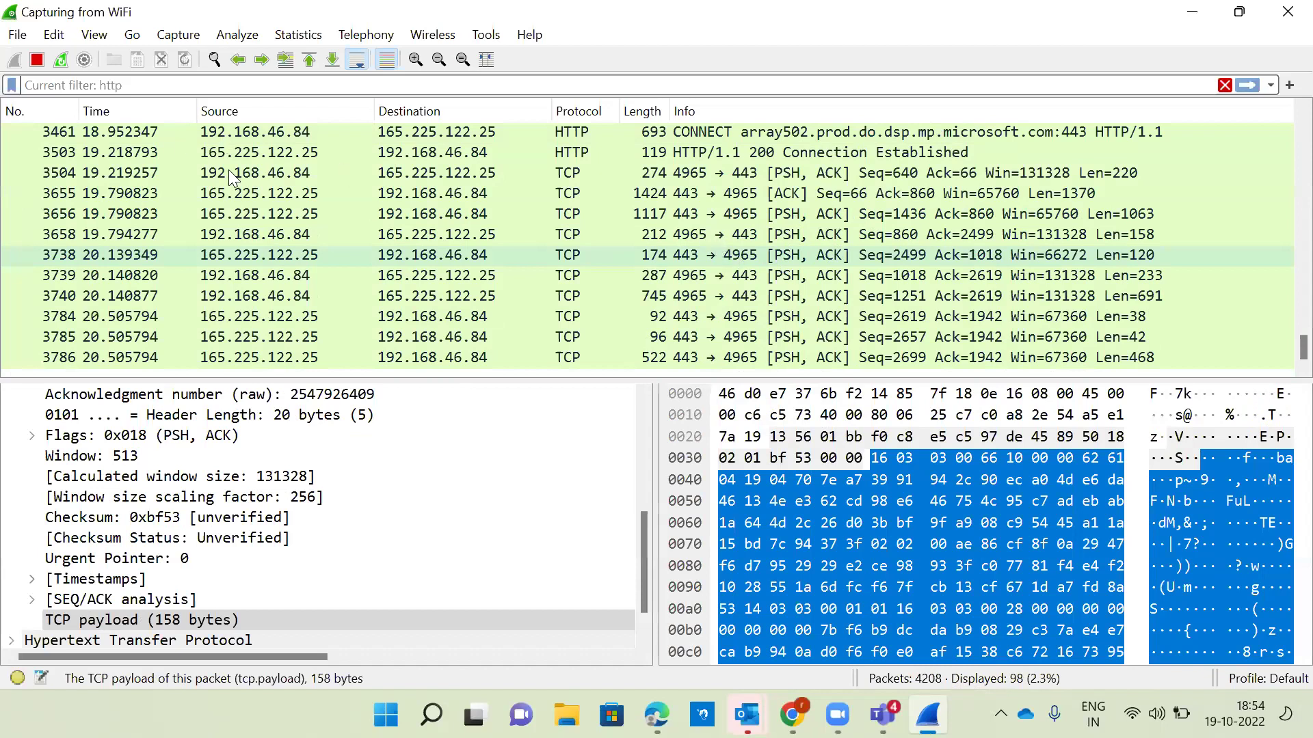
{"action": "scroll", "coordinate": [232, 179], "scroll_direction": "up", "scroll_amount": 20}
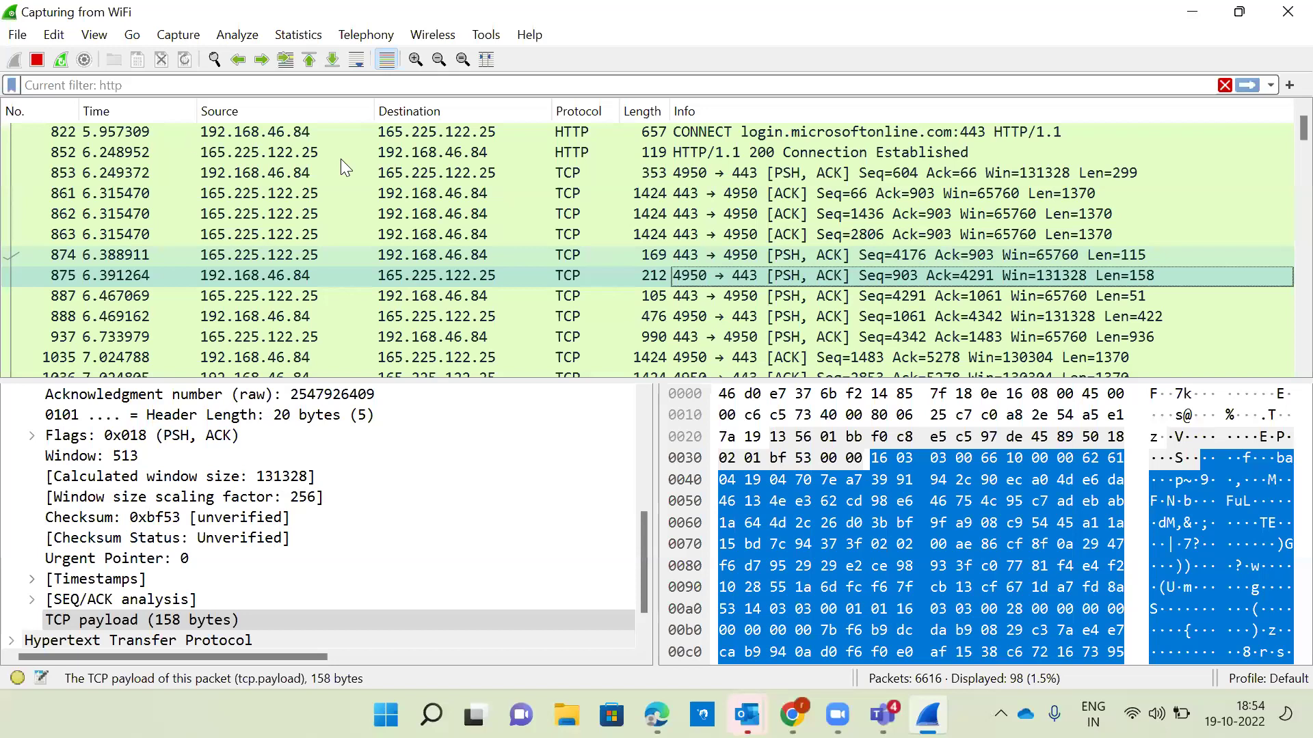
{"action": "left_click", "coordinate": [356, 60]}
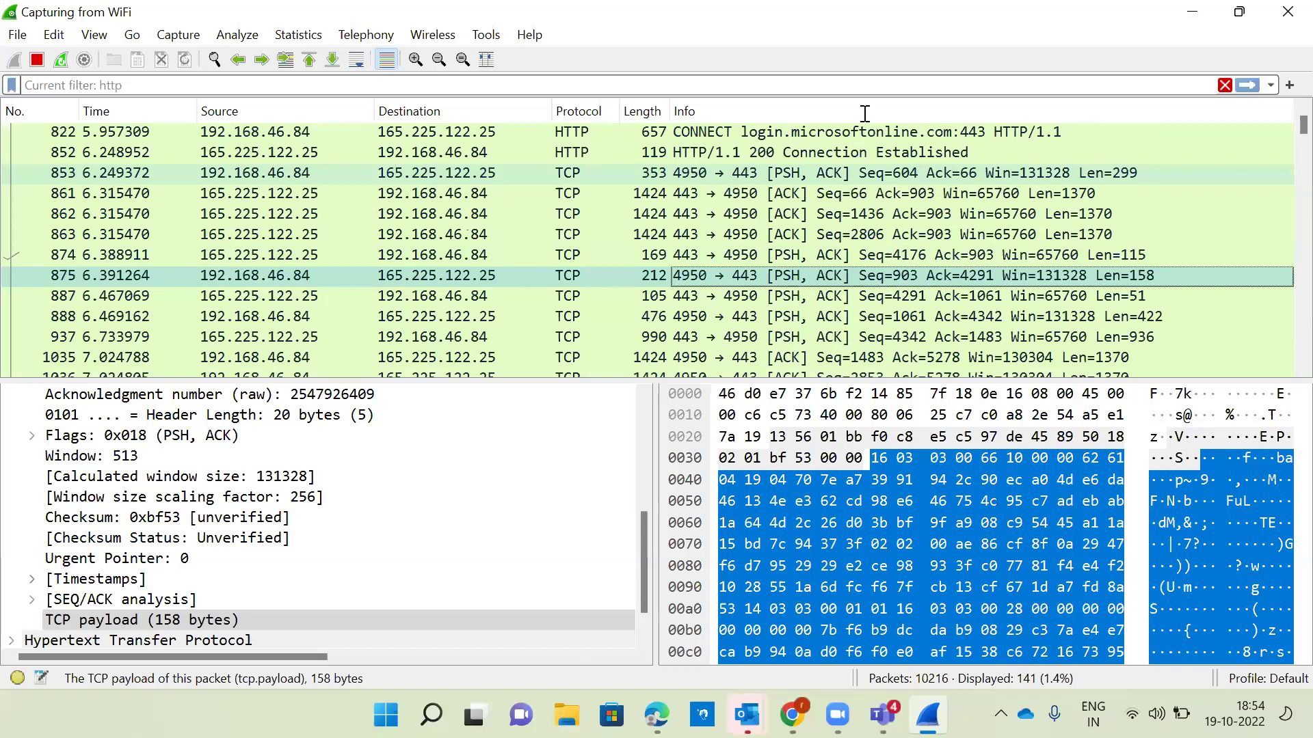
Step: Close the current capture and start a fresh capture on the WiFi interface without a display filter
{"action": "key", "text": "ctrl+e"}
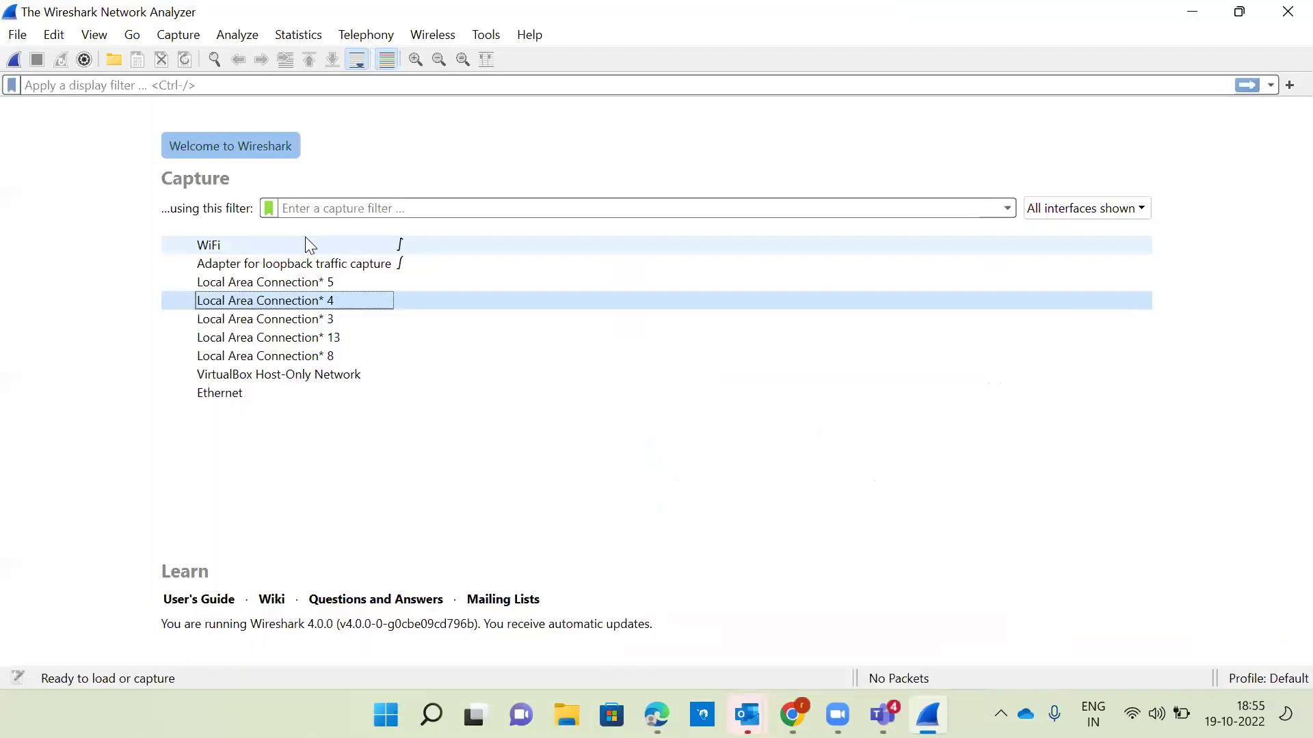
{"action": "left_click", "coordinate": [305, 242]}
{"action": "double_click", "coordinate": [305, 242]}
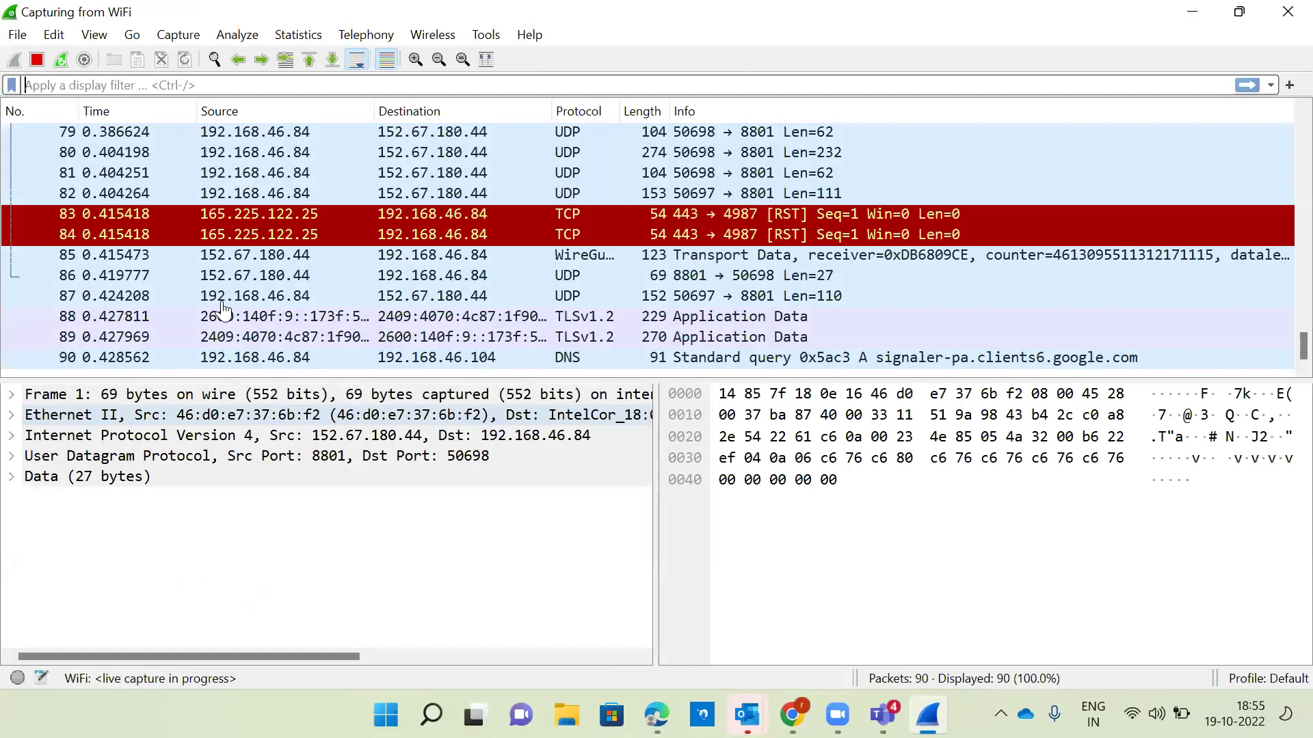
Step: Switch to Chrome, return to the Google results for ibomma and reopen the ww1.ibomma.one result
{"action": "key", "text": "alt+Tab"}
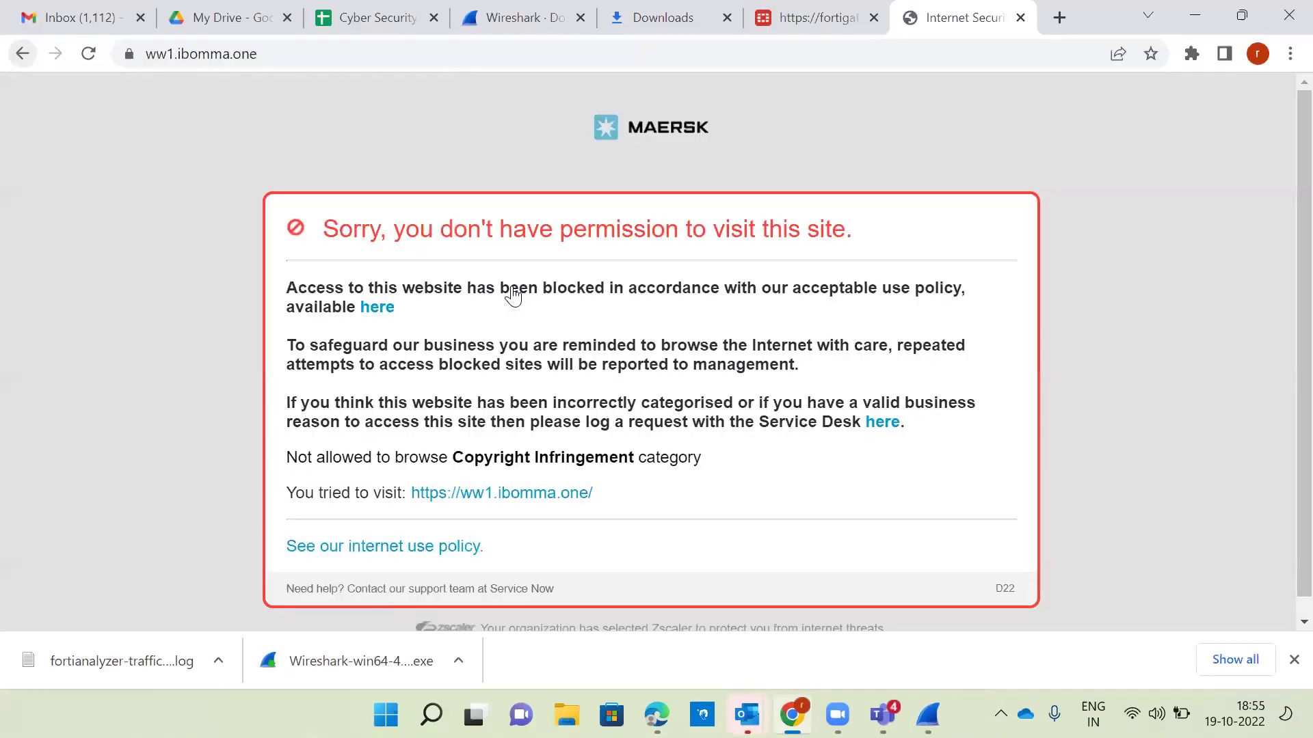
{"action": "key", "text": "alt+Left"}
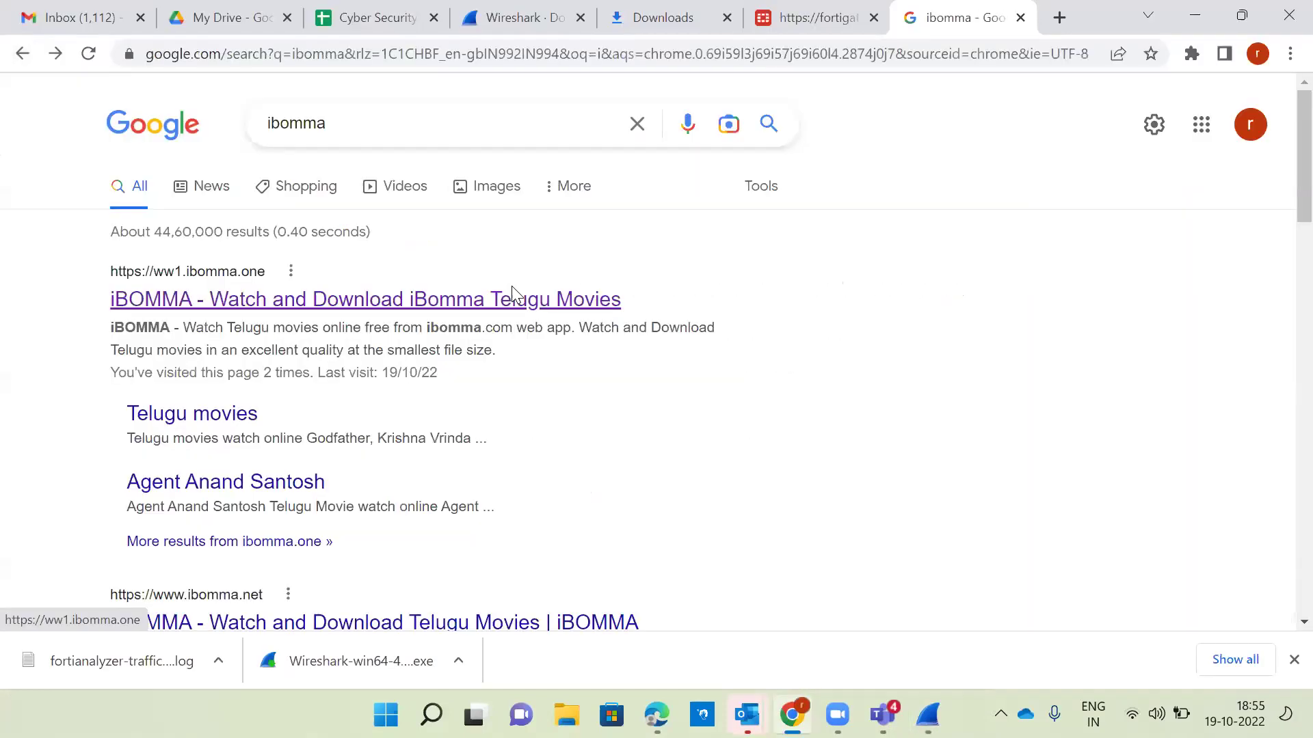
{"action": "left_click", "coordinate": [662, 297]}
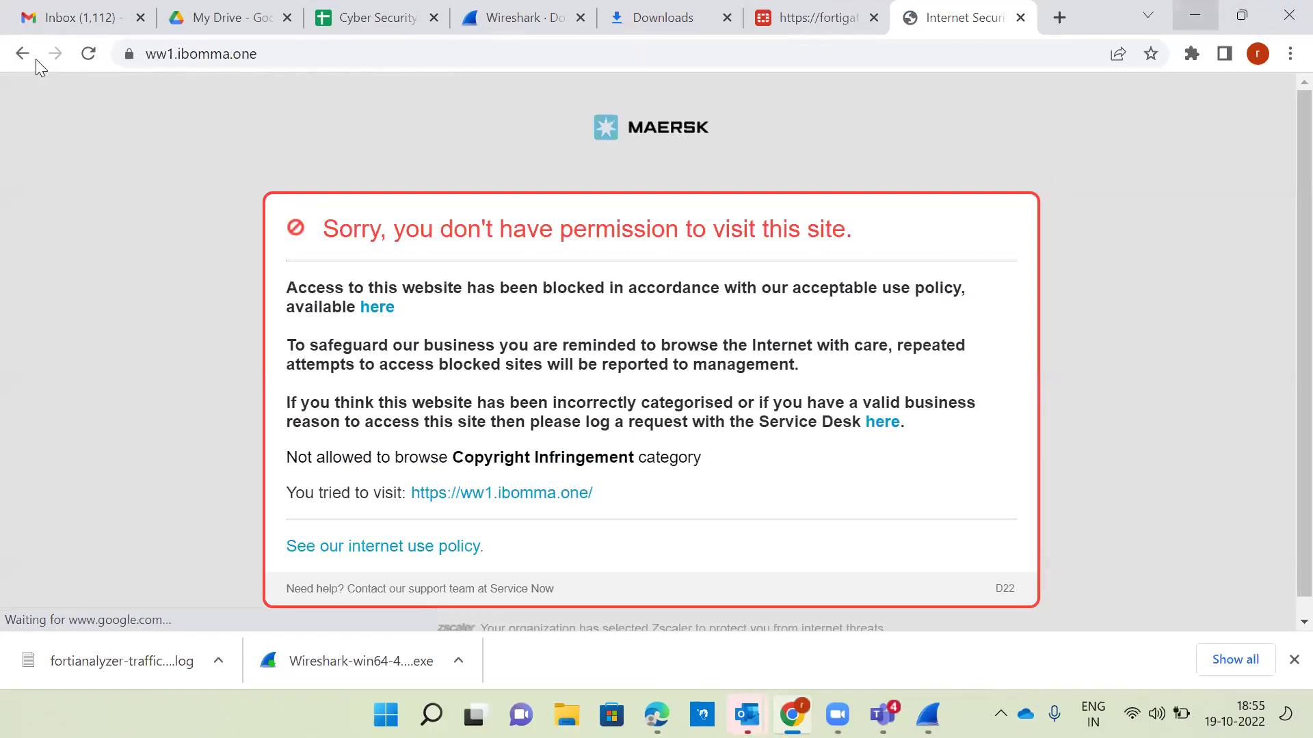
Step: Switch back to Wireshark, stop the WiFi capture and apply the display filter dns
{"action": "key", "text": "alt+Tab"}
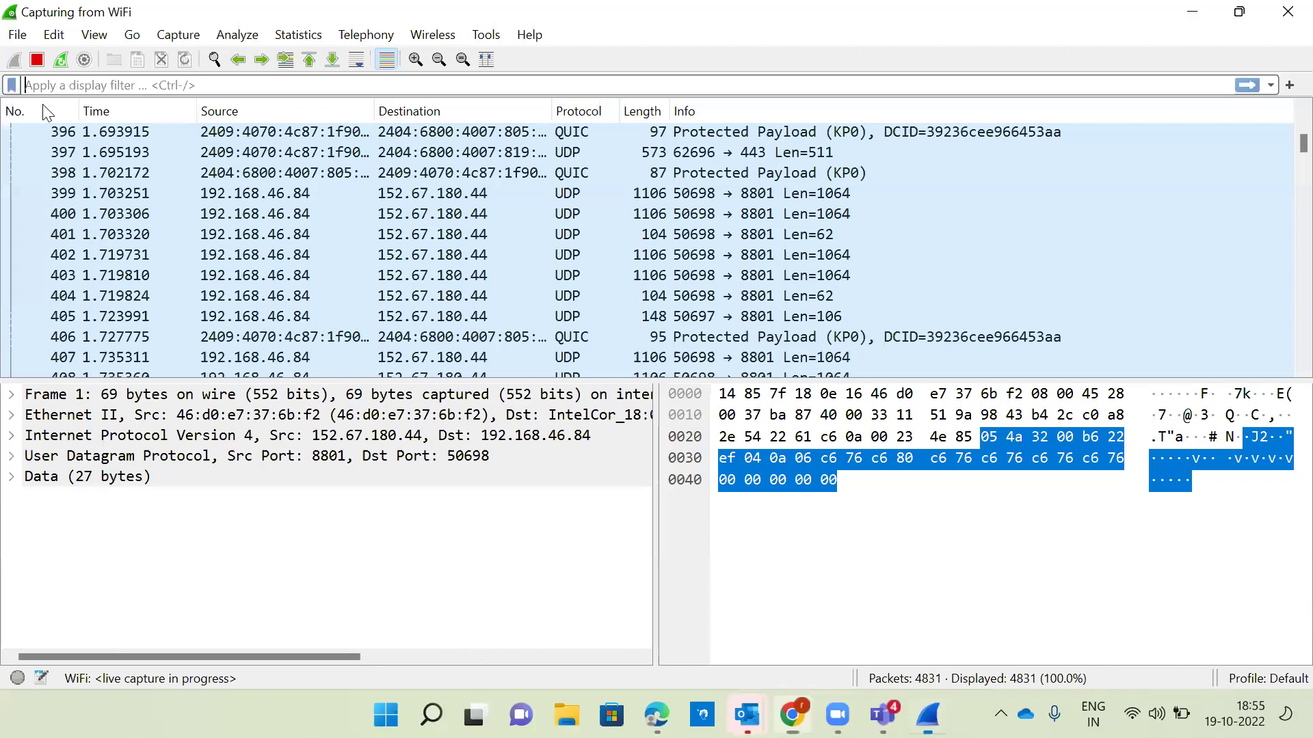
{"action": "key", "text": "ctrl+e"}
{"action": "type", "text": "dns"}
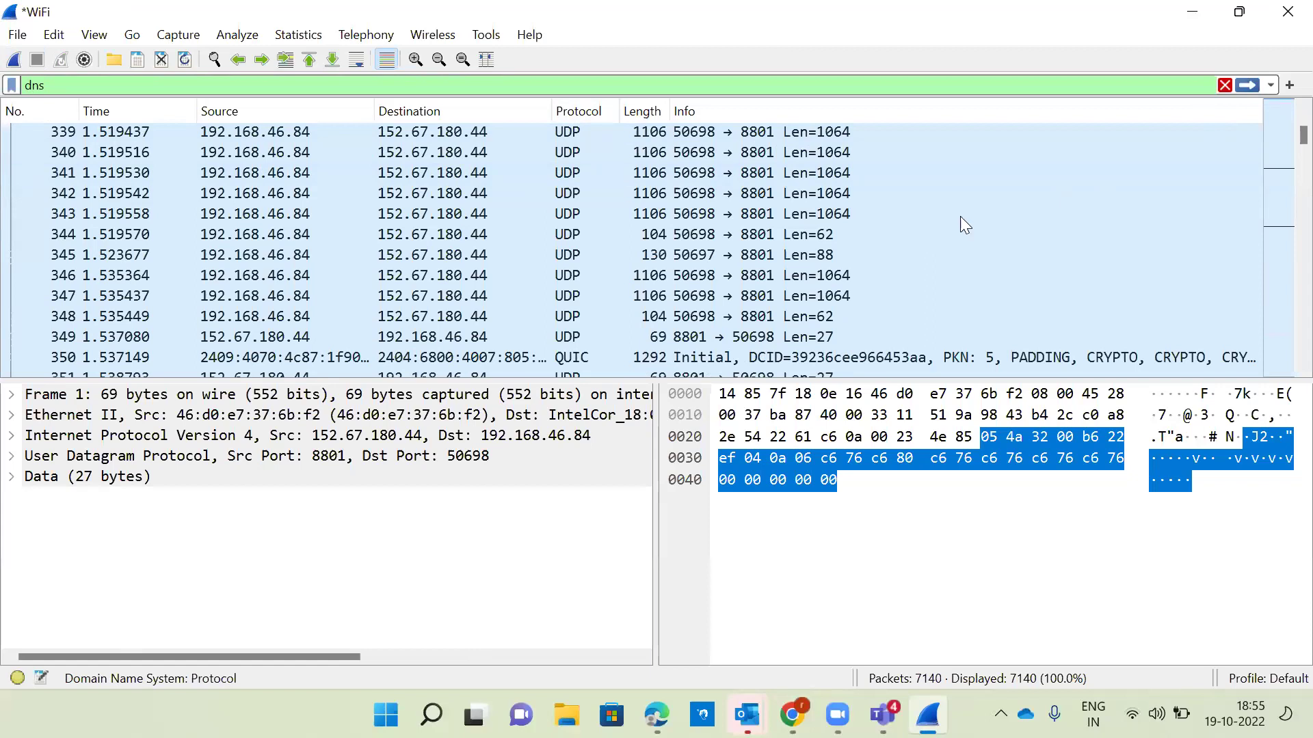
{"action": "key", "text": "Return"}
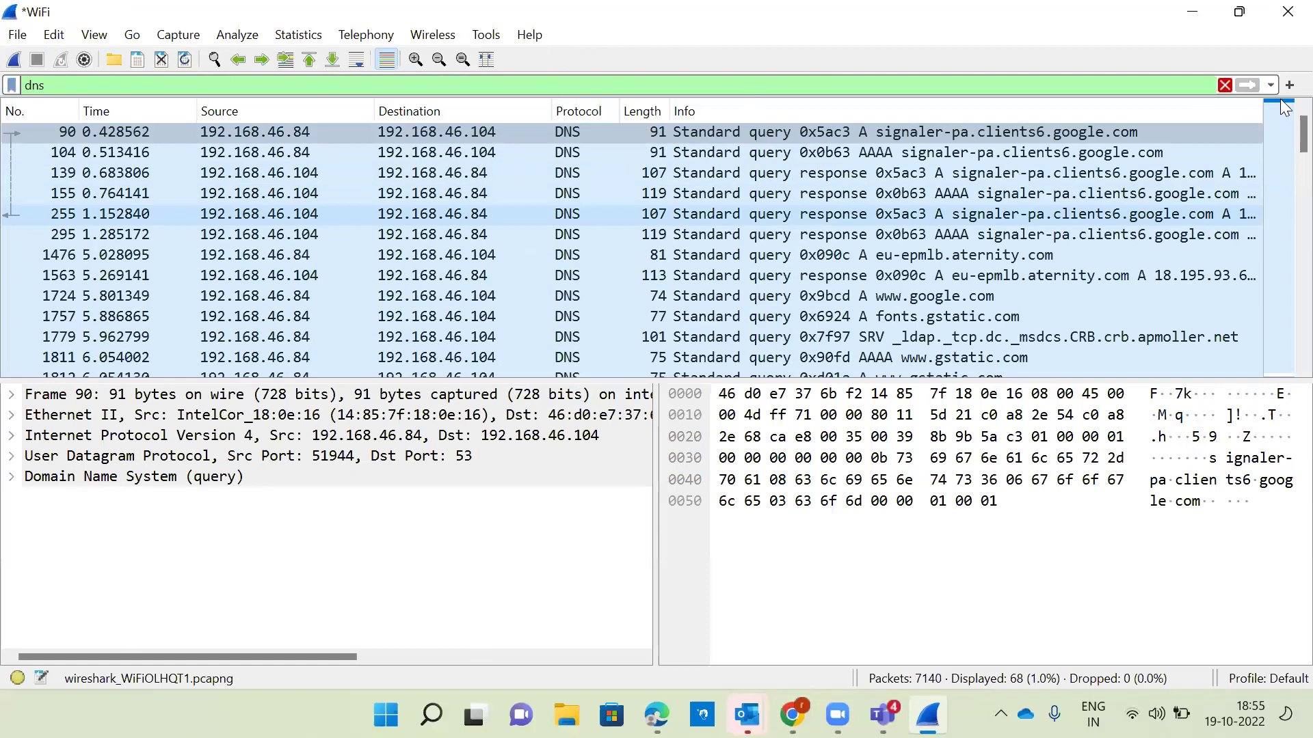
{"action": "key", "text": "alt+Tab"}
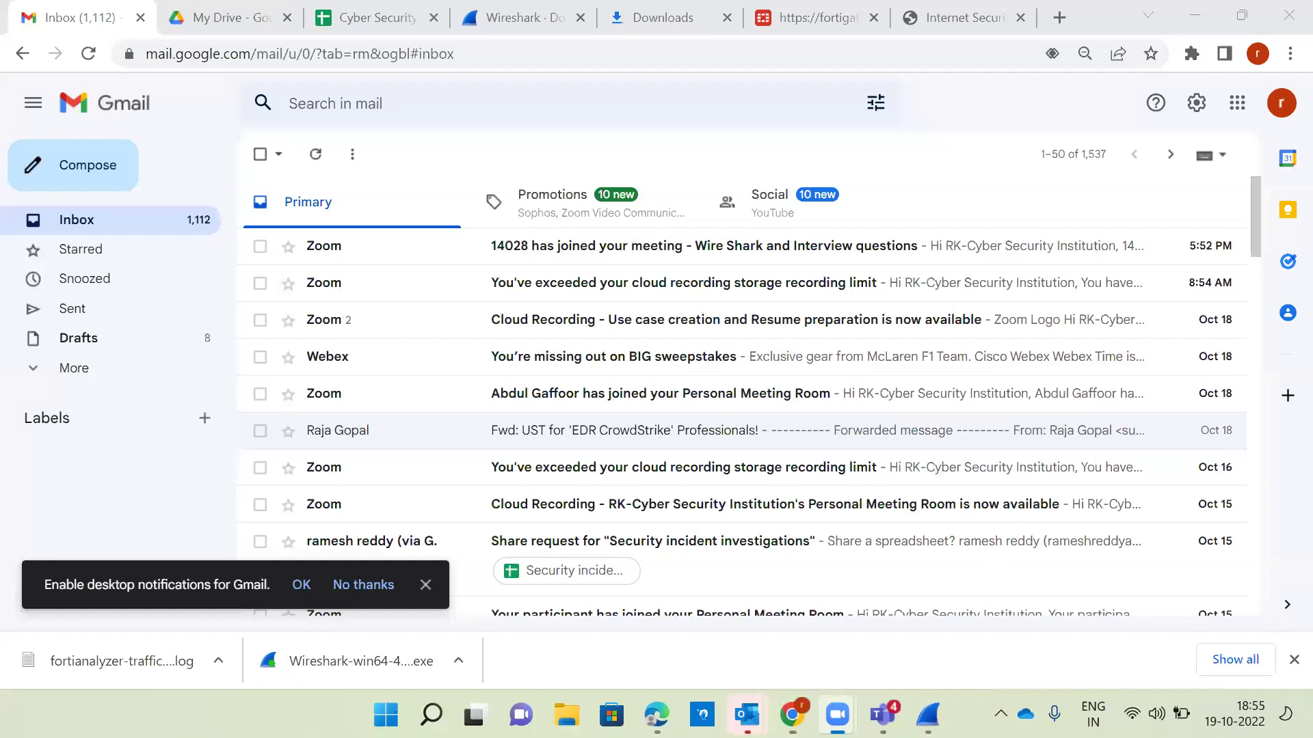
{"action": "key", "text": "ctrl+4"}
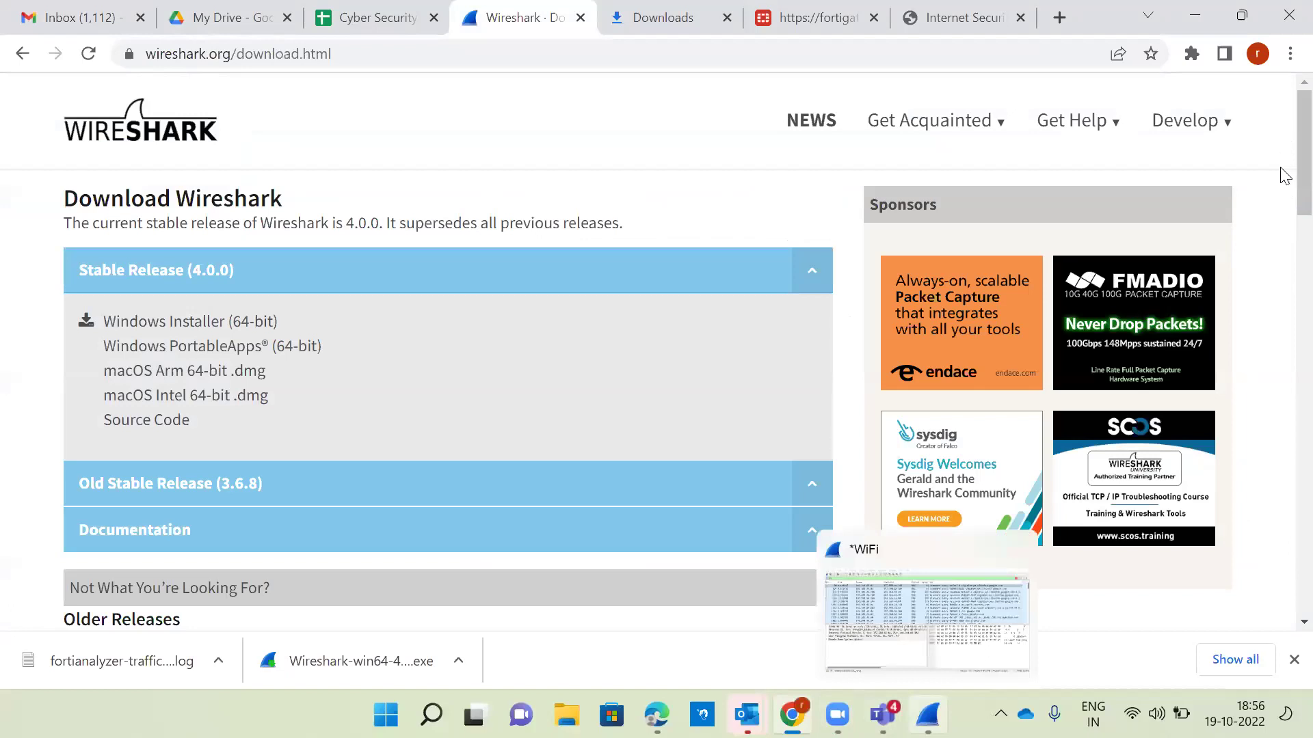
{"action": "key", "text": "alt+Tab"}
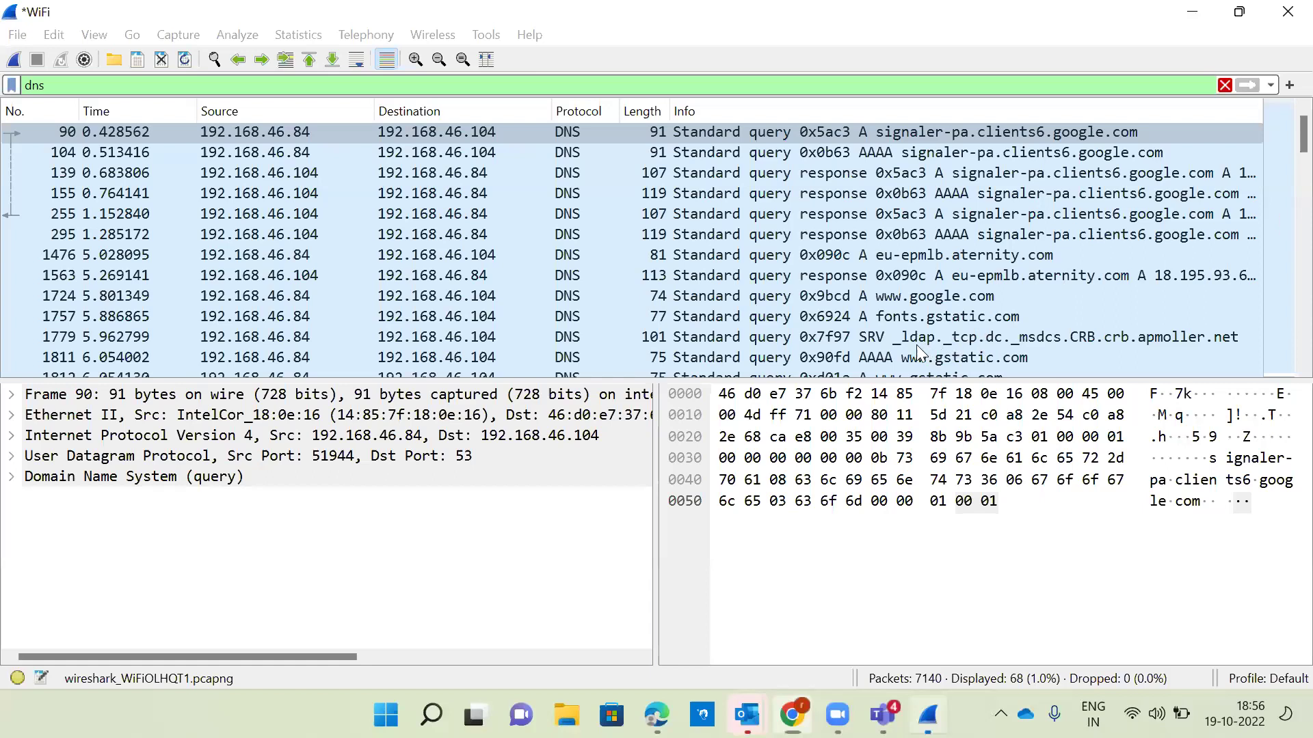
Step: Look through the DNS packets for ww1.ibomma.one and select AAAA query packet 2717
{"action": "scroll", "coordinate": [919, 344], "scroll_direction": "down", "scroll_amount": 6}
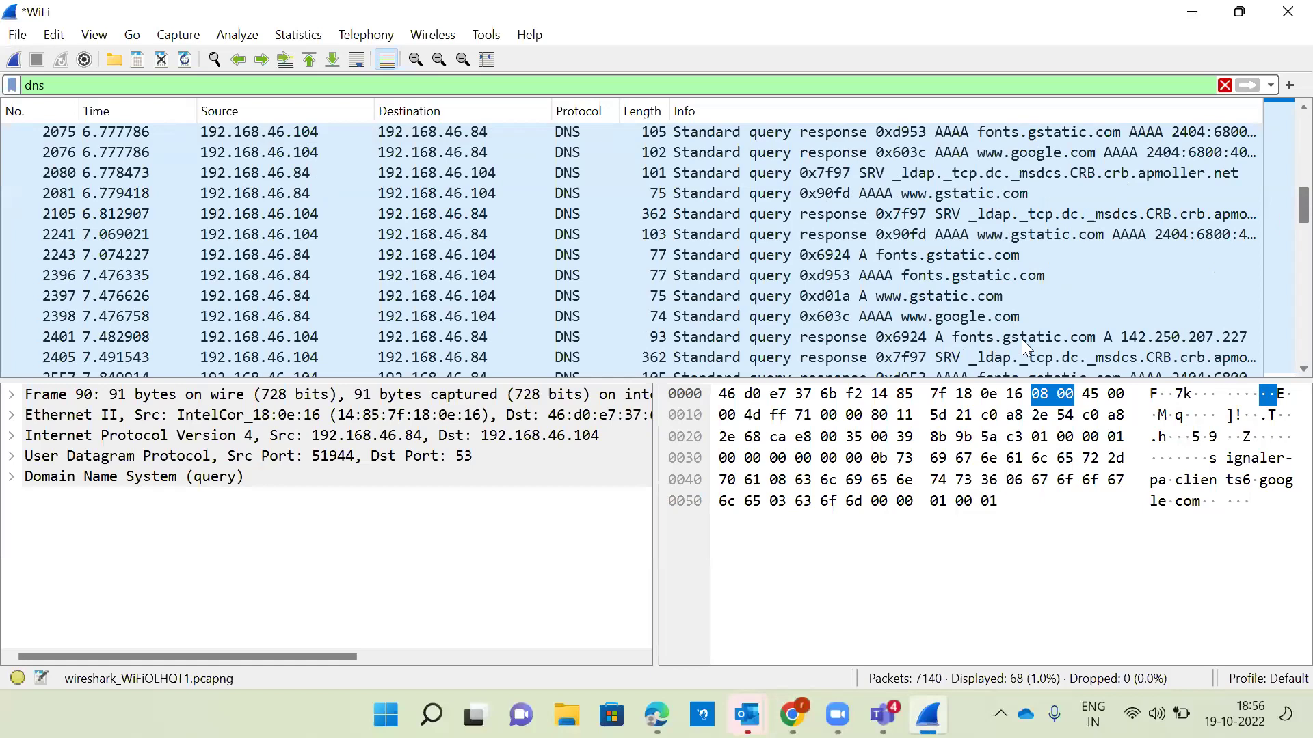
{"action": "left_click", "coordinate": [1281, 256]}
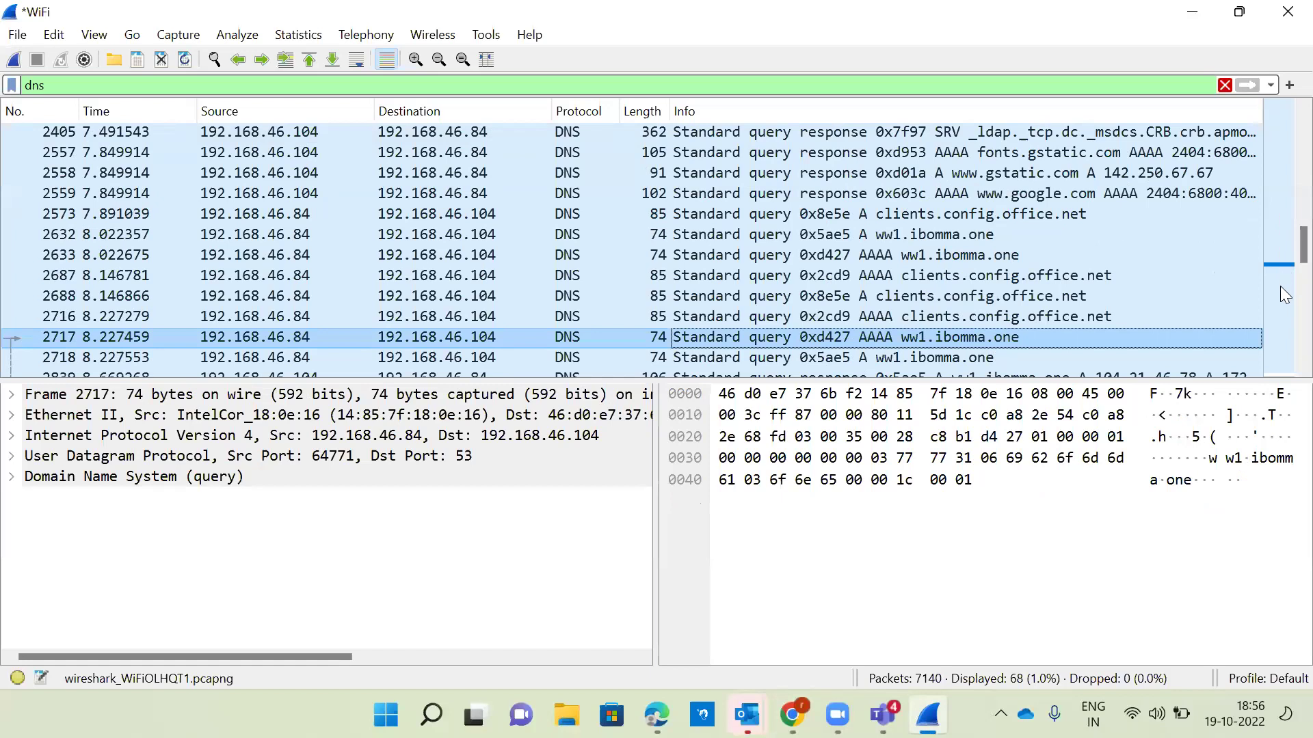
{"action": "scroll", "coordinate": [1068, 315], "scroll_direction": "down", "scroll_amount": 1}
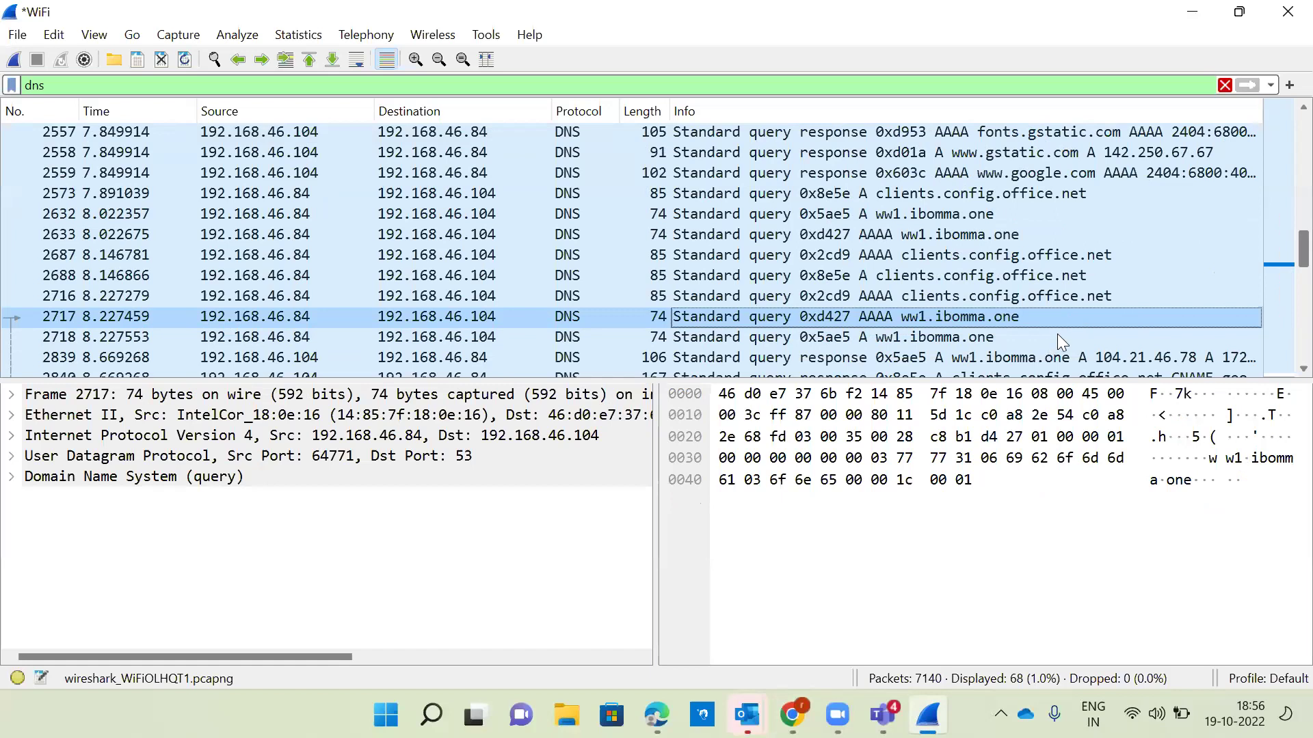
{"action": "scroll", "coordinate": [1252, 290], "scroll_direction": "down", "scroll_amount": 4}
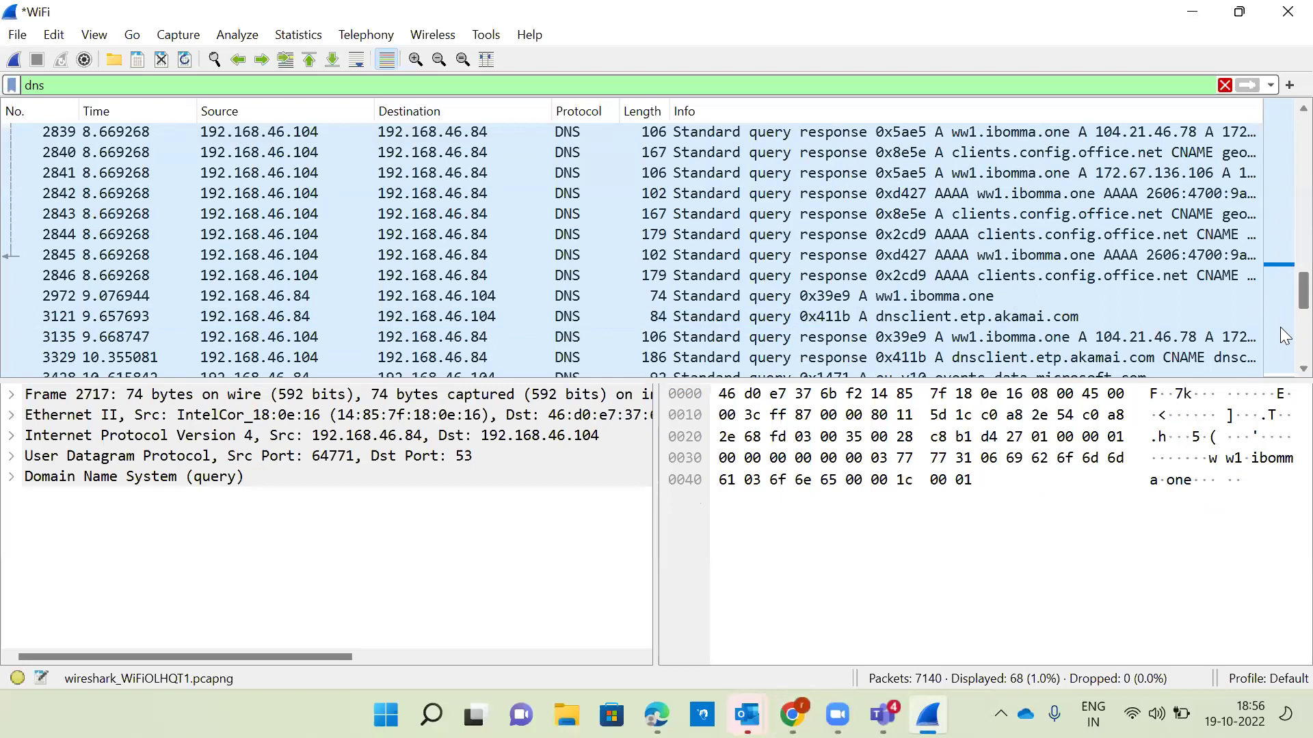
Step: Examine the DNS queries following the ibomma lookups, selecting packet 3121 for dnsclient.etp.akamai.com and packet 3912 for login.zscalertwo.net
{"action": "left_click", "coordinate": [817, 313]}
{"action": "scroll", "coordinate": [813, 307], "scroll_direction": "down", "scroll_amount": 3}
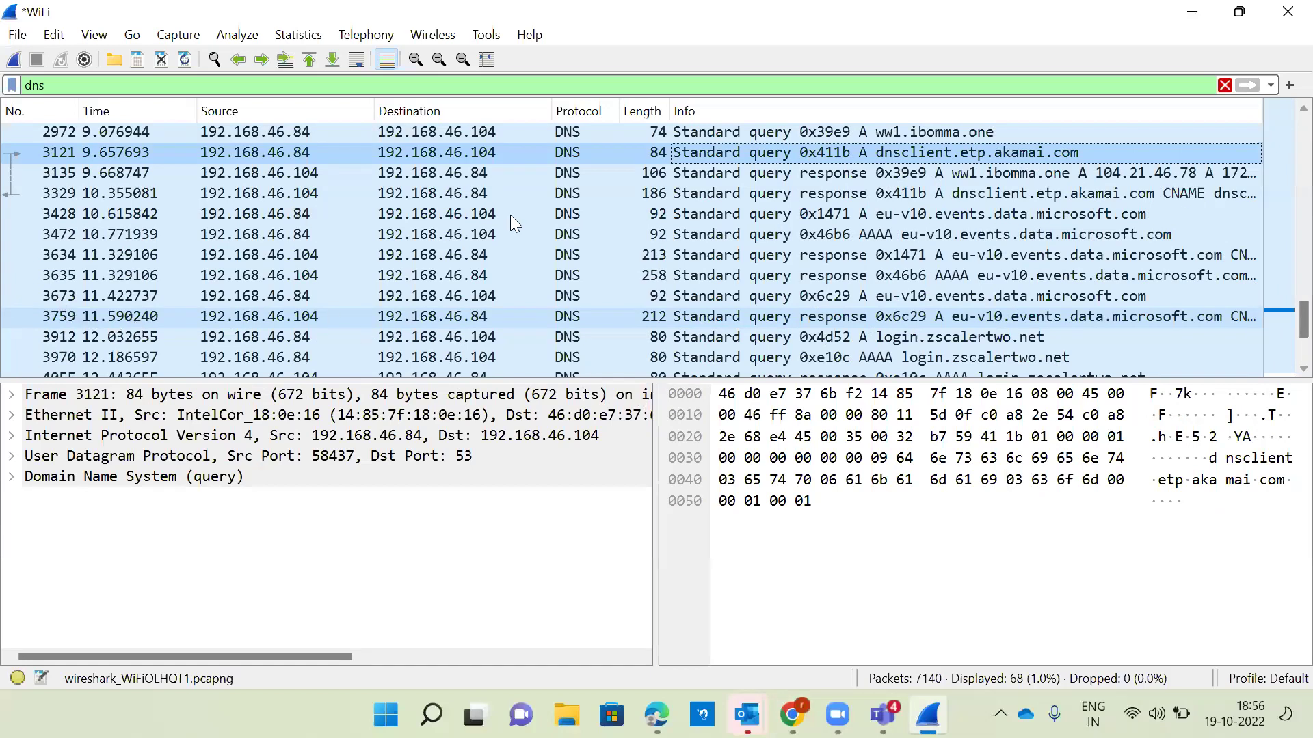
{"action": "scroll", "coordinate": [342, 212], "scroll_direction": "down", "scroll_amount": 2}
{"action": "left_click", "coordinate": [234, 210]}
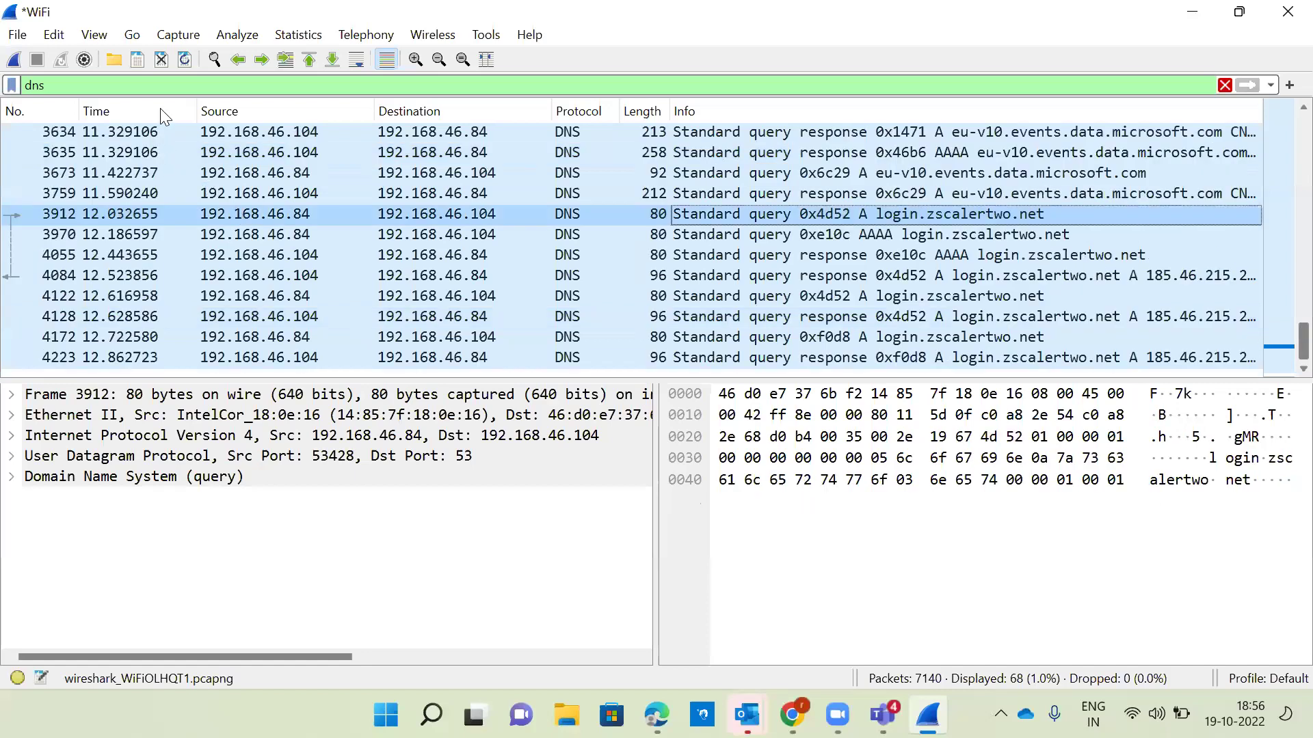
Step: Open packet 3912 in its own window, expand its User Datagram Protocol and Frame details, and close the window
{"action": "double_click", "coordinate": [451, 205]}
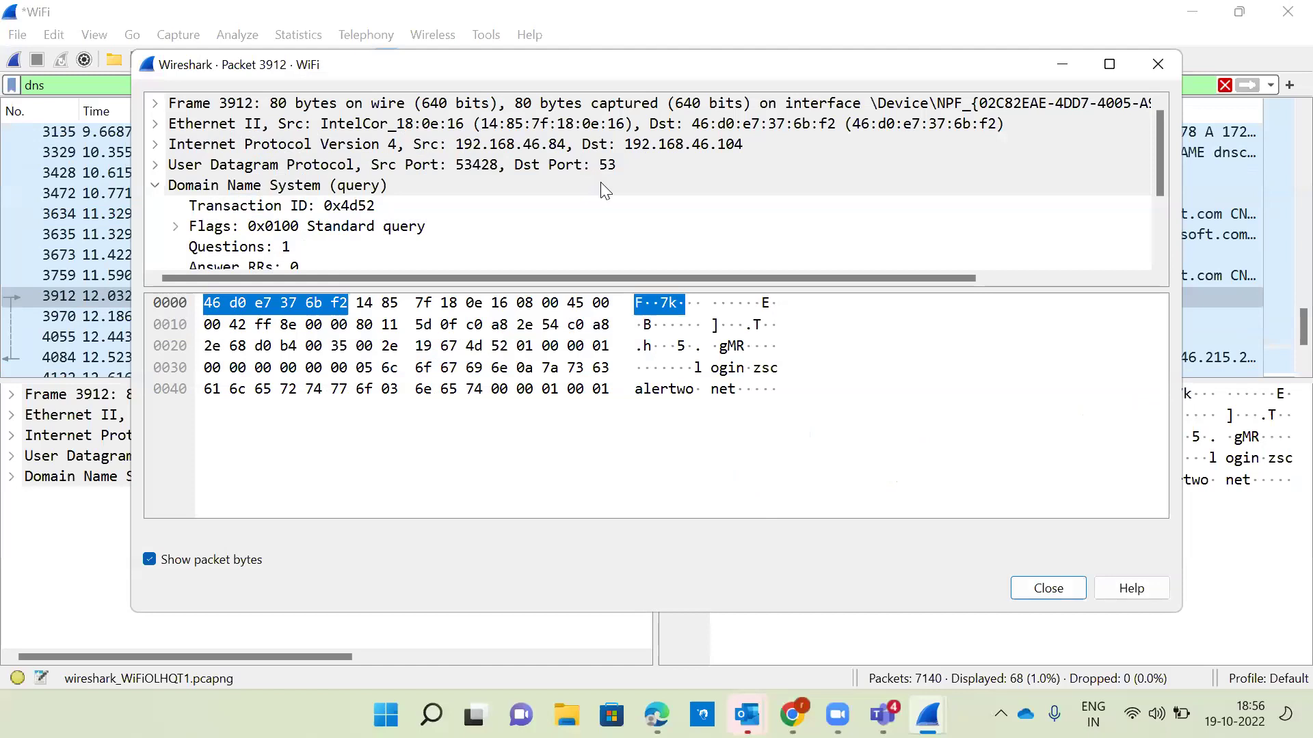
{"action": "key", "text": "Up"}
{"action": "key", "text": "Right"}
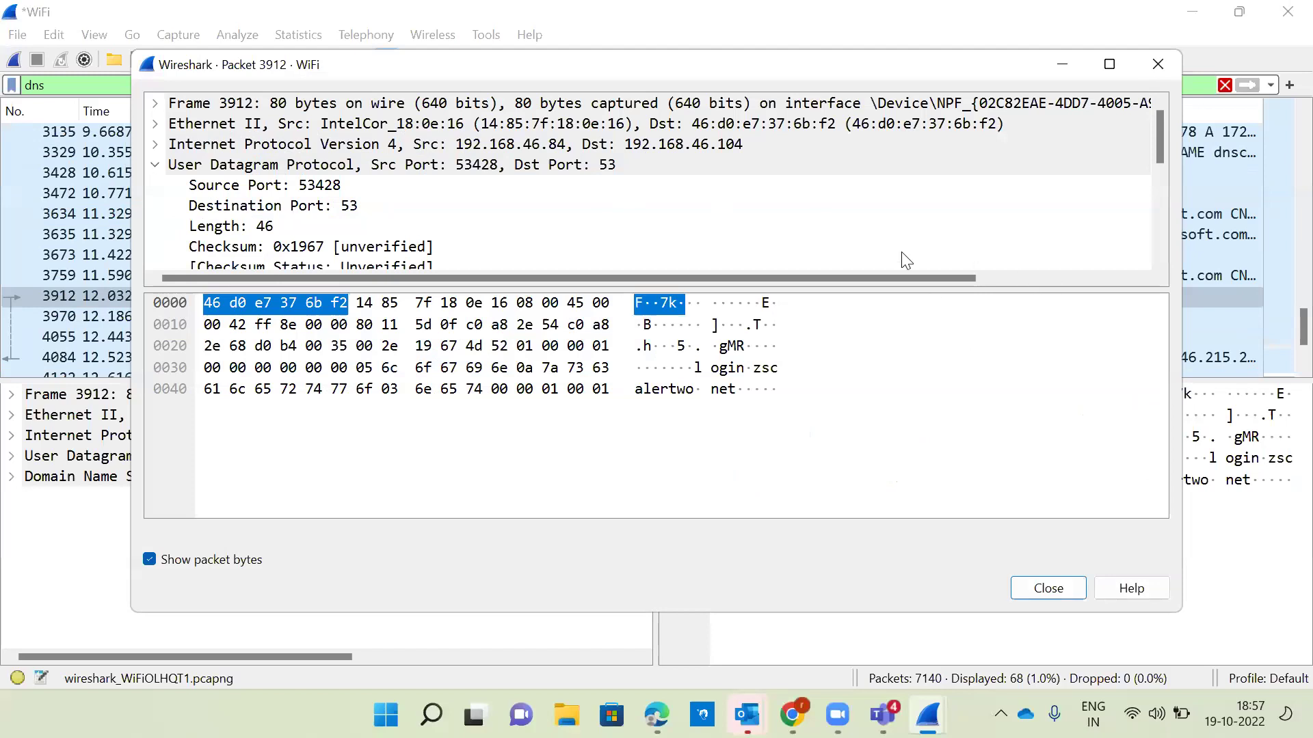
{"action": "key", "text": "Home"}
{"action": "key", "text": "Right"}
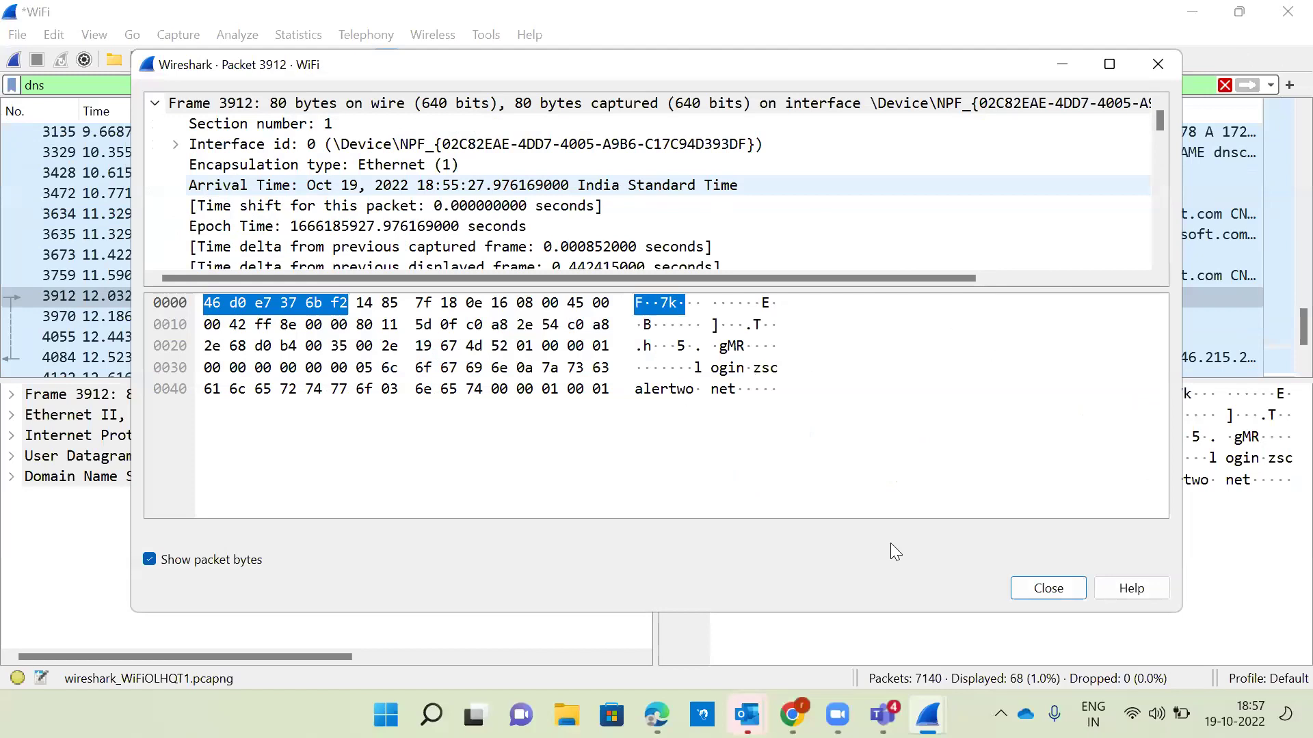
{"action": "key", "text": "Escape"}
{"action": "scroll", "coordinate": [629, 246], "scroll_direction": "up", "scroll_amount": 5}
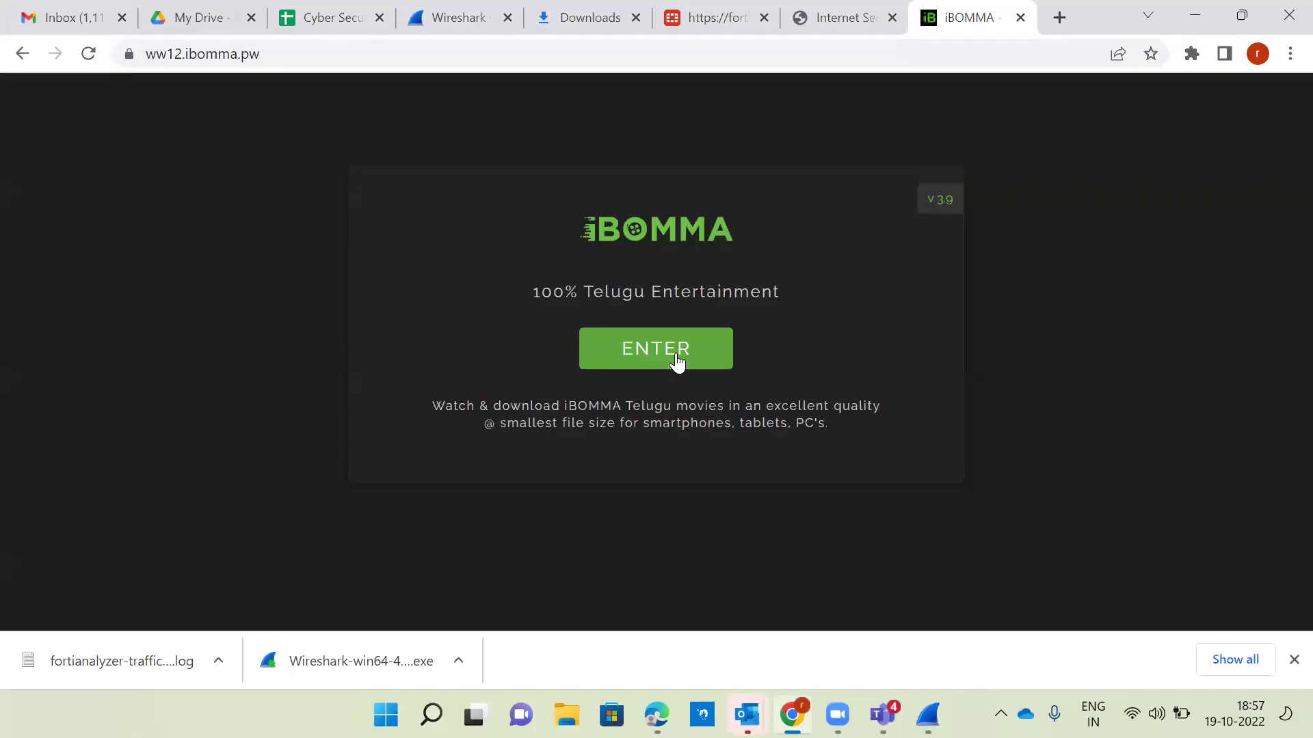
Step: In Chrome, enter the ww12.ibomma.pw site, then return to the Google results for ibomma and open the ibomma.net result
{"action": "left_click", "coordinate": [677, 363]}
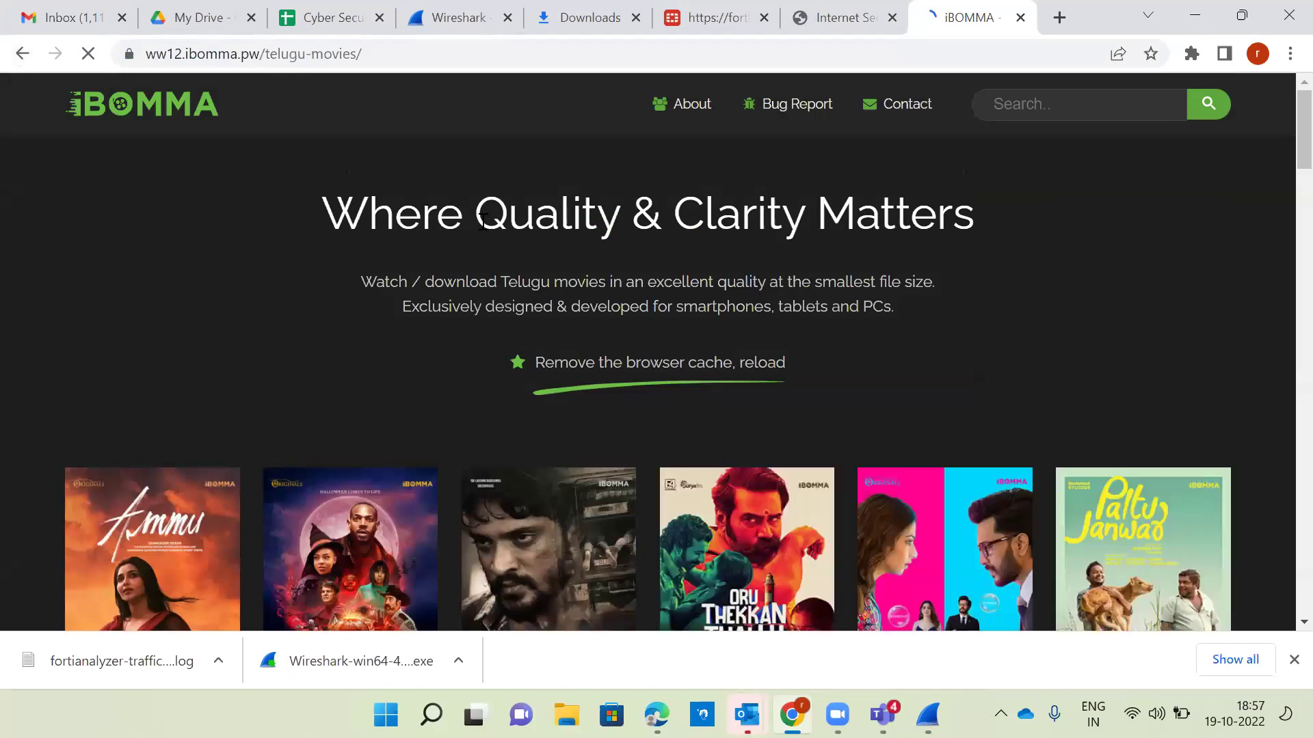
{"action": "left_click", "coordinate": [23, 58]}
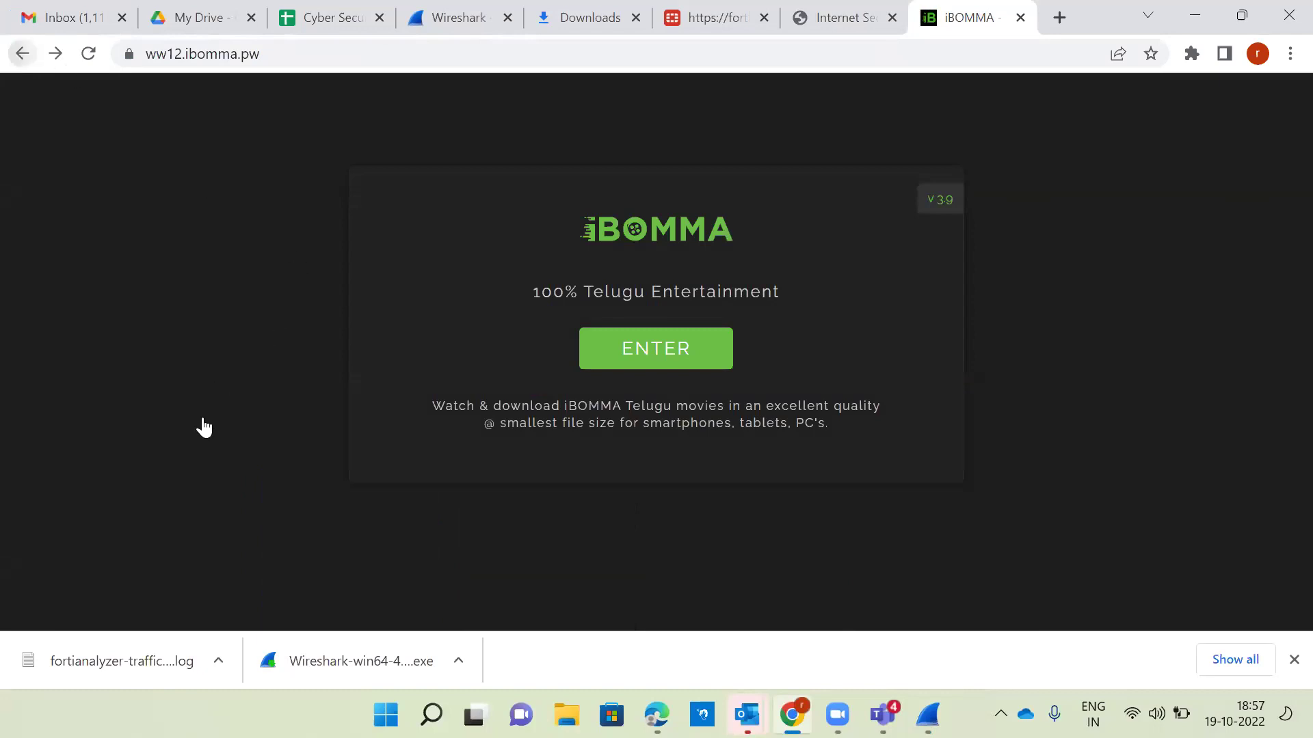
{"action": "key", "text": "alt+Left"}
{"action": "scroll", "coordinate": [650, 287], "scroll_direction": "down", "scroll_amount": 1}
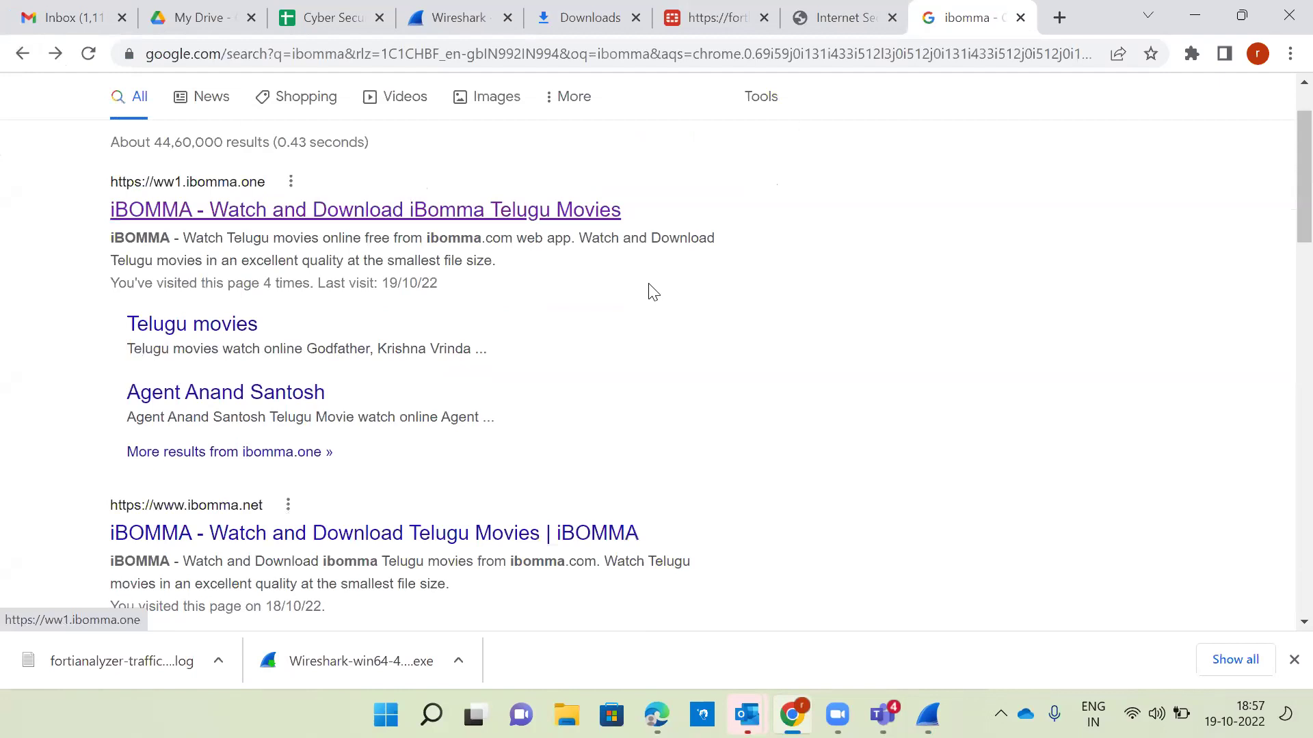
{"action": "scroll", "coordinate": [650, 285], "scroll_direction": "down", "scroll_amount": 2}
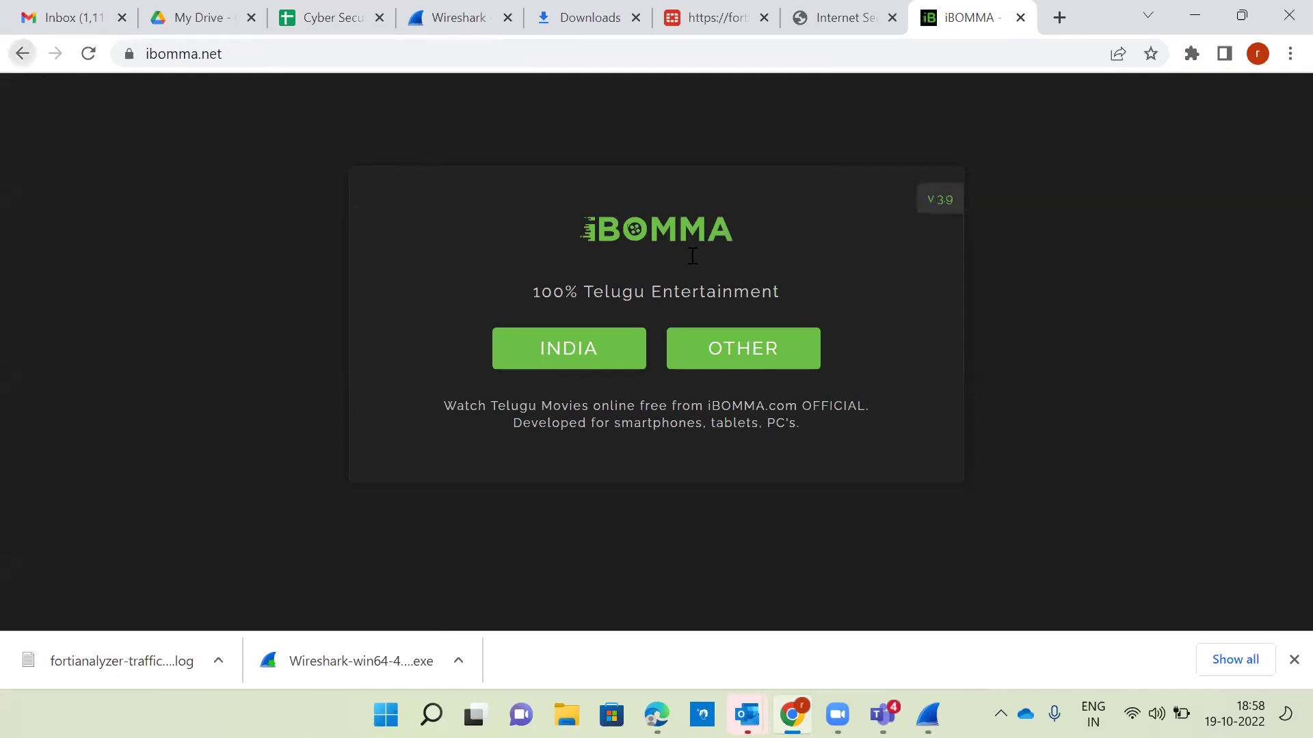
Step: Return to the Google results for ibomma and open the ww1.ibomma.one result
{"action": "key", "text": "alt+Left"}
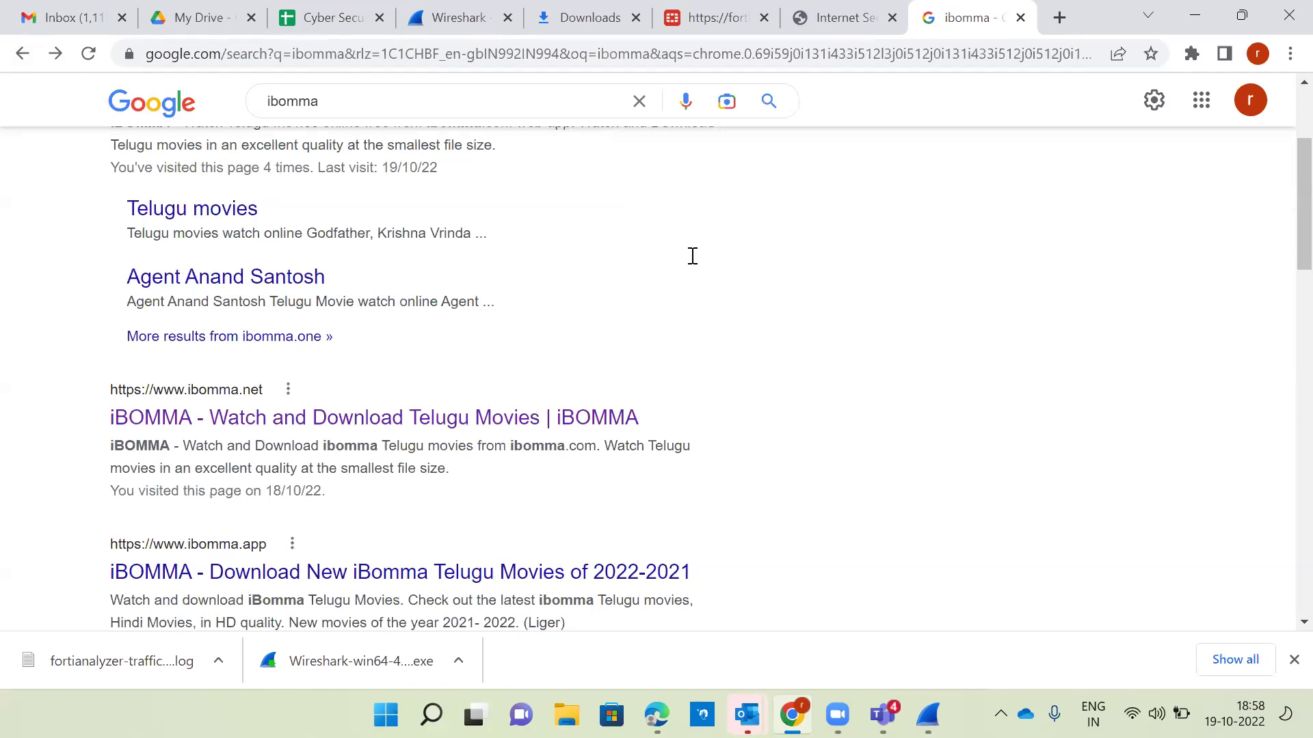
{"action": "scroll", "coordinate": [692, 256], "scroll_direction": "up", "scroll_amount": 3}
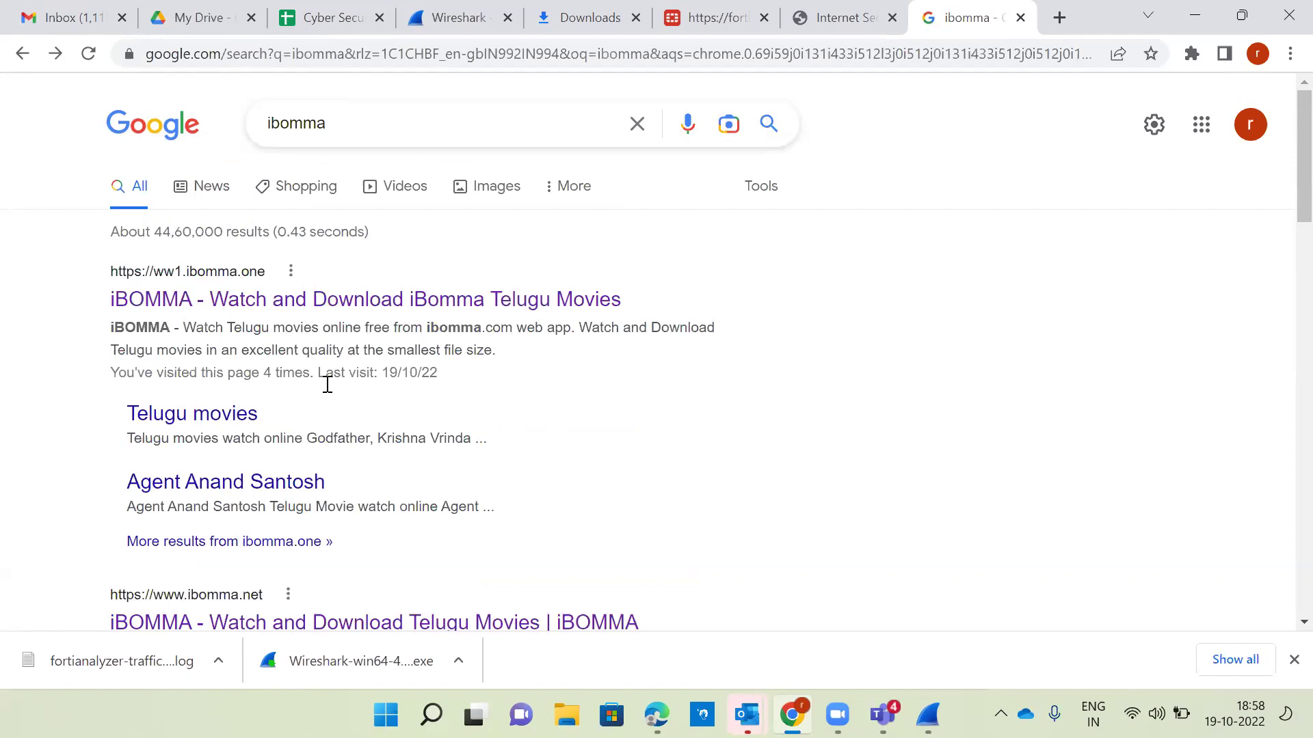
{"action": "left_click", "coordinate": [237, 298]}
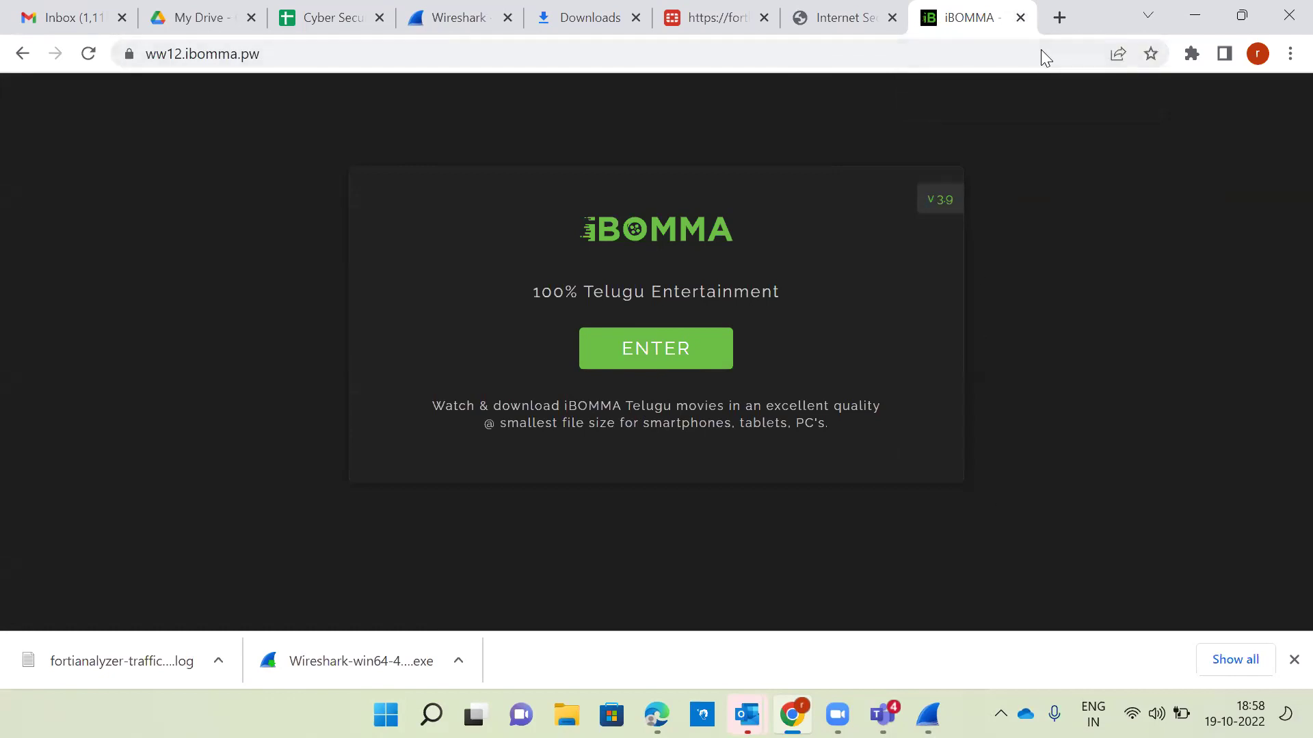
Step: Open the eicar.org home page in a new browser tab and look over its content
{"action": "left_click", "coordinate": [1059, 17]}
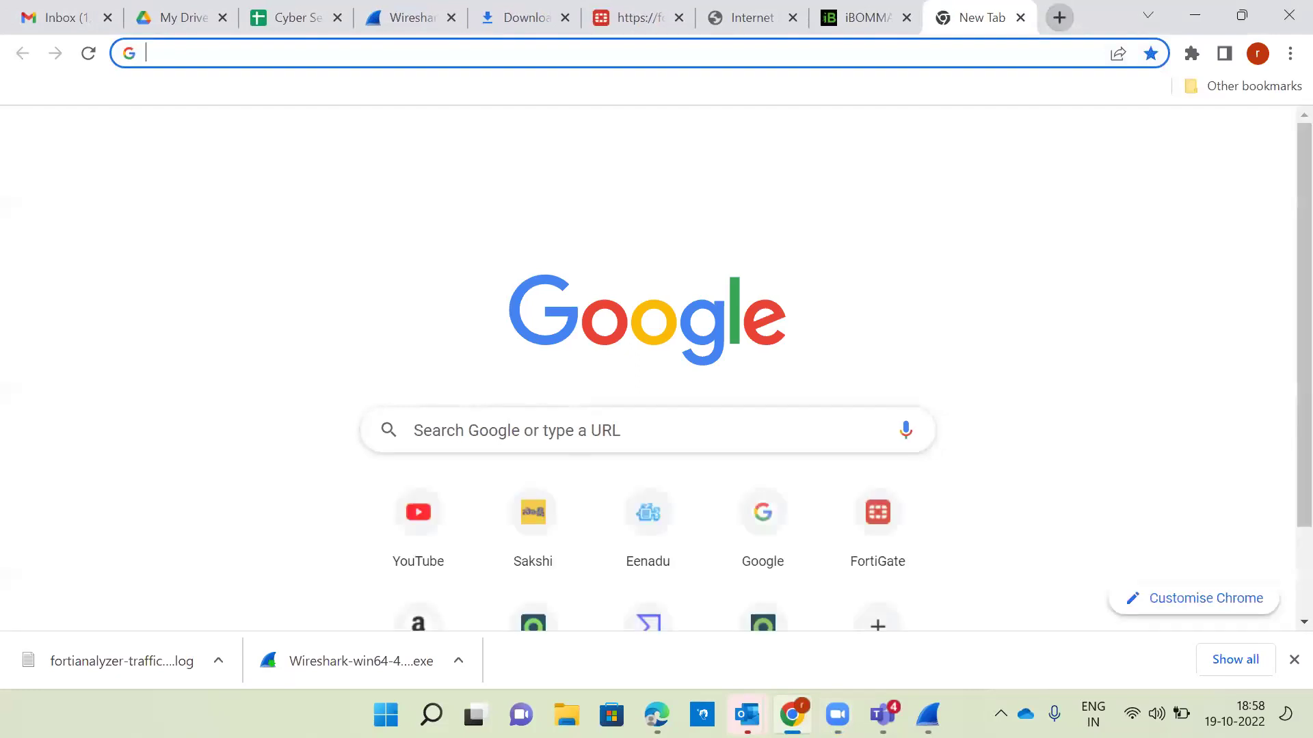
{"action": "type", "text": "eicar.org/download-anti-malware-testfile/"}
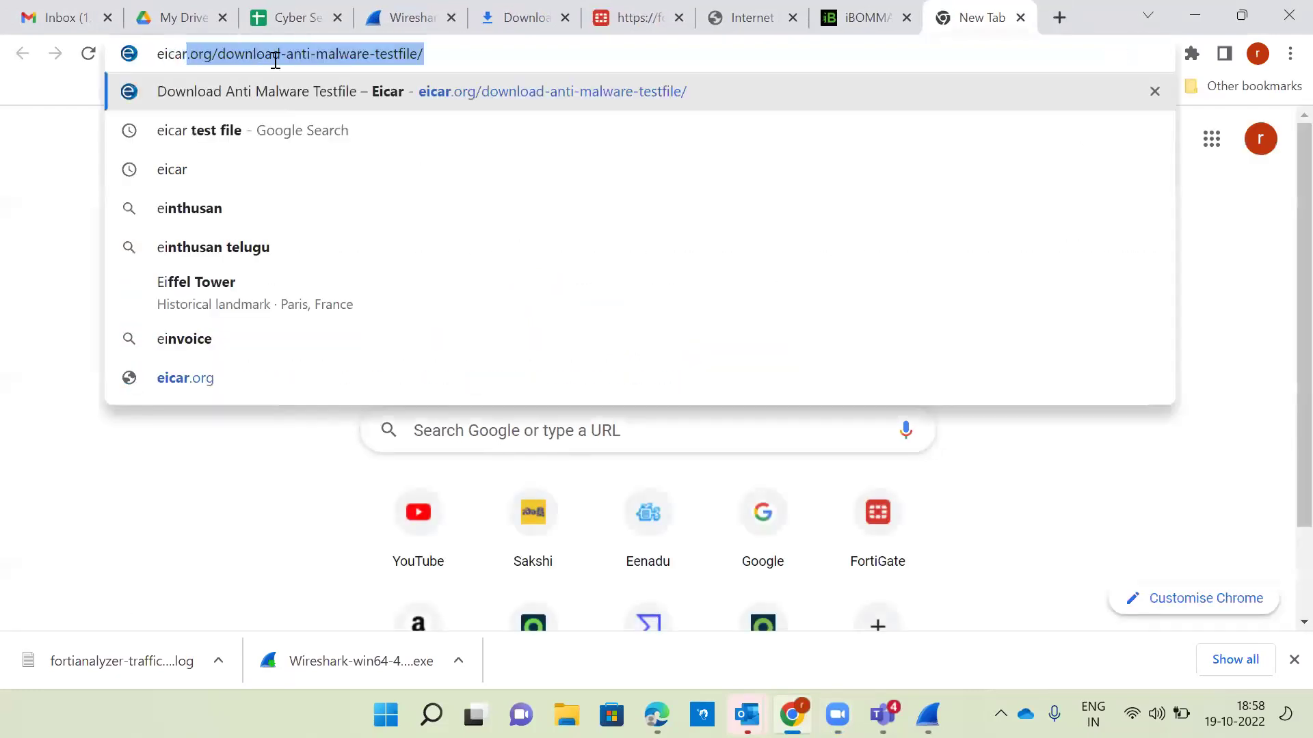
{"action": "key", "text": "Return"}
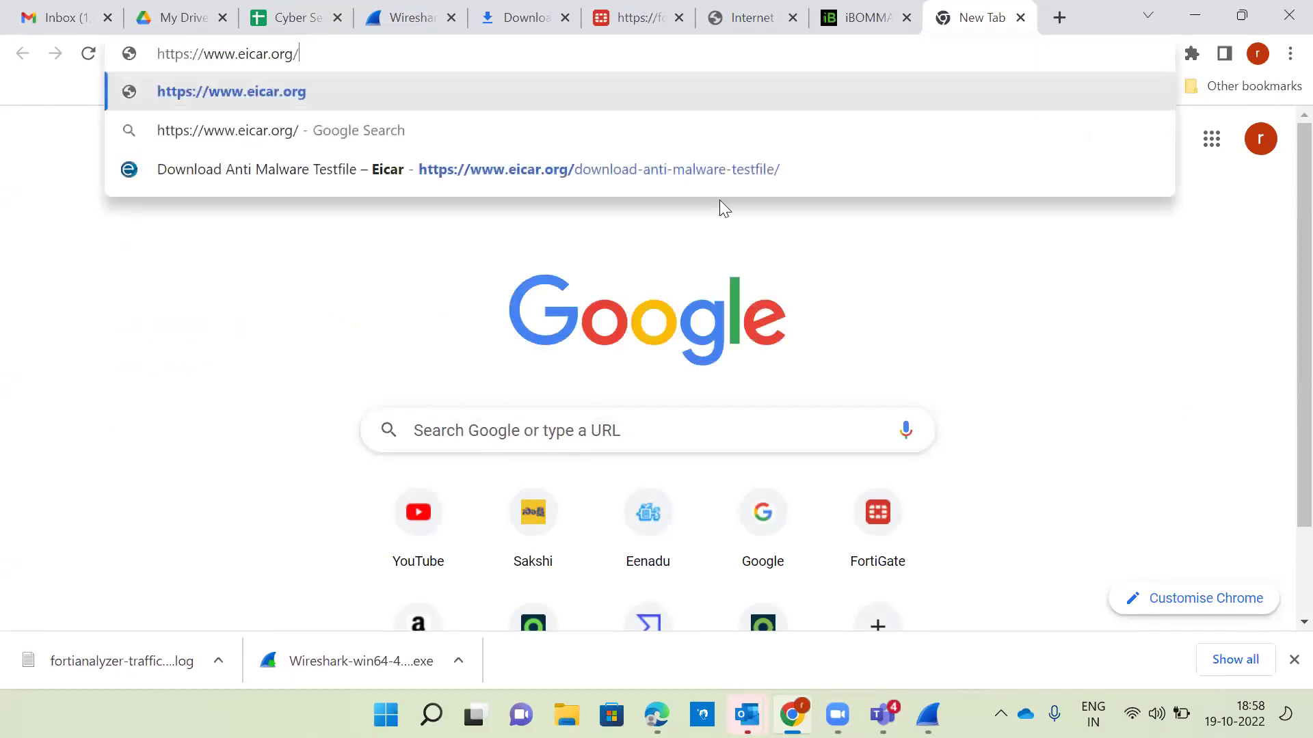
{"action": "left_click", "coordinate": [1084, 346]}
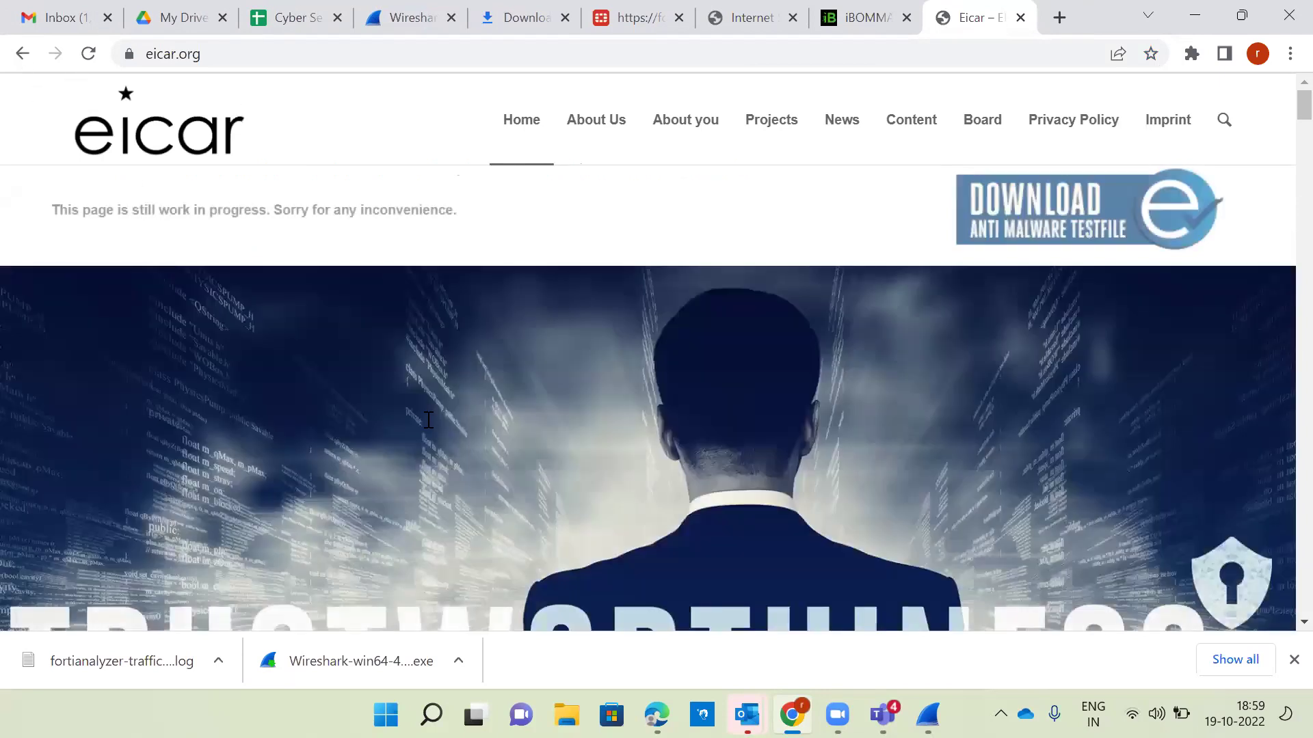
{"action": "scroll", "coordinate": [260, 88], "scroll_direction": "down", "scroll_amount": 4}
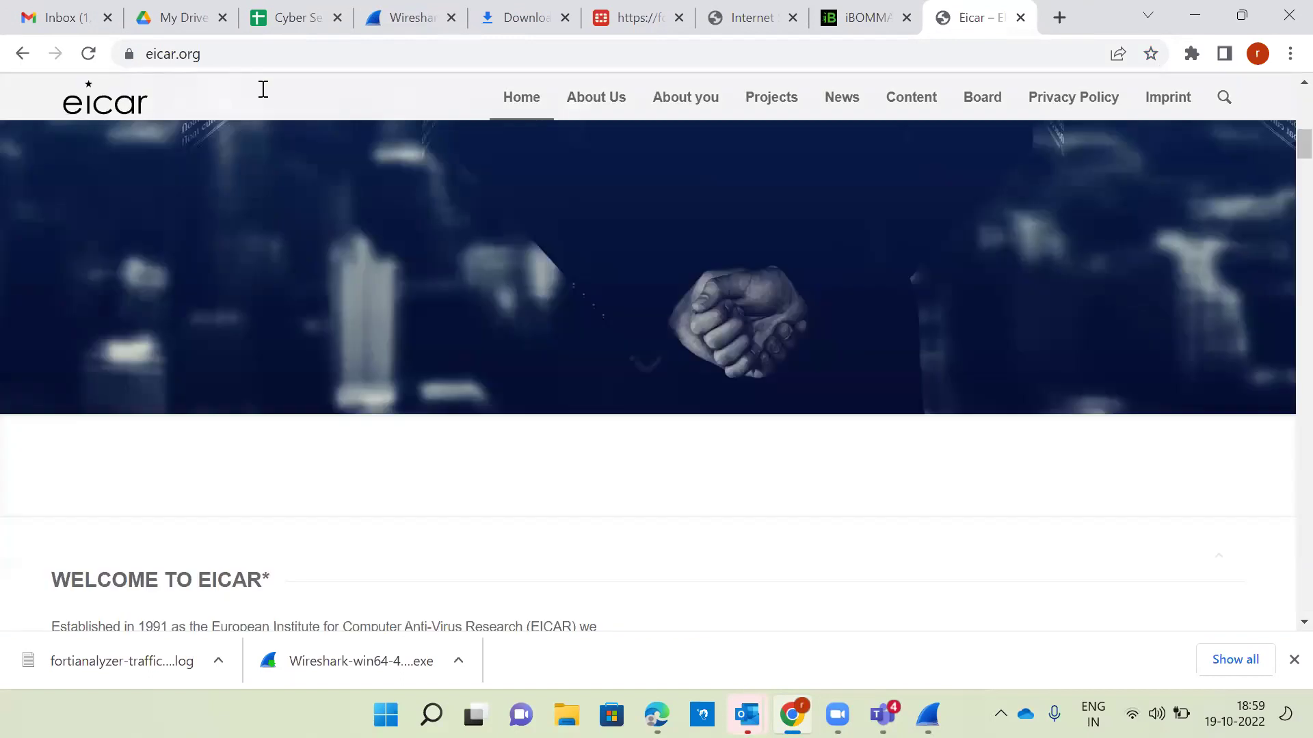
Step: Go back, look up eicar, open the eicar.org/download-anti-malware-testfile/ page and request the eicar.com test file
{"action": "key", "text": "alt+Left"}
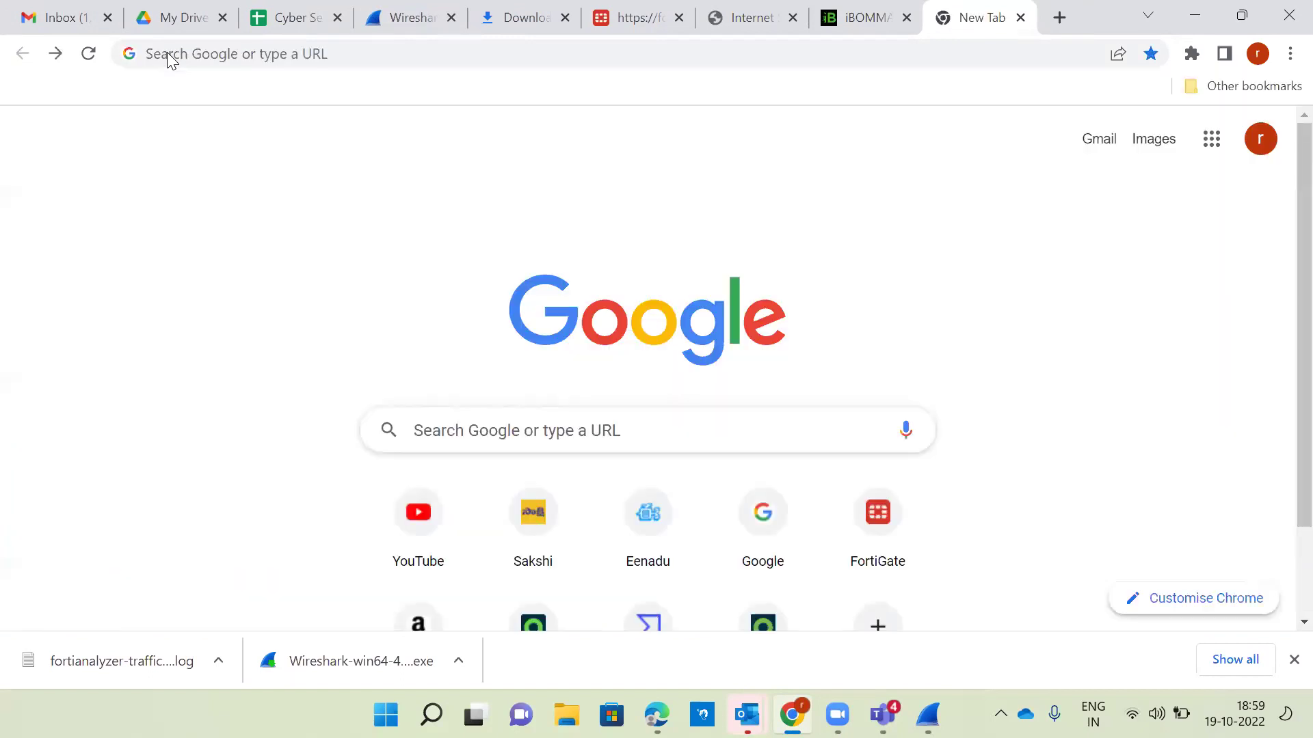
{"action": "left_click", "coordinate": [171, 60]}
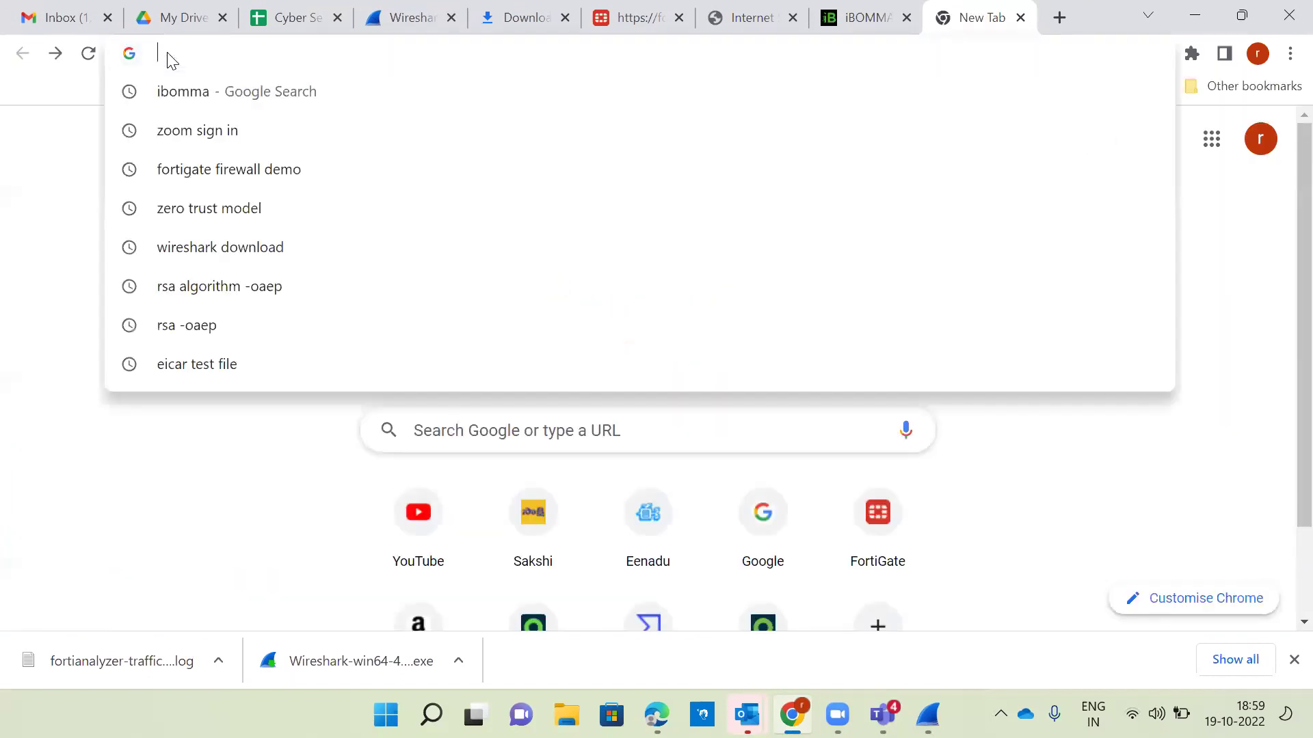
{"action": "type", "text": "eicar"}
{"action": "key", "text": "Return"}
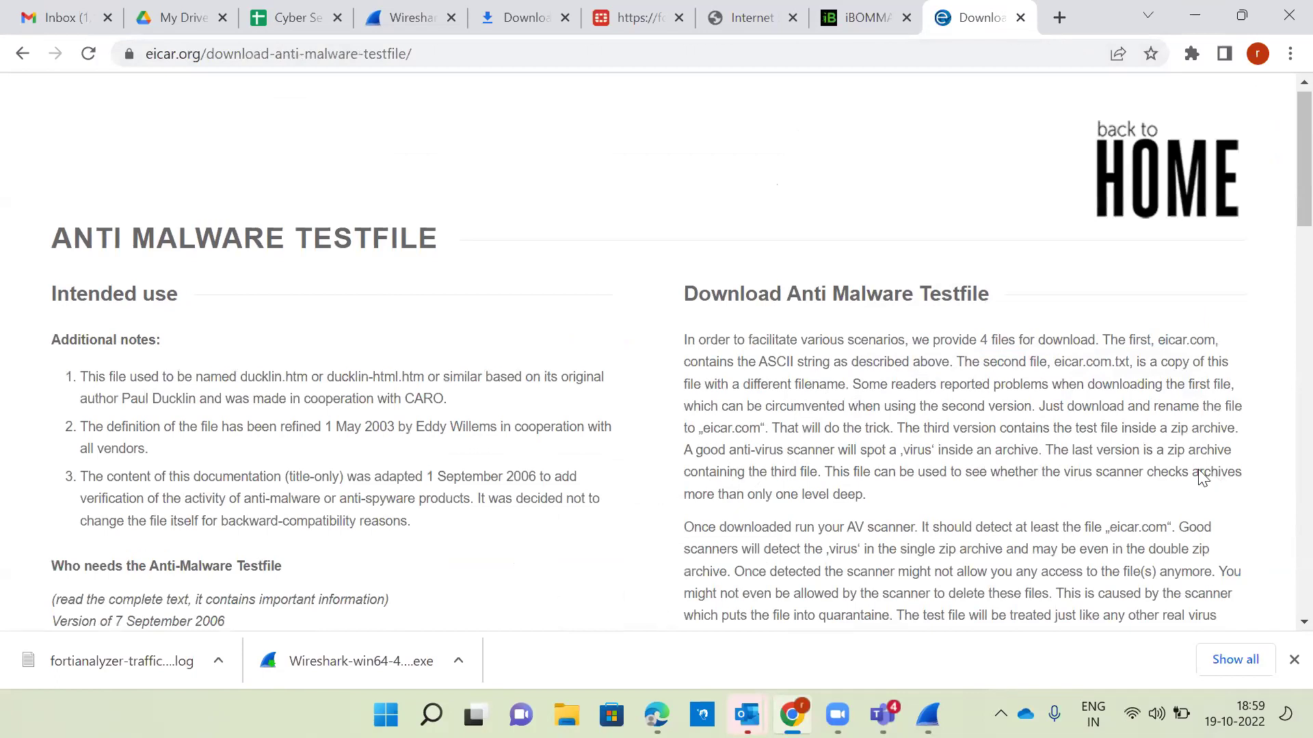
{"action": "scroll", "coordinate": [1111, 474], "scroll_direction": "down", "scroll_amount": 3}
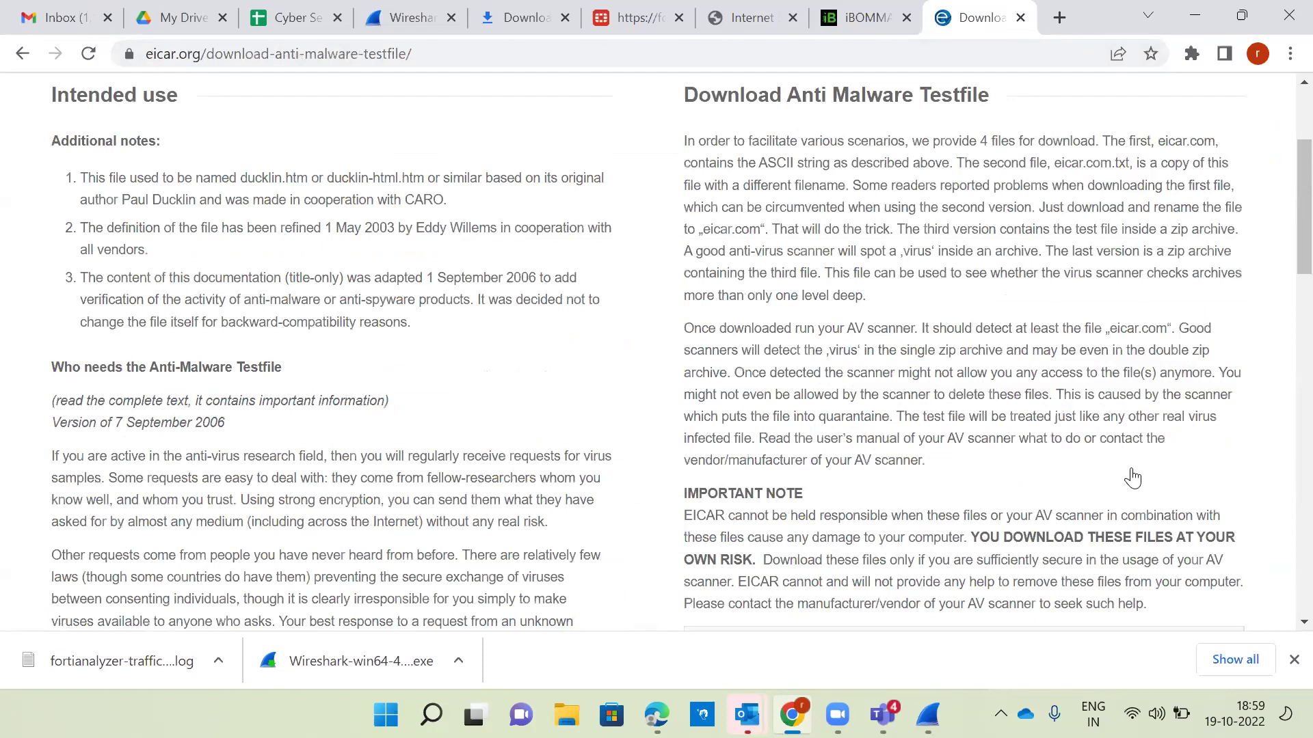
{"action": "scroll", "coordinate": [1132, 478], "scroll_direction": "down", "scroll_amount": 4}
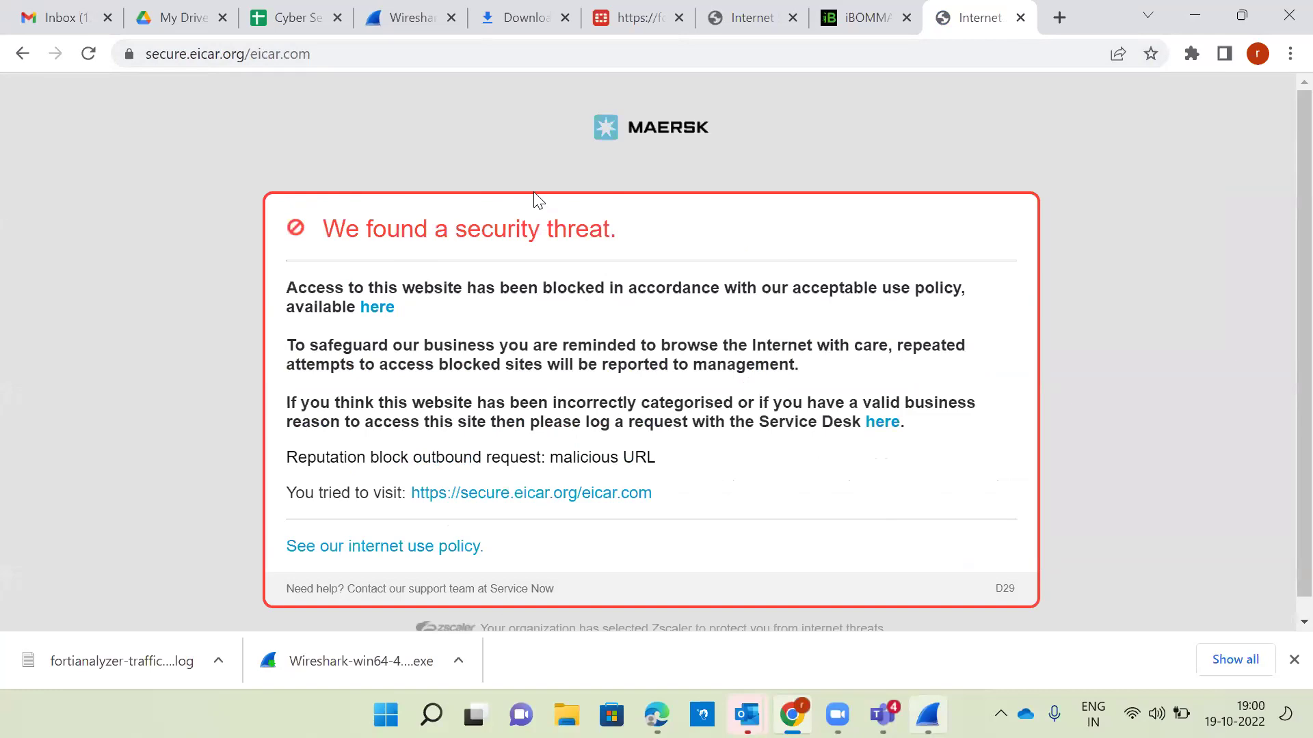
Step: Switch to Wireshark, stop the WiFi capture and apply the display filter dns
{"action": "key", "text": "alt+Tab"}
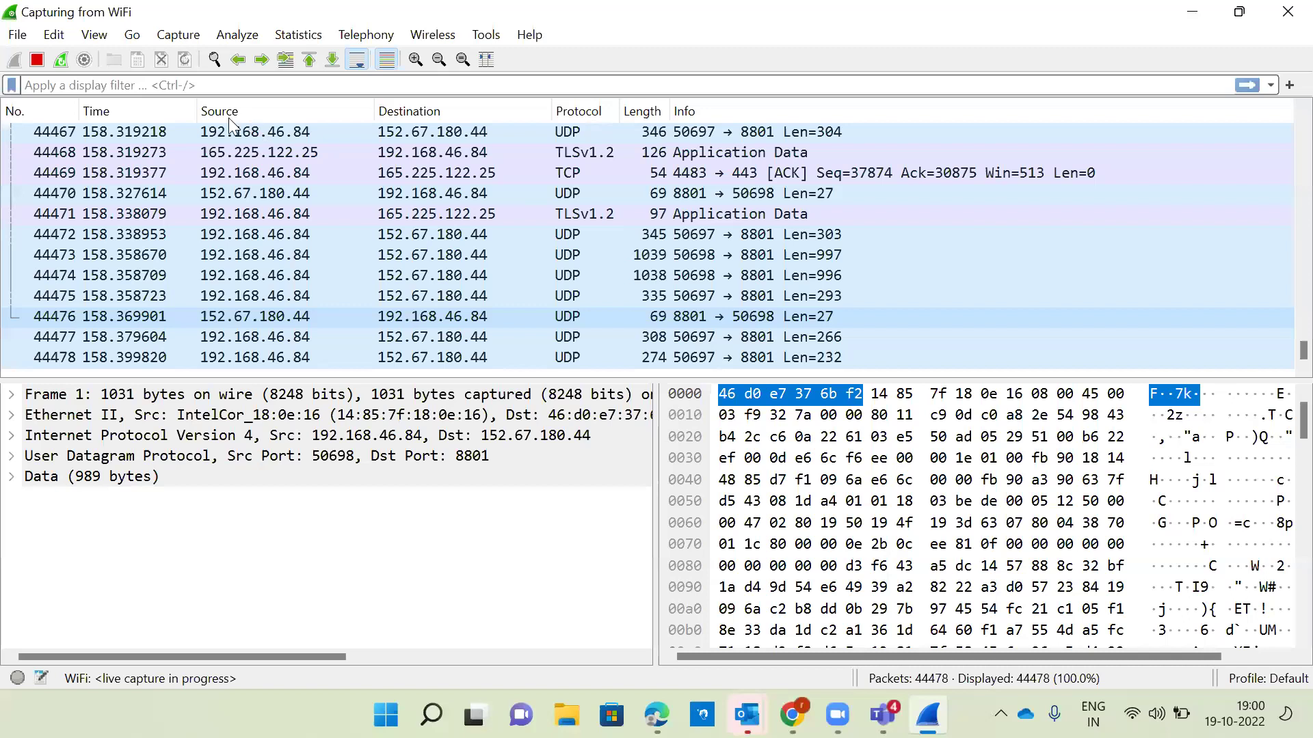
{"action": "left_click", "coordinate": [87, 82]}
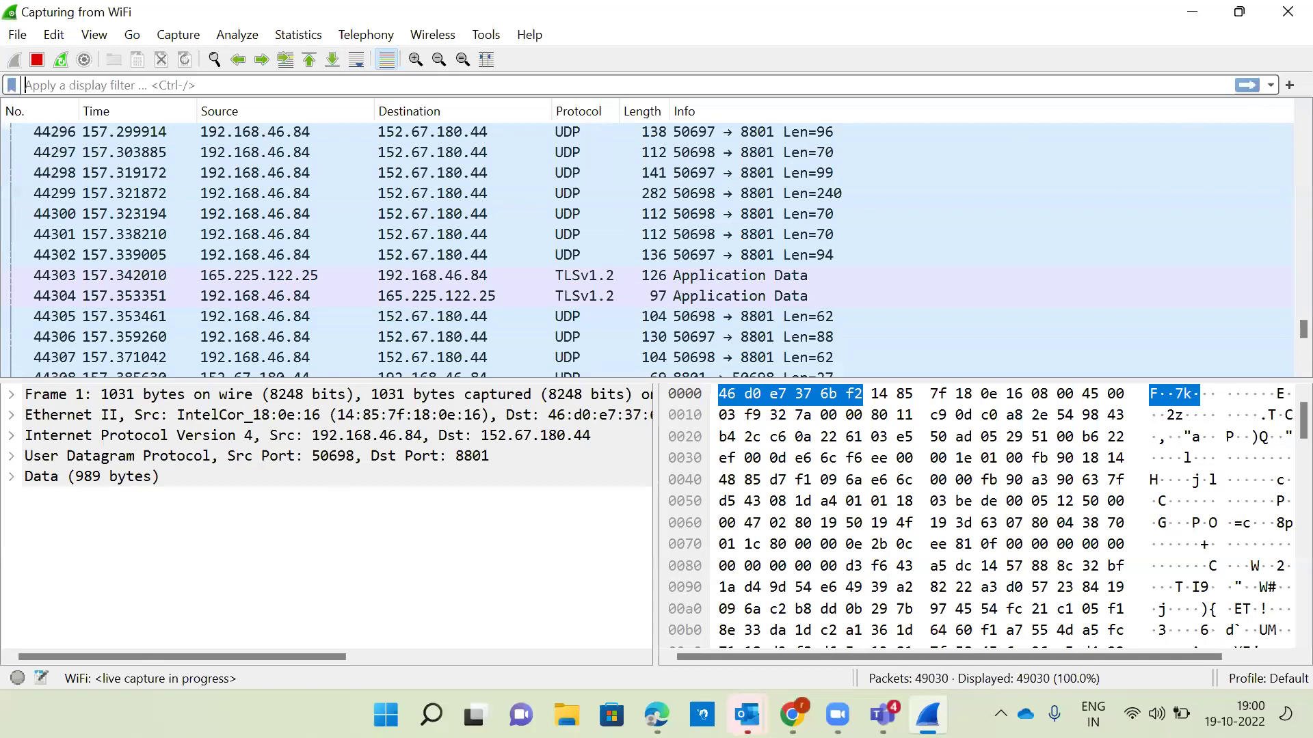
{"action": "key", "text": "ctrl+e"}
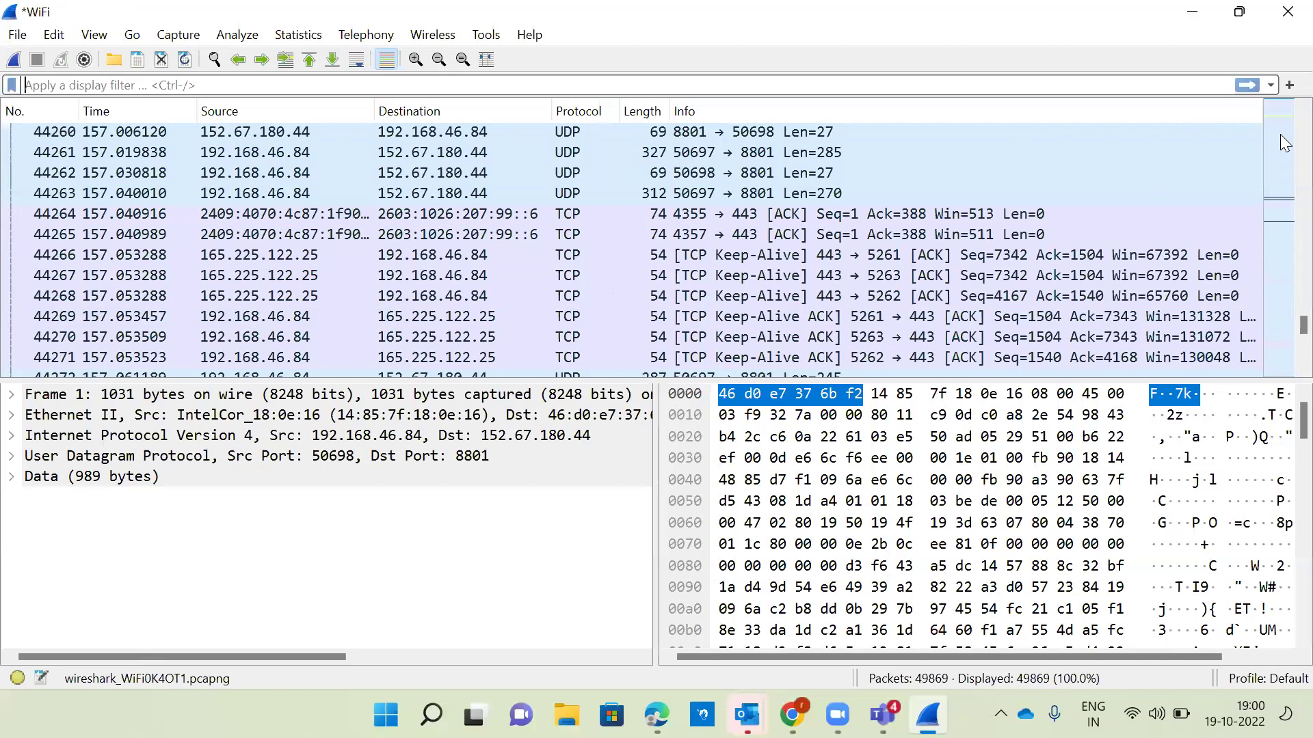
{"action": "type", "text": "dns"}
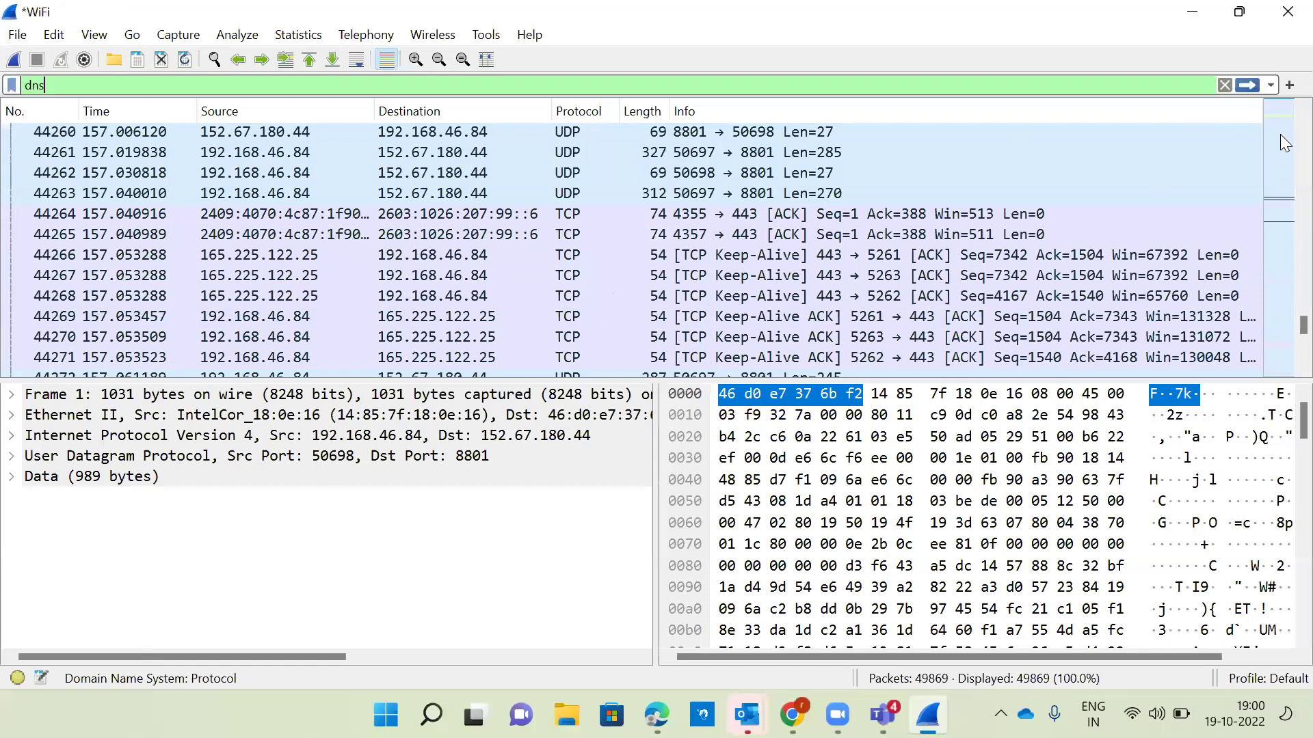
{"action": "key", "text": "Return"}
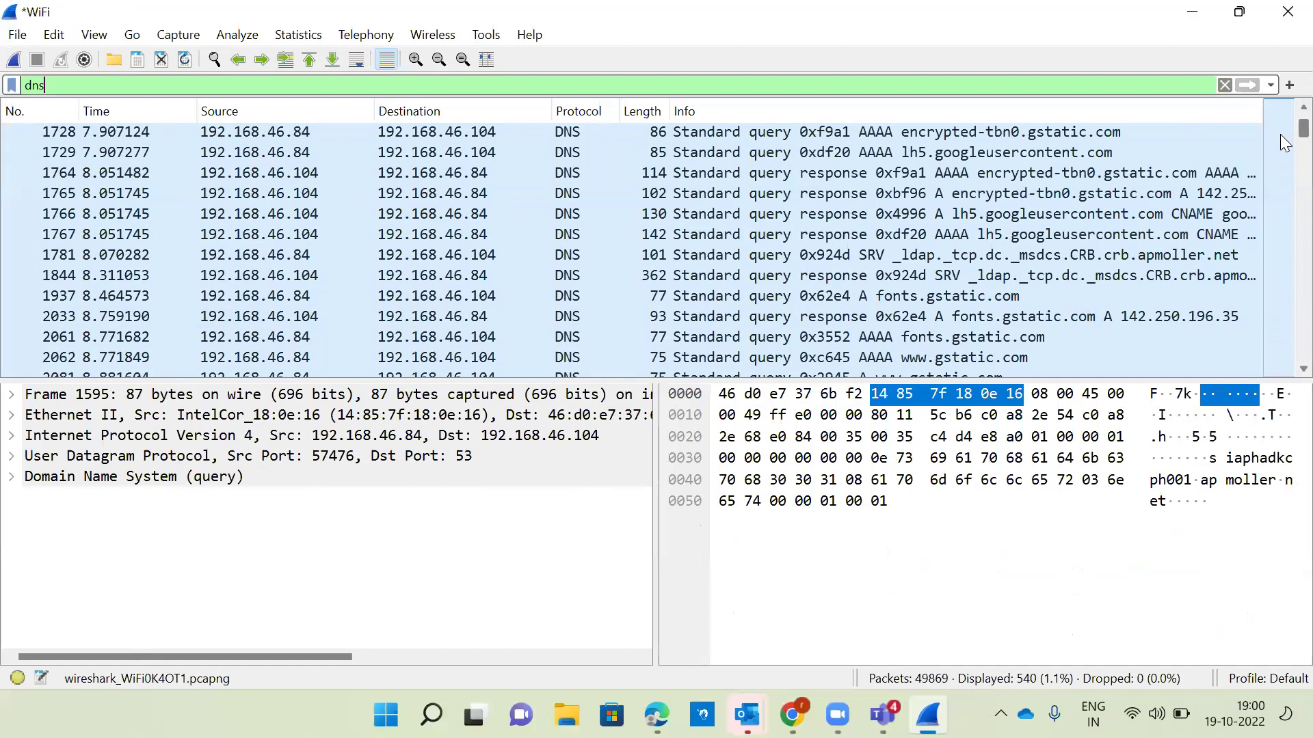
Step: Look through the filtered DNS packets for lookups of the sites just visited
{"action": "scroll", "coordinate": [1280, 137], "scroll_direction": "down", "scroll_amount": 20}
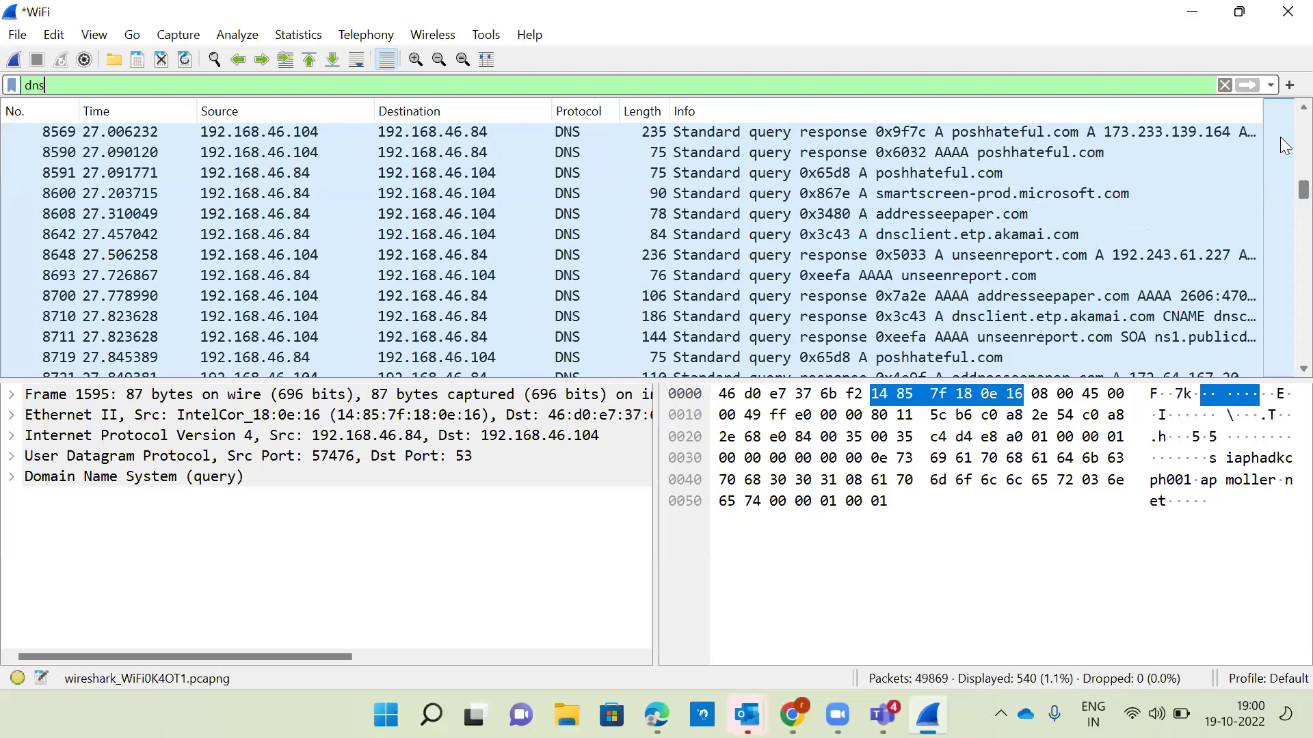
{"action": "scroll", "coordinate": [1279, 137], "scroll_direction": "down", "scroll_amount": 20}
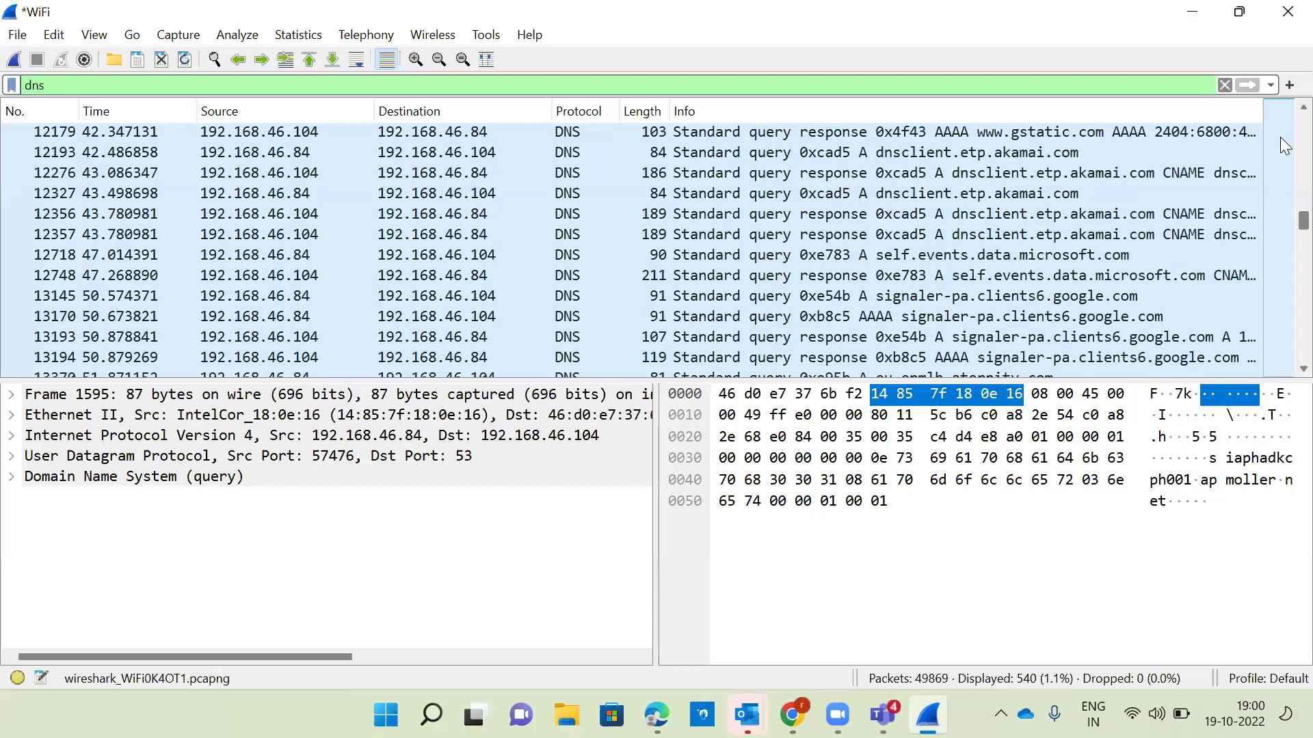
{"action": "scroll", "coordinate": [1280, 137], "scroll_direction": "down", "scroll_amount": 15}
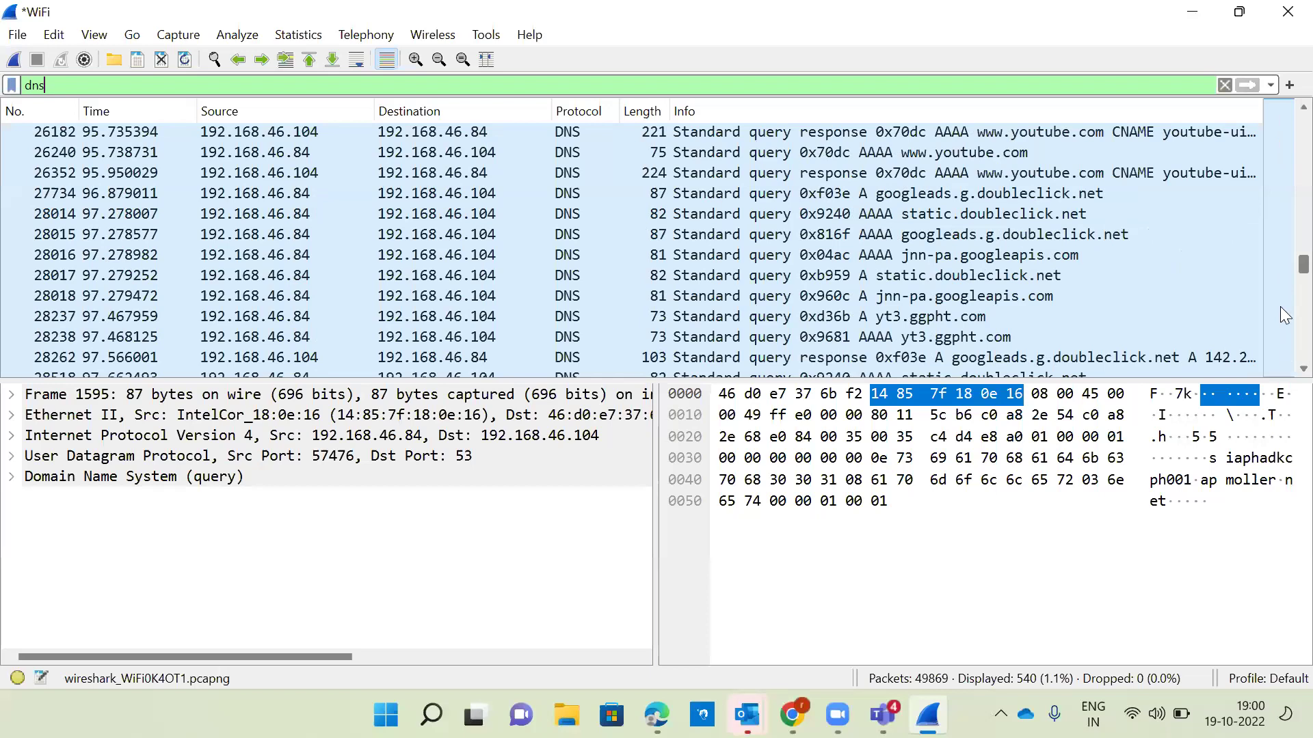
{"action": "scroll", "coordinate": [1280, 268], "scroll_direction": "down", "scroll_amount": 20}
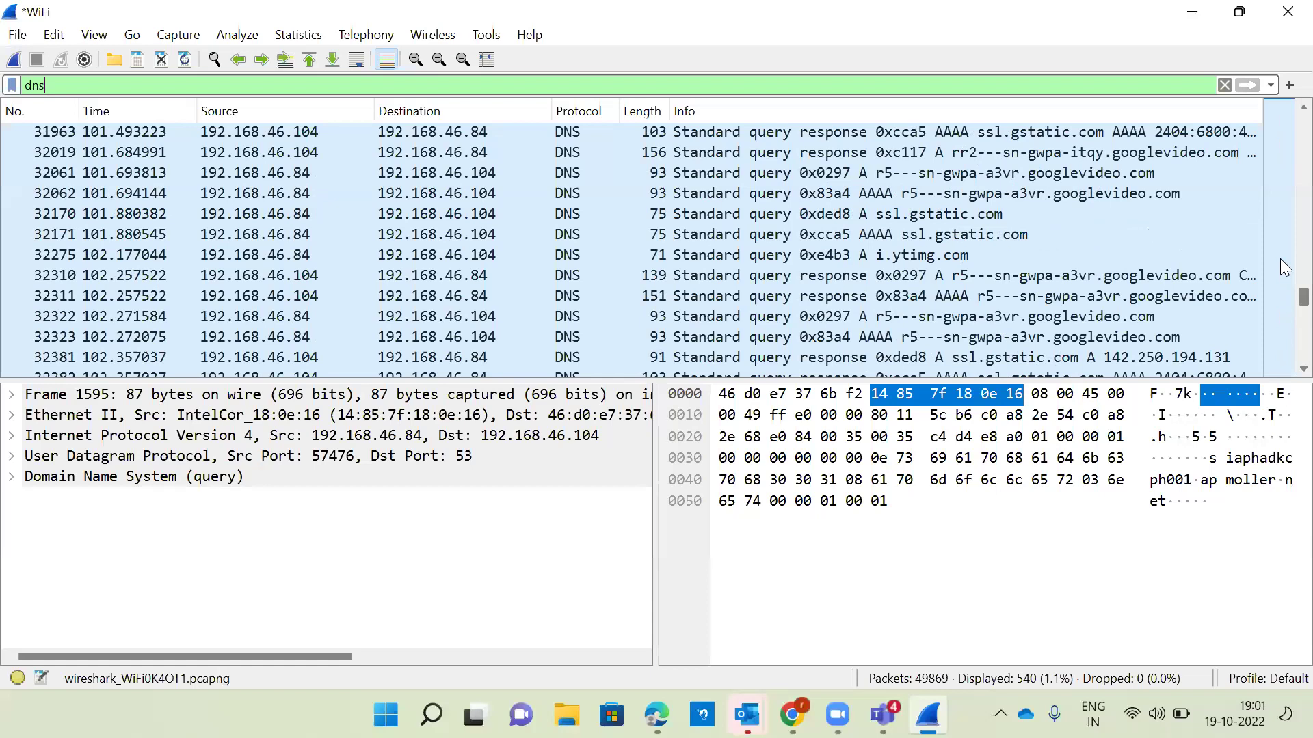
{"action": "scroll", "coordinate": [1280, 251], "scroll_direction": "down", "scroll_amount": 10}
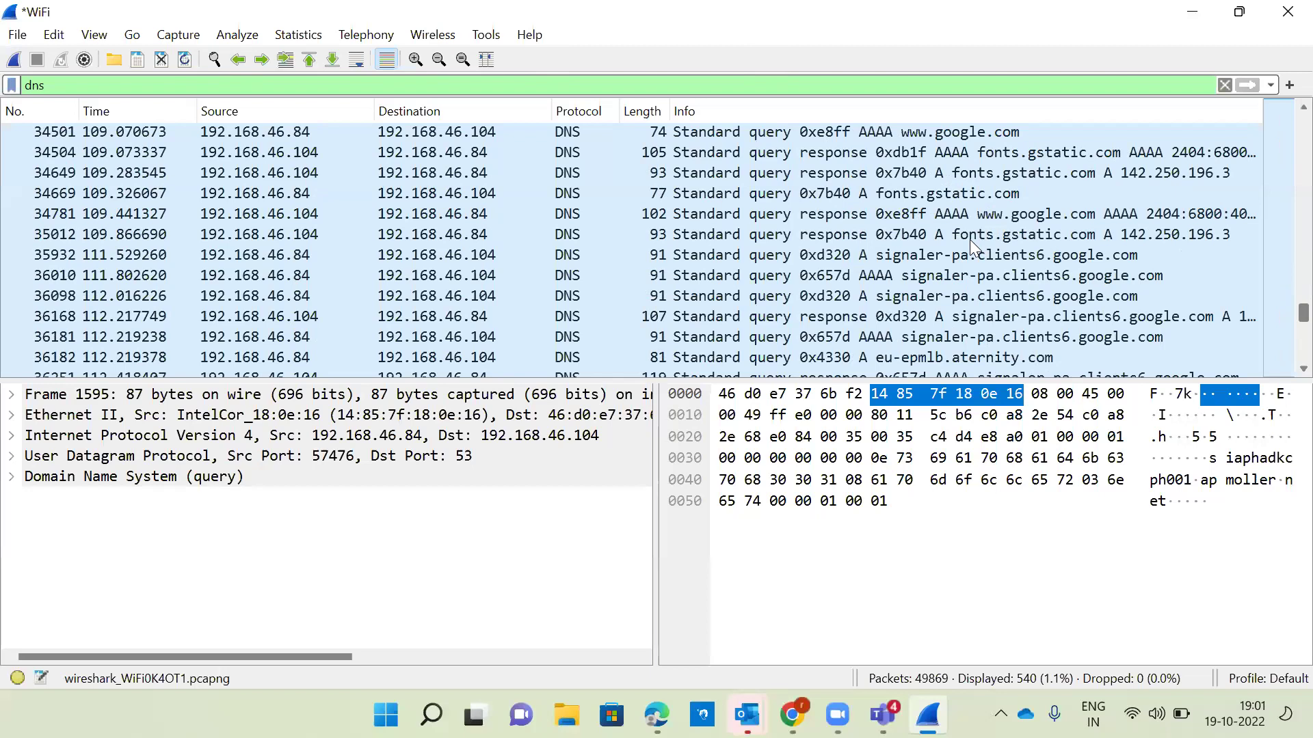
{"action": "scroll", "coordinate": [970, 240], "scroll_direction": "up", "scroll_amount": 20}
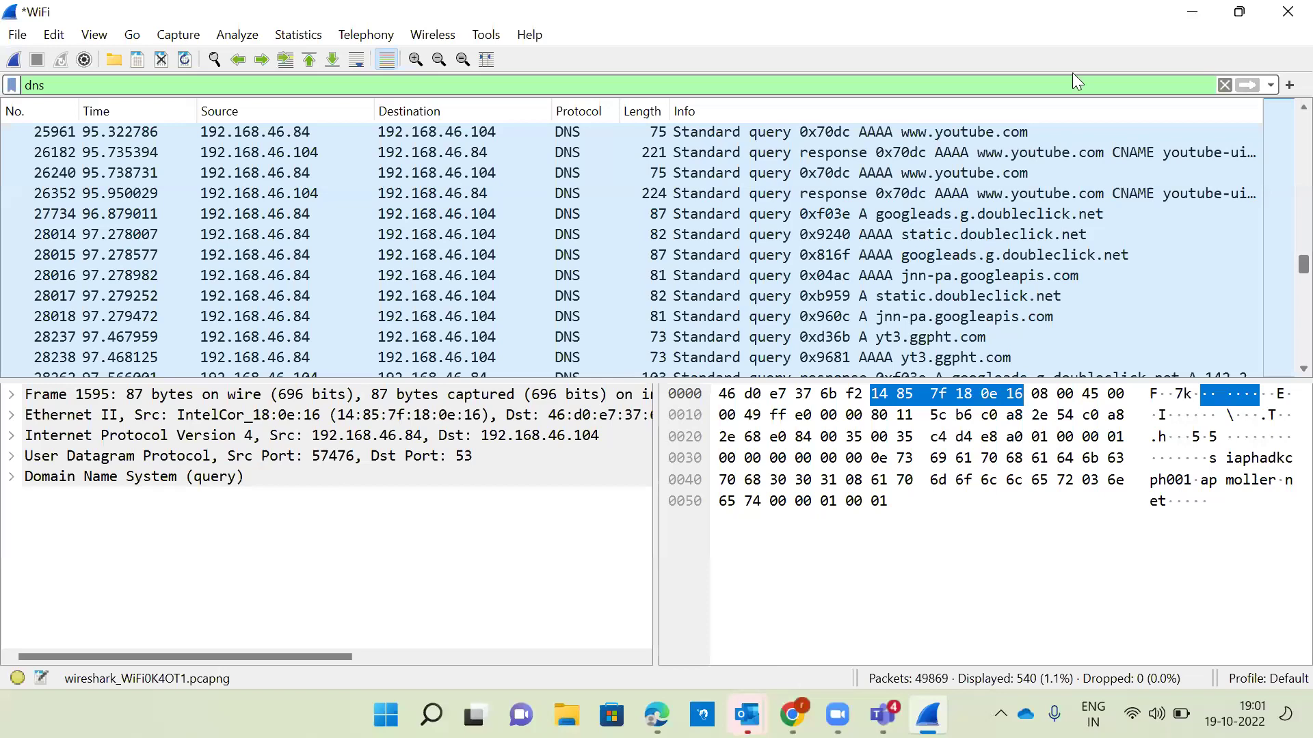
{"action": "scroll", "coordinate": [629, 246], "scroll_direction": "up", "scroll_amount": 7}
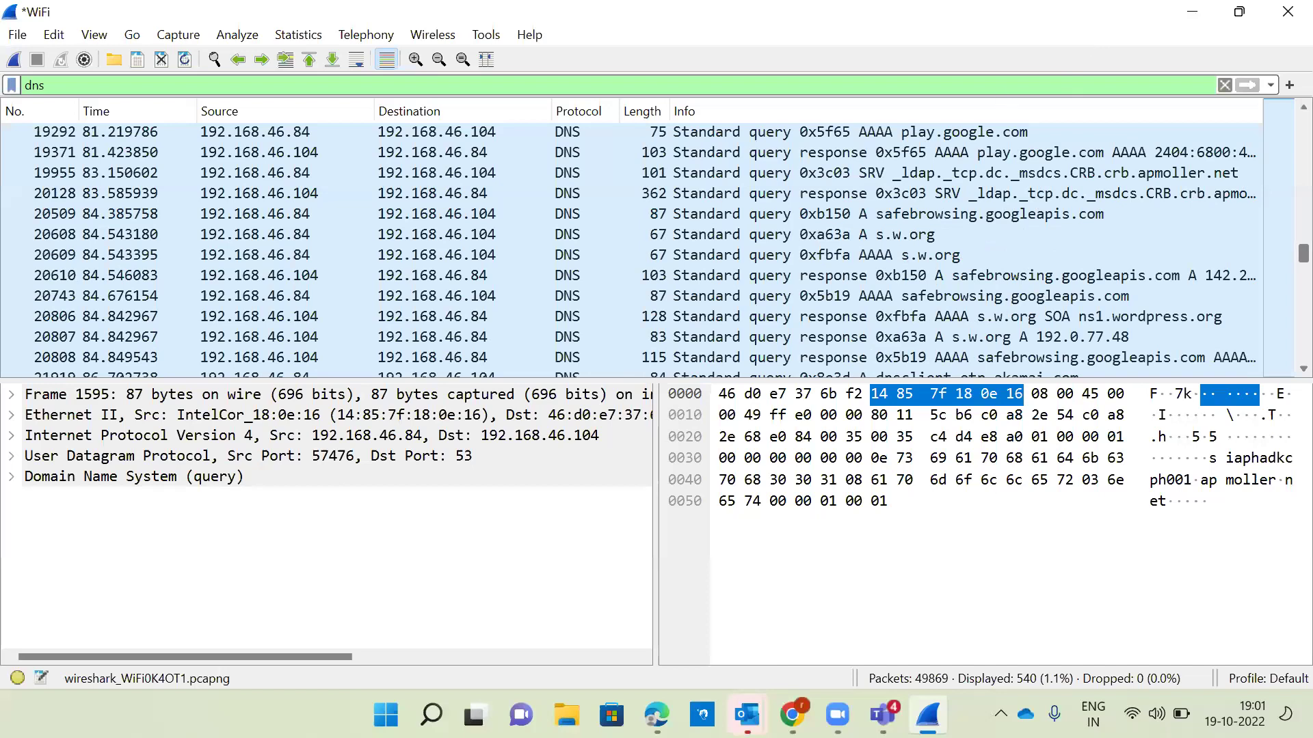
{"action": "key", "text": "alt+Tab"}
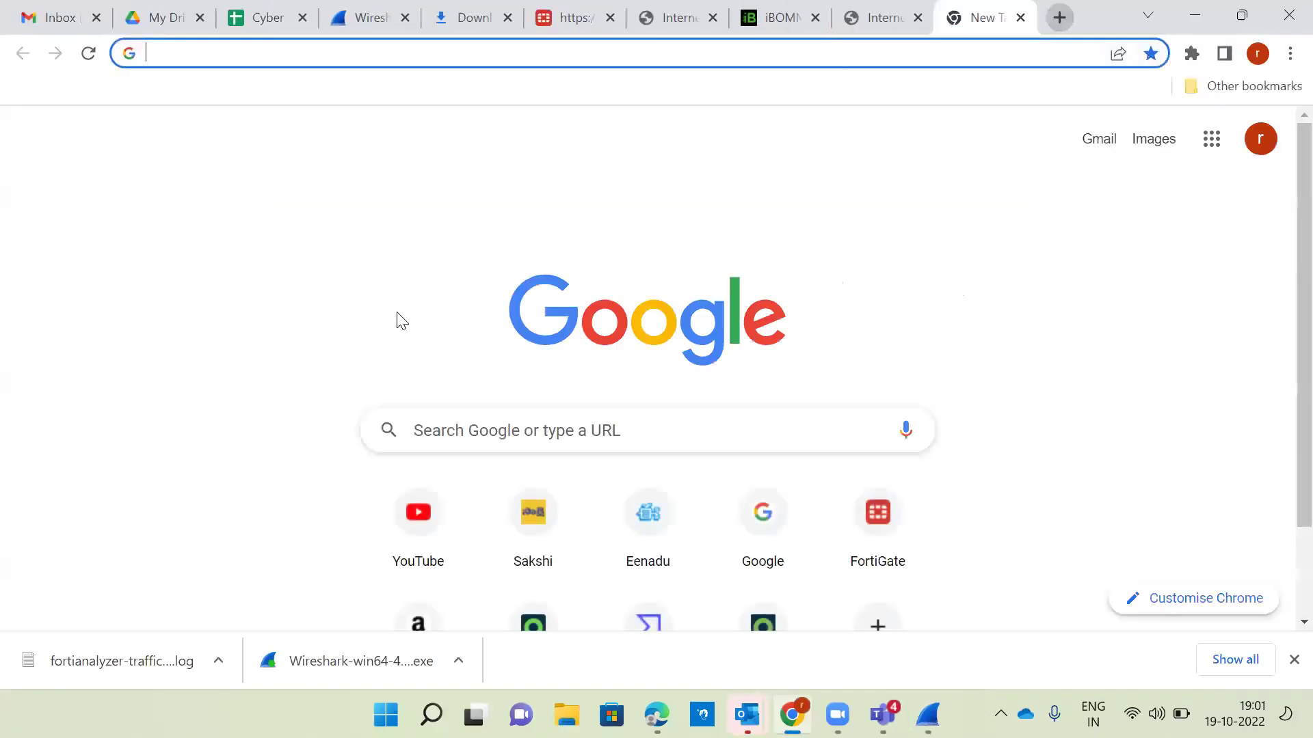
{"action": "type", "text": "ei"}
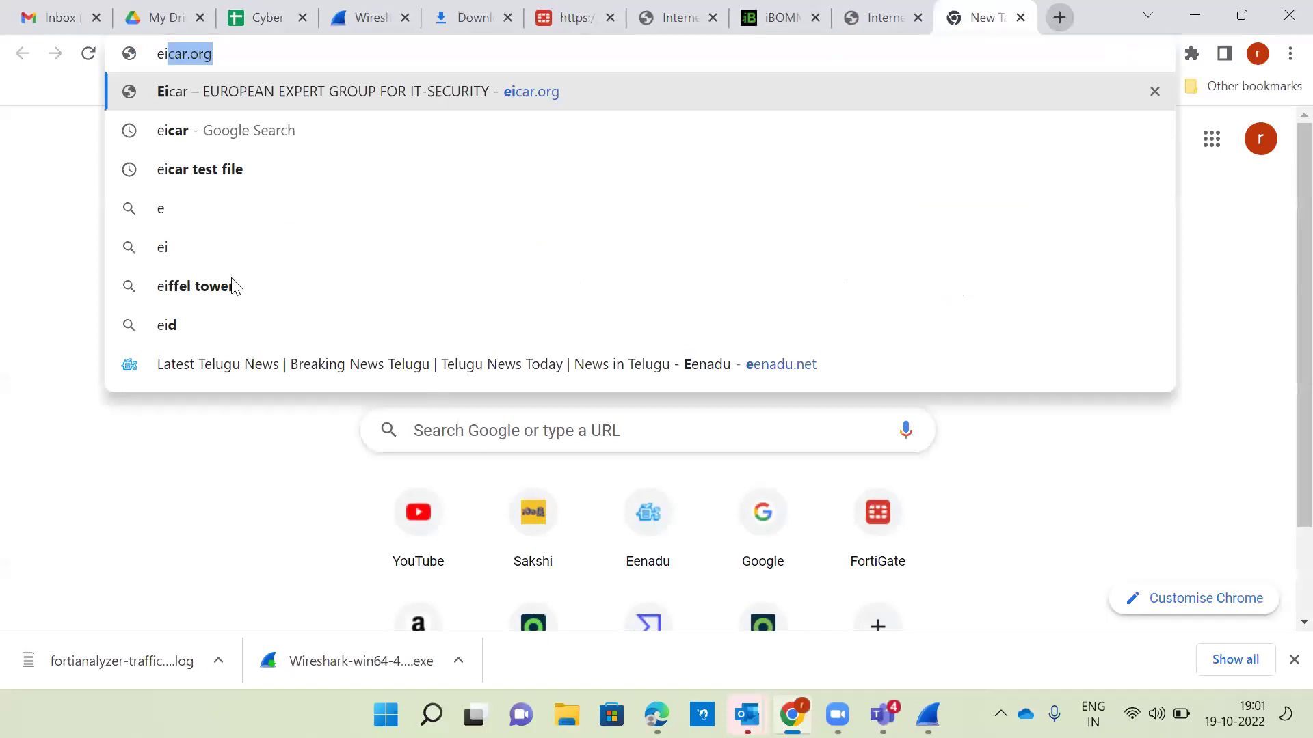
{"action": "key", "text": "Return"}
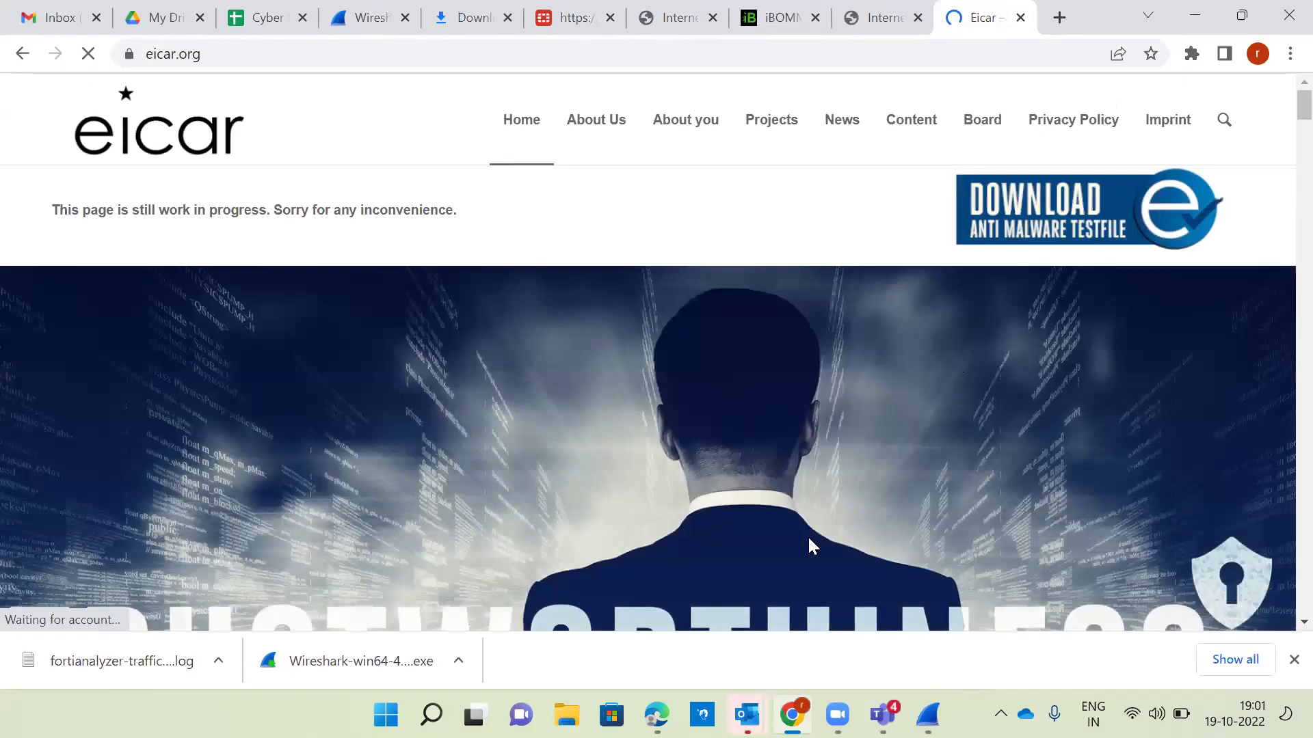
{"action": "key", "text": "alt+Tab"}
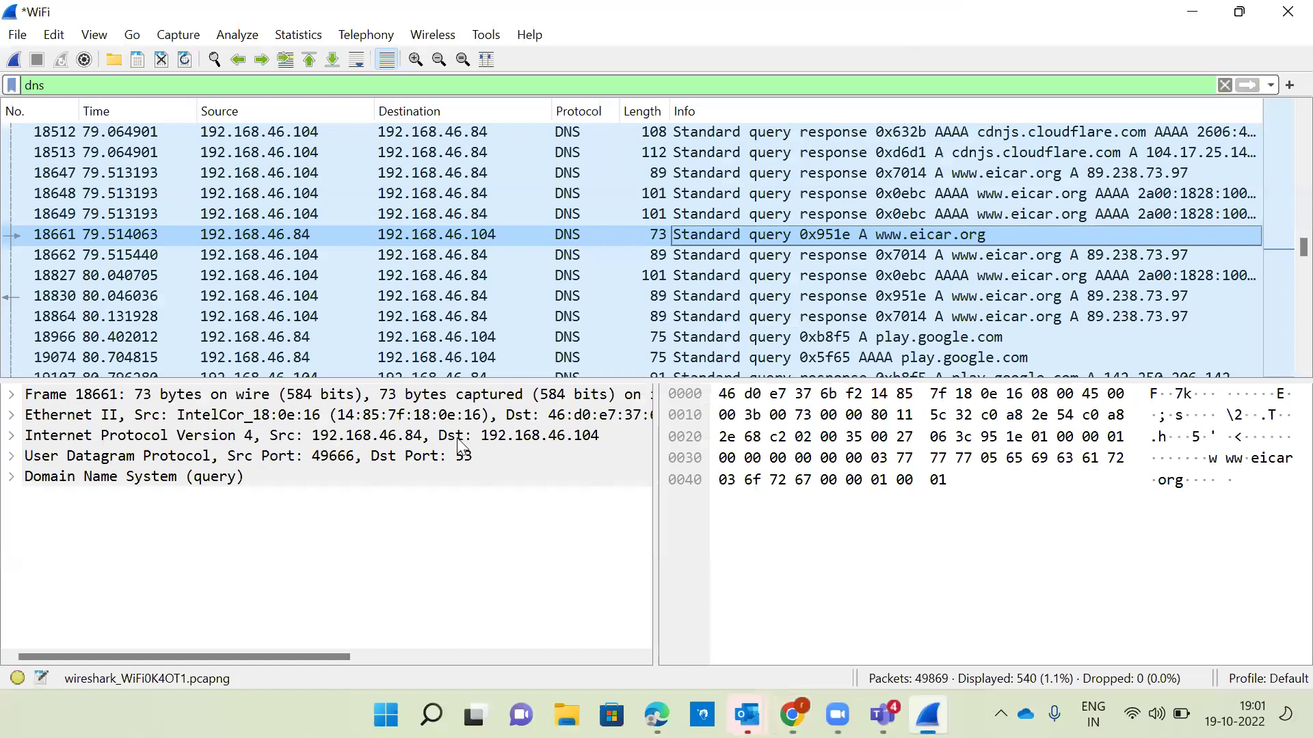
Step: Switch to Chrome's blocked secure.eicar.org/eicar.com page and highlight the text of its security threat notice
{"action": "key", "text": "alt+Tab"}
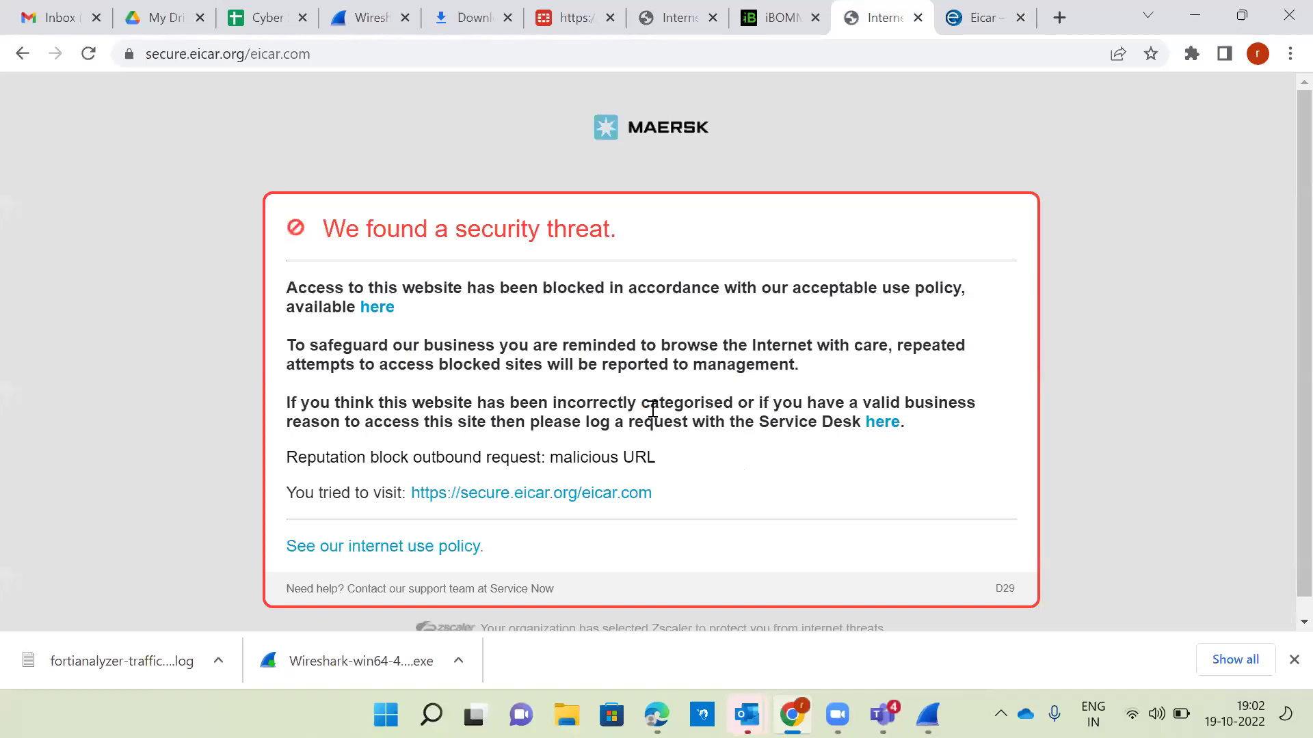
{"action": "scroll", "coordinate": [557, 424], "scroll_direction": "down", "scroll_amount": 1}
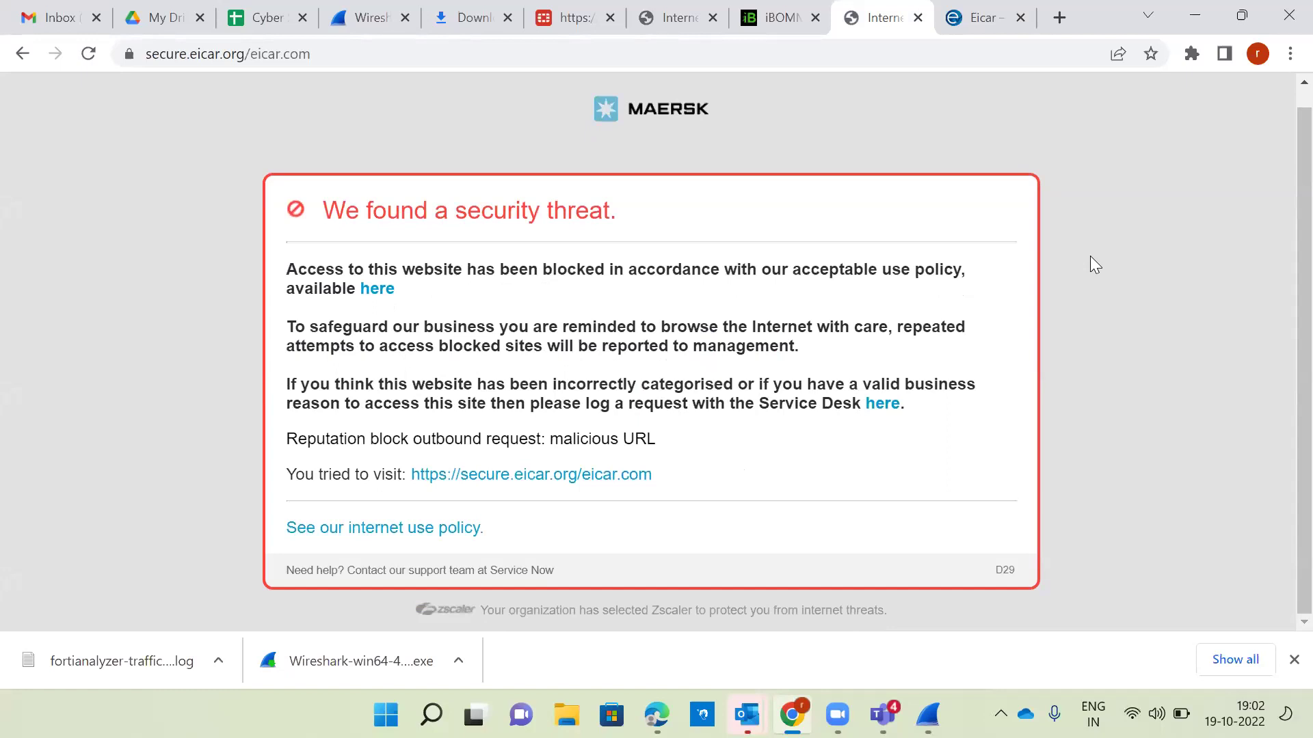
{"action": "key", "text": "ctrl+a"}
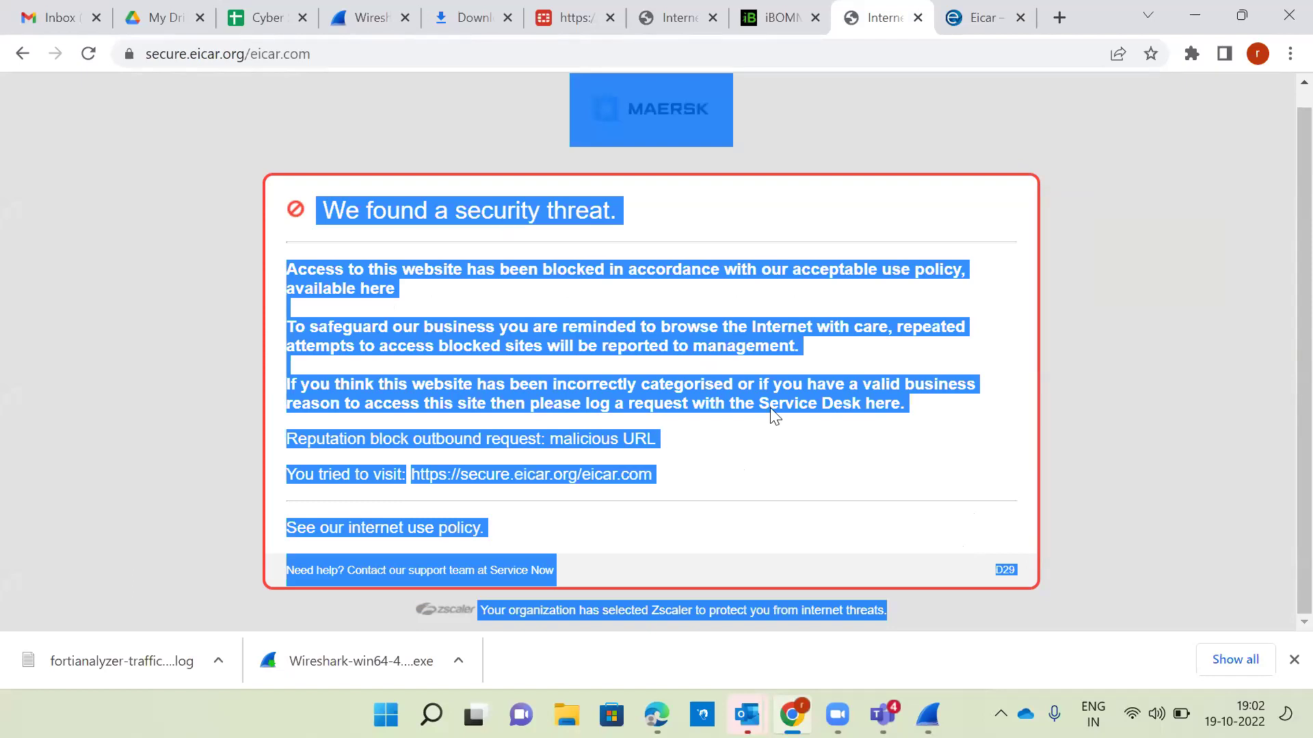
{"action": "left_click", "coordinate": [679, 288]}
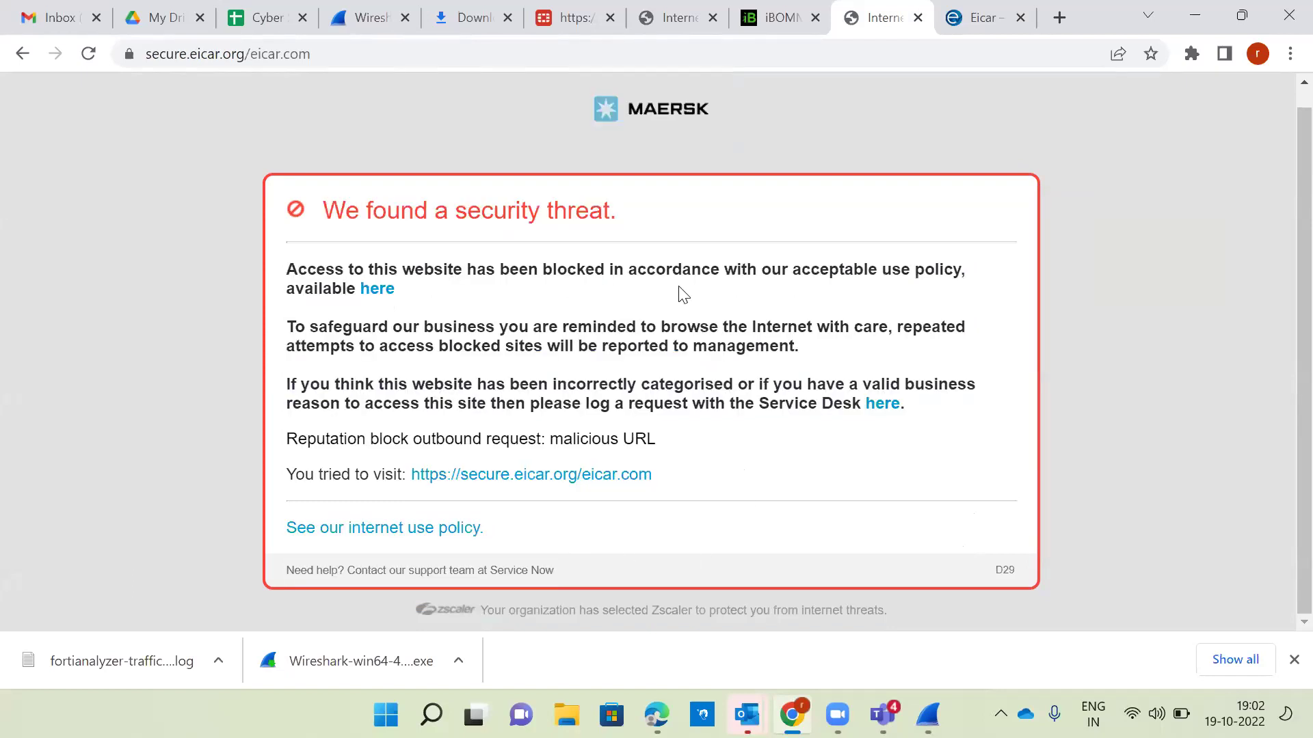
{"action": "key", "text": "ctrl+a"}
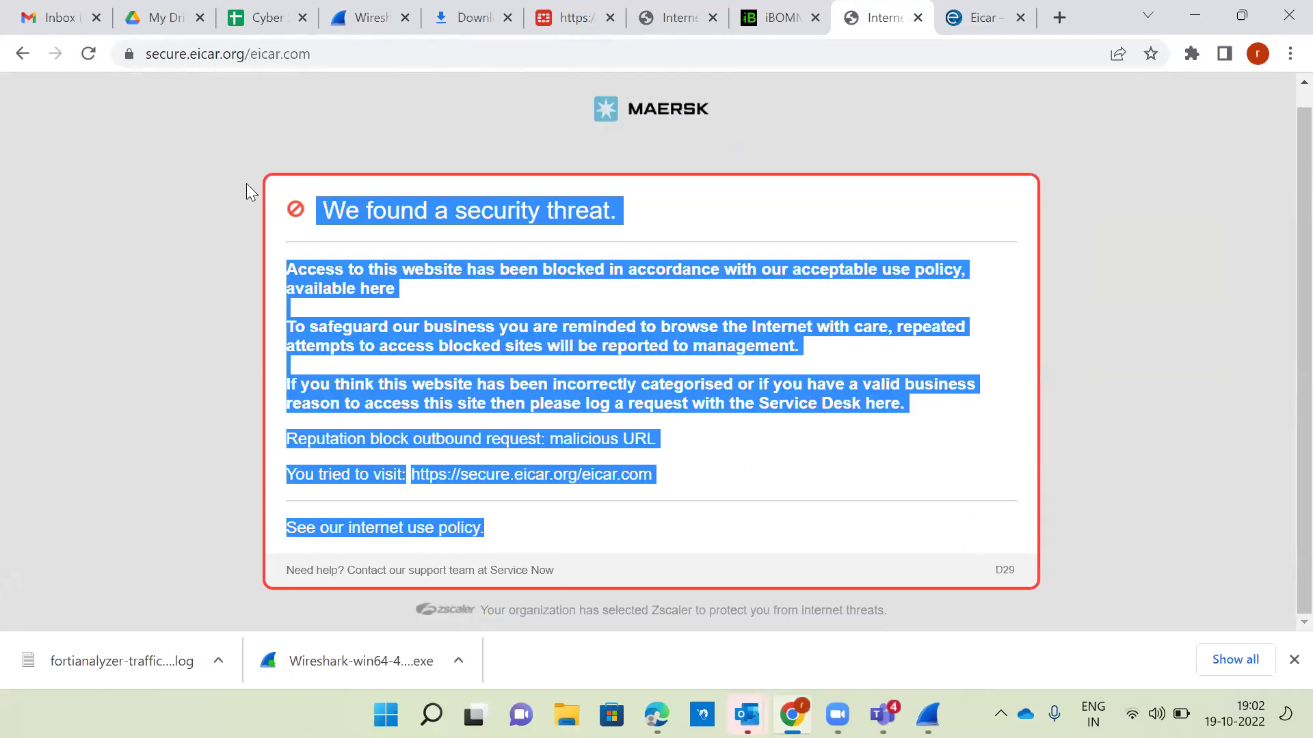
{"action": "left_click_drag", "start_coordinate": [987, 461], "coordinate": [265, 428]}
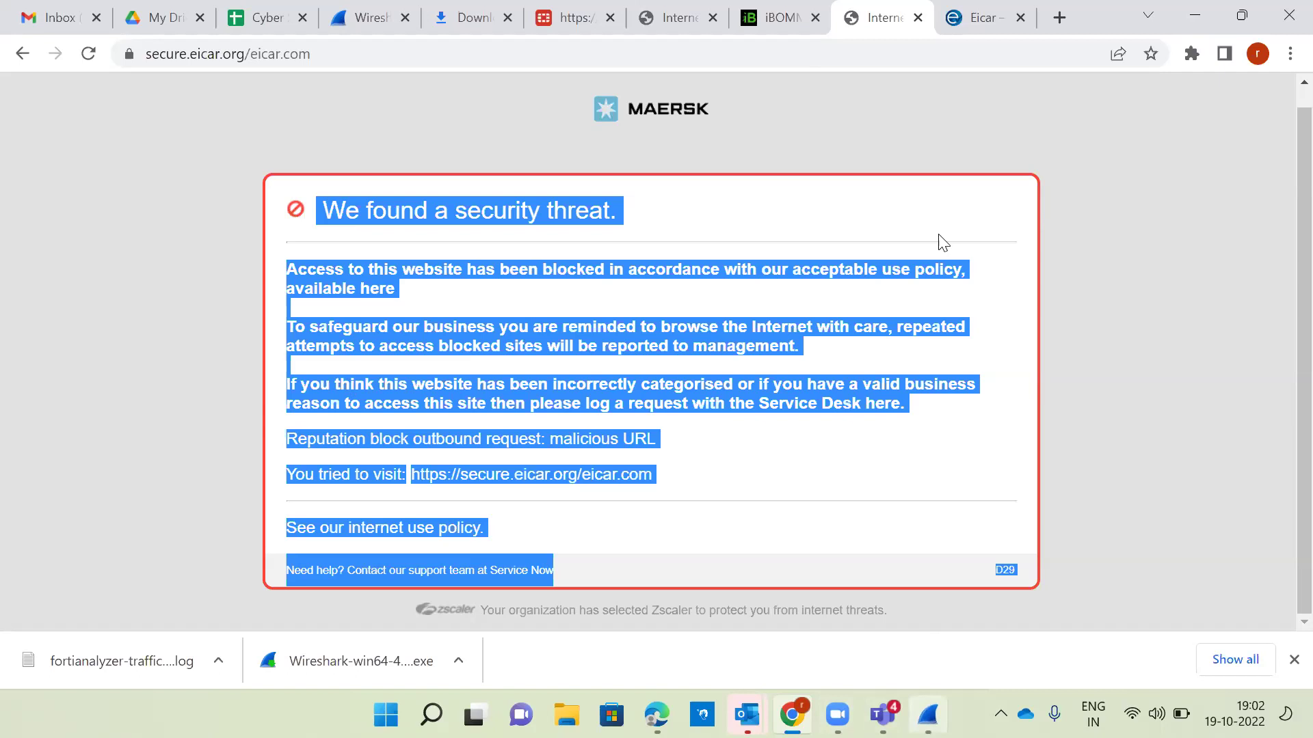
Step: Return to Wireshark and replace the dns display filter with http
{"action": "key", "text": "alt+Tab"}
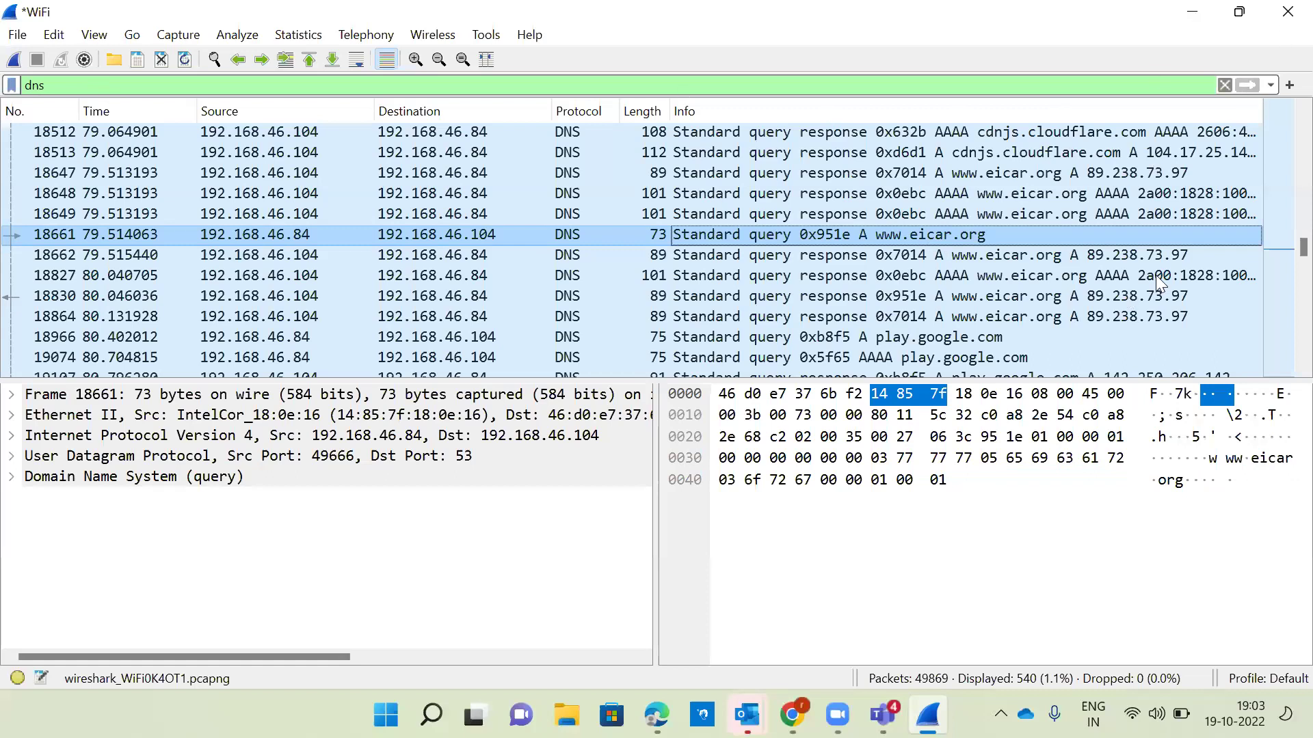
{"action": "key", "text": "ctrl+/"}
{"action": "key", "text": "BackSpace"}
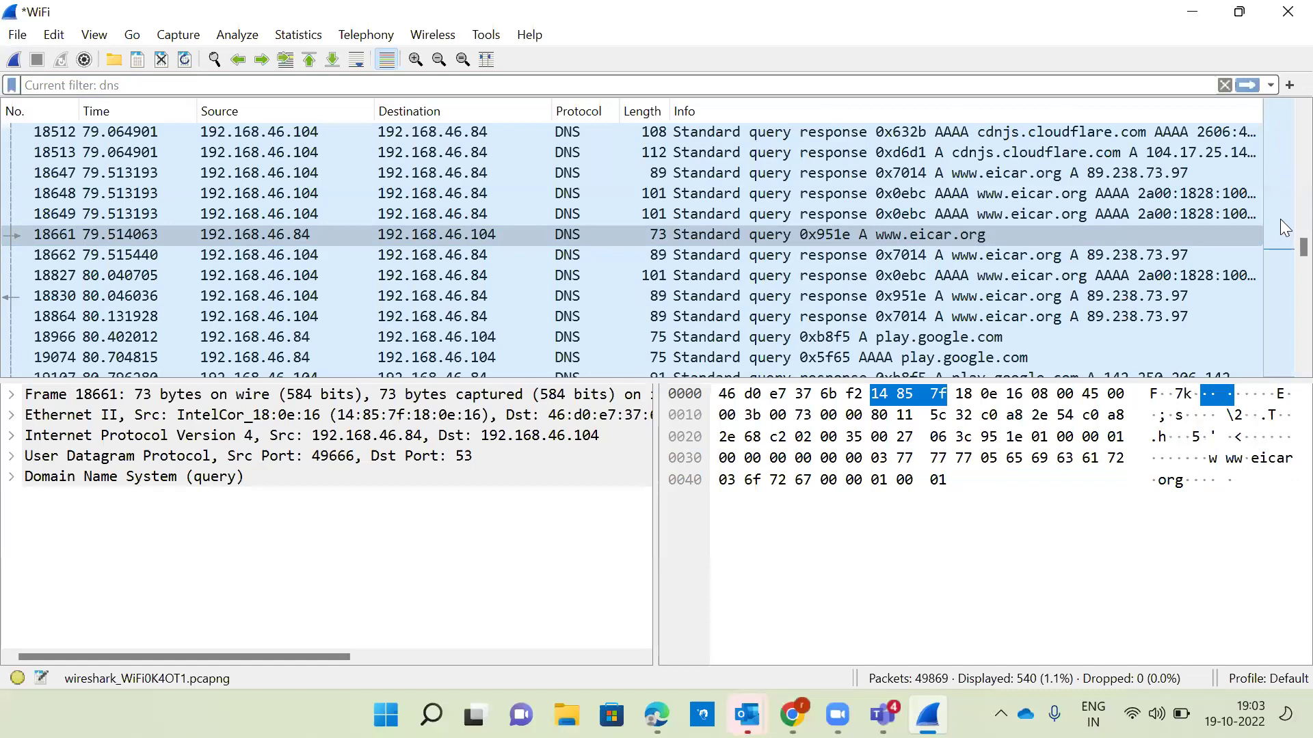
{"action": "type", "text": "http"}
{"action": "key", "text": "Return"}
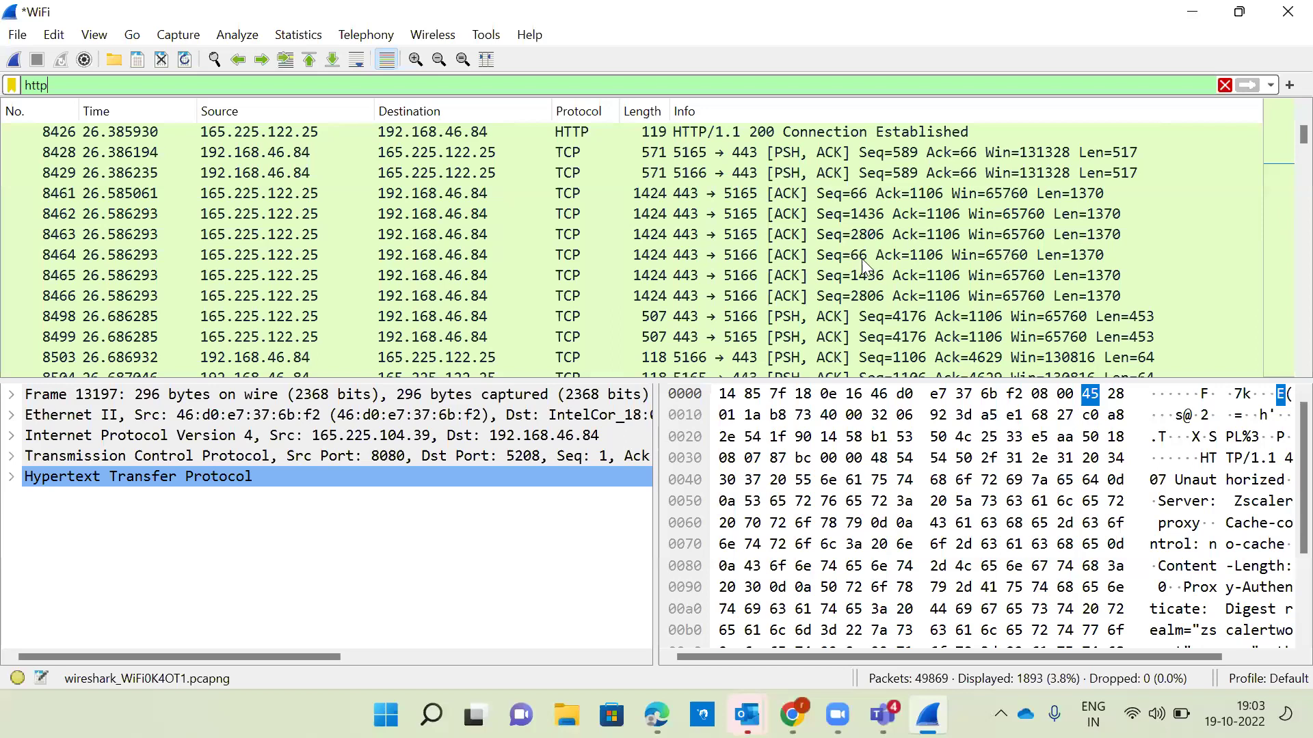
Step: Look through the HTTP-filtered packets, including the CONNECT requests and their responses
{"action": "scroll", "coordinate": [868, 261], "scroll_direction": "down", "scroll_amount": 20}
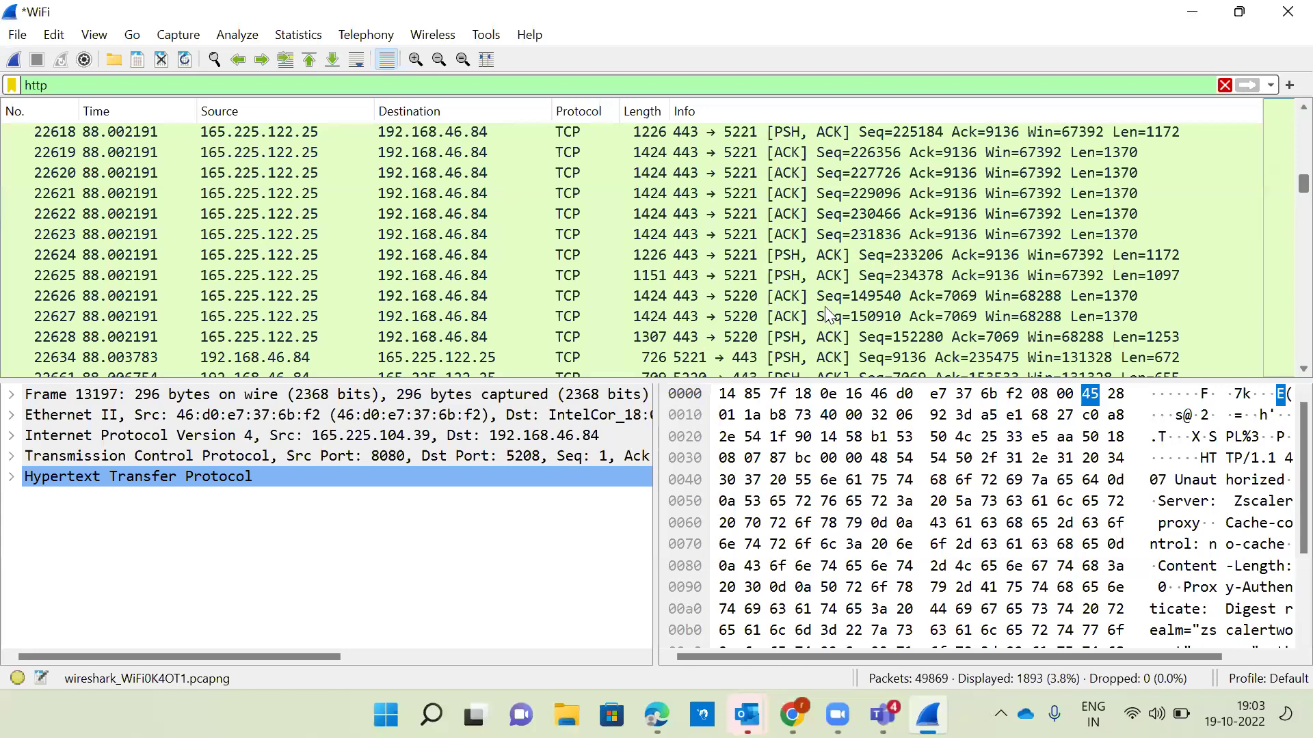
{"action": "scroll", "coordinate": [824, 306], "scroll_direction": "down", "scroll_amount": 5}
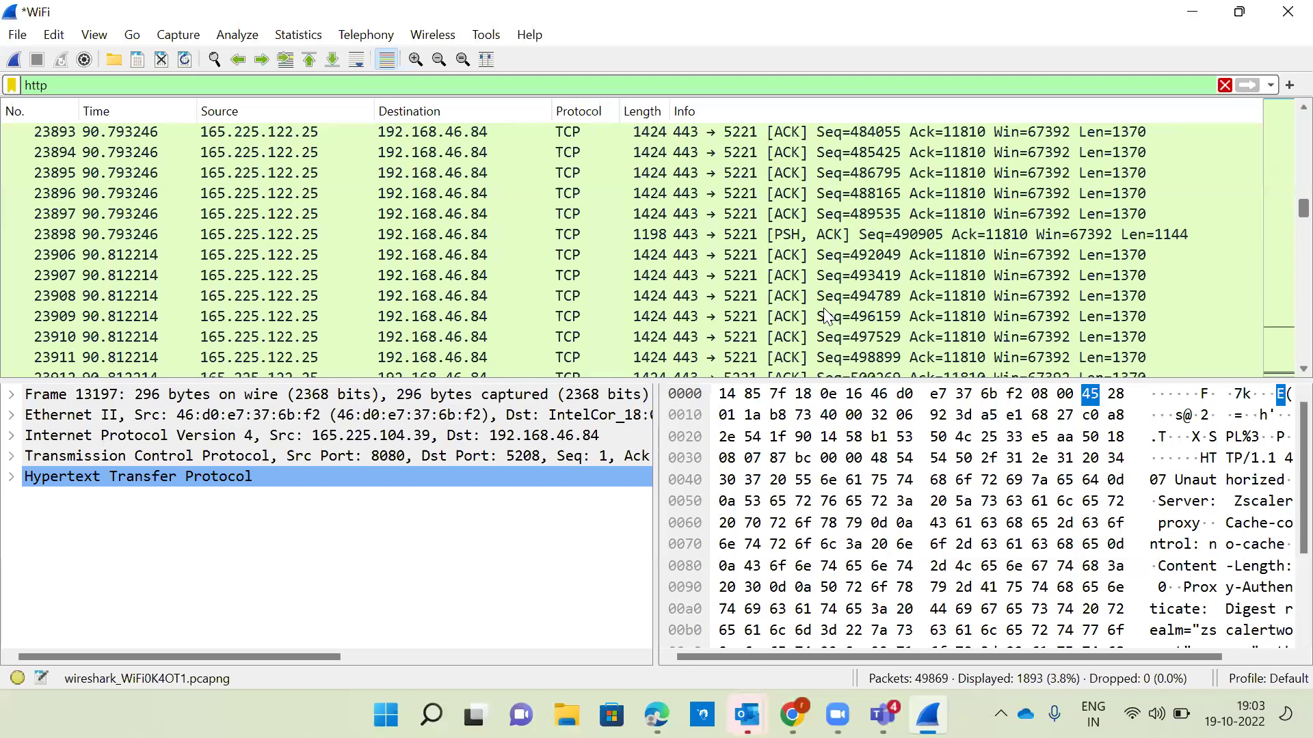
{"action": "scroll", "coordinate": [818, 316], "scroll_direction": "up", "scroll_amount": 20}
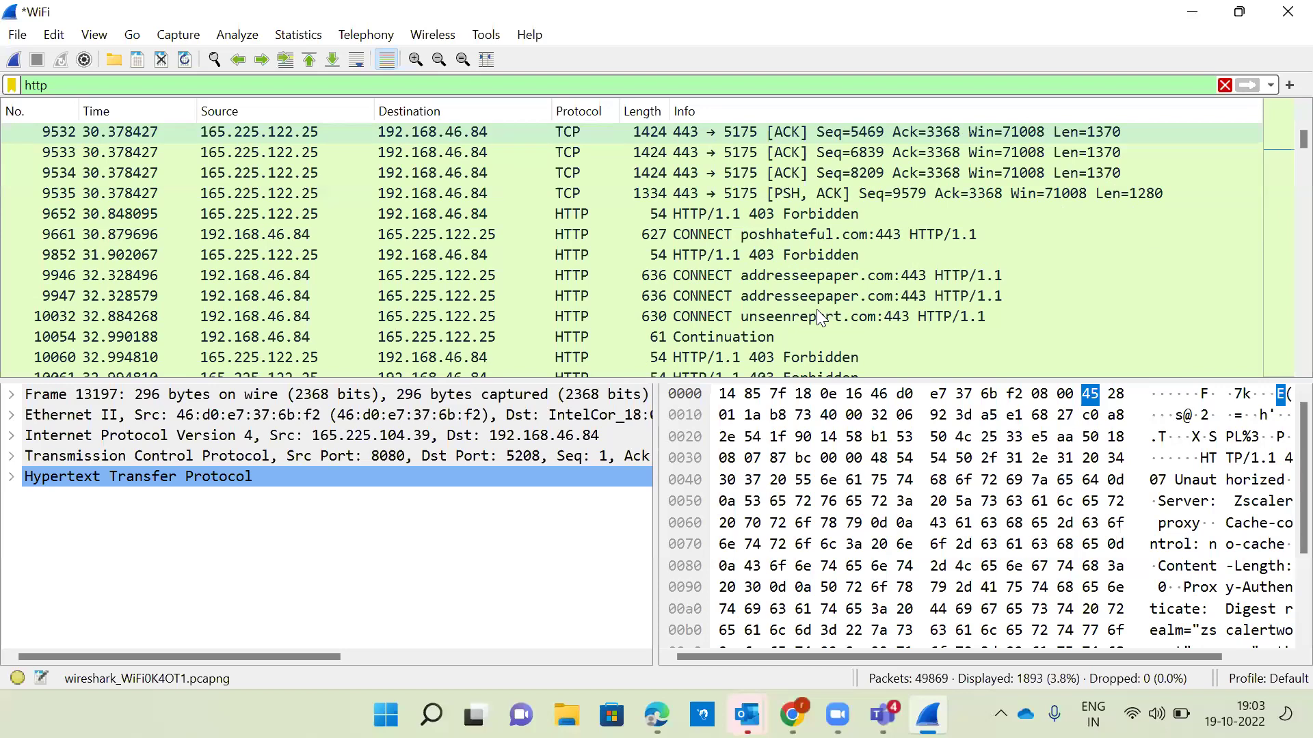
{"action": "scroll", "coordinate": [819, 317], "scroll_direction": "down", "scroll_amount": 15}
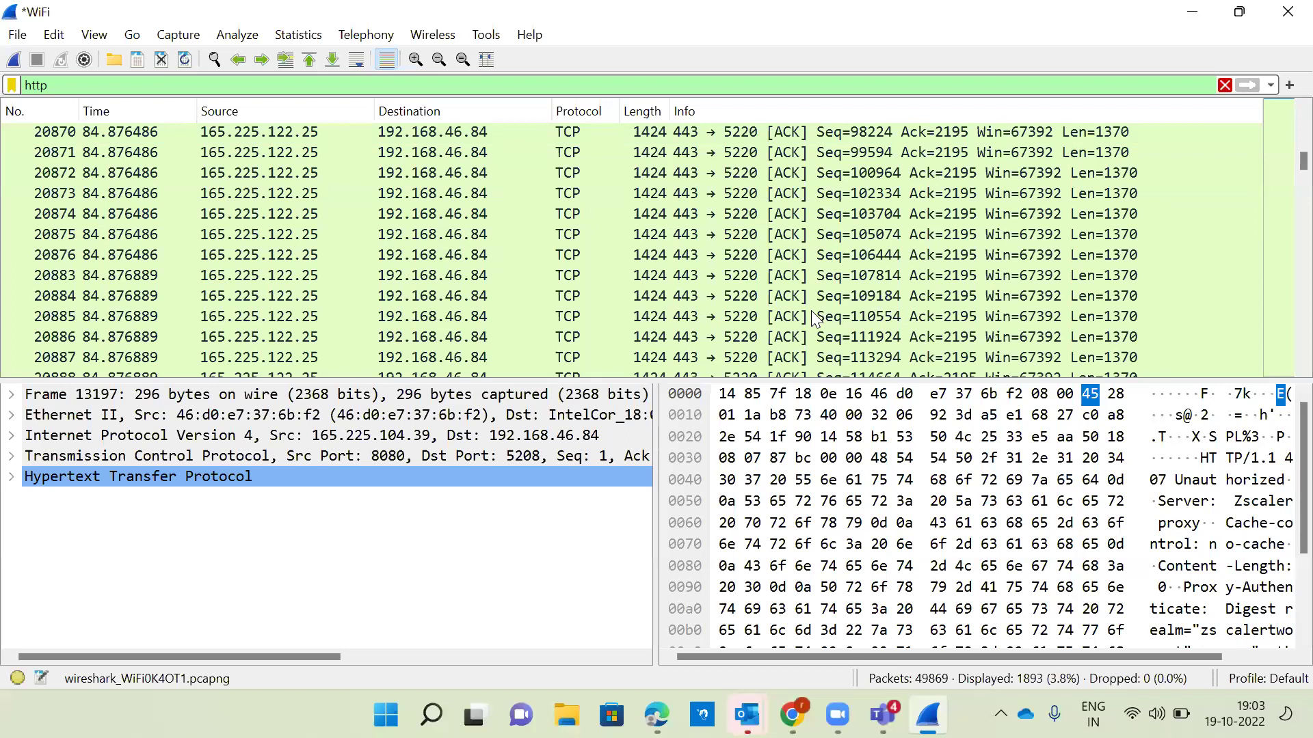
{"action": "scroll", "coordinate": [811, 311], "scroll_direction": "down", "scroll_amount": 5}
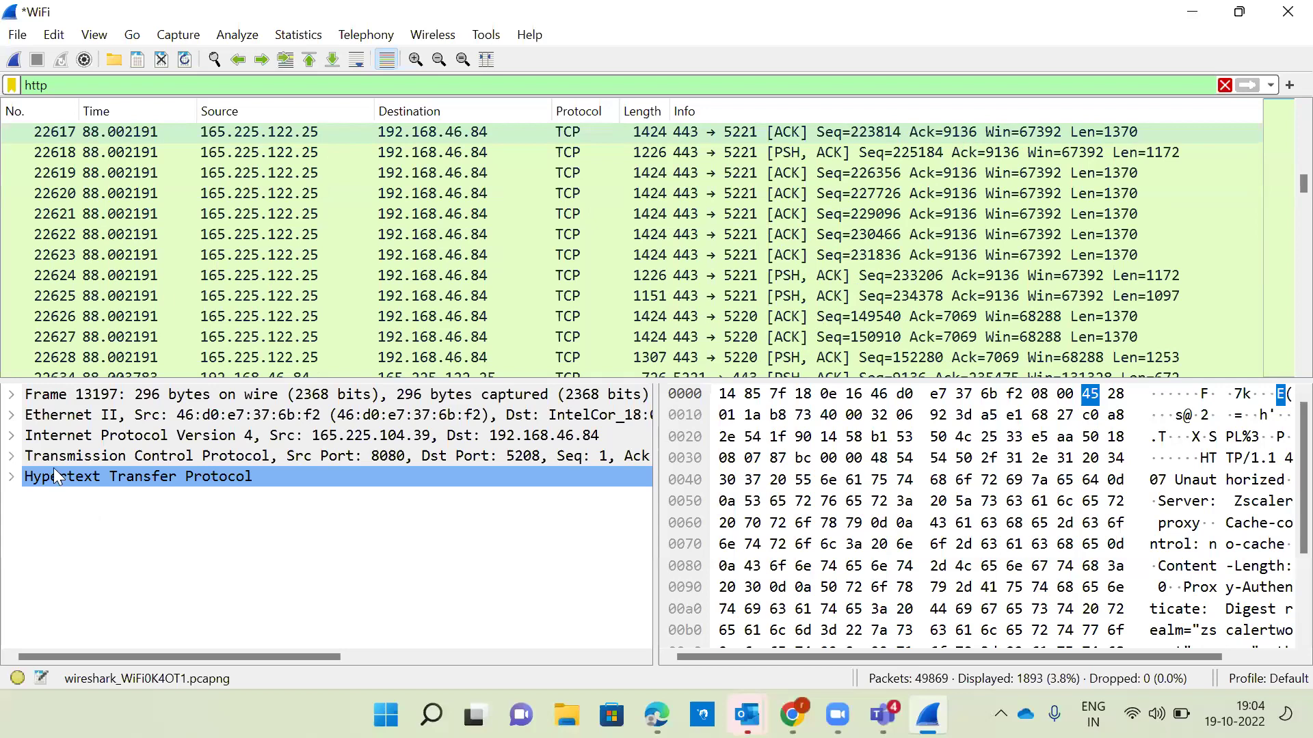
{"action": "scroll", "coordinate": [93, 499], "scroll_direction": "down", "scroll_amount": 10}
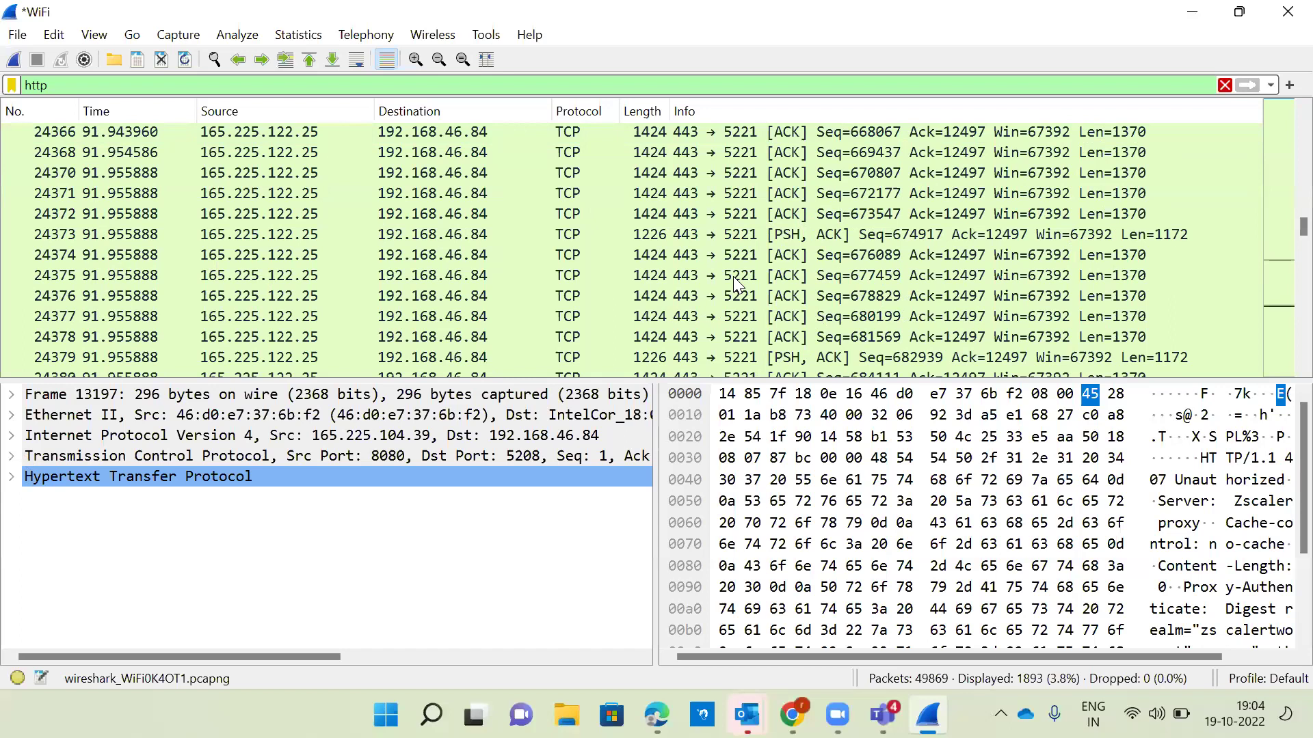
Step: Inspect the TCP layer details of packet 24526, flagged as previous segment not captured, and of fast retransmission packet 24892
{"action": "key", "text": "ctrl+Down"}
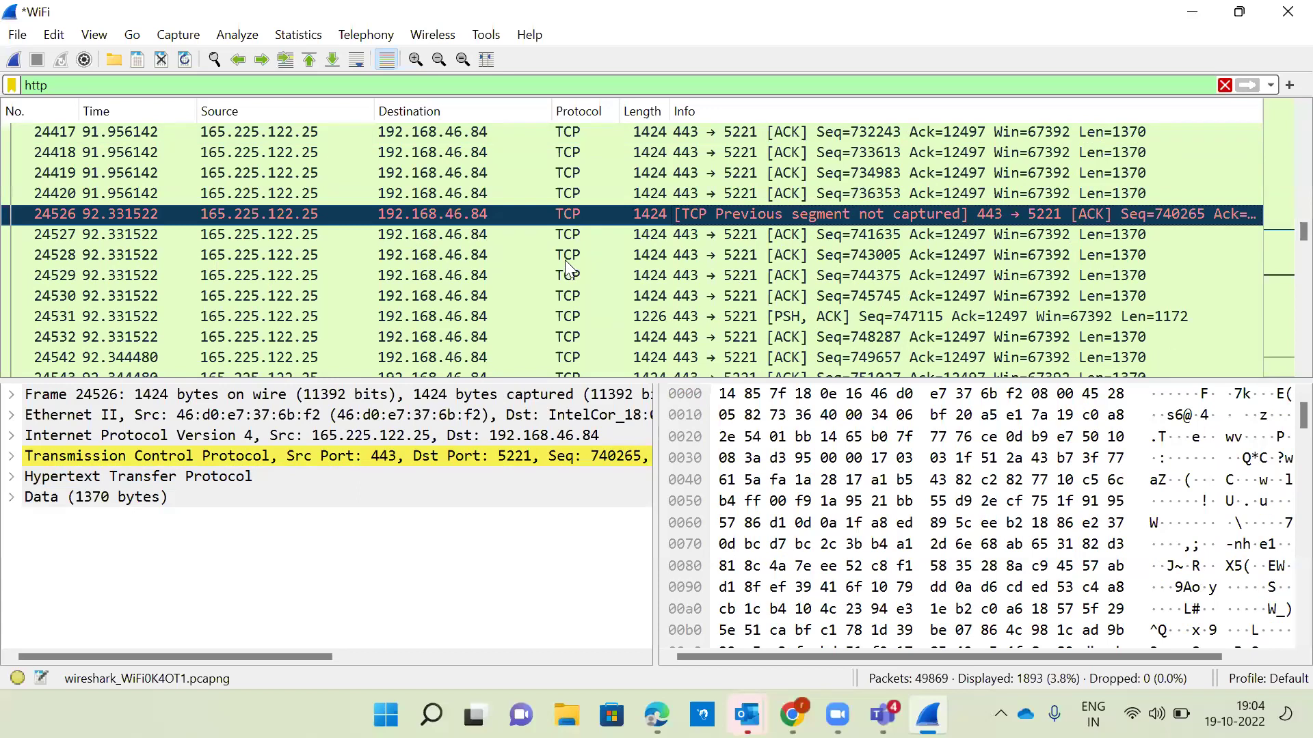
{"action": "scroll", "coordinate": [564, 260], "scroll_direction": "down", "scroll_amount": 8}
{"action": "key", "text": "Right"}
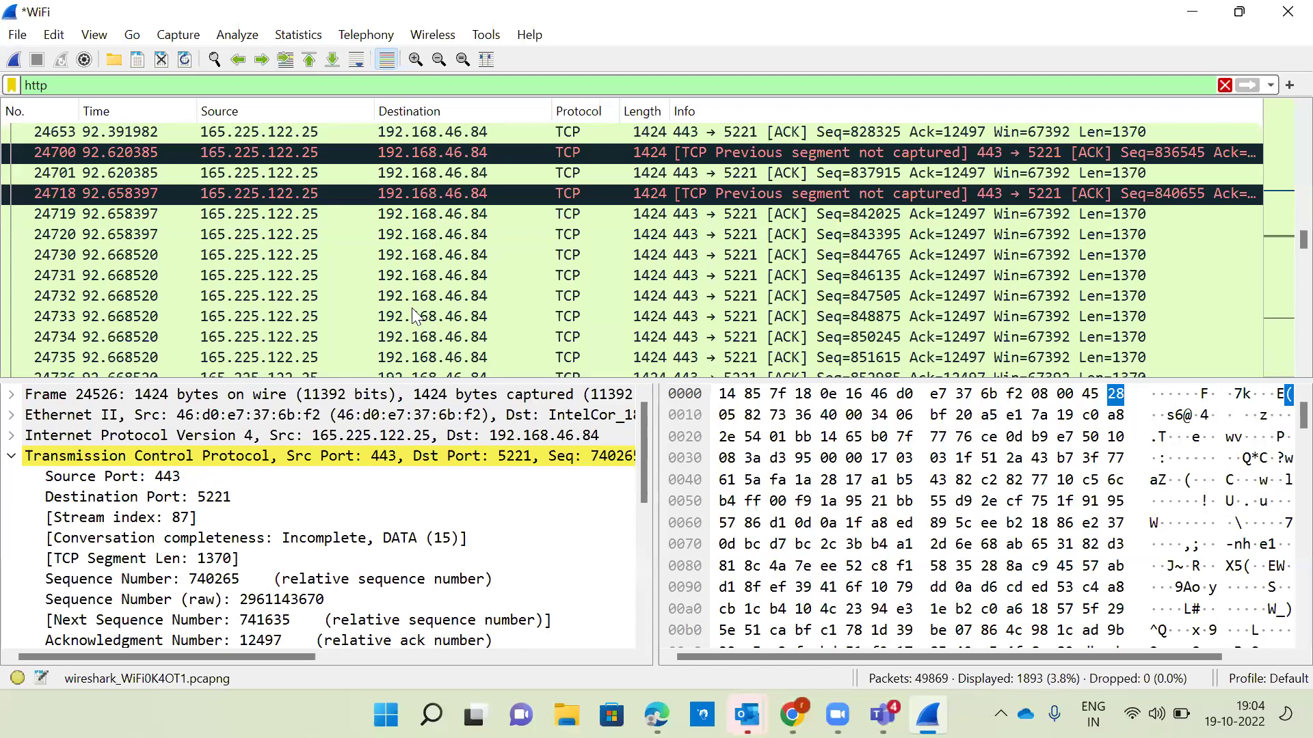
{"action": "scroll", "coordinate": [414, 316], "scroll_direction": "up", "scroll_amount": 1}
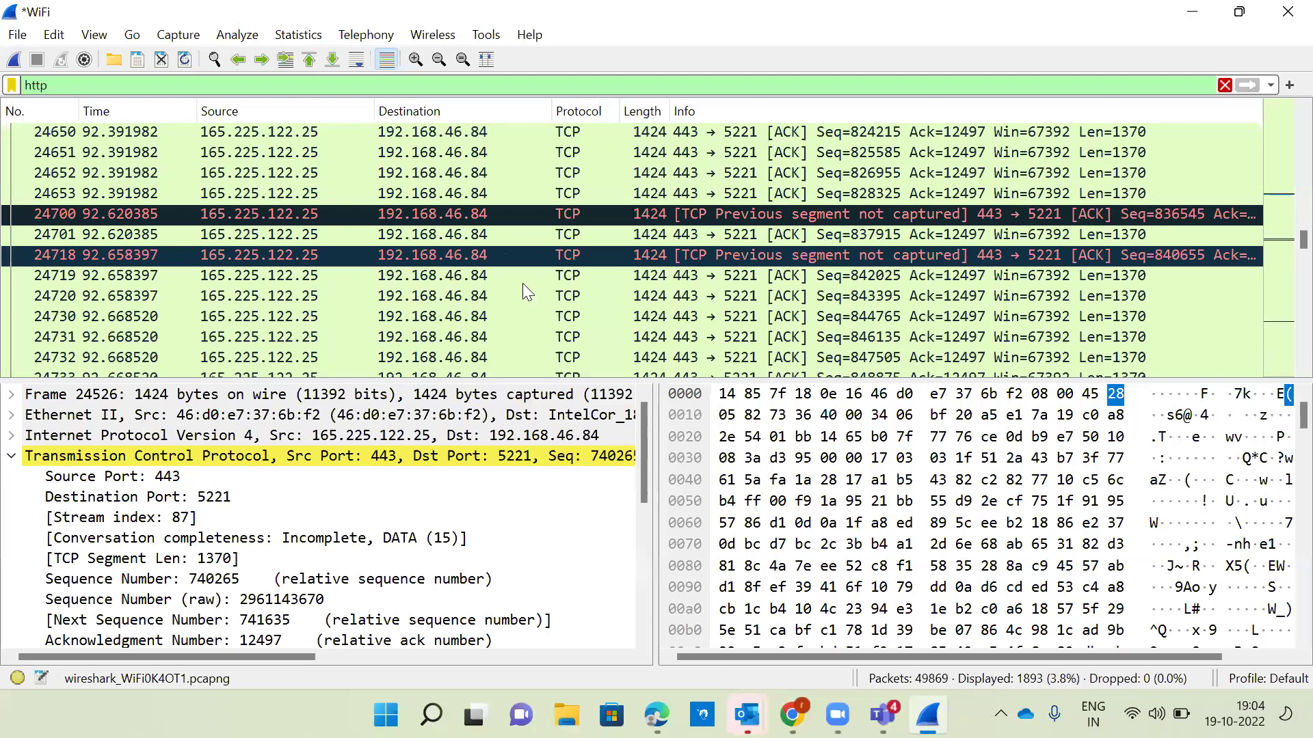
{"action": "scroll", "coordinate": [526, 293], "scroll_direction": "up", "scroll_amount": 1}
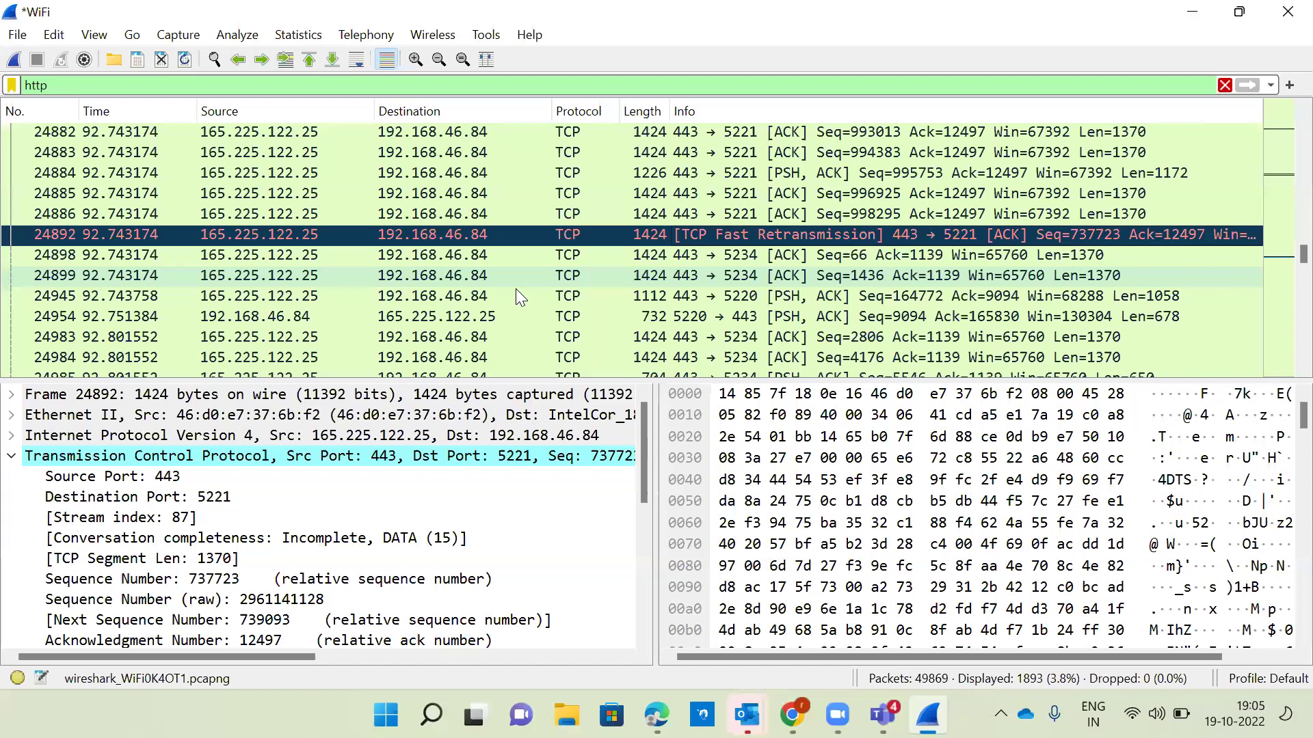
{"action": "scroll", "coordinate": [517, 289], "scroll_direction": "down", "scroll_amount": 15}
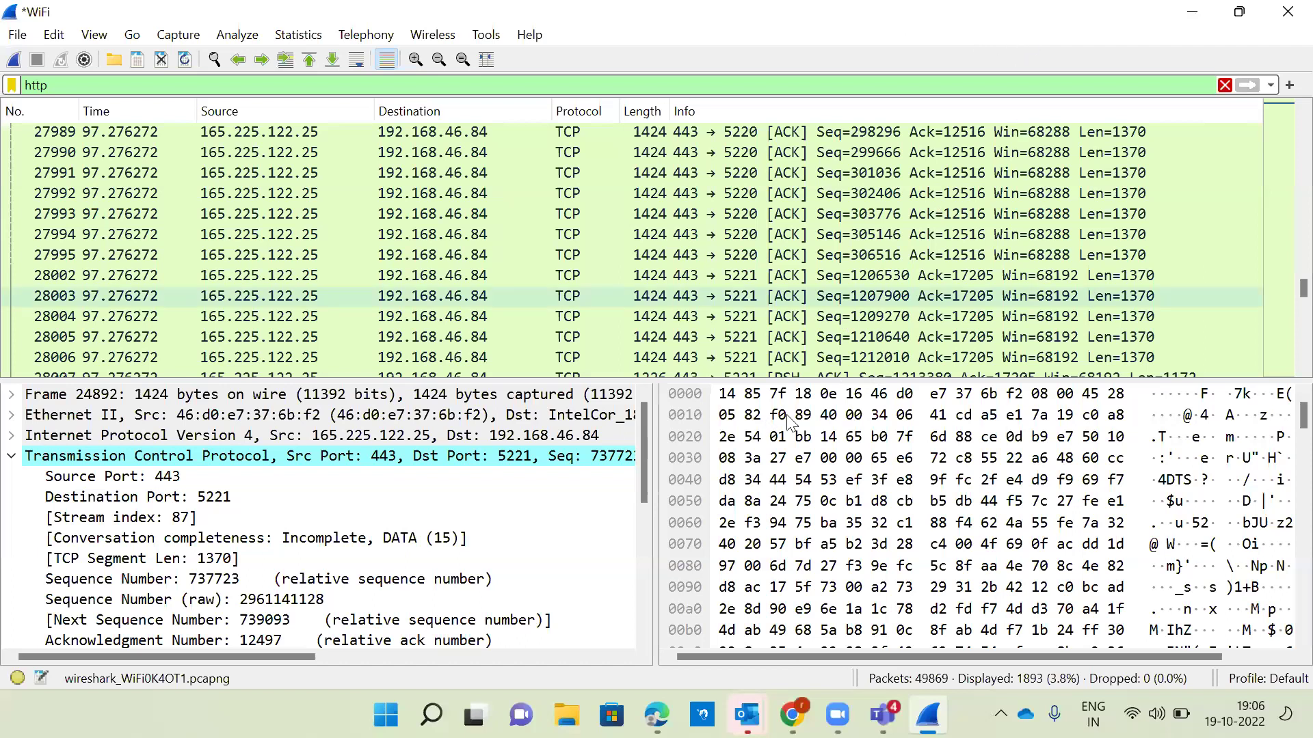
Step: Switch to Chrome and close the blocked ww1.ibomma.one tab
{"action": "key", "text": "alt+Tab"}
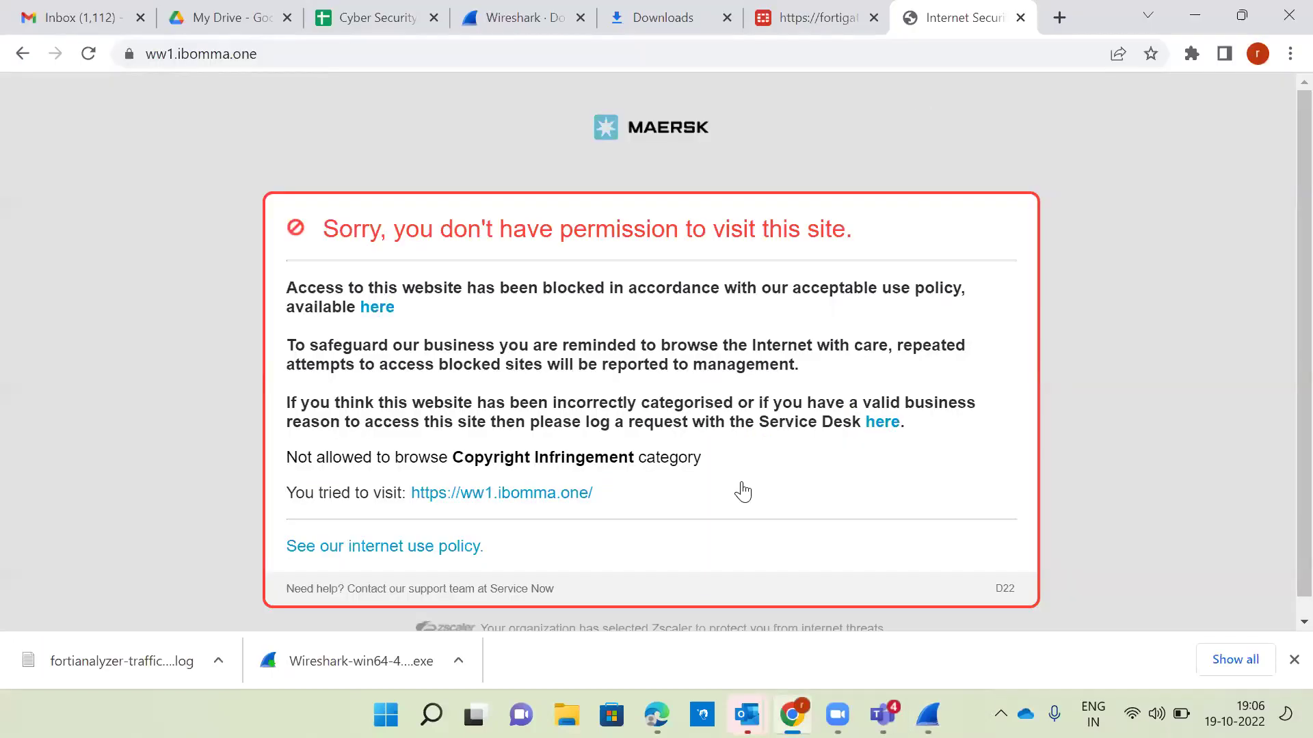
{"action": "key", "text": "ctrl+w"}
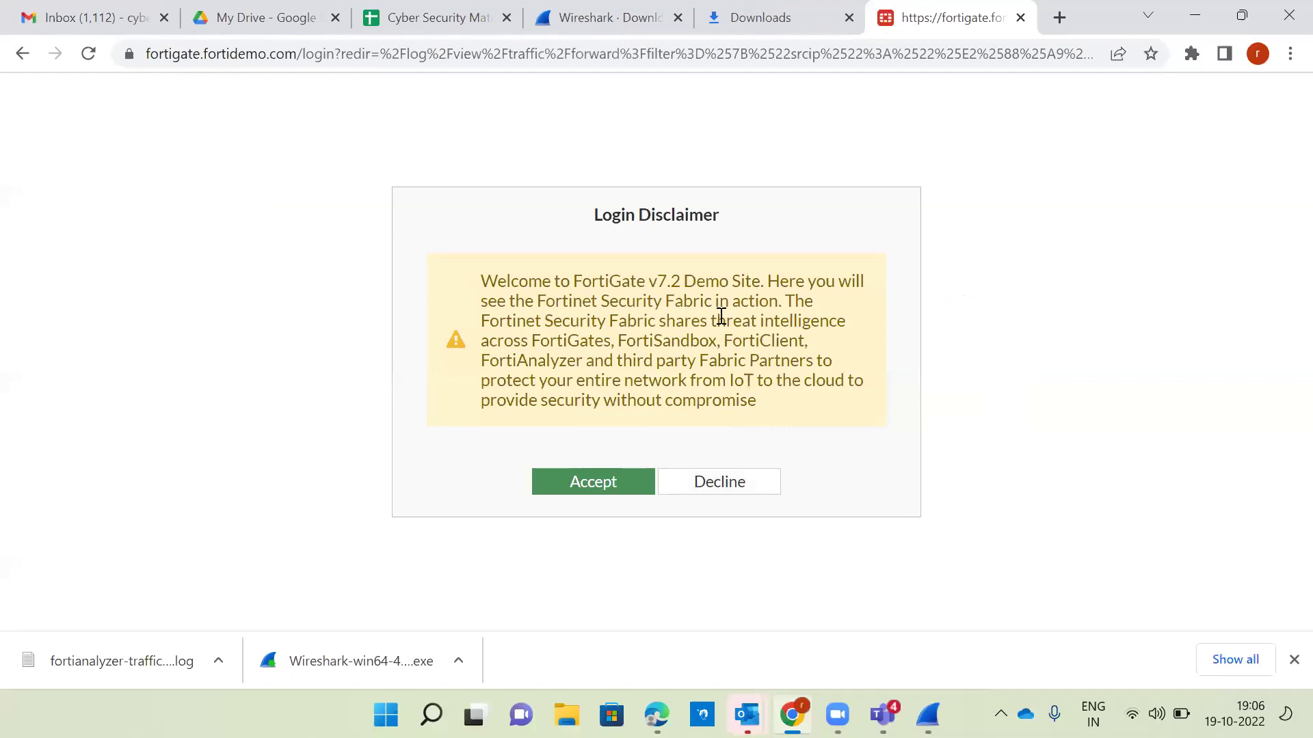
{"action": "key", "text": "Return"}
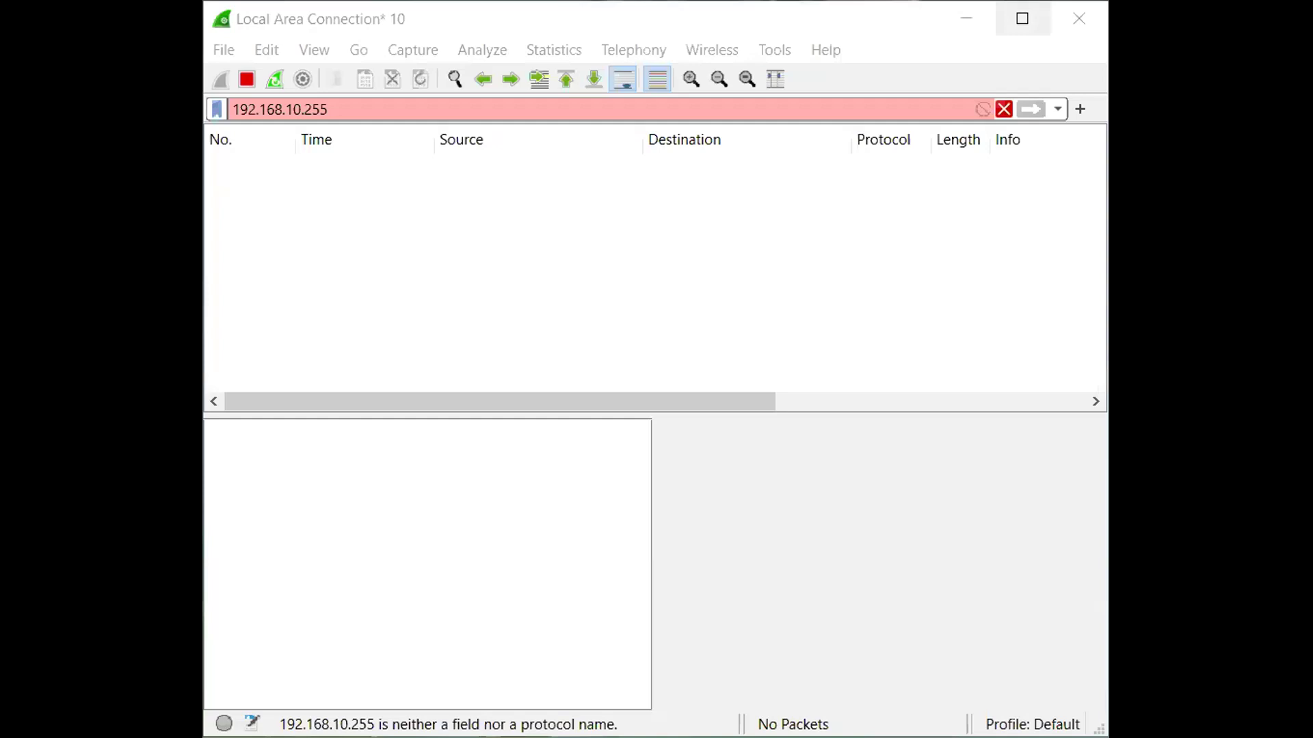
Step: Filter the FortiGate Forward Traffic log by source 10.89.101.101 and destination 83.231.212.84, and download the log
{"action": "key", "text": "super+Up"}
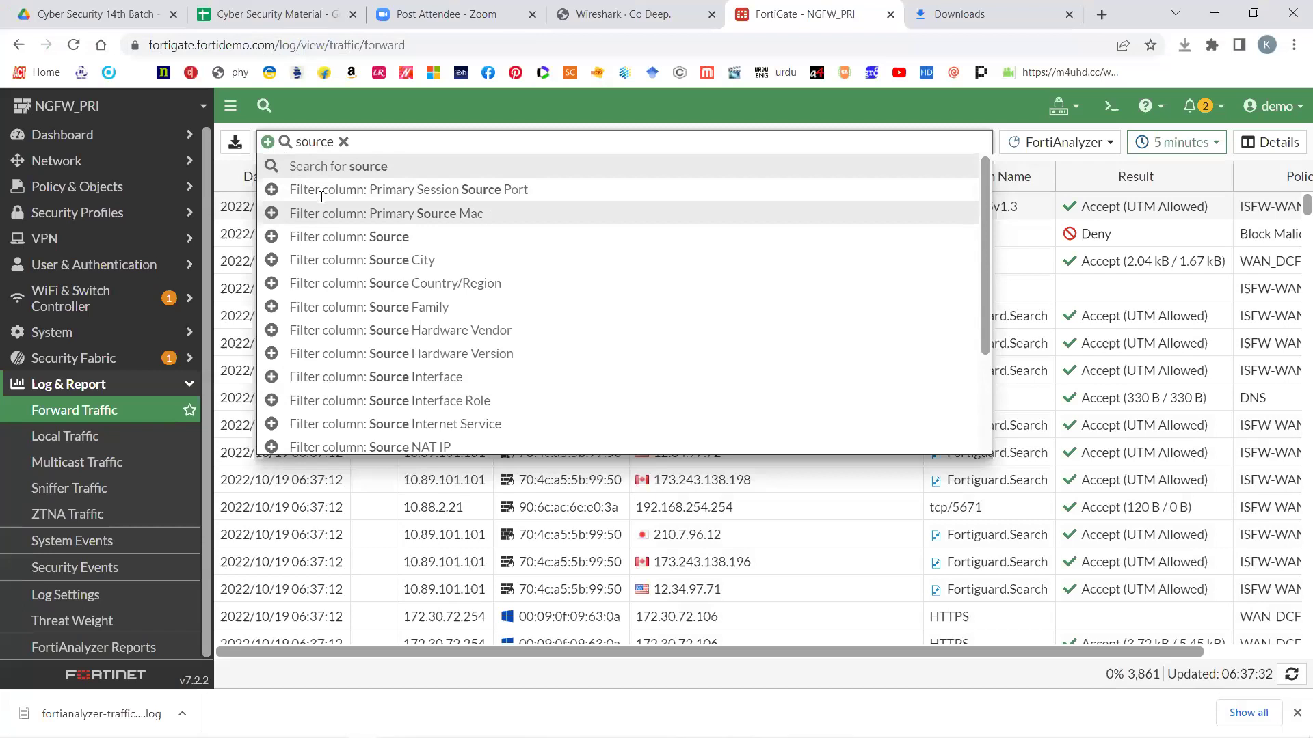
{"action": "left_click", "coordinate": [410, 421]}
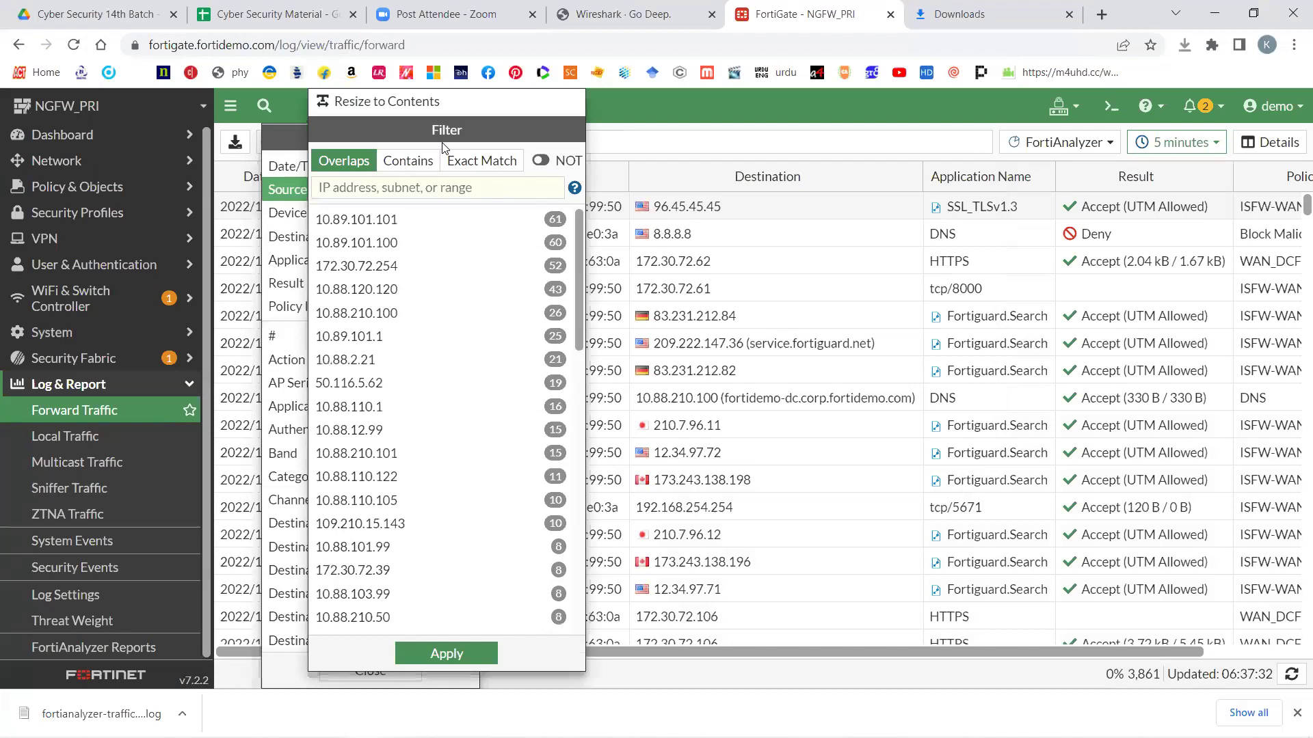
{"action": "left_click", "coordinate": [456, 226]}
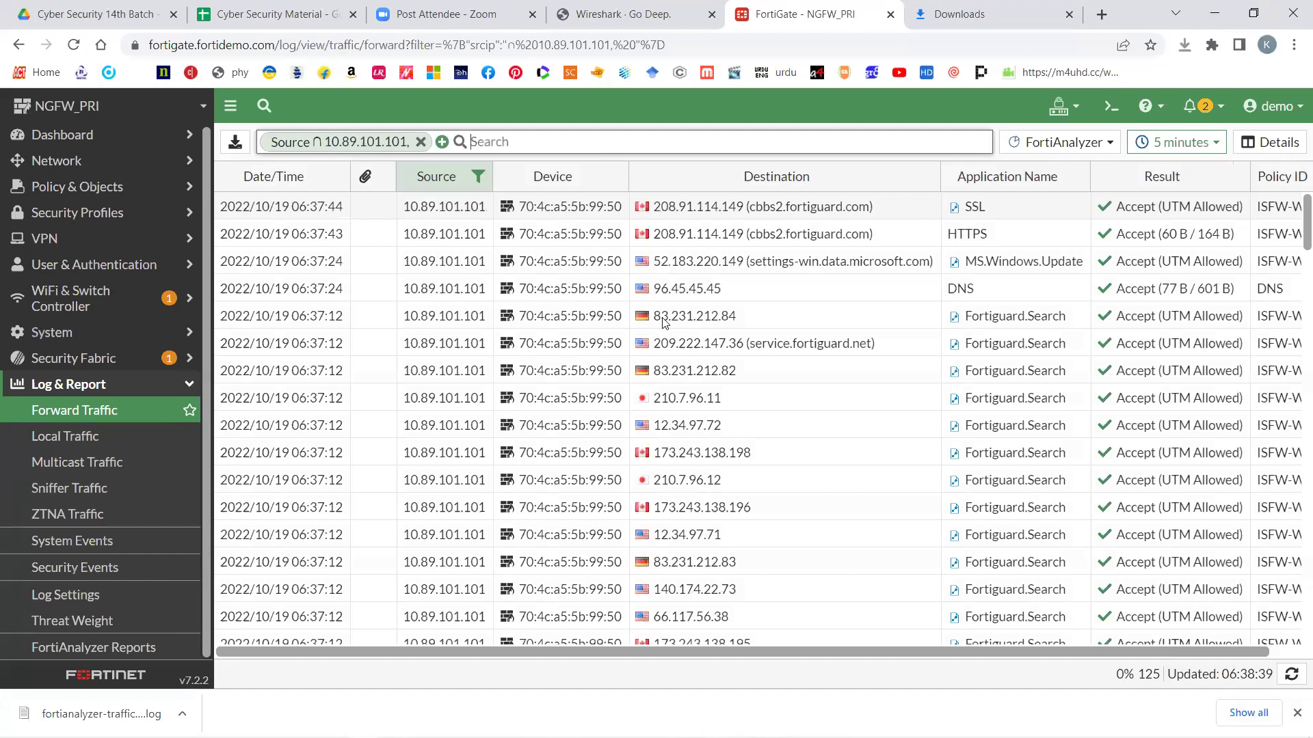
{"action": "left_click", "coordinate": [235, 142]}
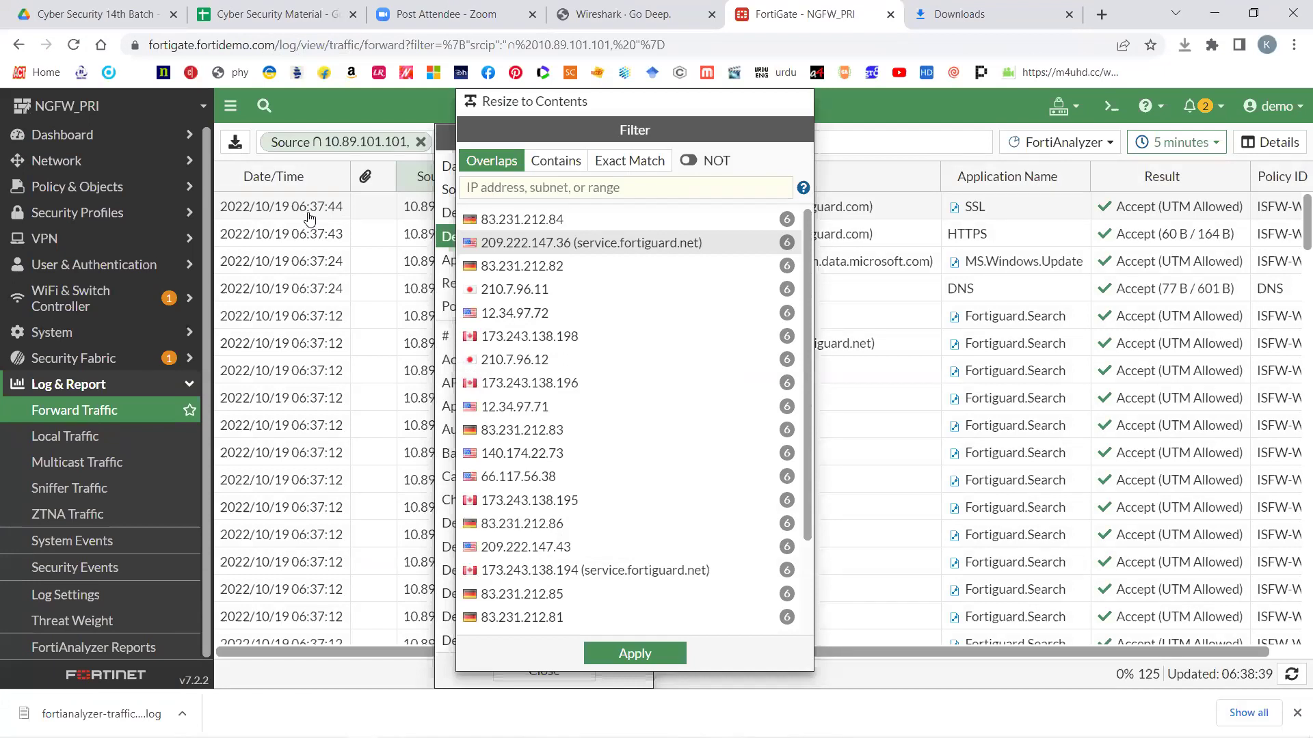
{"action": "left_click", "coordinate": [522, 218]}
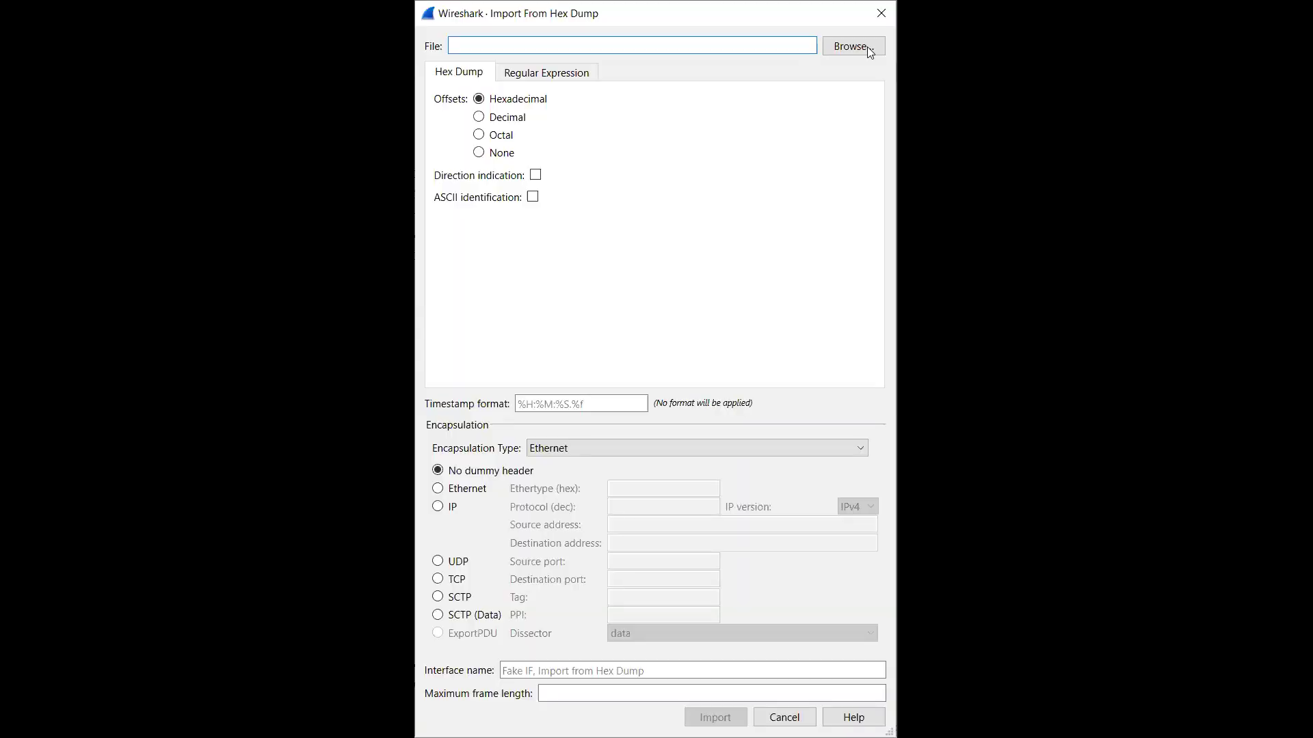
Step: Import fortianalyzer-traffic-forward-2022_10_19 (4).log from Downloads into Wireshark as a hex dump
{"action": "left_click", "coordinate": [866, 46]}
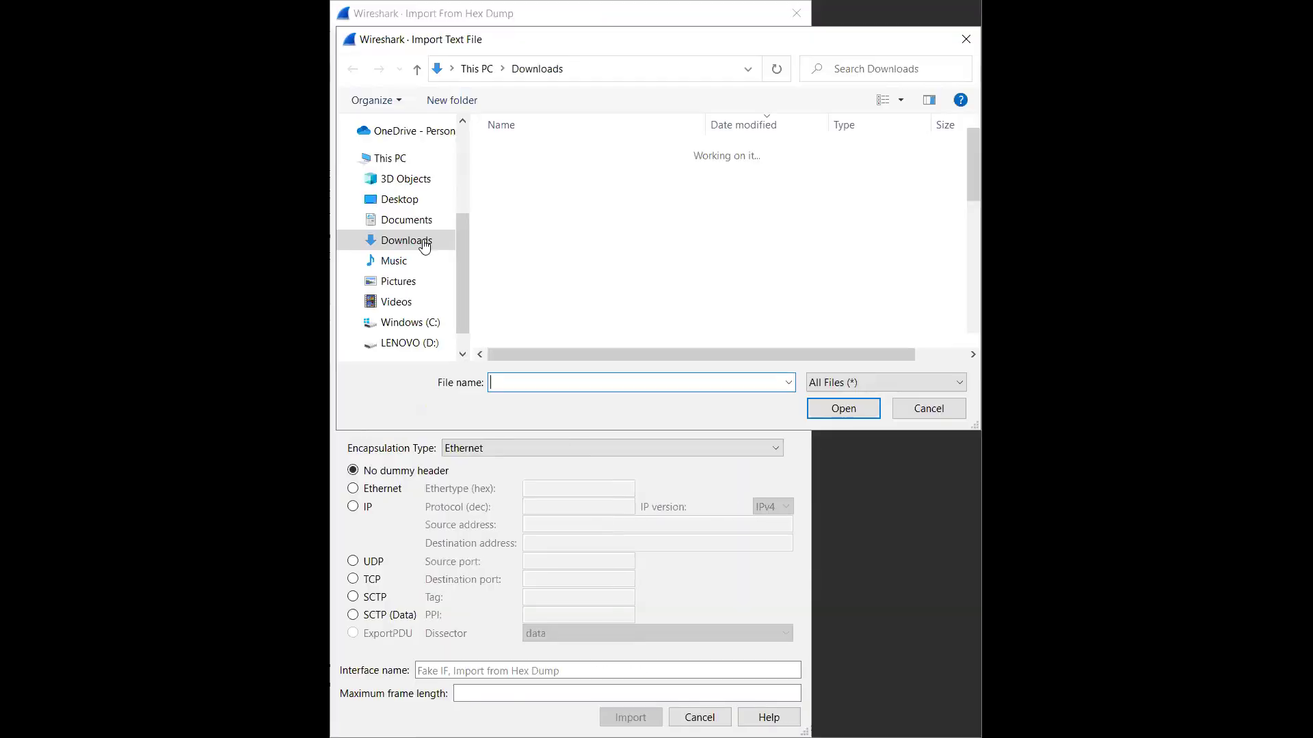
{"action": "left_click", "coordinate": [561, 171]}
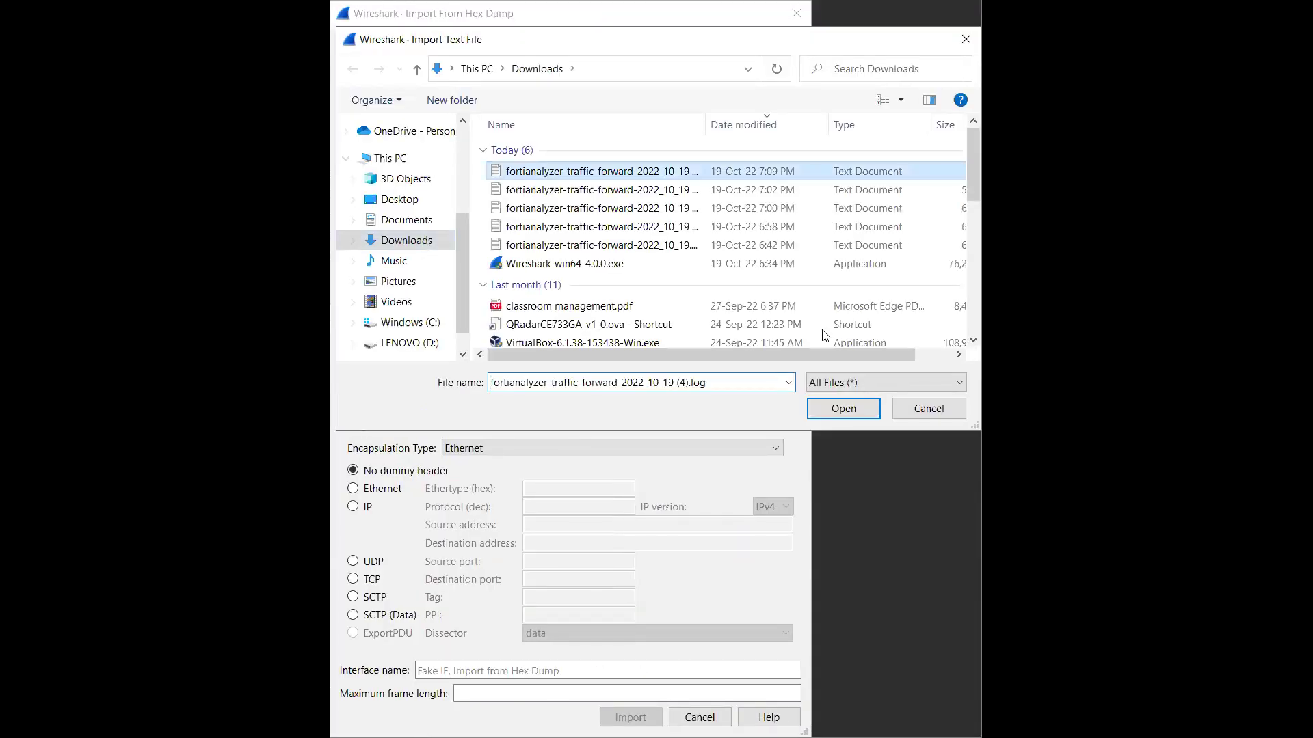
{"action": "left_click", "coordinate": [855, 409]}
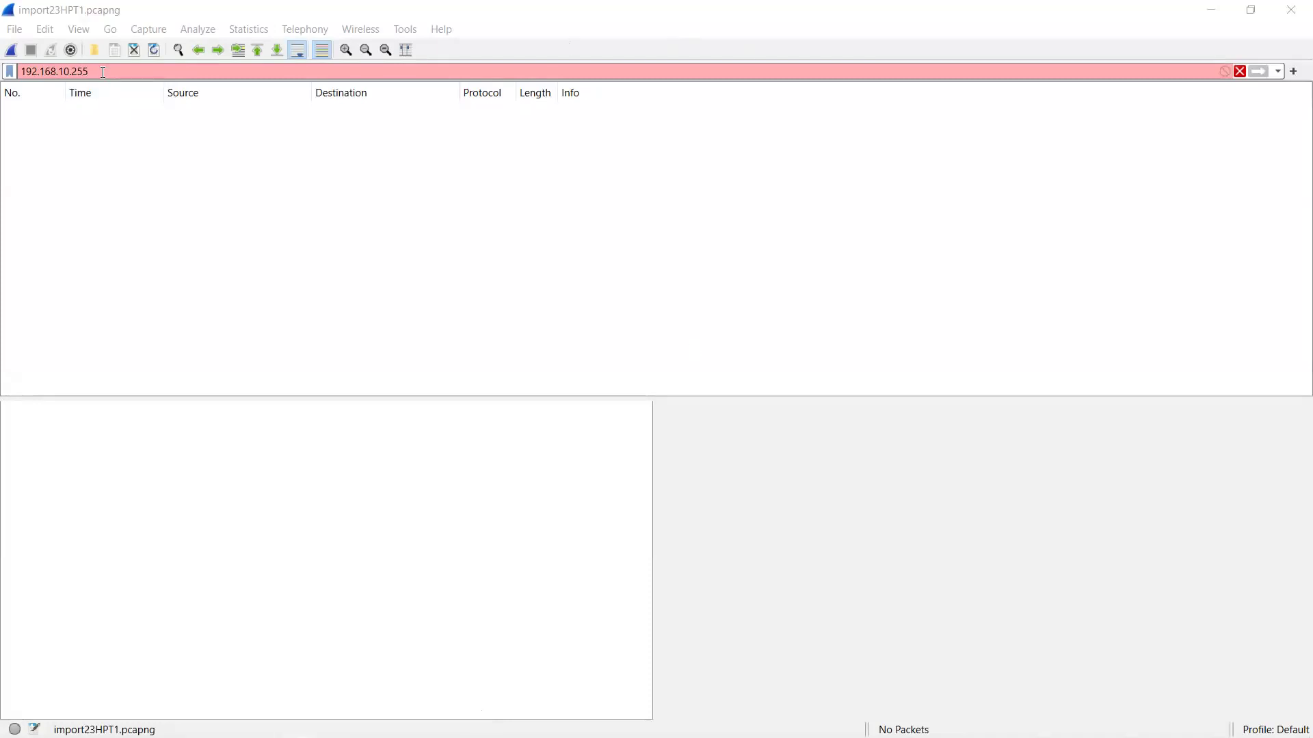
Step: Clear the 192.168.10.255 display filter and import fortianalyzer-traffic-forward-2022_10_19 (4).log again as a hex dump with hexadecimal offsets
{"action": "double_click", "coordinate": [21, 74]}
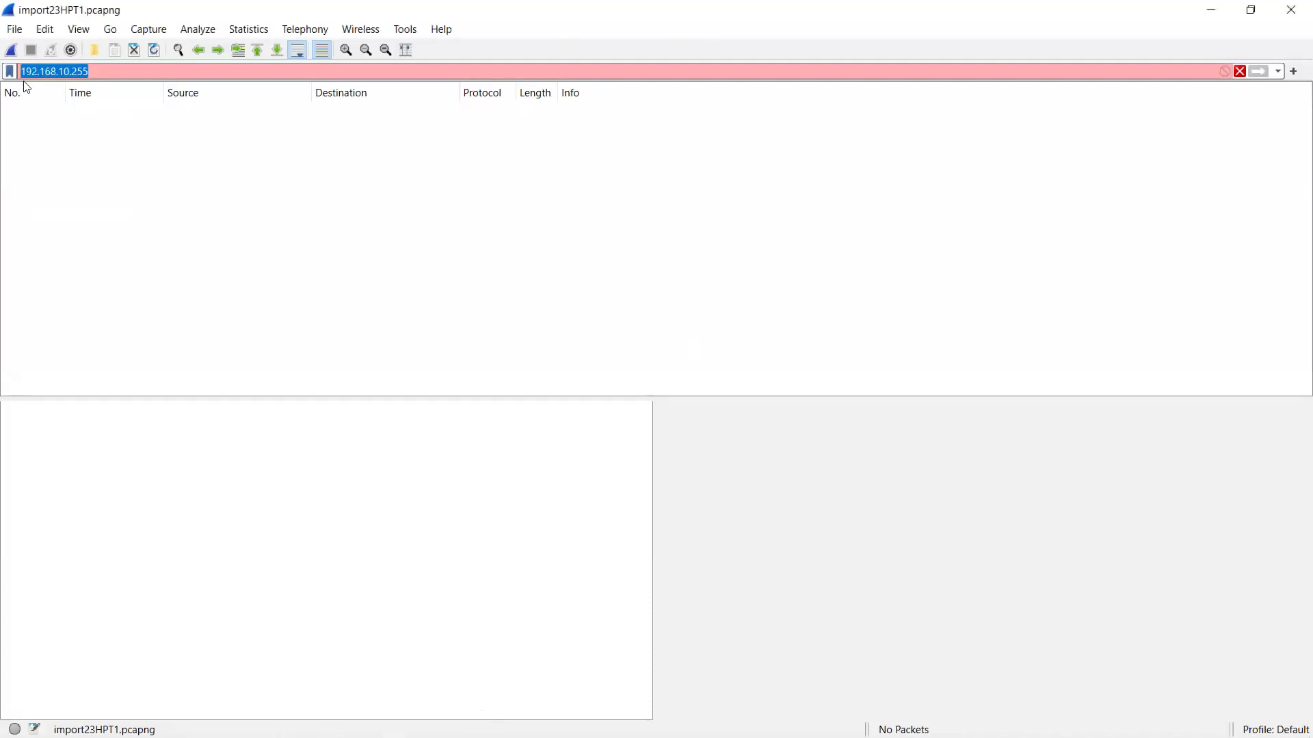
{"action": "key", "text": "BackSpace"}
{"action": "left_click", "coordinate": [14, 30]}
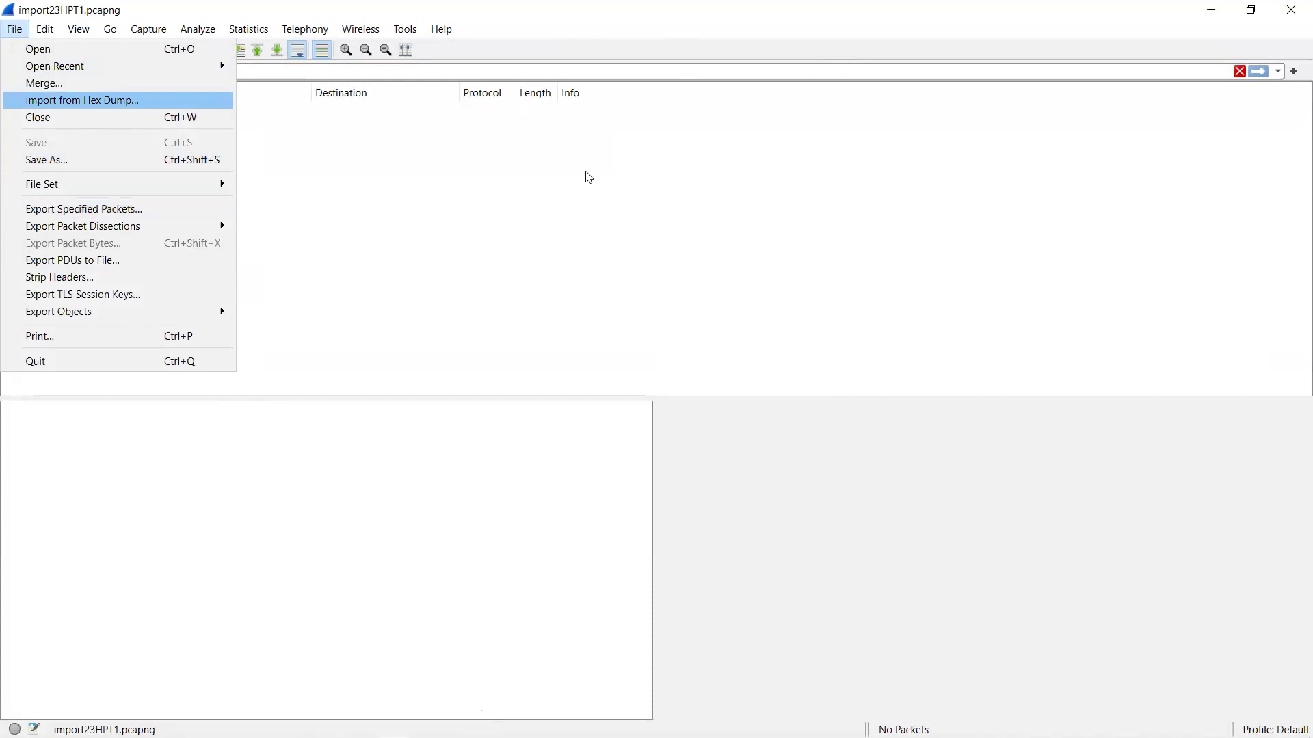
{"action": "key", "text": "Return"}
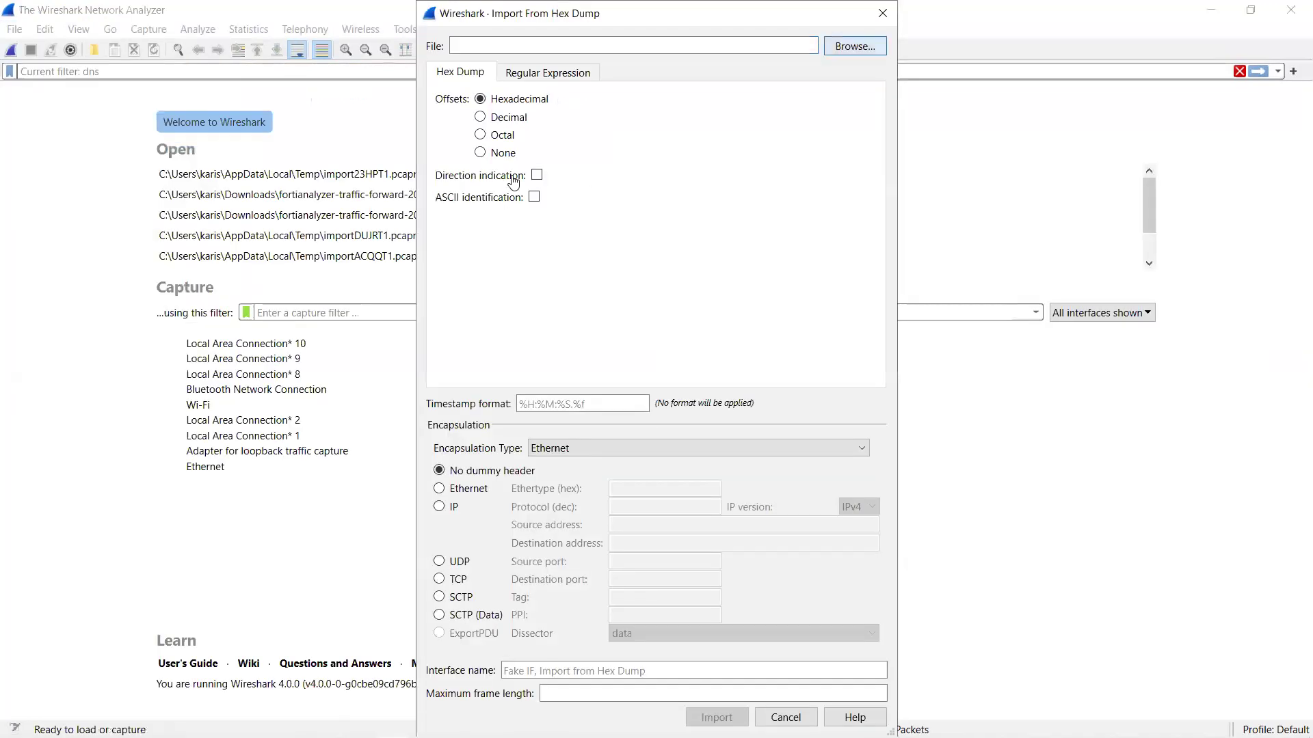
{"action": "key", "text": "Return"}
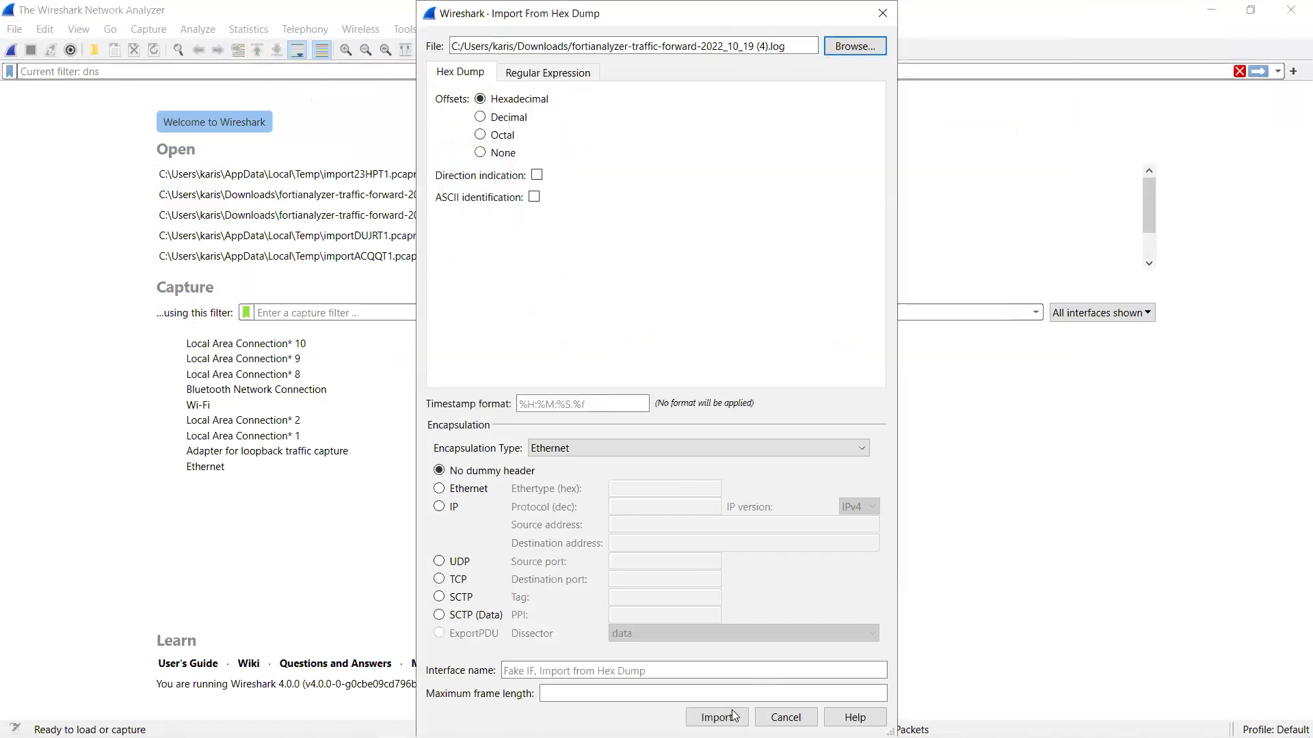
{"action": "left_click", "coordinate": [716, 717]}
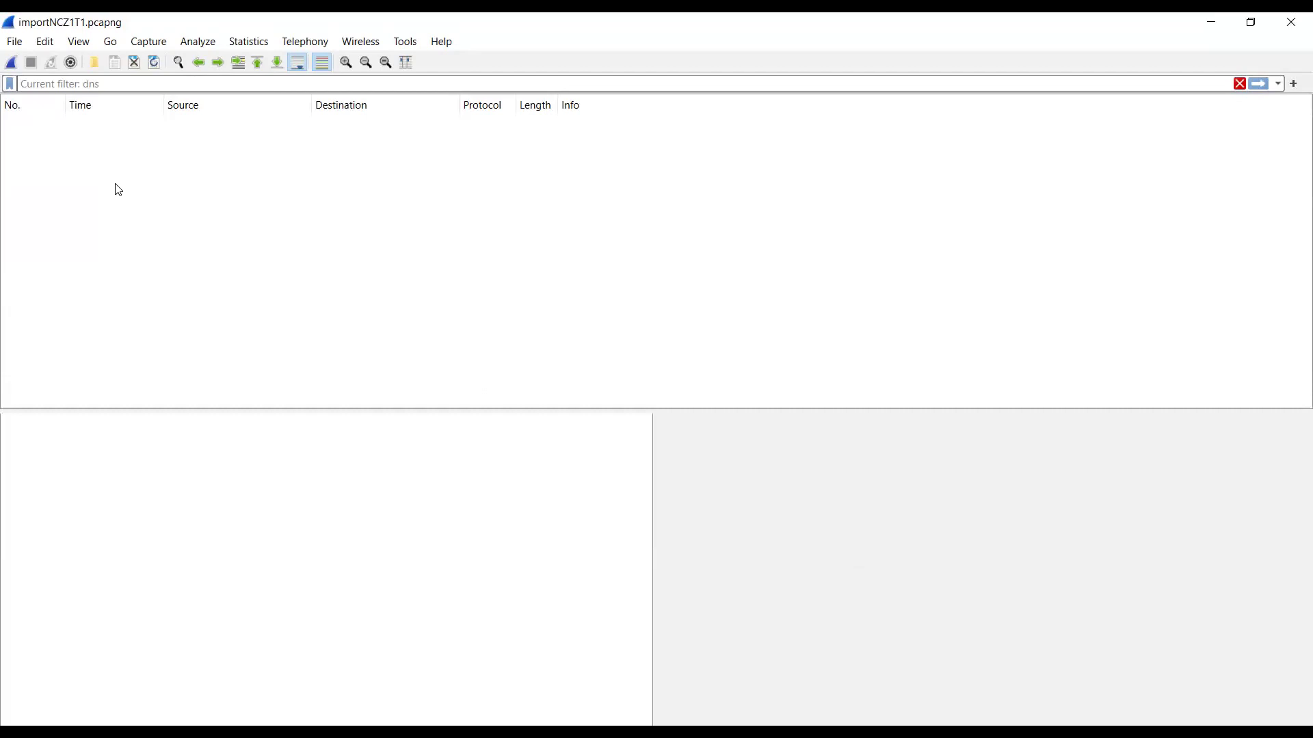
Step: Start a display filter on the IP address with the expression ip.addr==
{"action": "type", "text": "ip"}
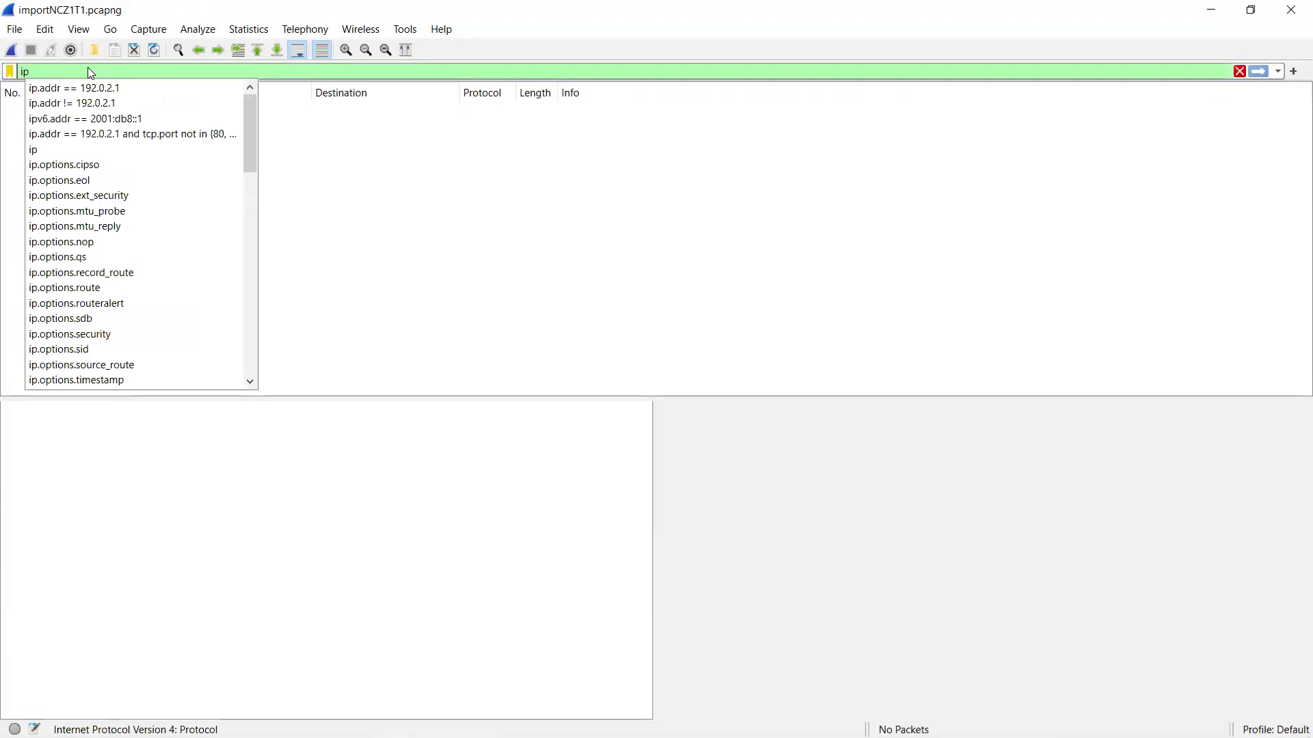
{"action": "type", "text": ".addr"}
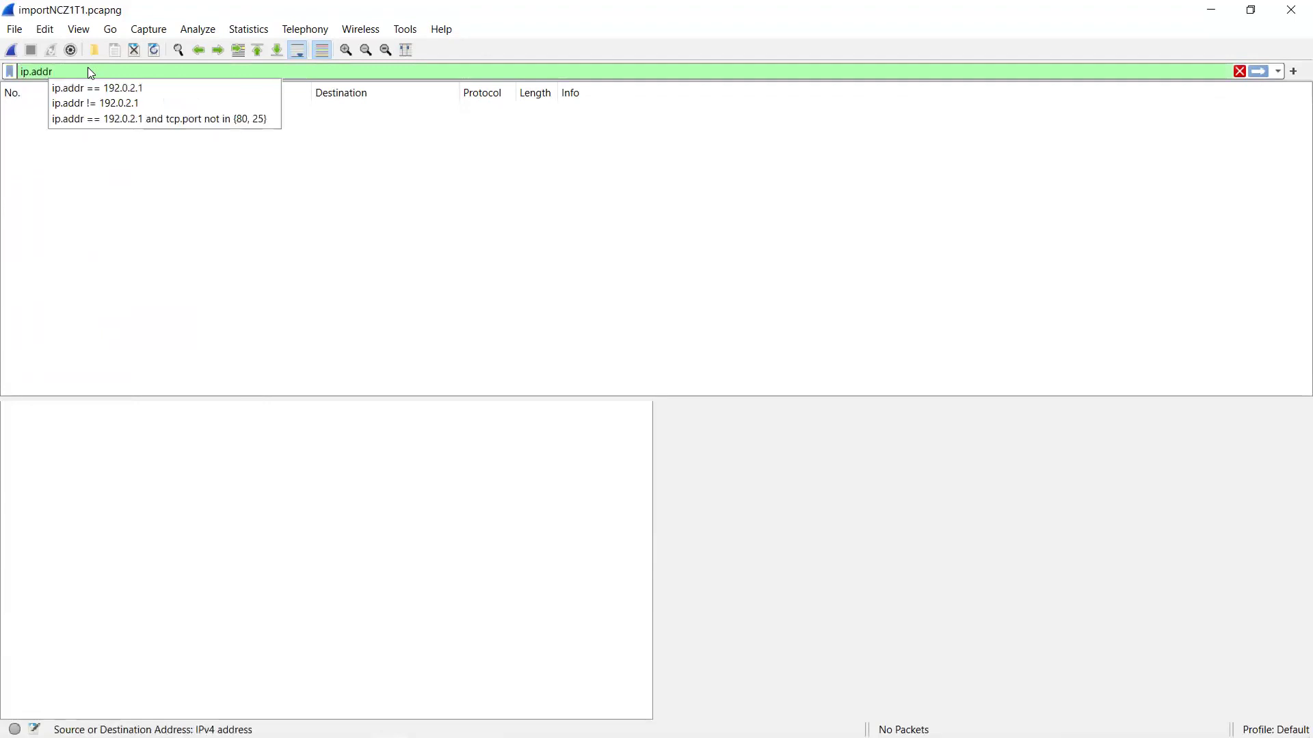
{"action": "type", "text": "=="}
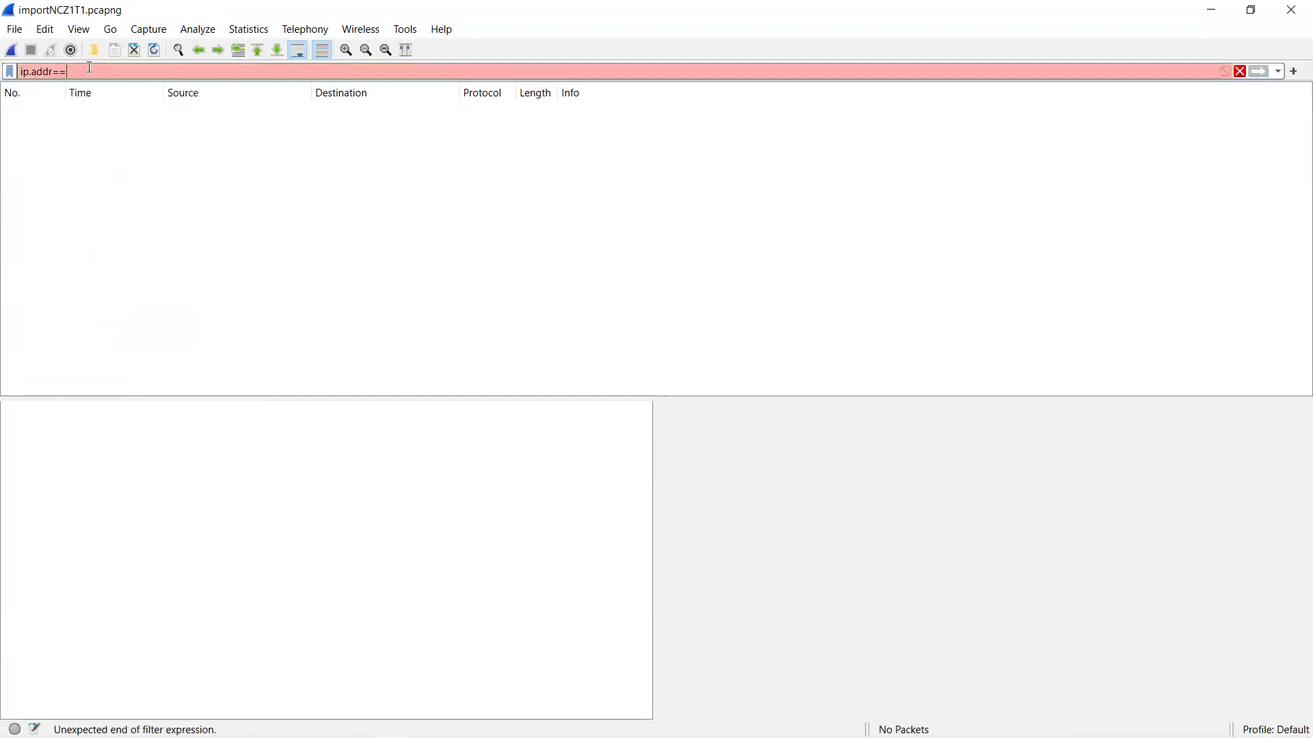